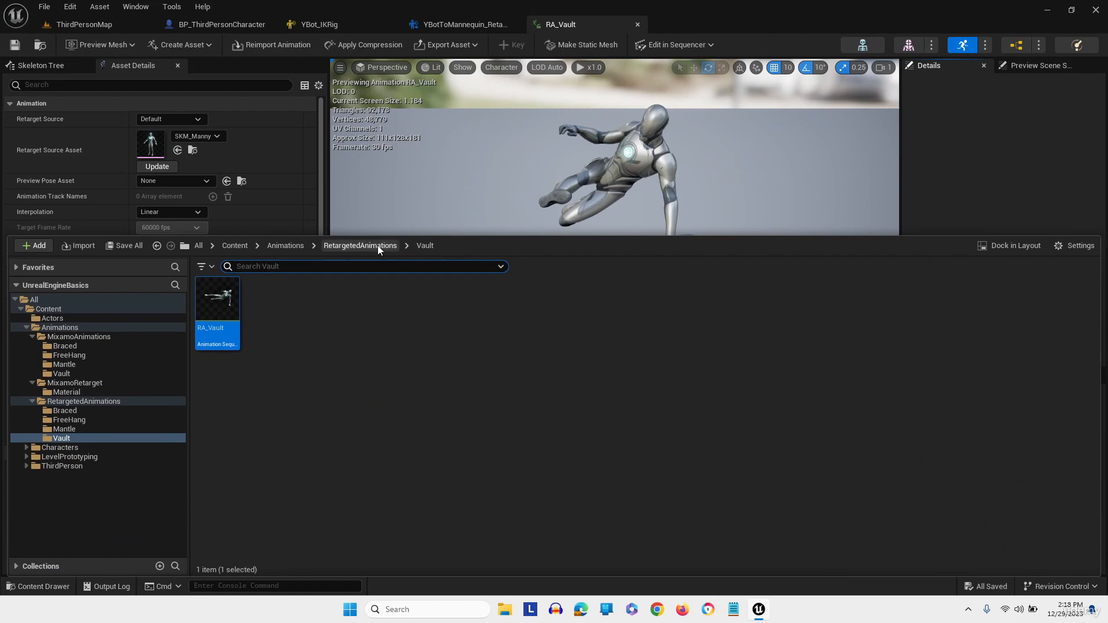
Open the RA_Braced_Idle animation from the Braced folder of RetargetedAnimations and bring the whole character into view
left_click(378, 246)
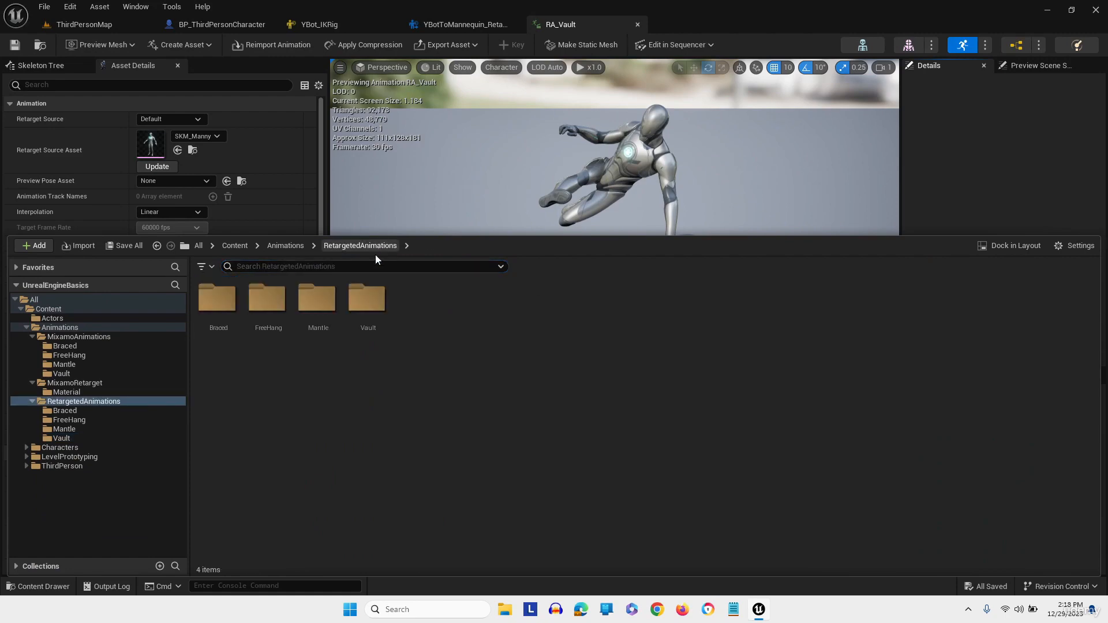
double_click(207, 293)
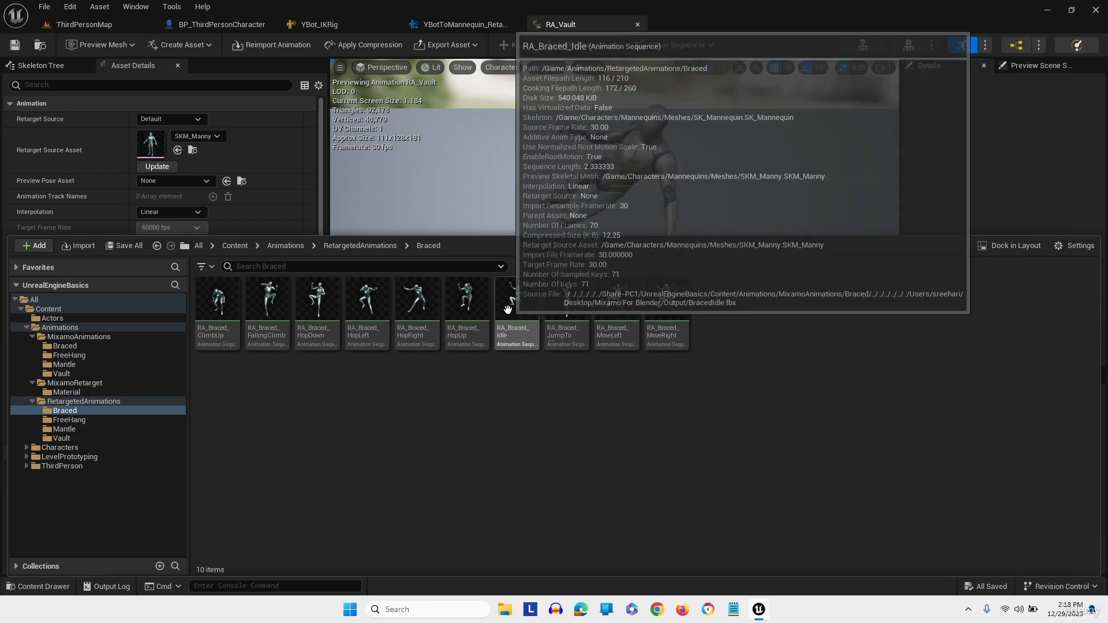
double_click(508, 310)
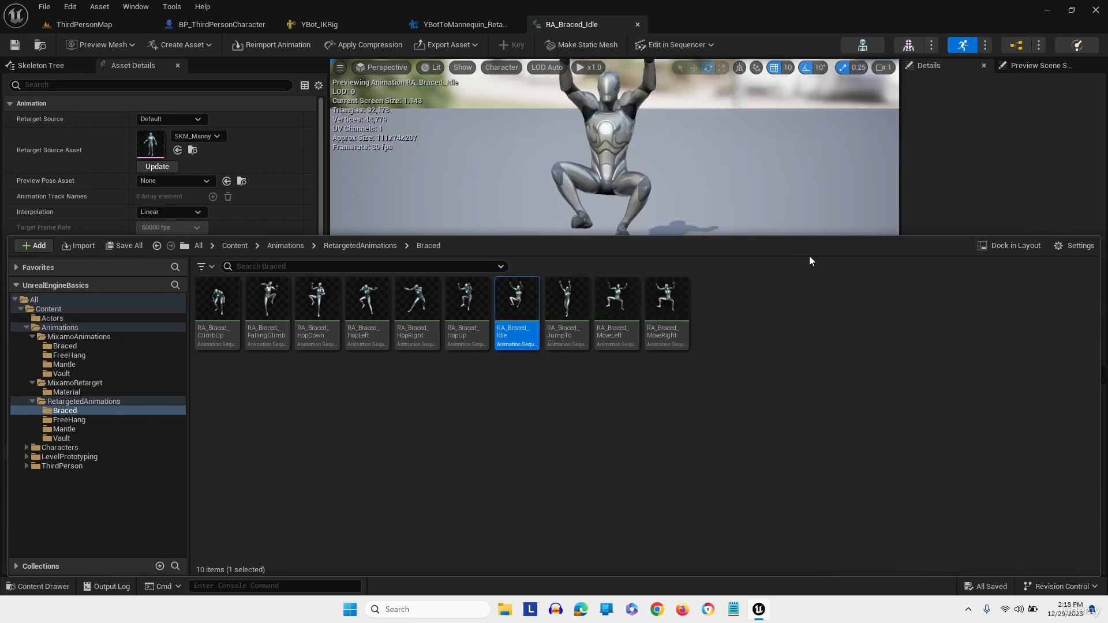
left_click(944, 184)
scroll(627, 248, "down", 3)
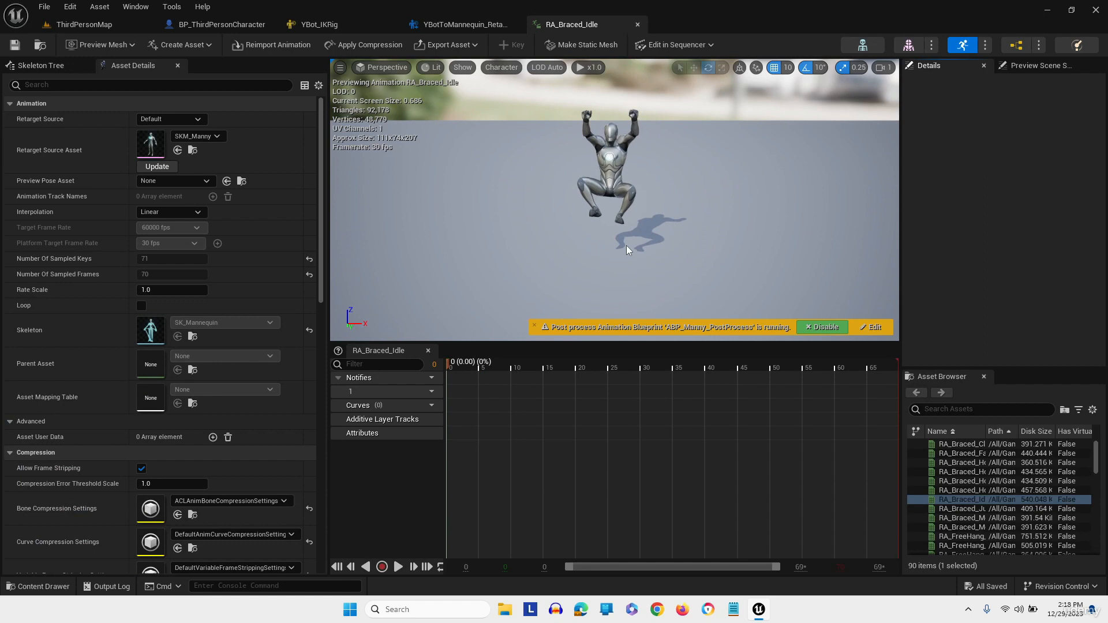
scroll(626, 245, "up", 1)
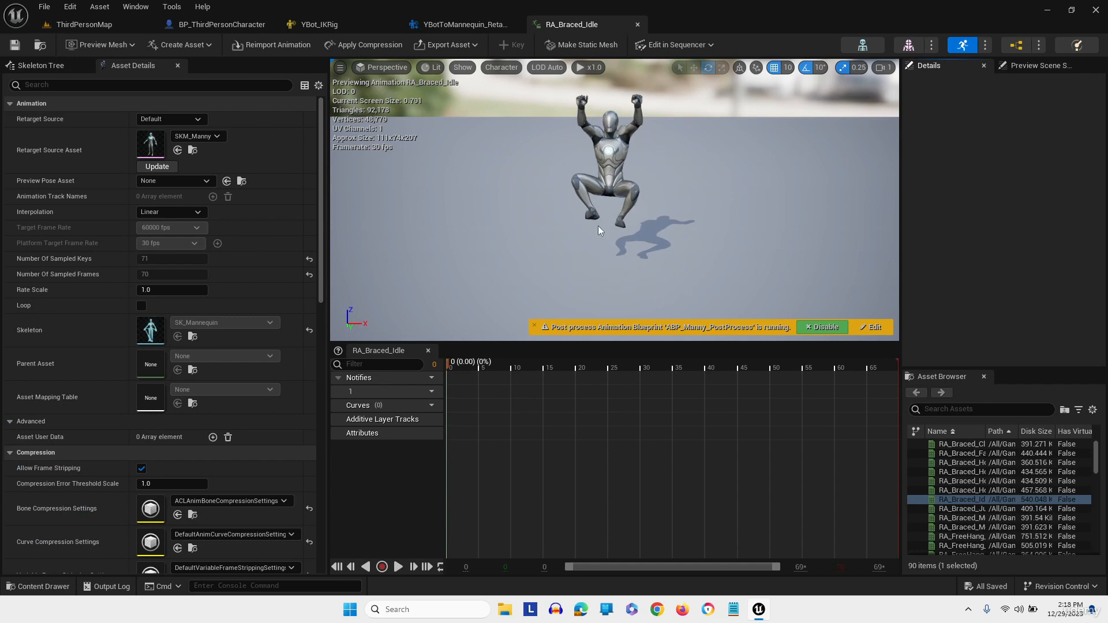
Compare the positions of the root, hand_l and ik_hand_l bones in the skeleton hierarchy against the character's pose
left_click(44, 67)
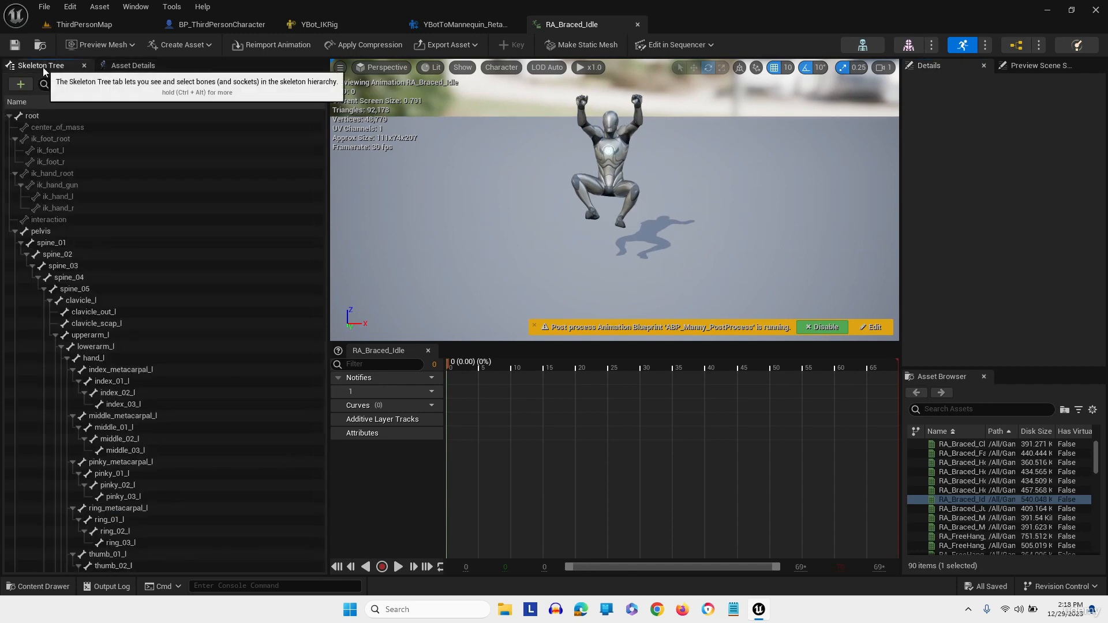
left_click(44, 115)
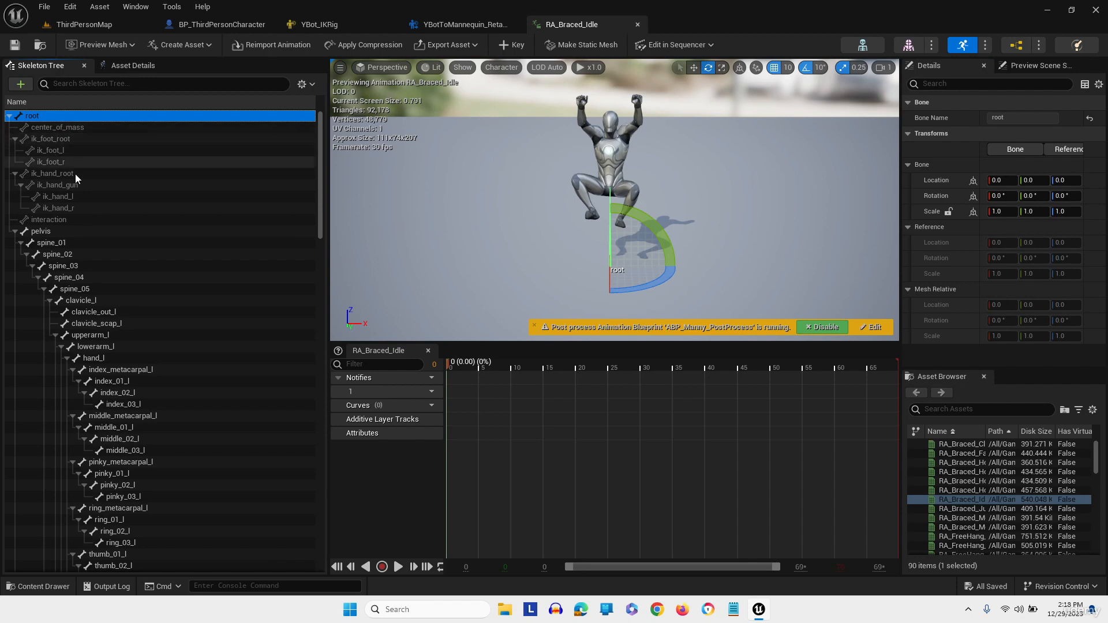
left_click(93, 361)
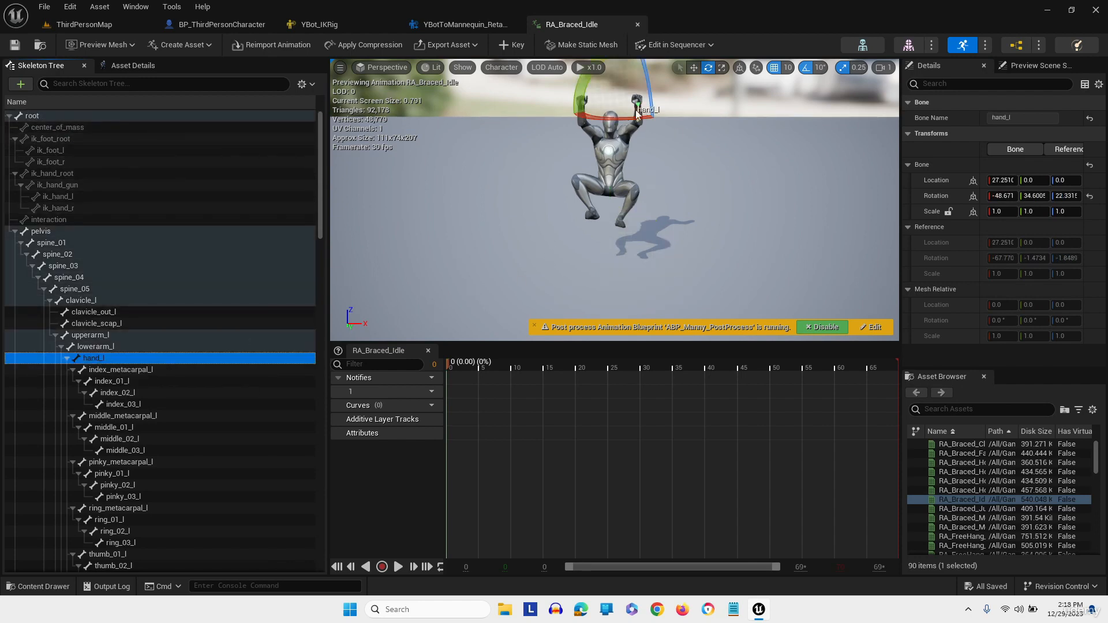
scroll(646, 176, "down", 1)
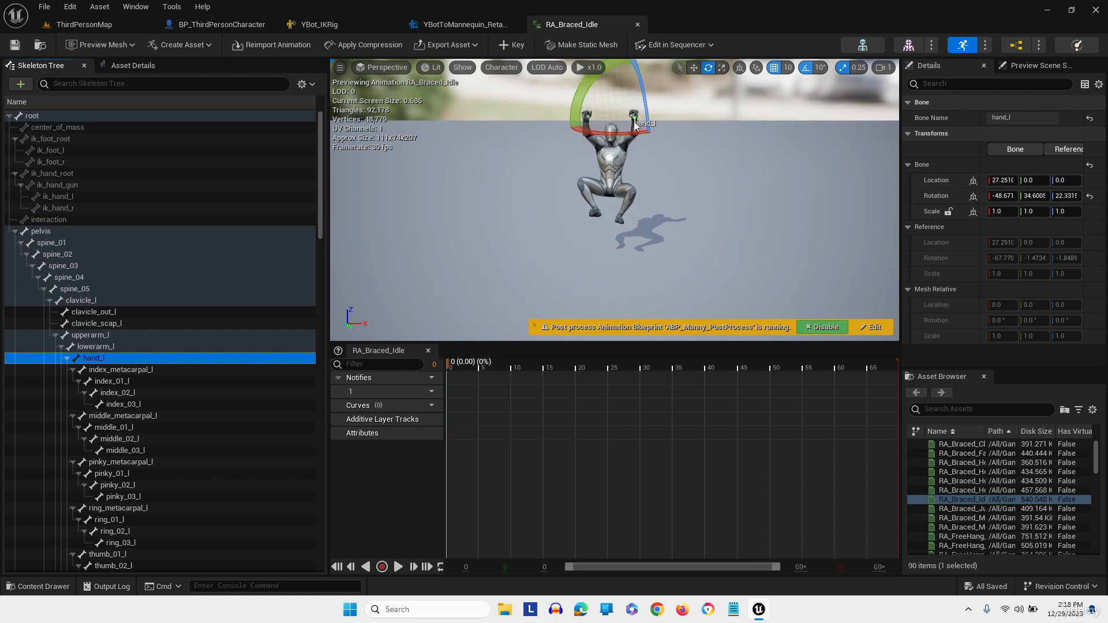
left_click(74, 197)
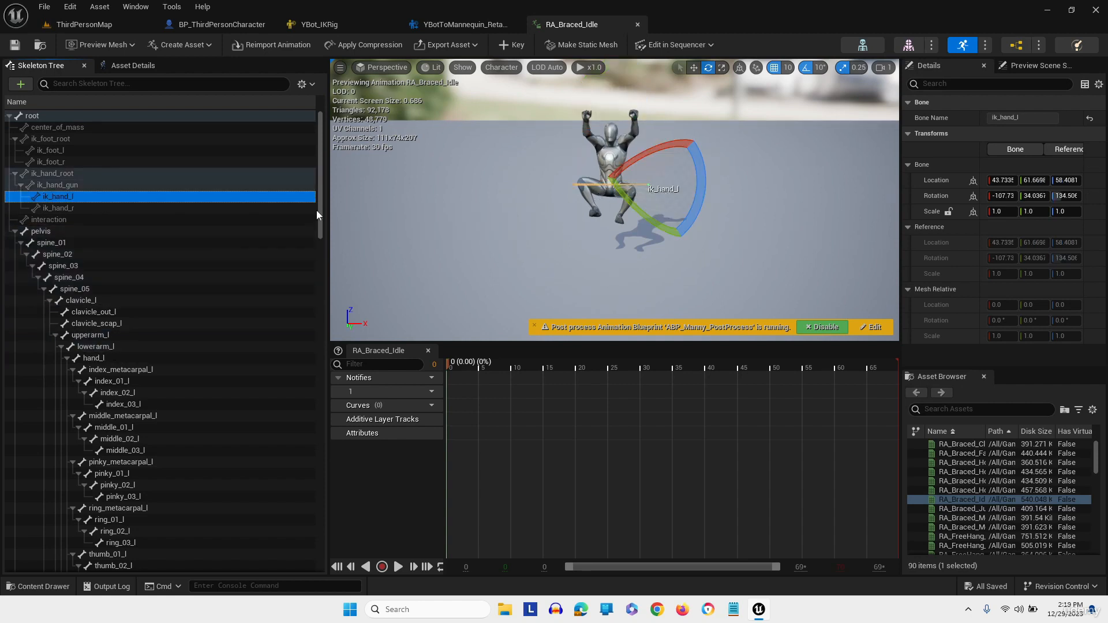
left_click(94, 358)
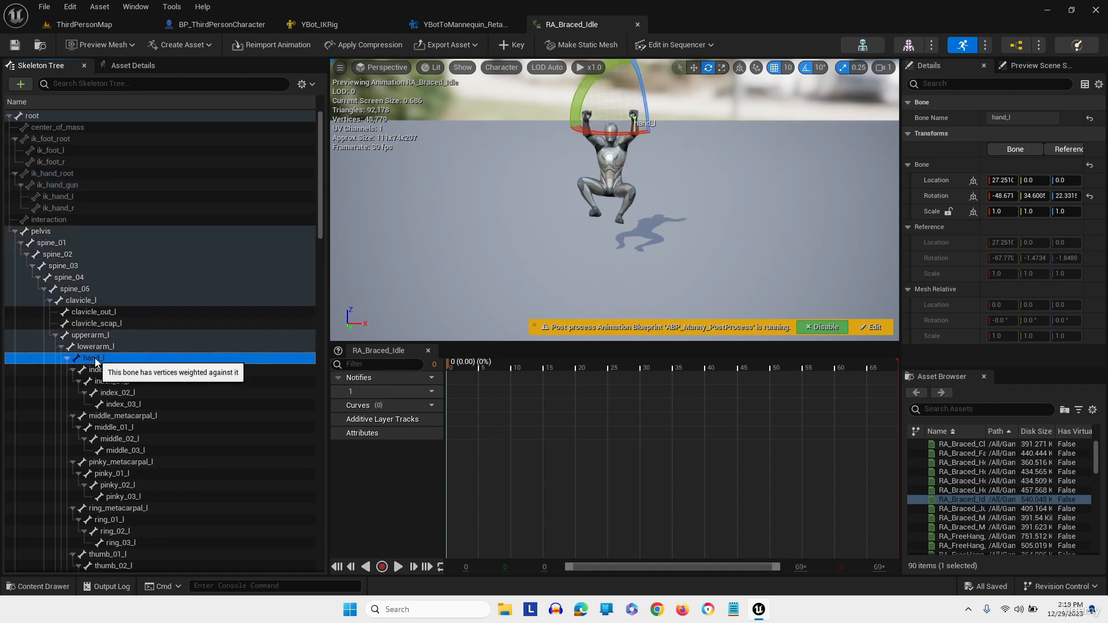
left_click(61, 196)
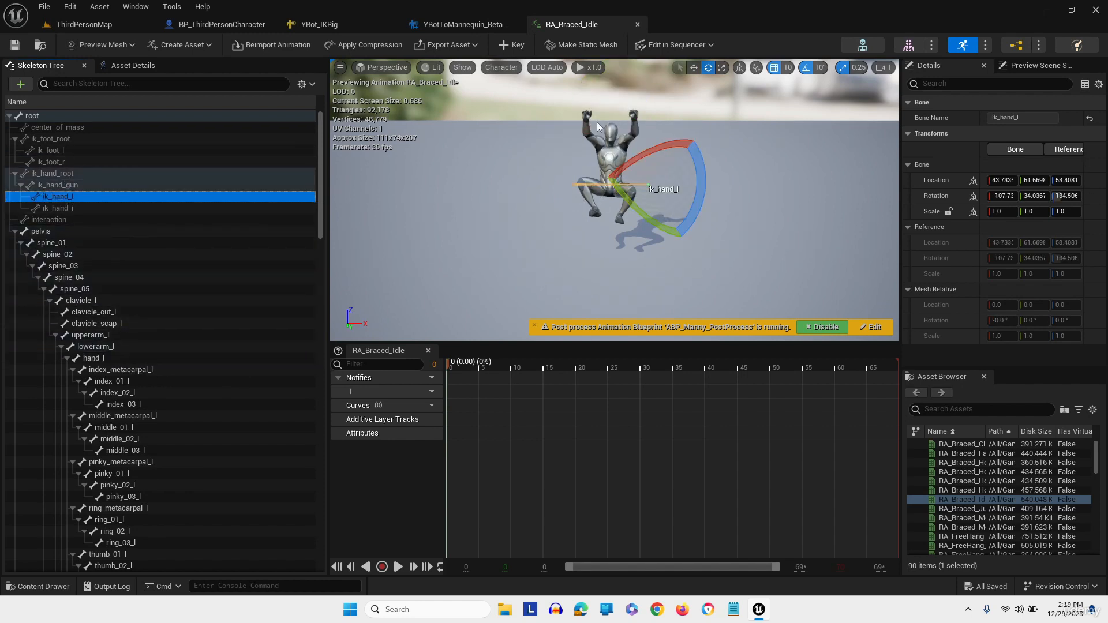
left_click(452, 227)
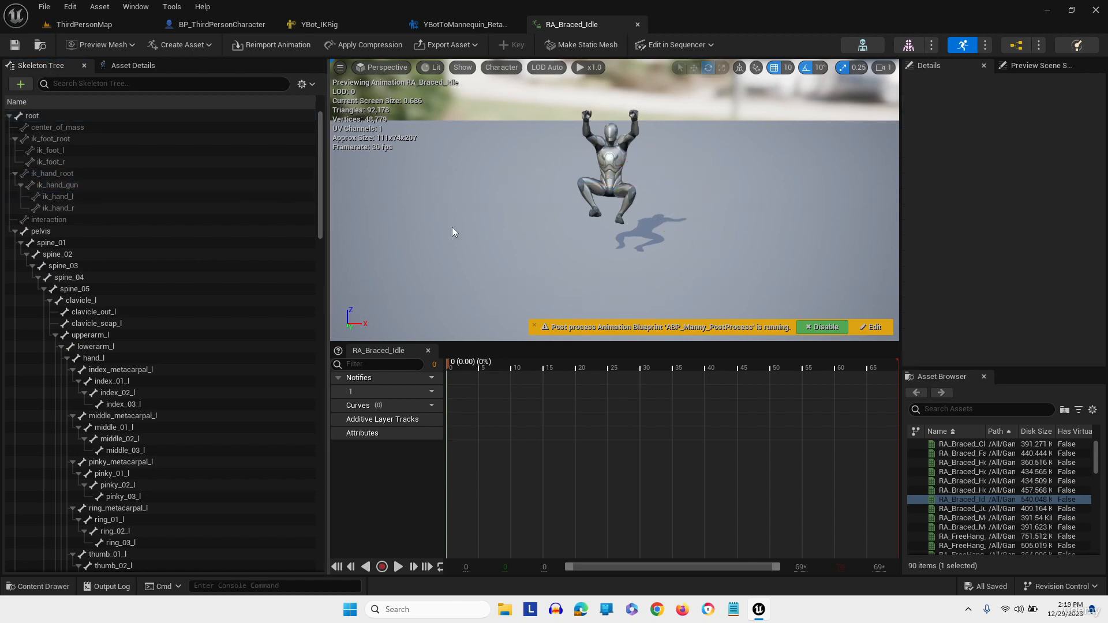
Edit the RA_Braced_Idle animation in Sequencer with an FK Control Rig, baking it with Reduce Keys off and the tolerance at 0.001
left_click(134, 67)
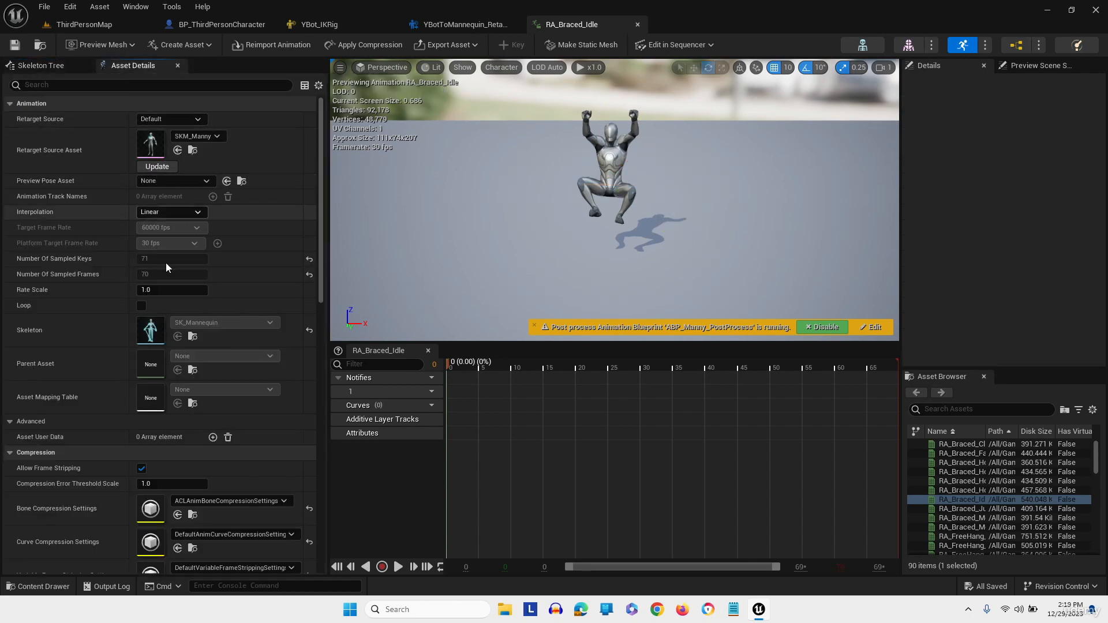
scroll(174, 461, "down", 1)
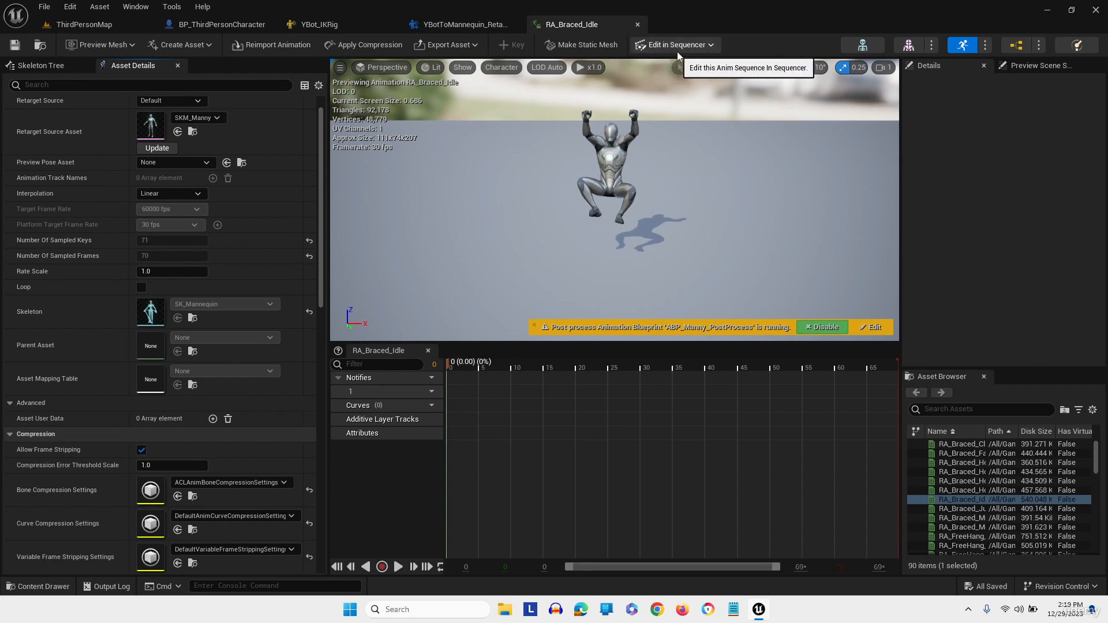
left_click(702, 47)
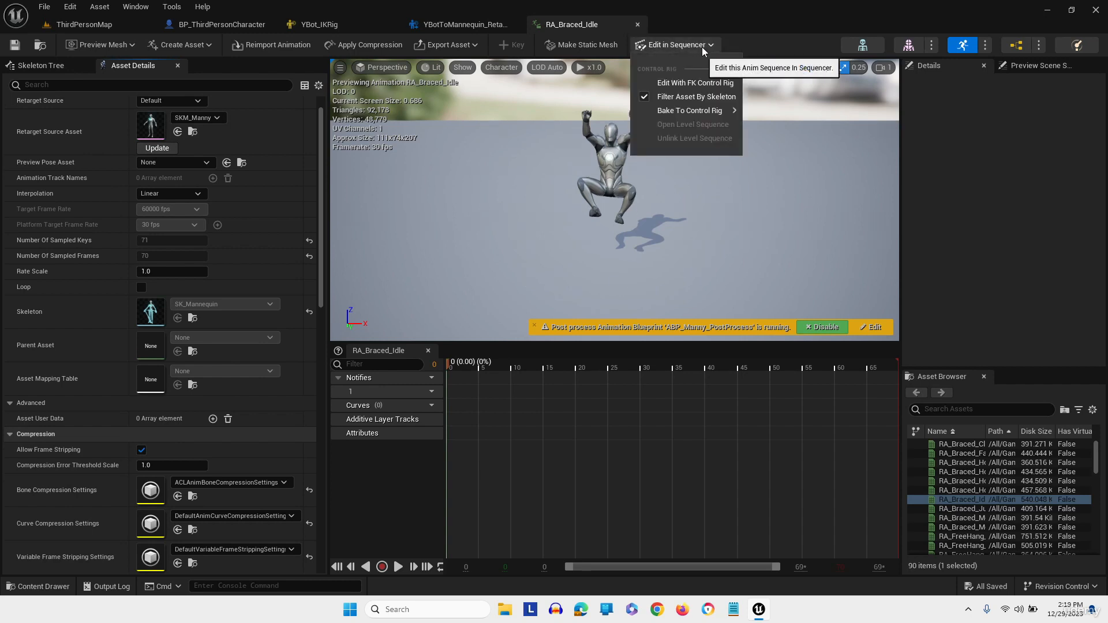
left_click(691, 84)
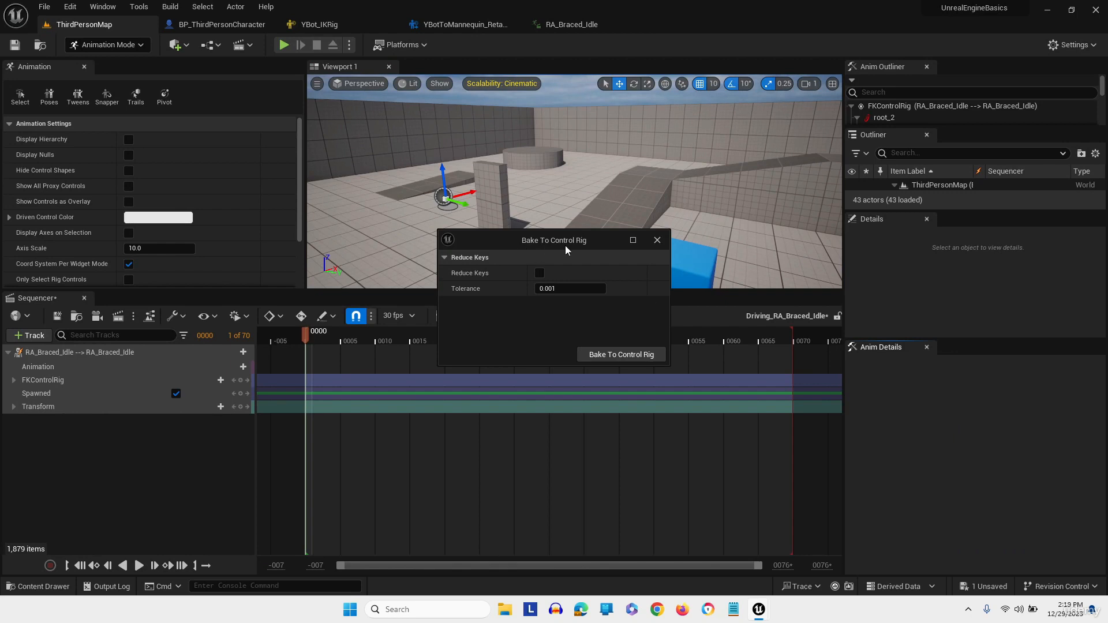
left_click(608, 358)
Expand the FKControlRig track and filter the Sequencer tracks by "Foot"
left_click(28, 383)
left_click(16, 382)
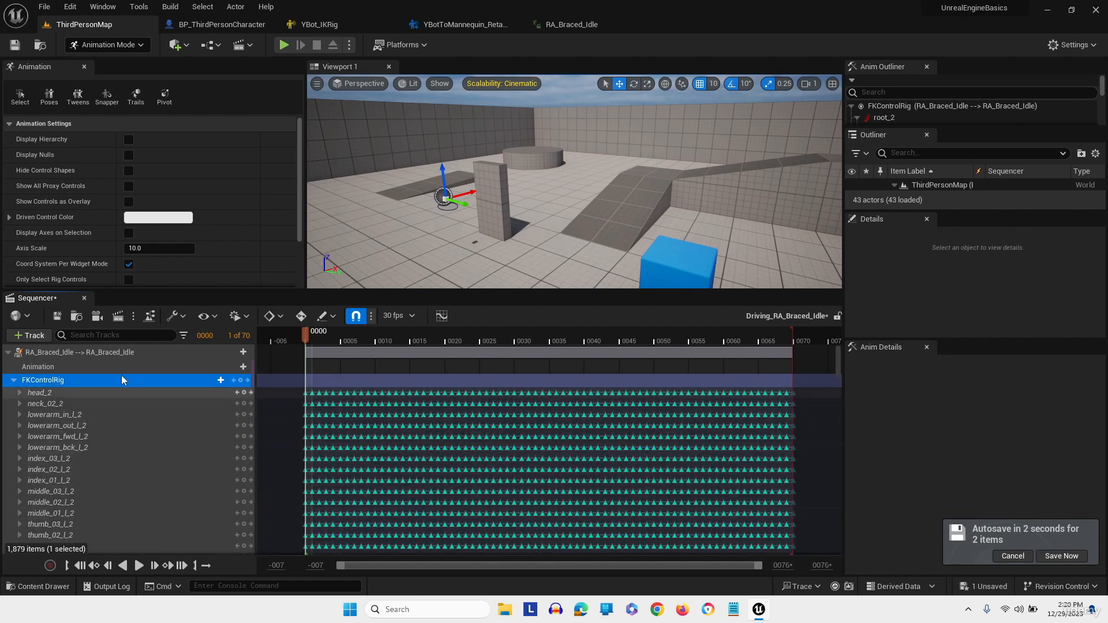
left_click(117, 334)
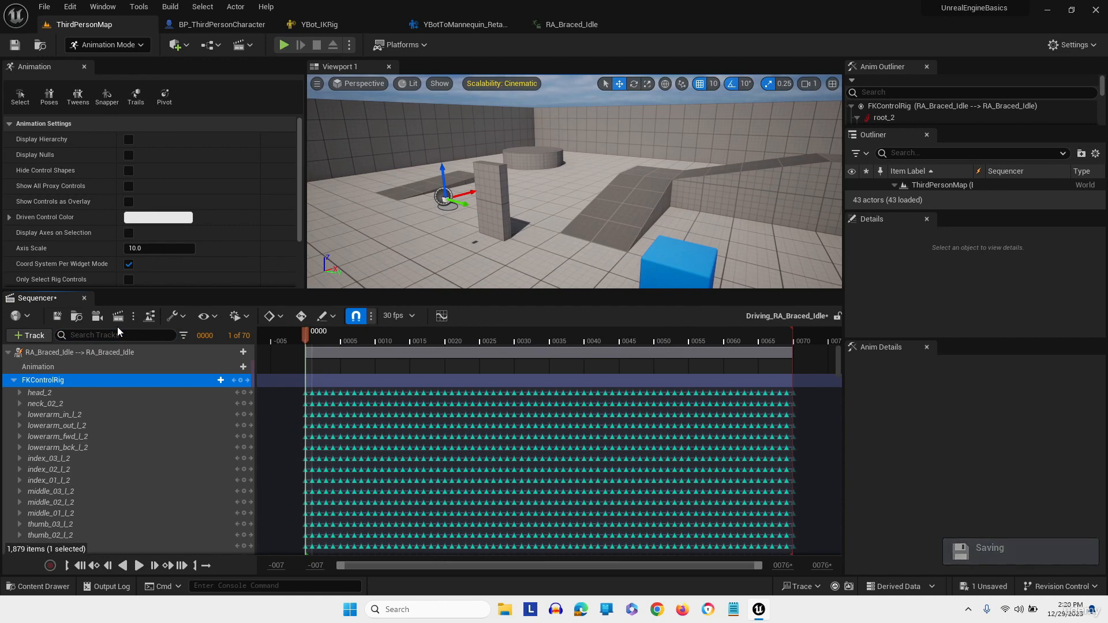
type("F")
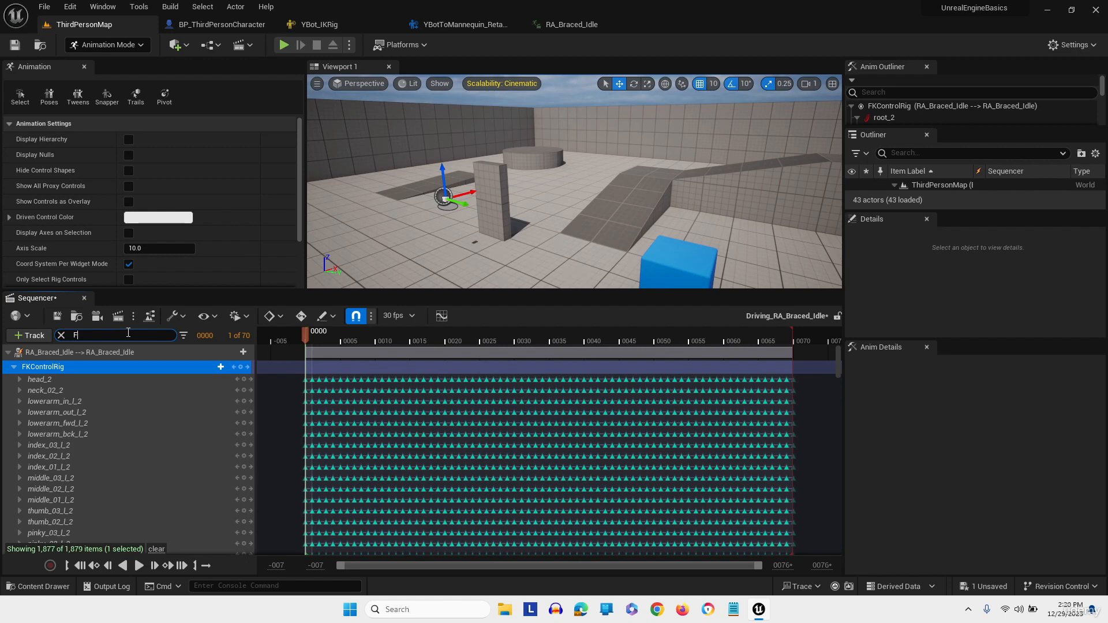
type("oot")
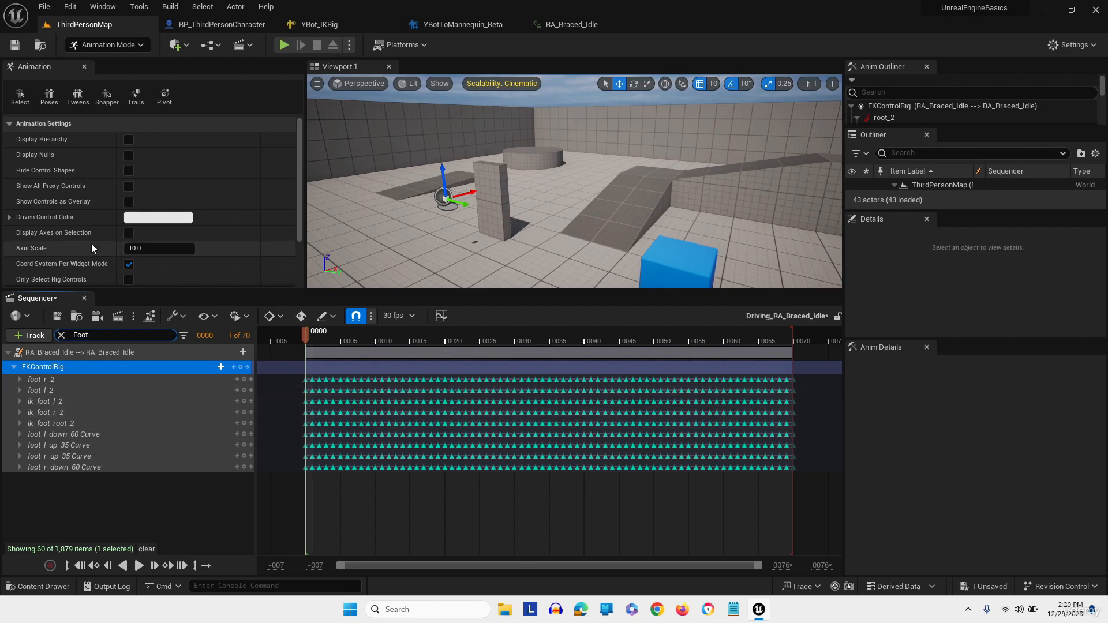
Open the Control Rig Snapper and enable Snap Rotation in addition to Snap Position
left_click(107, 95)
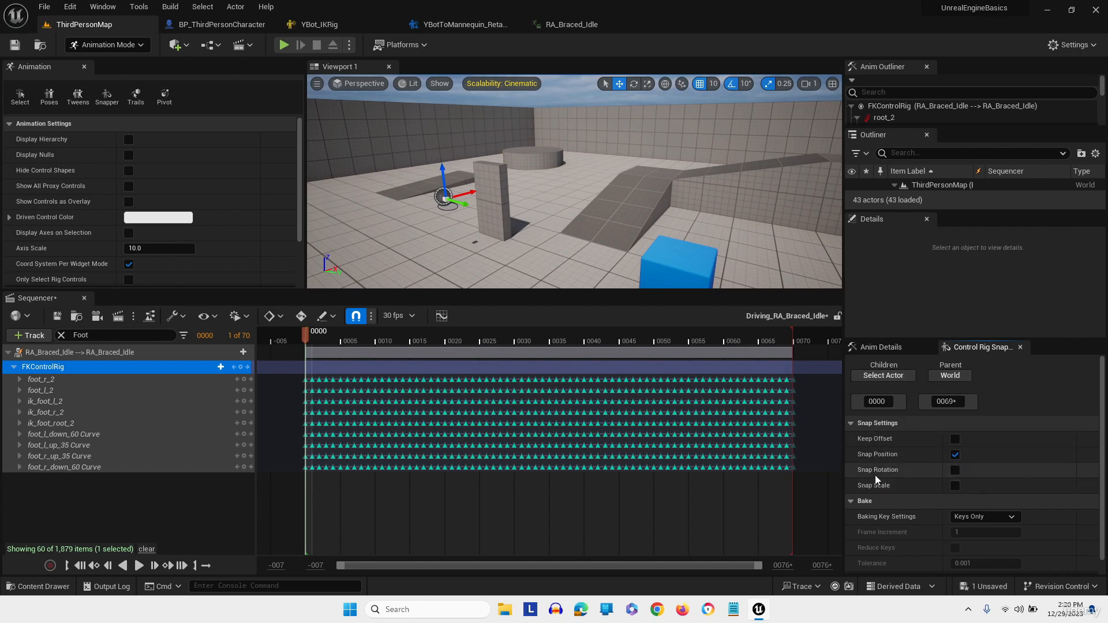
left_click(955, 470)
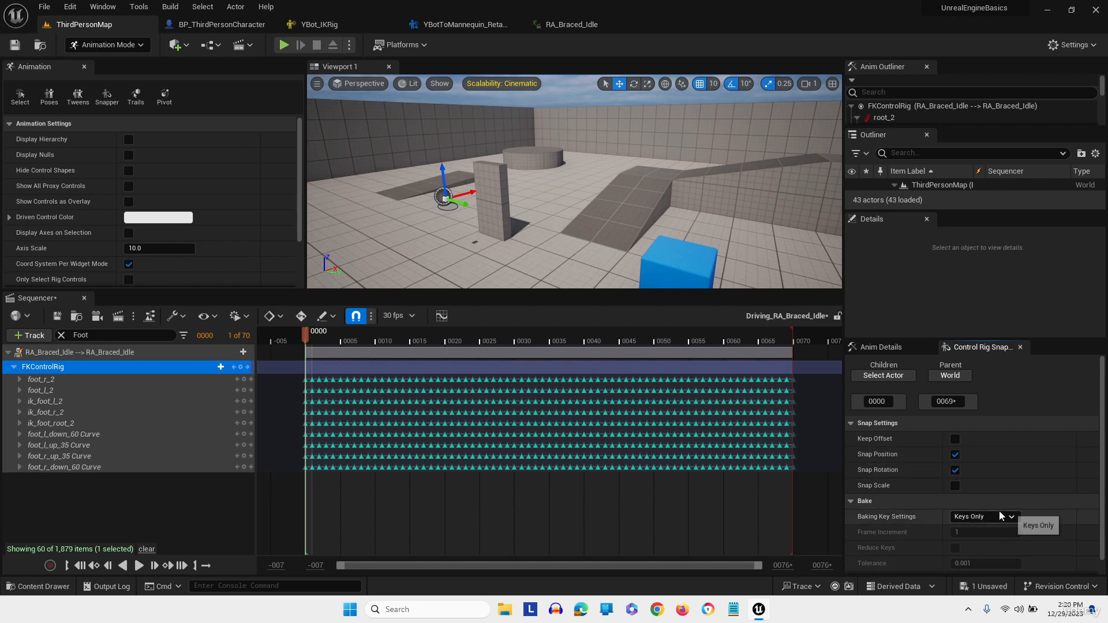
Delete all keyframes from the ik_foot_l_2 and ik_foot_r_2 tracks
left_click(62, 403)
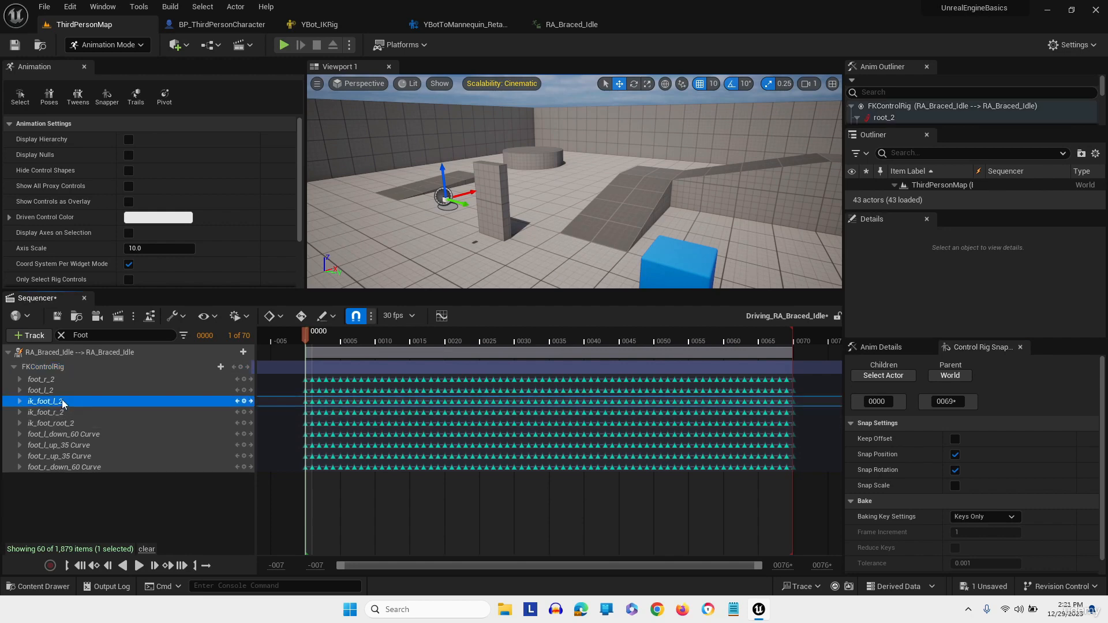
left_click(58, 412, "ctrl")
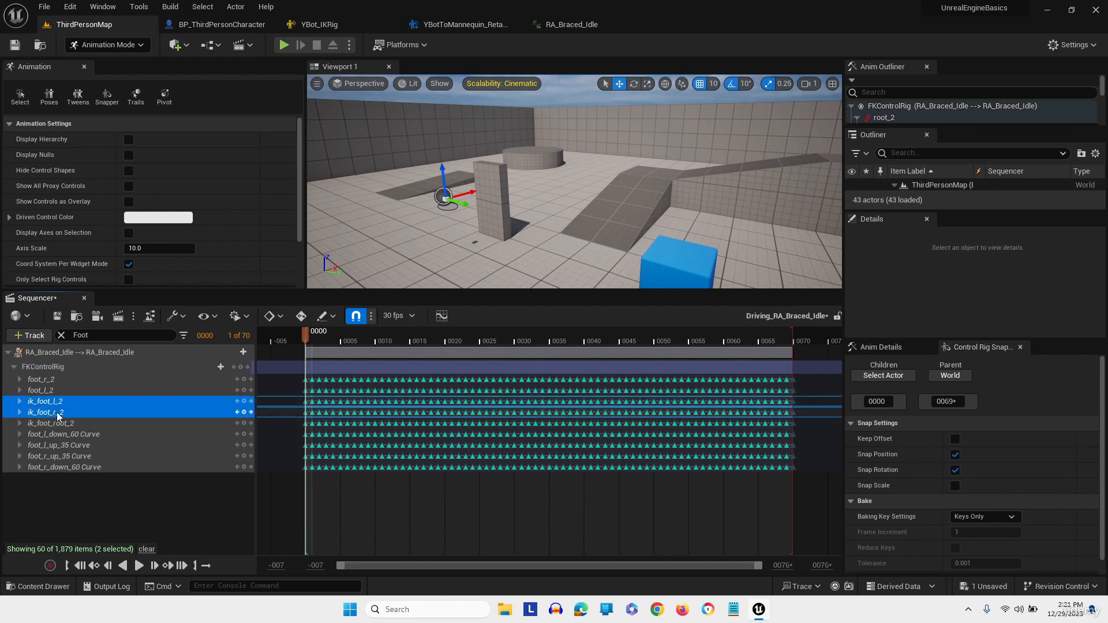
left_click_drag(299, 403, 808, 418)
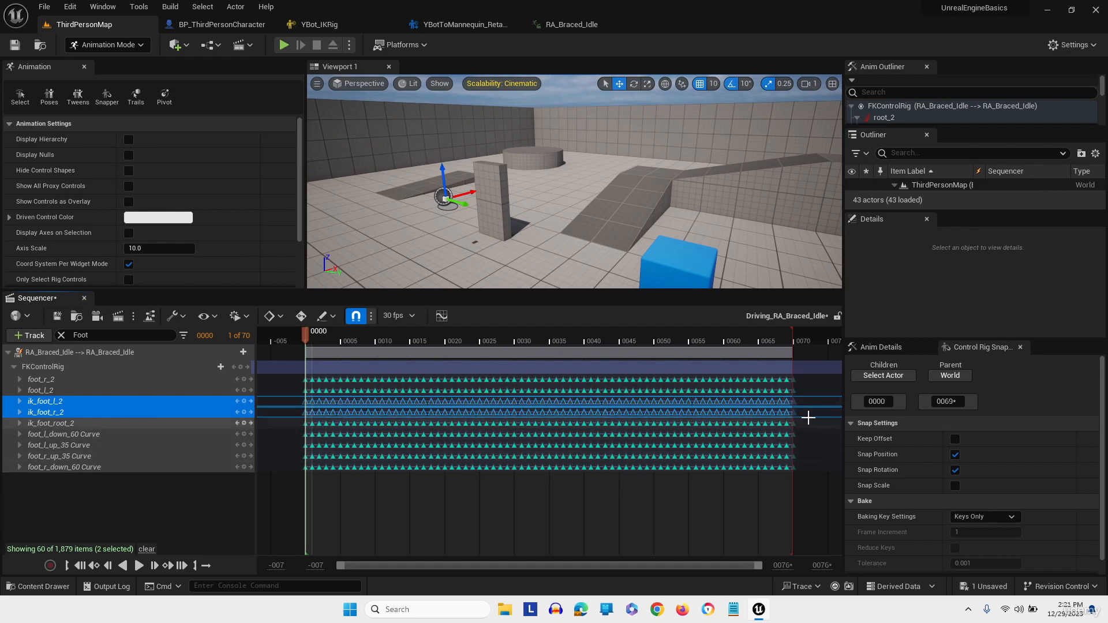
key("Delete")
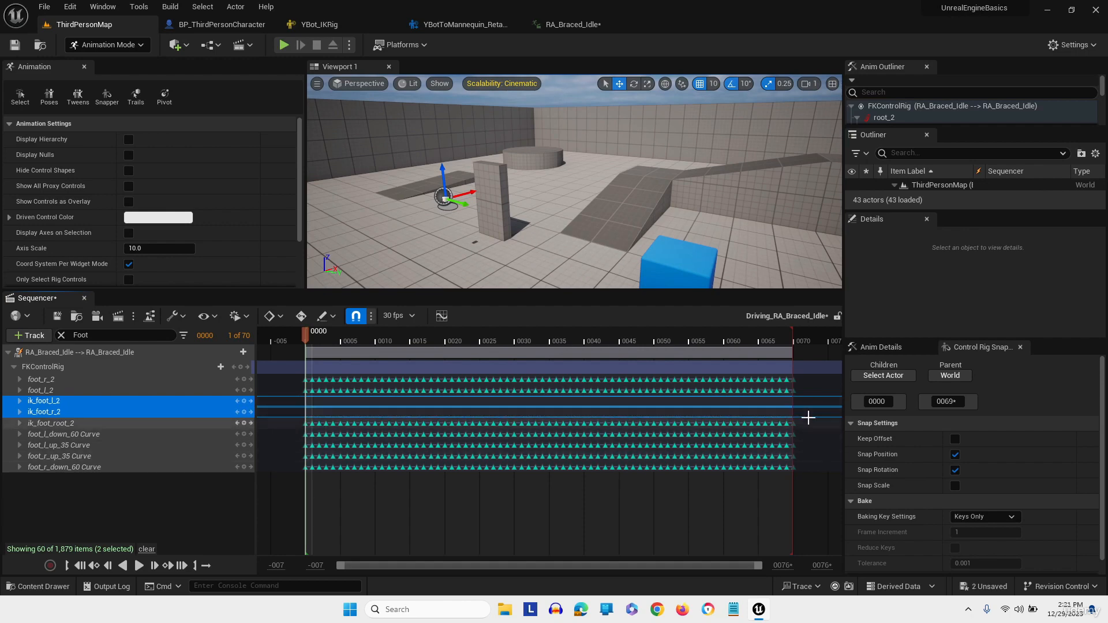
Snap the ik_foot_r control to the foot_r control as parent over the whole animation, with baking set to Keys Only
left_click(43, 411)
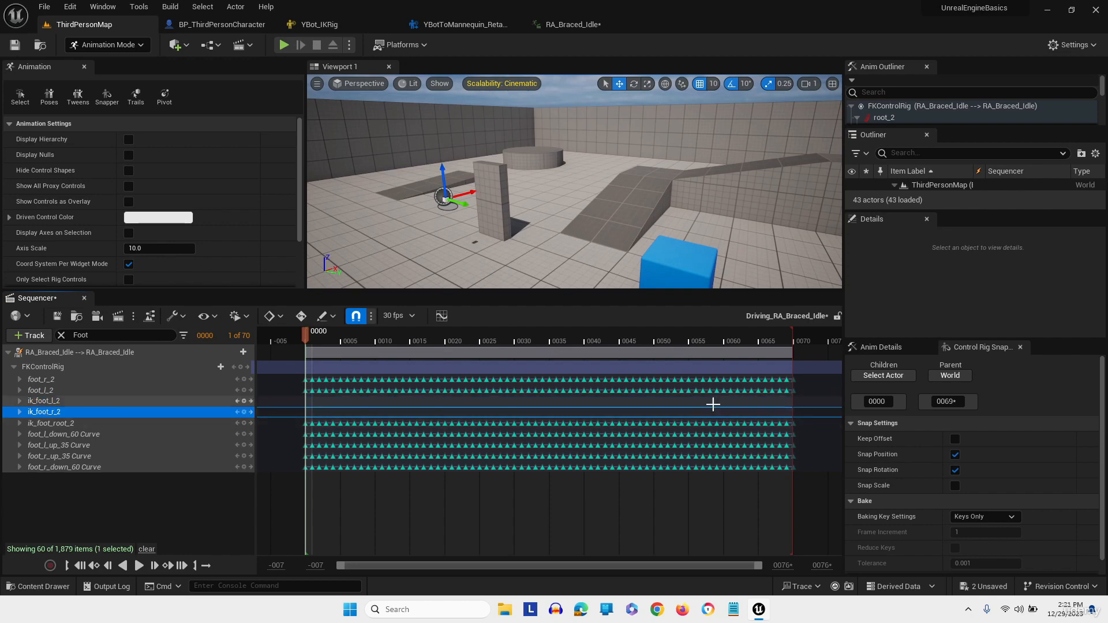
left_click(886, 376)
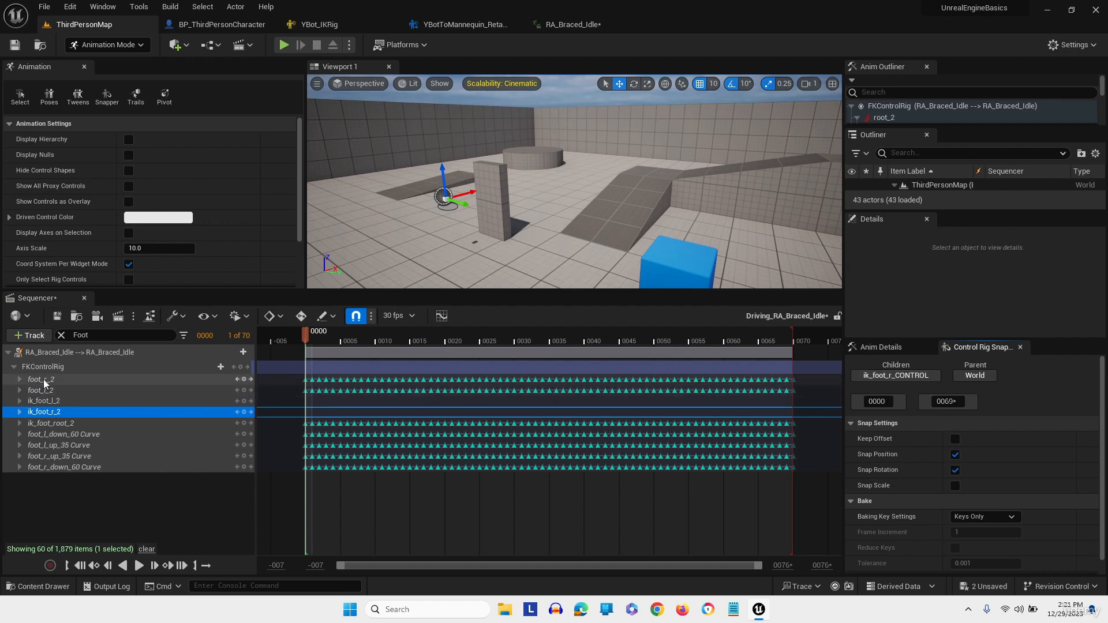
left_click(44, 381)
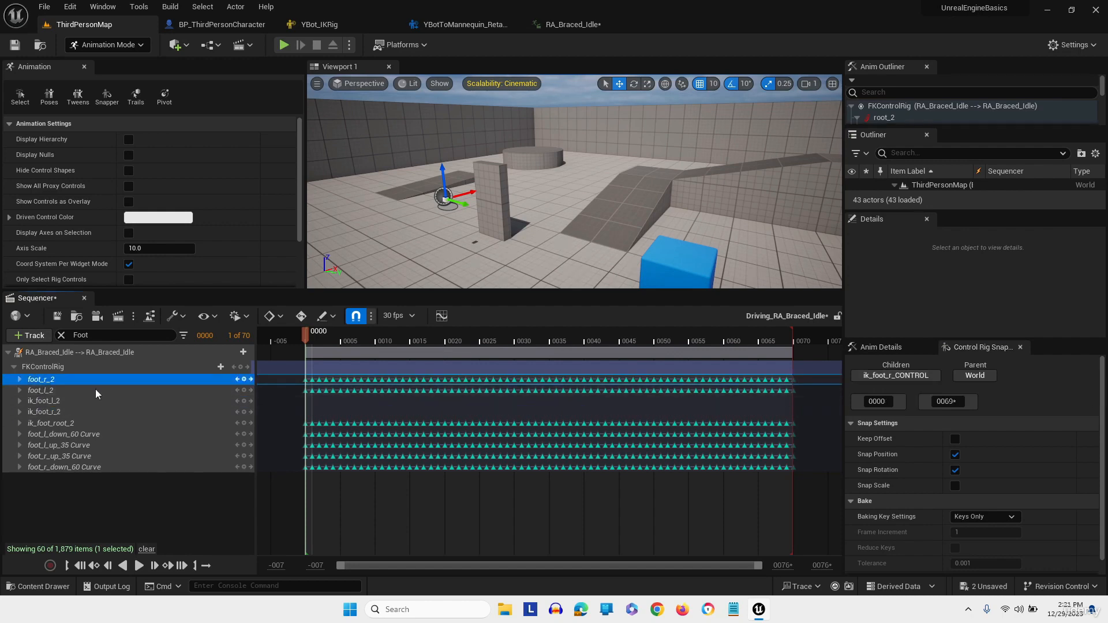
left_click(980, 376)
scroll(981, 496, "down", 1)
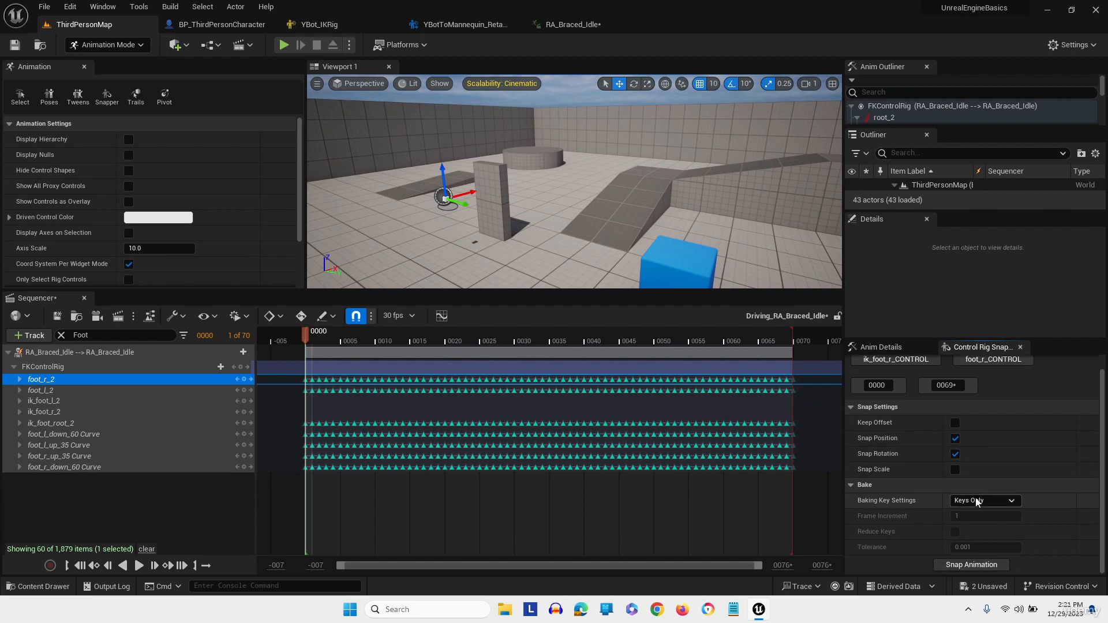
left_click(961, 569)
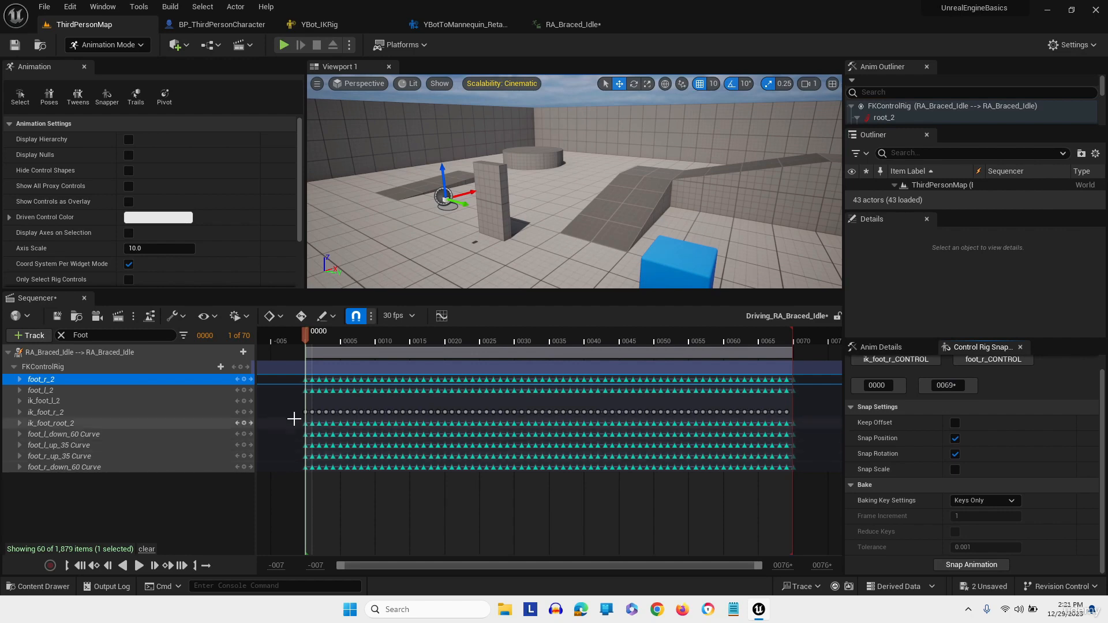
Check the key interpolation of all keys on the ik_foot_r_2 track
left_click_drag(295, 412, 800, 414)
right_click(797, 410)
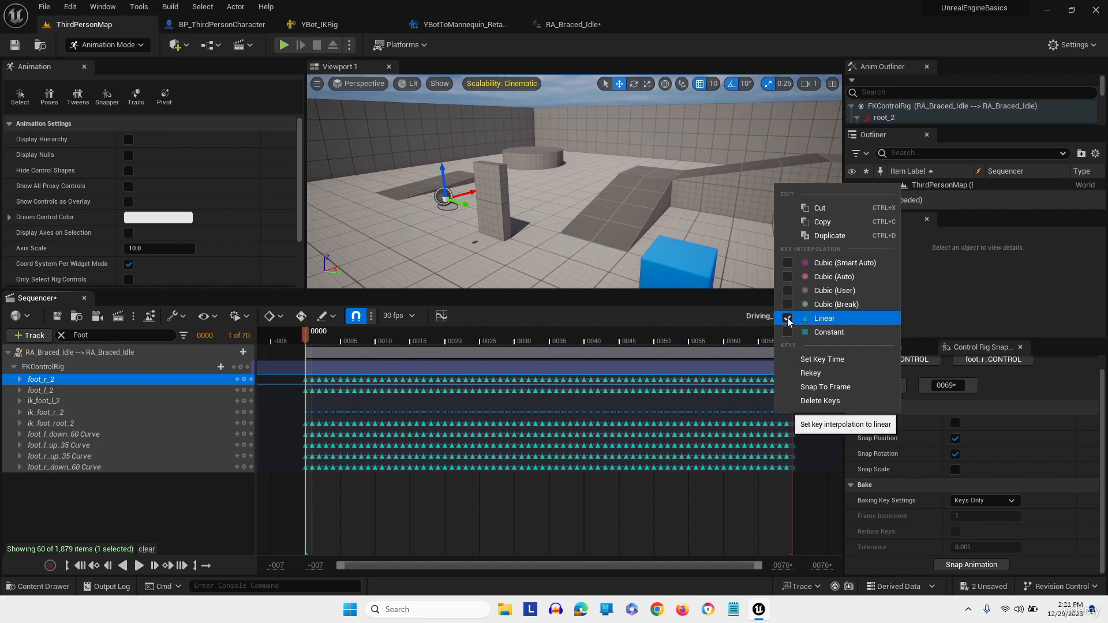
left_click(280, 518)
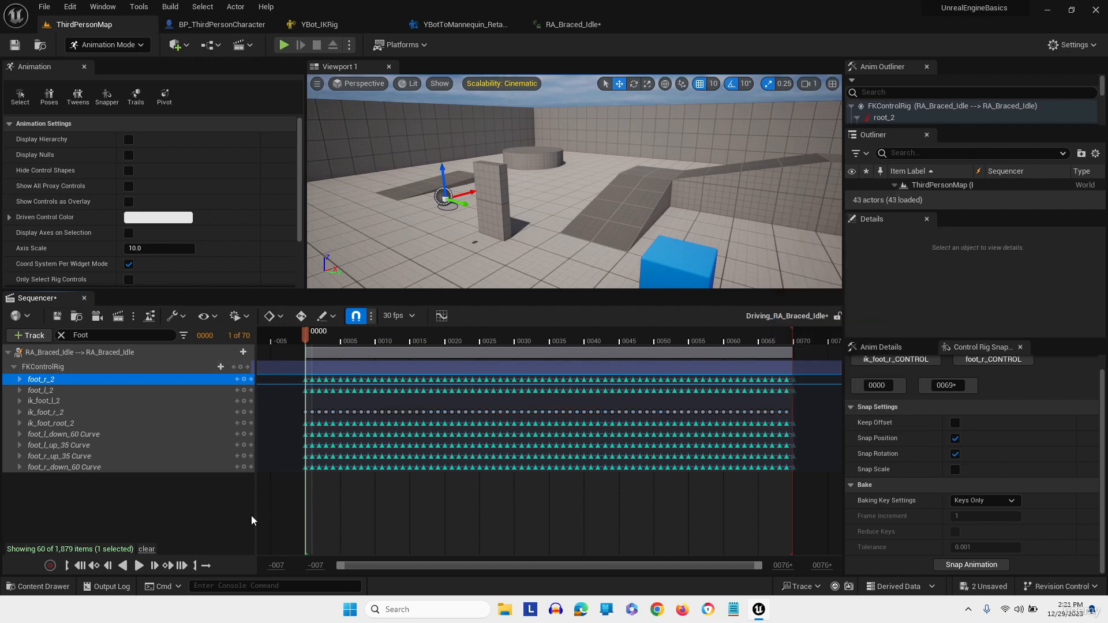
Snap the ik_foot_l control to the foot_l control as parent over the whole animation
left_click(52, 402)
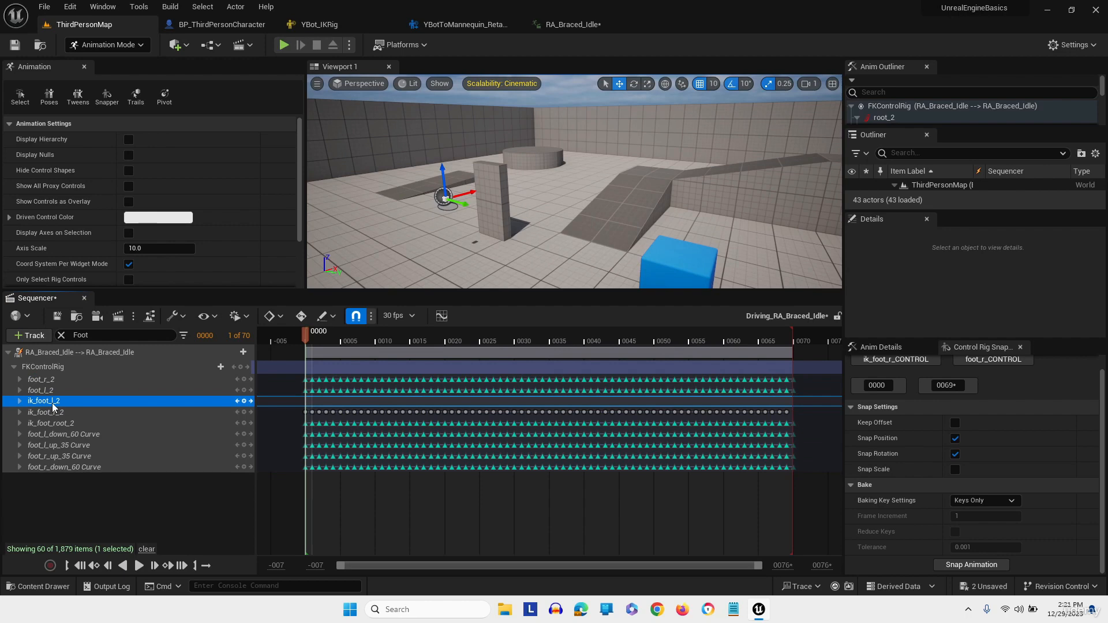
scroll(875, 445, "up", 1)
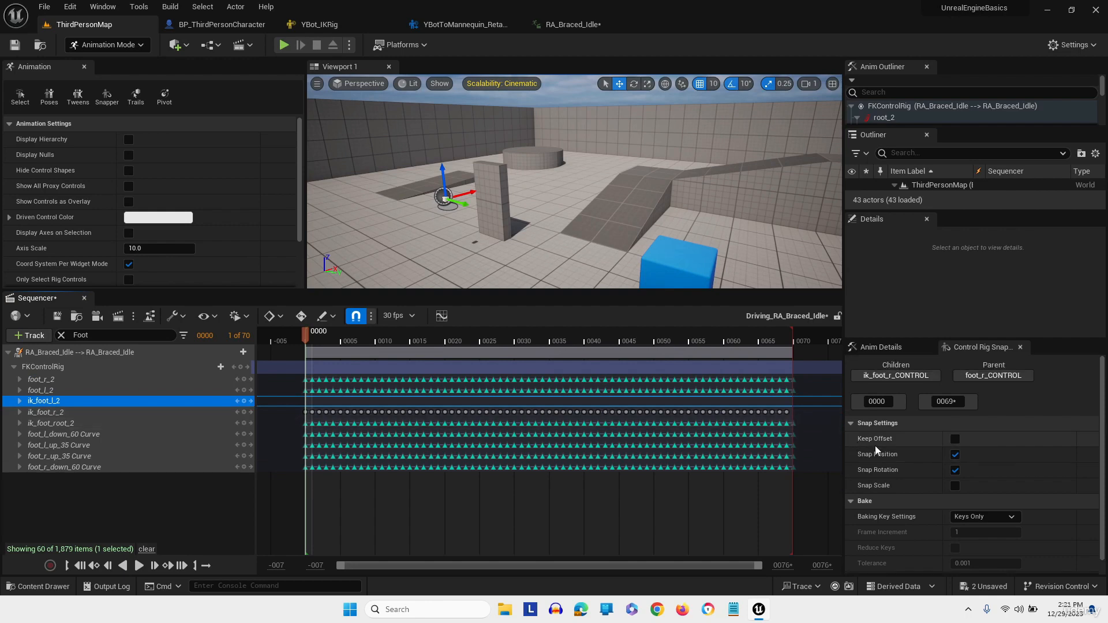
left_click(892, 376)
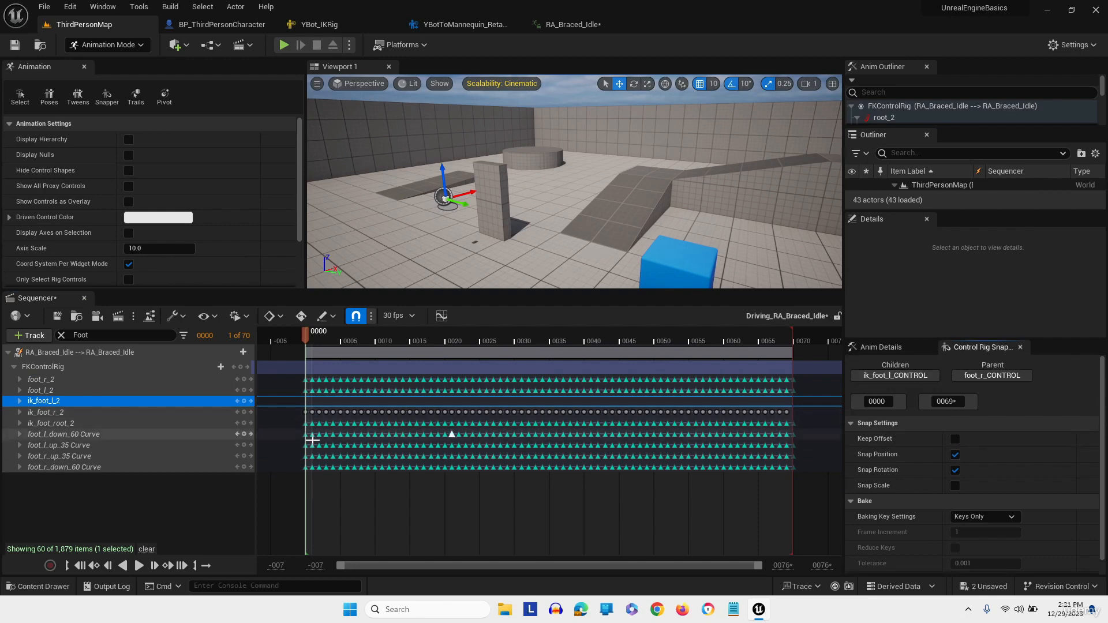
left_click(47, 391)
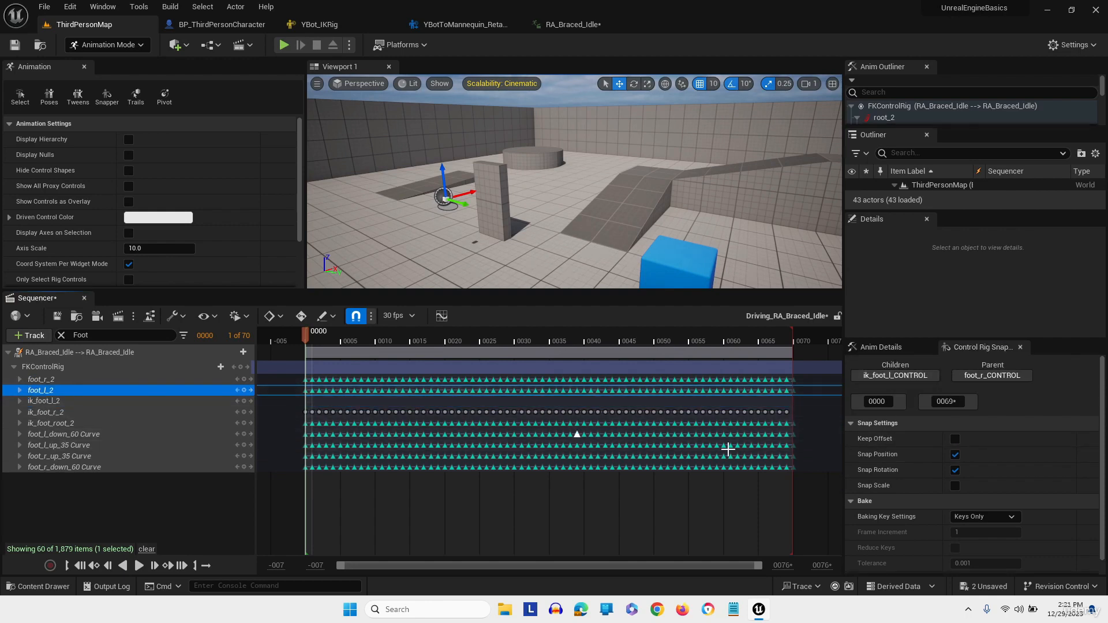
left_click(983, 377)
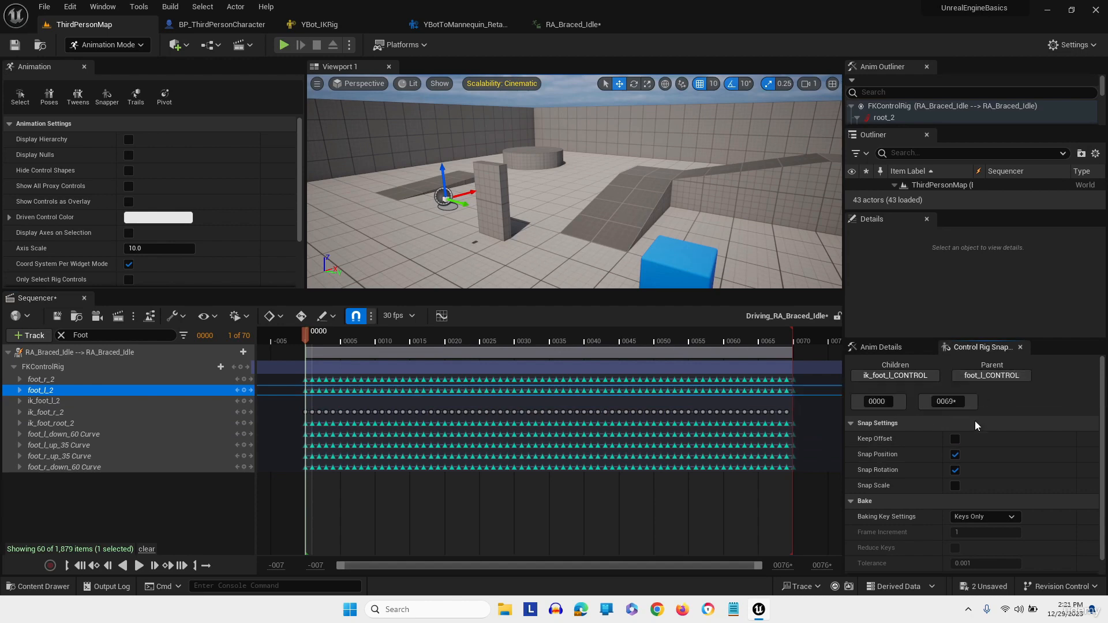
scroll(966, 501, "down", 1)
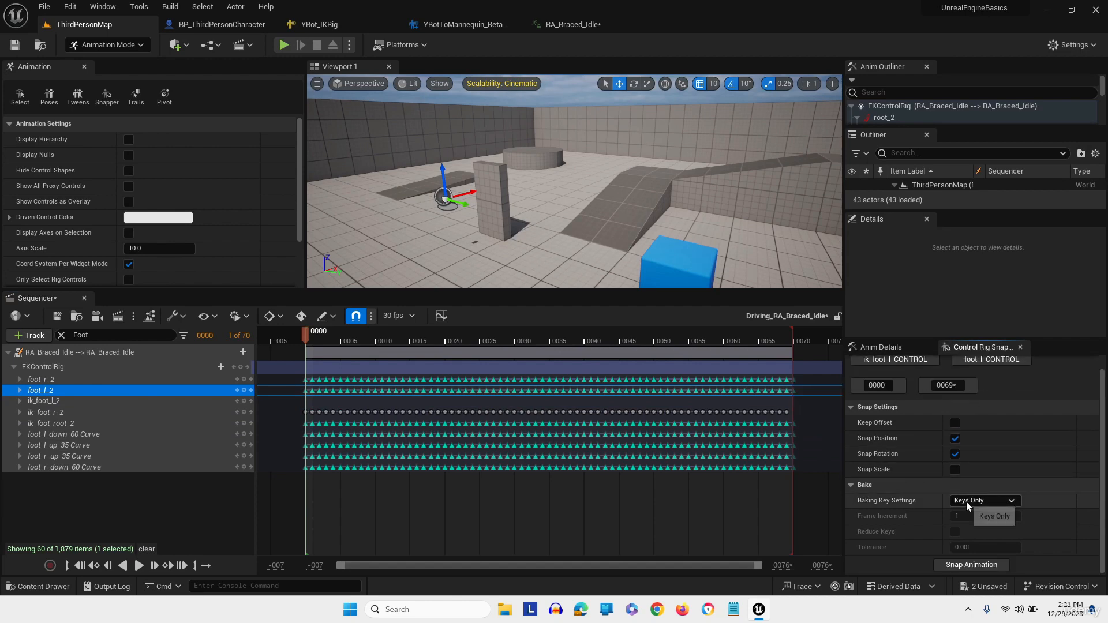
left_click(952, 566)
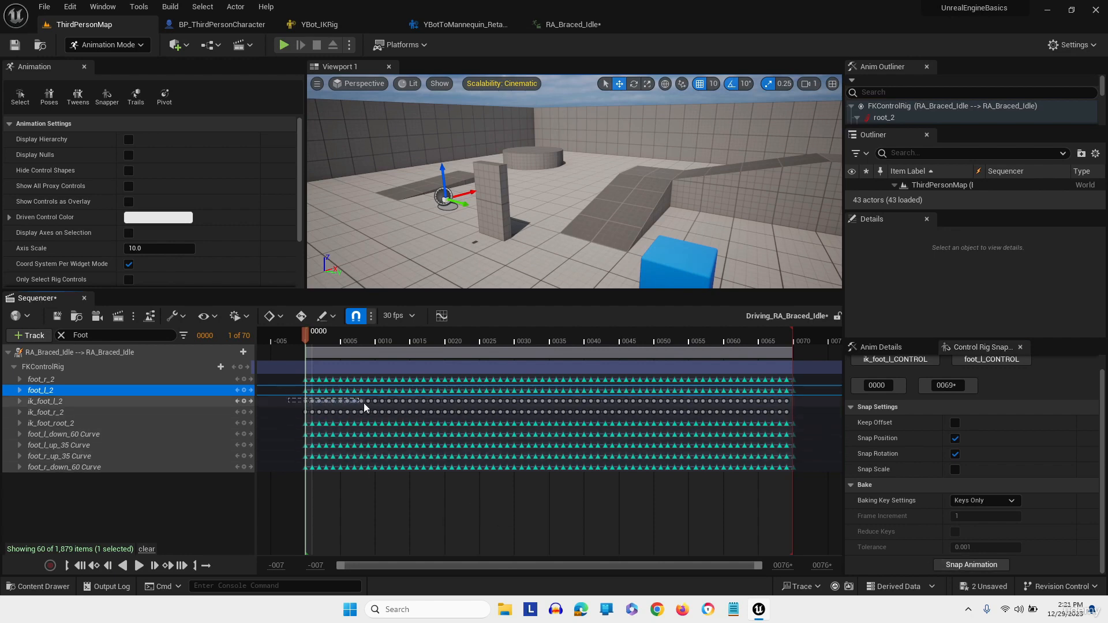
Set the key interpolation of all keys on the ik_foot_l_2 track to Linear
left_click_drag(538, 402, 808, 406)
right_click(765, 401)
left_click(778, 307)
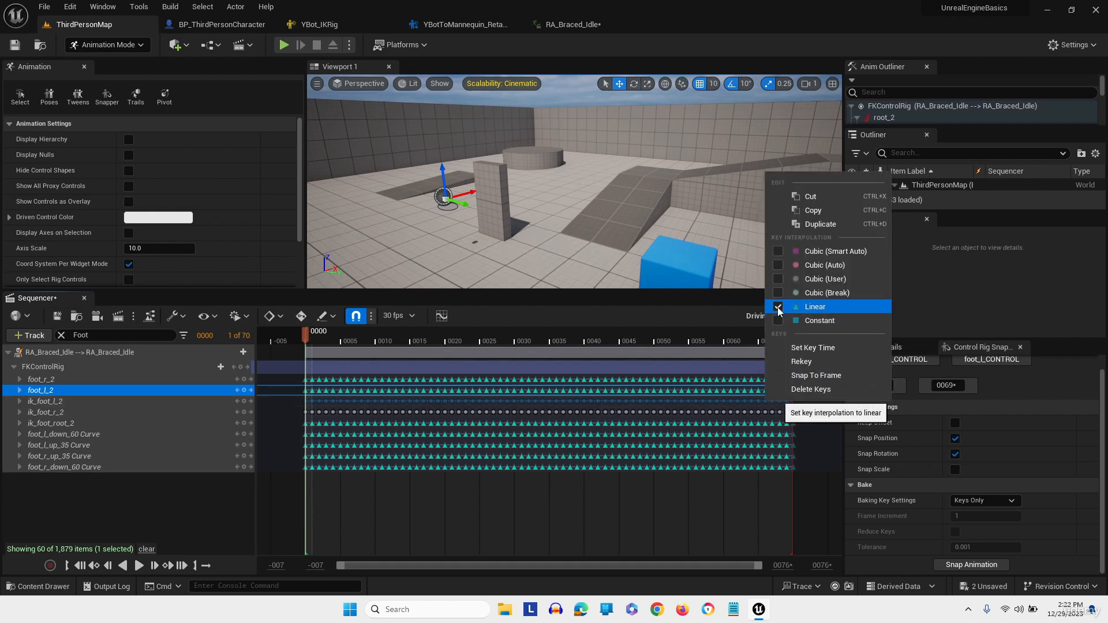
left_click(812, 495)
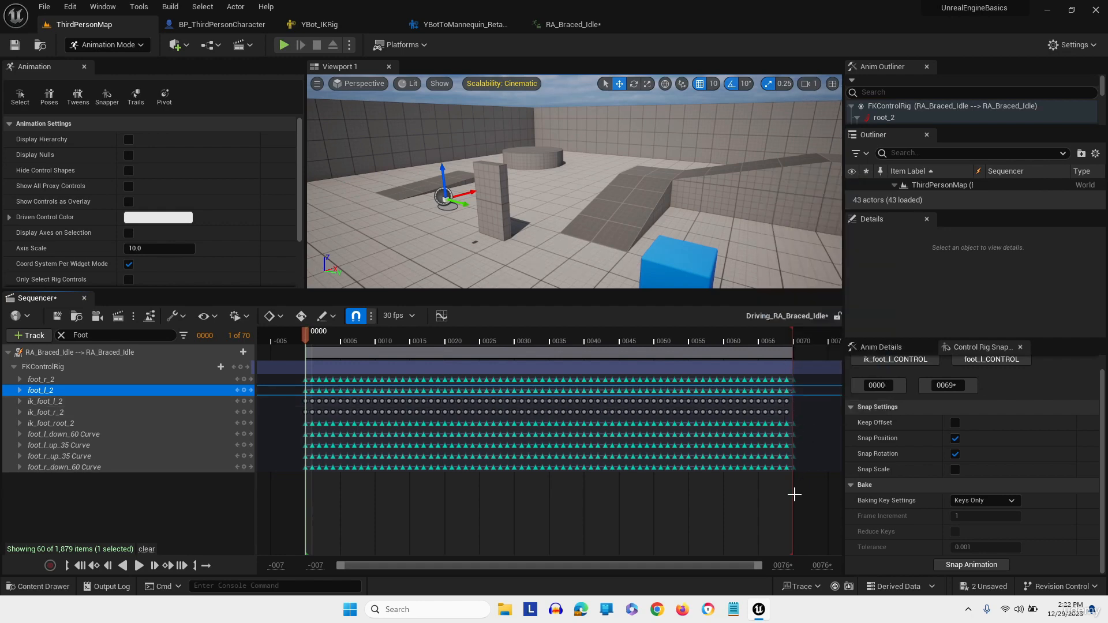
Filter the tracks by "hand" and delete all keyframes from ik_hand_l_2, ik_hand_r_2 and ik_hand_gun_2
left_click(107, 336)
type("hand")
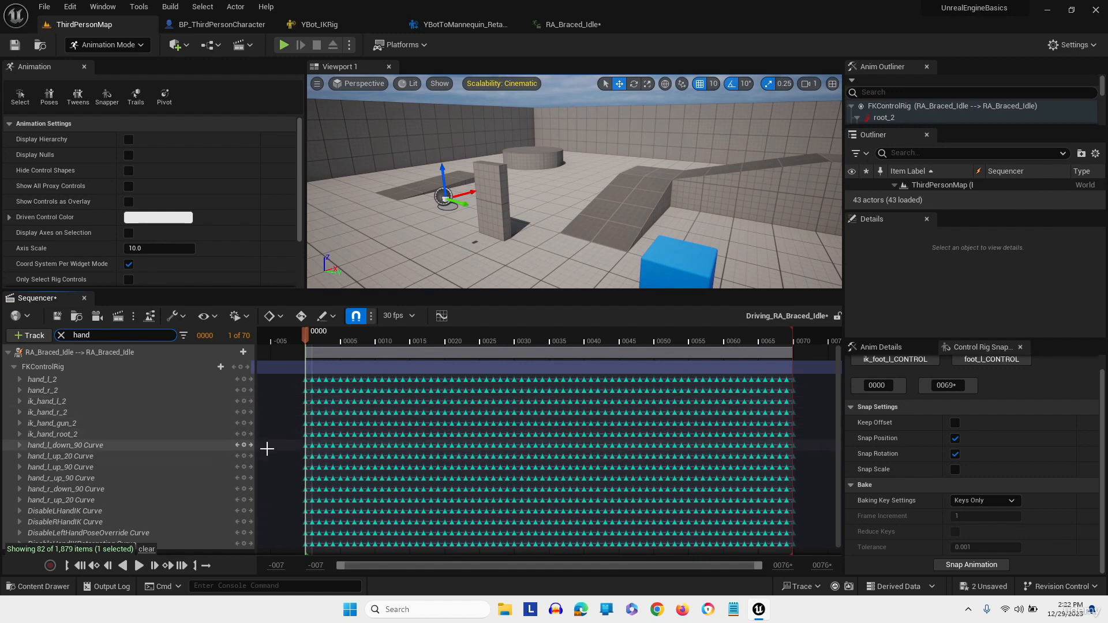
left_click(36, 401)
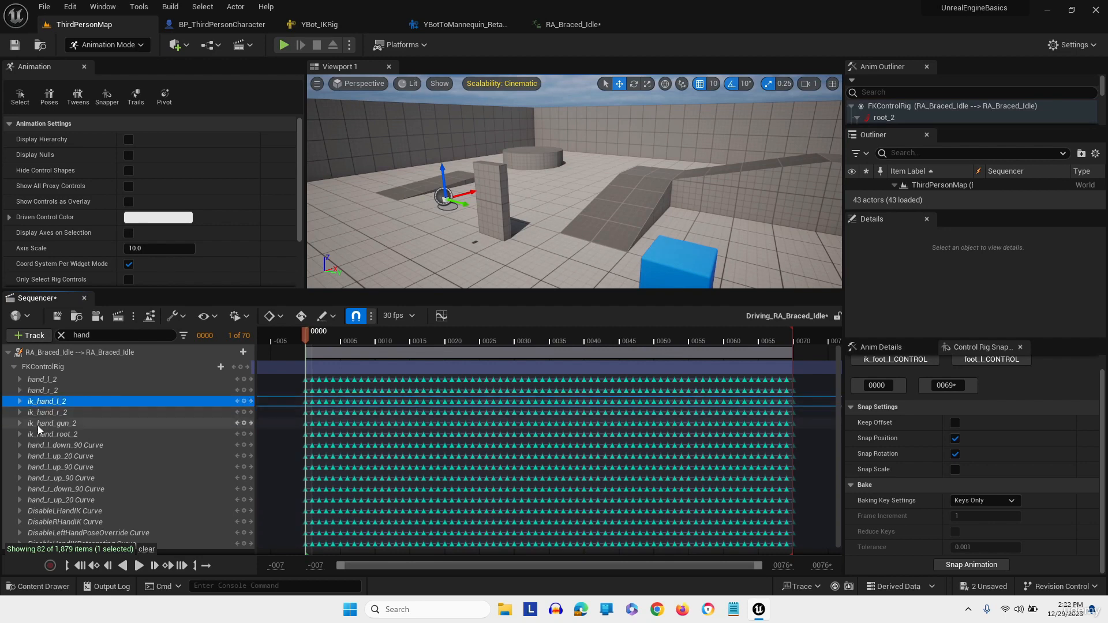
left_click(37, 424, "shift")
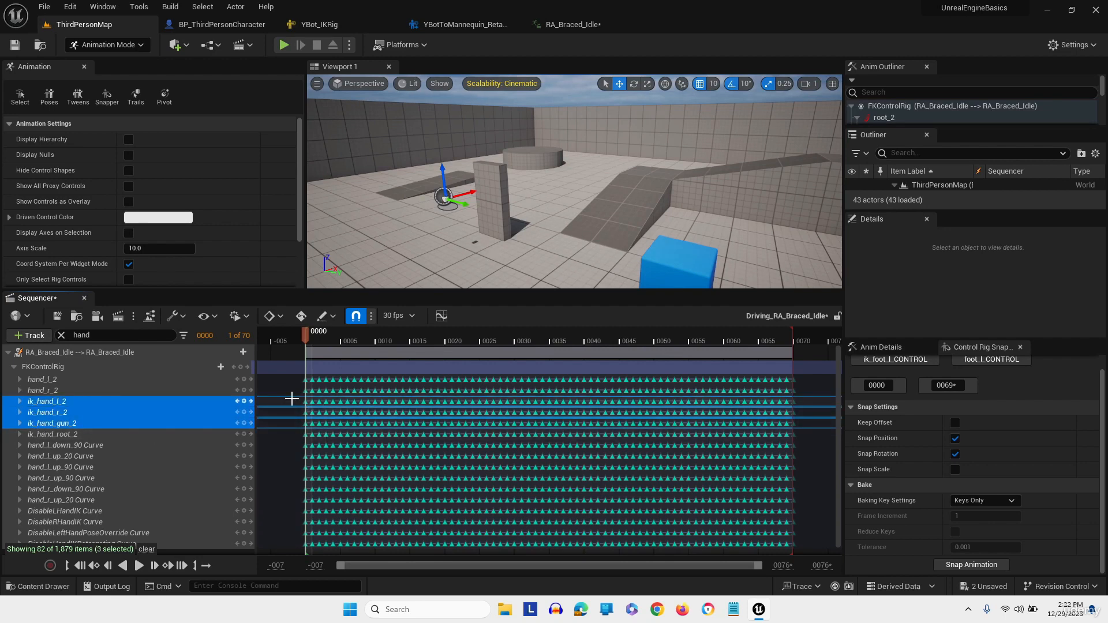
left_click_drag(302, 420, 801, 425)
key("Delete")
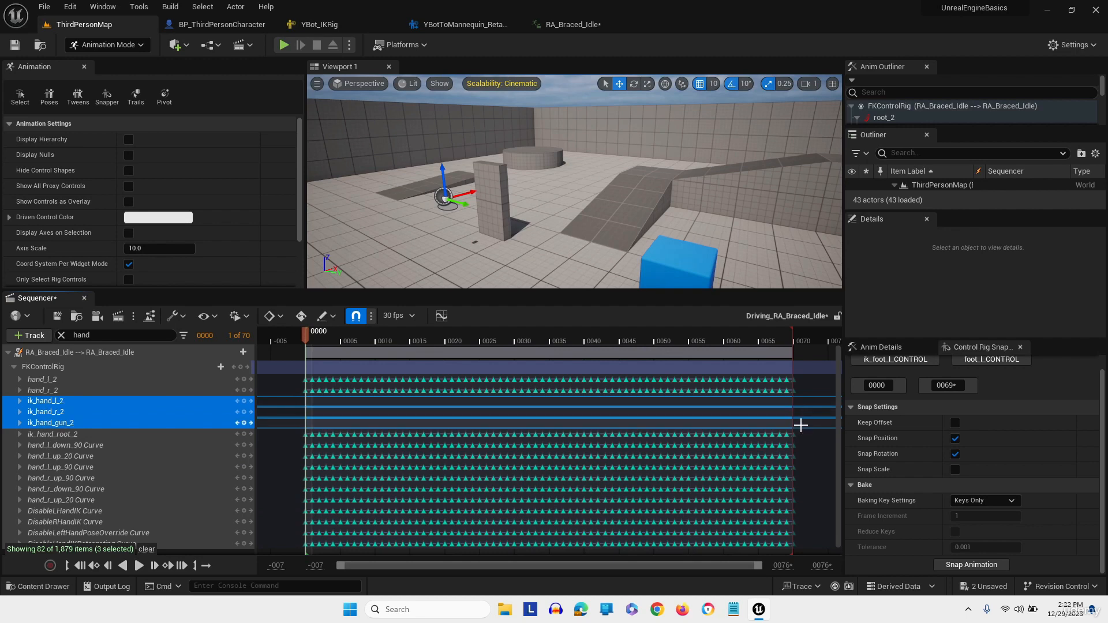
Snap the ik_hand_gun control to the hand_r control as parent over the whole animation
left_click(88, 424)
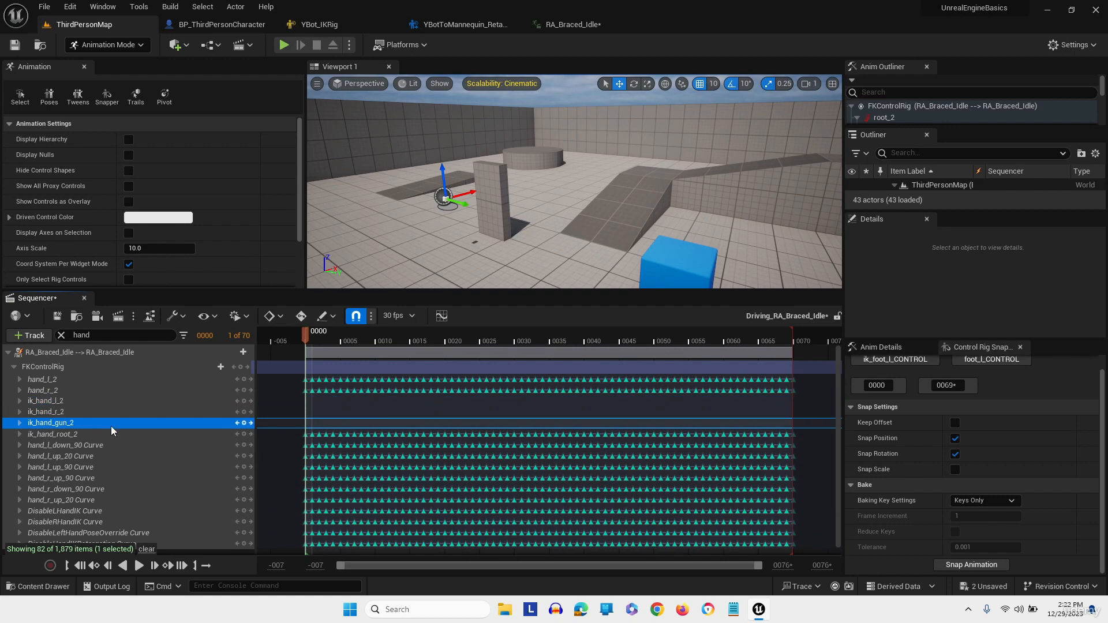
left_click(899, 362)
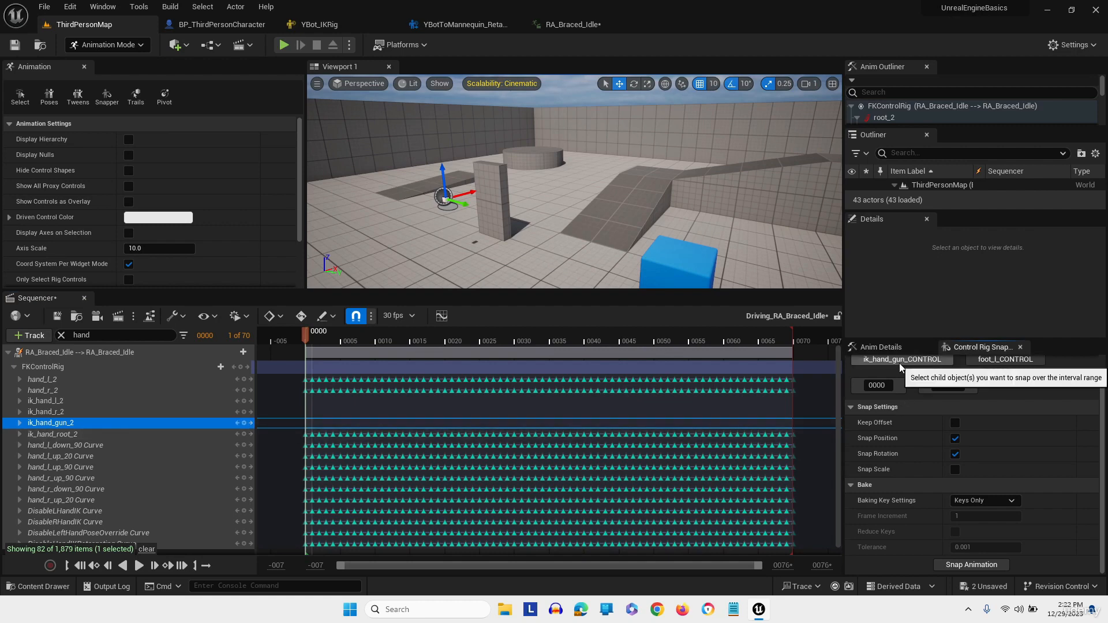
left_click(51, 391)
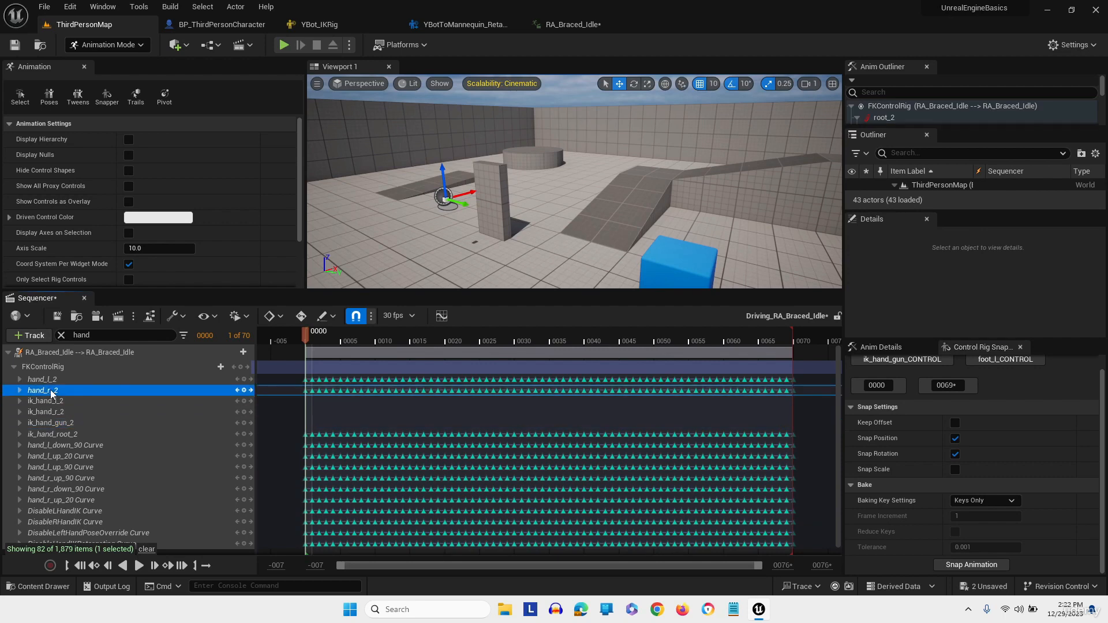
left_click(1008, 361)
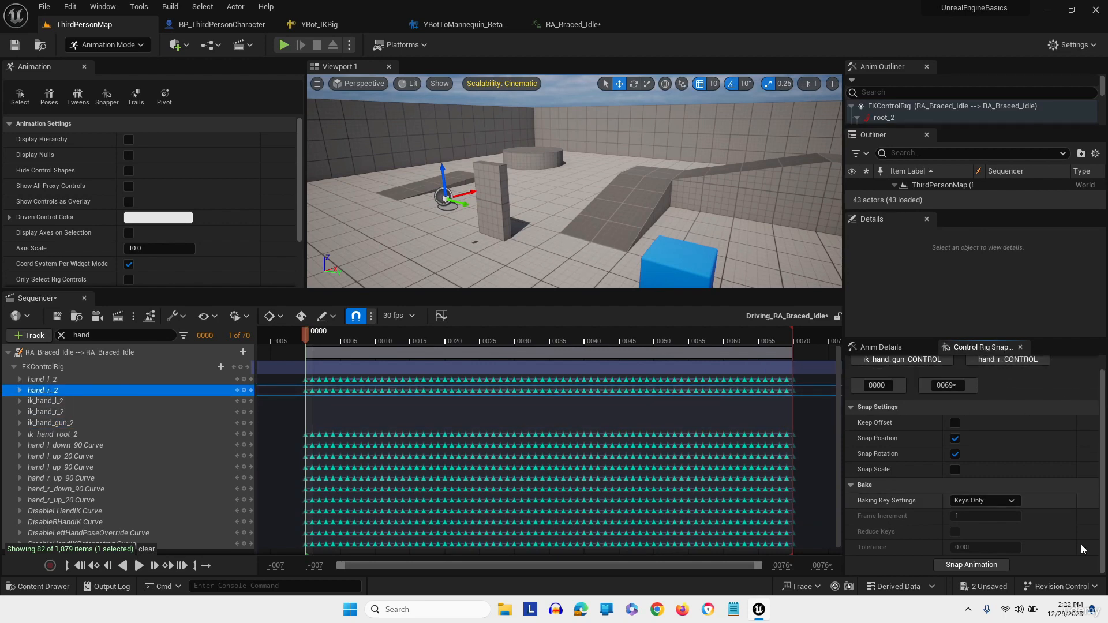
left_click(992, 567)
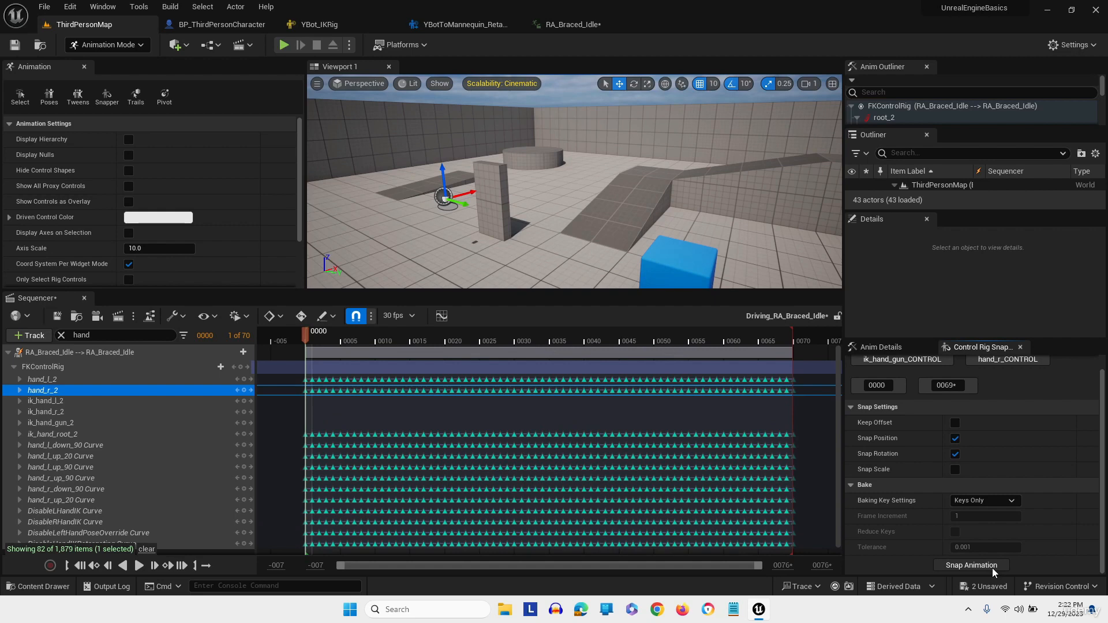
Set the key interpolation of all keys on the ik_hand_gun_2 track to Linear
left_click_drag(279, 415, 371, 428)
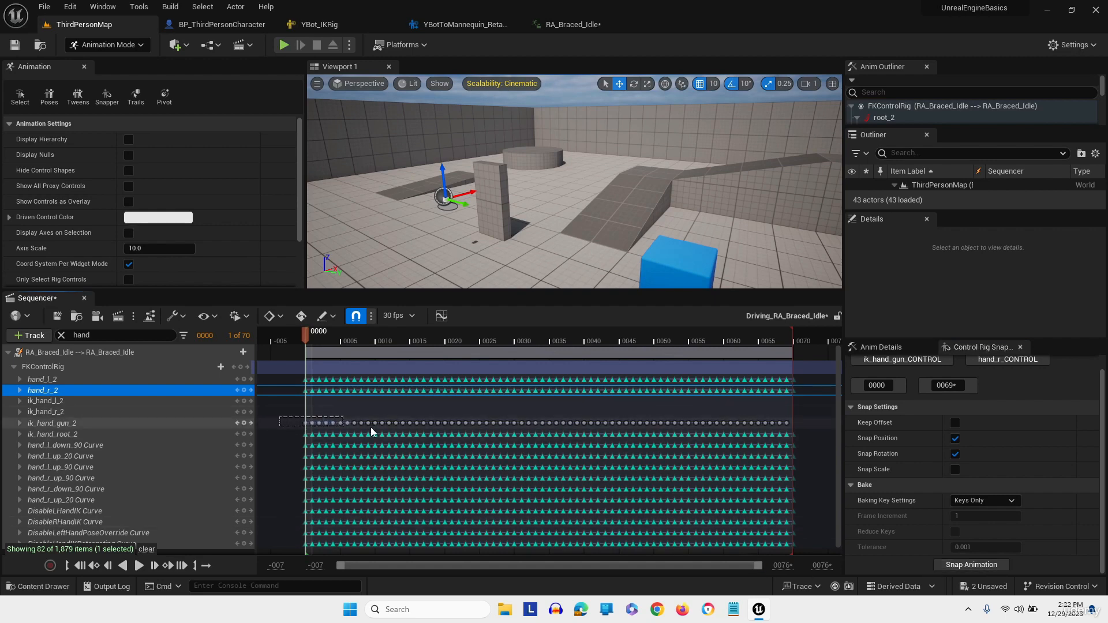
left_click_drag(747, 429, 822, 429)
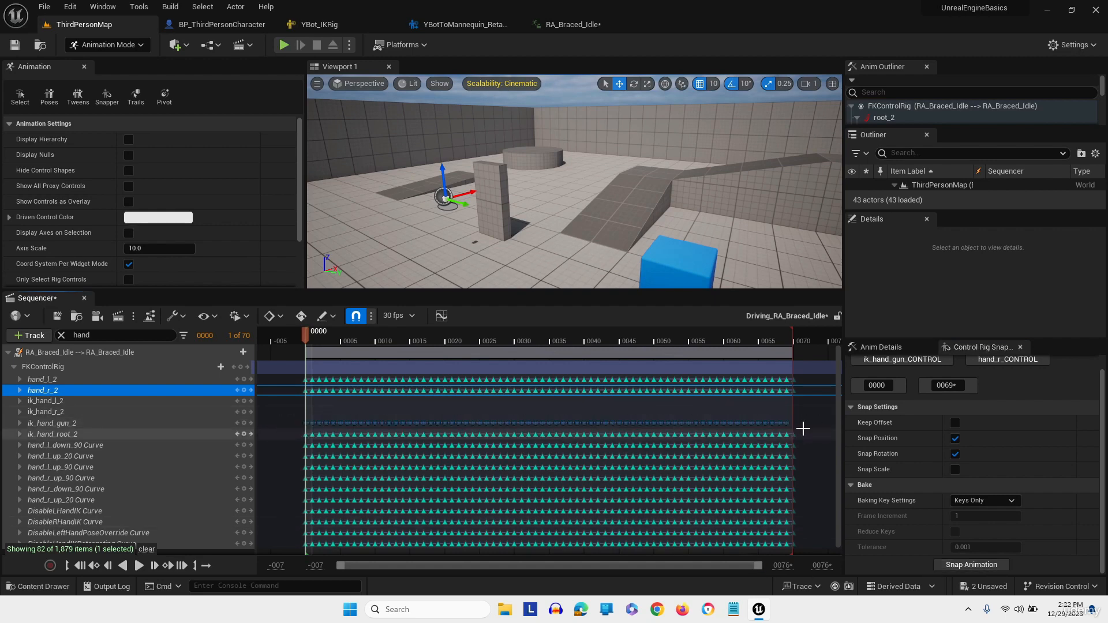
right_click(760, 422)
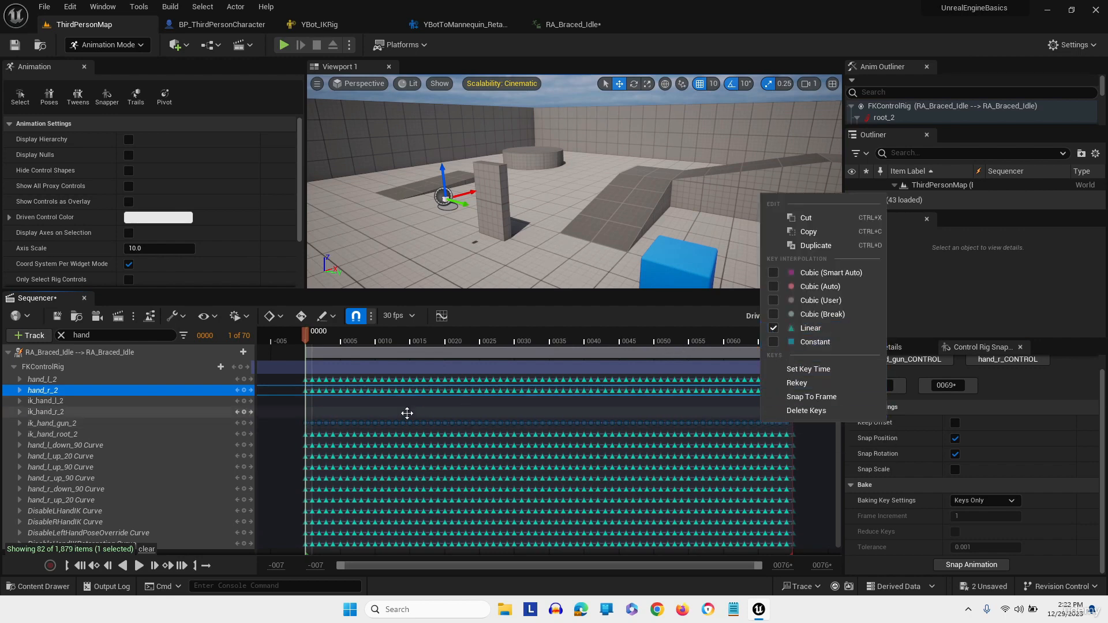
Snap the ik_hand_r control to the hand_r control over the whole animation
left_click(53, 412)
left_click(882, 363)
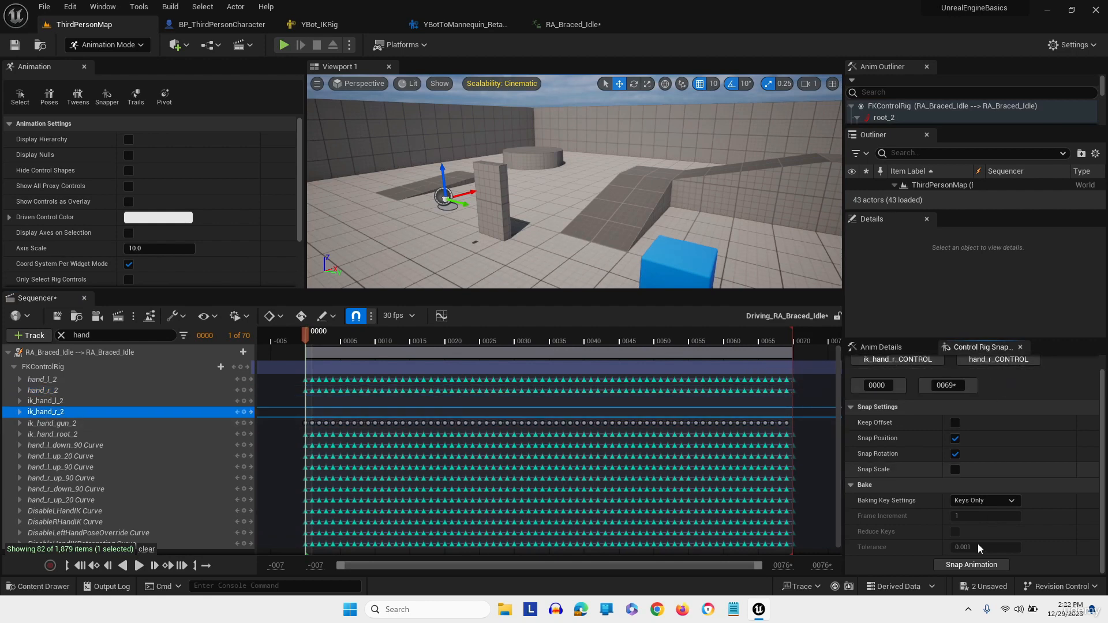
left_click(960, 565)
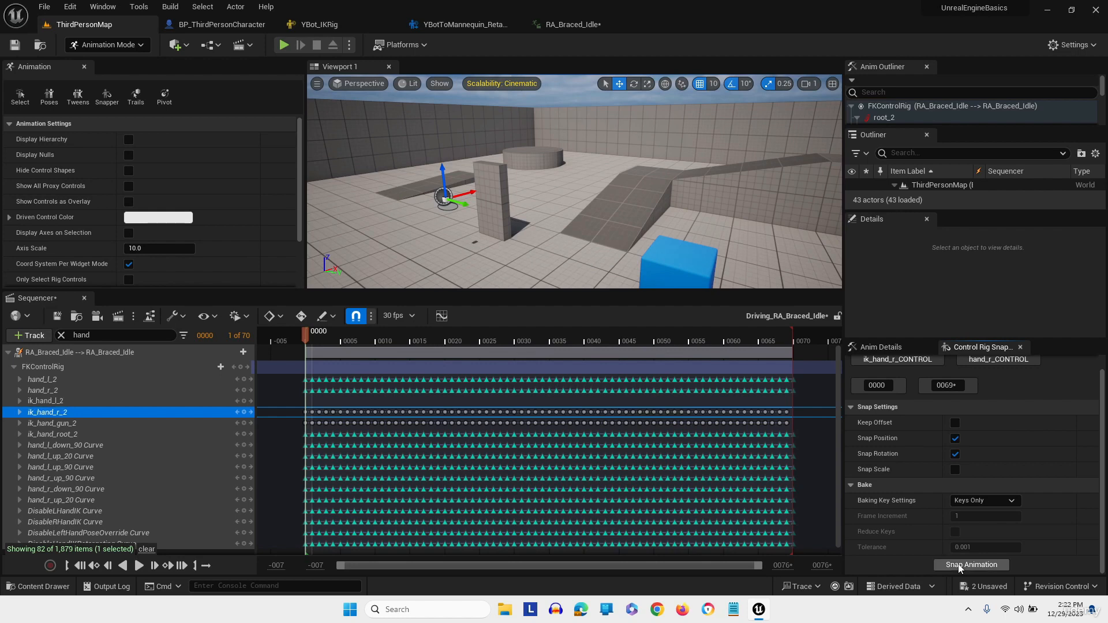
Set the key interpolation of all keys on the ik_hand_r_2 track to Linear
left_click_drag(295, 406, 485, 409)
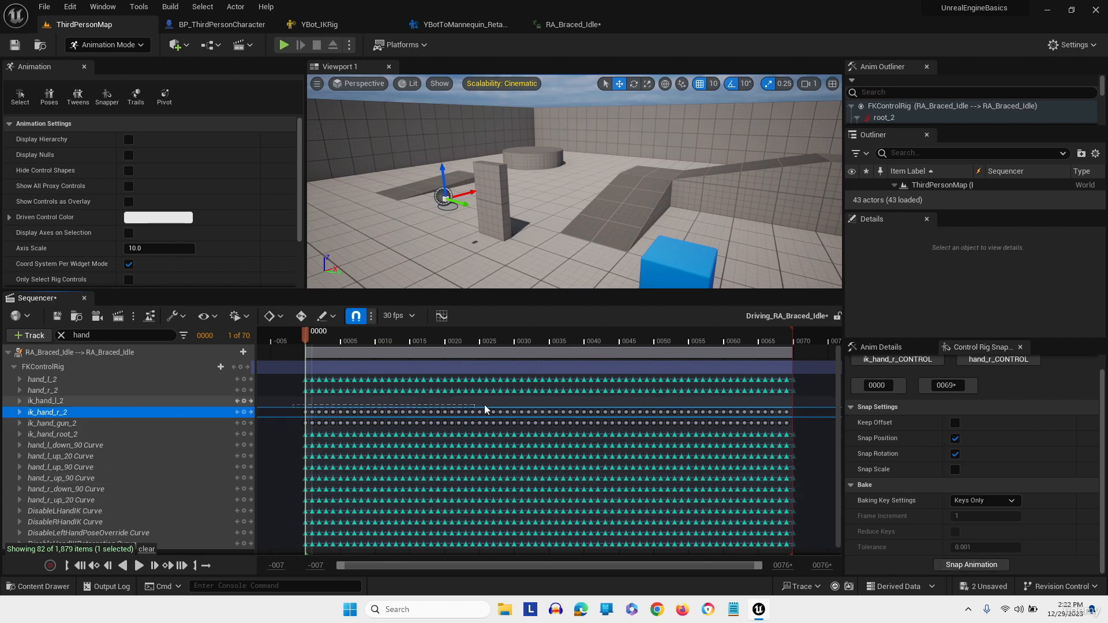
left_click_drag(680, 404, 798, 413)
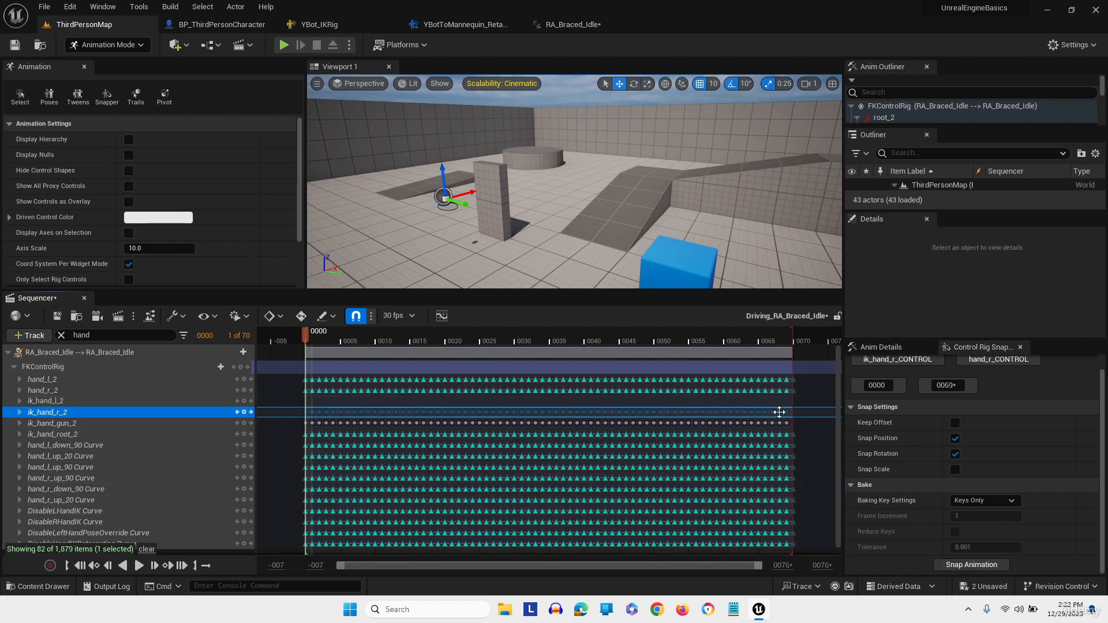
right_click(778, 411)
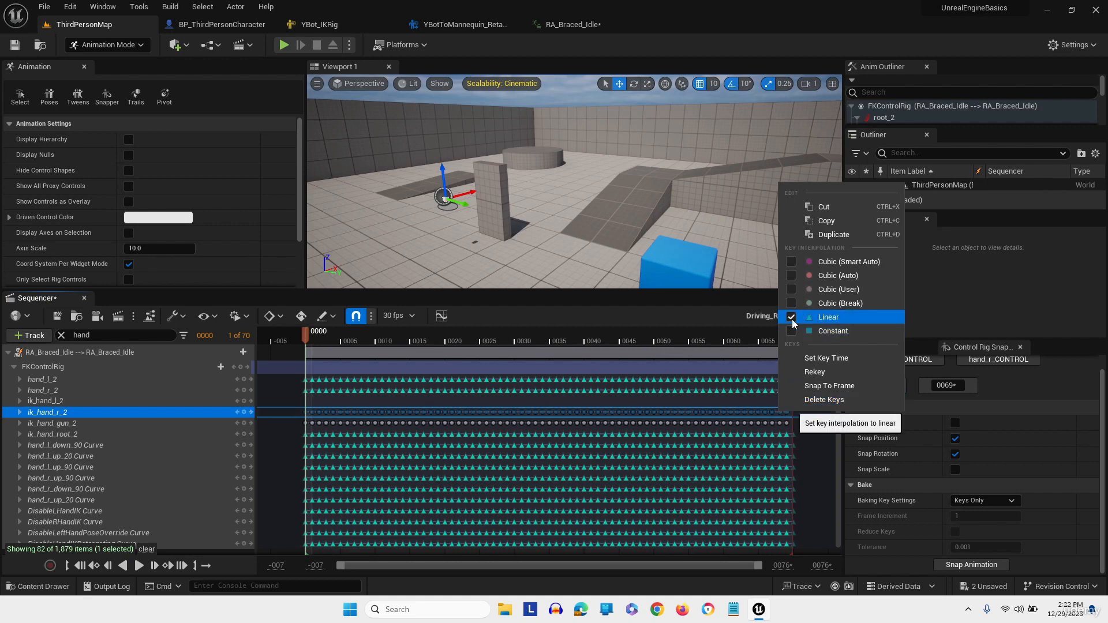
left_click(792, 320)
Snap the ik_hand_l control to the hand_l control as parent over the whole animation
left_click(43, 403)
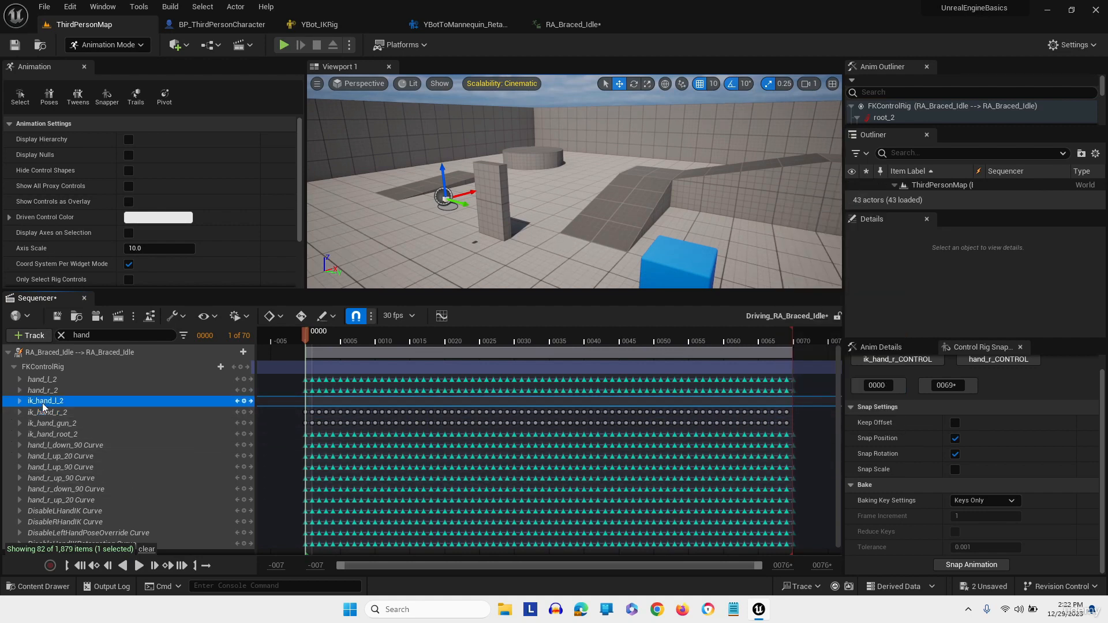
left_click(895, 360)
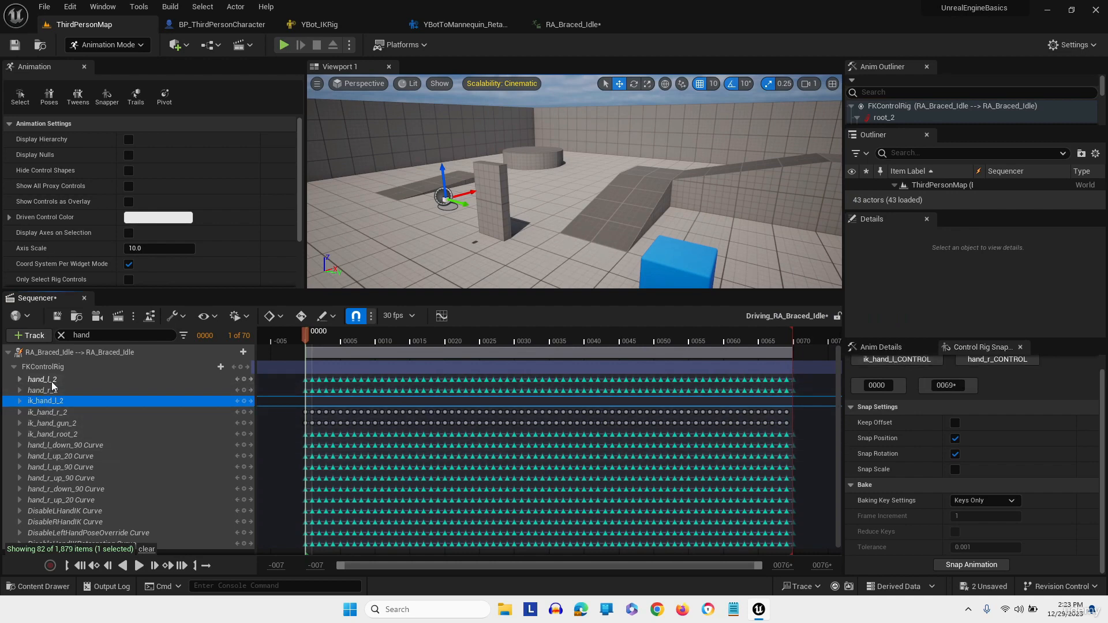
left_click(43, 380)
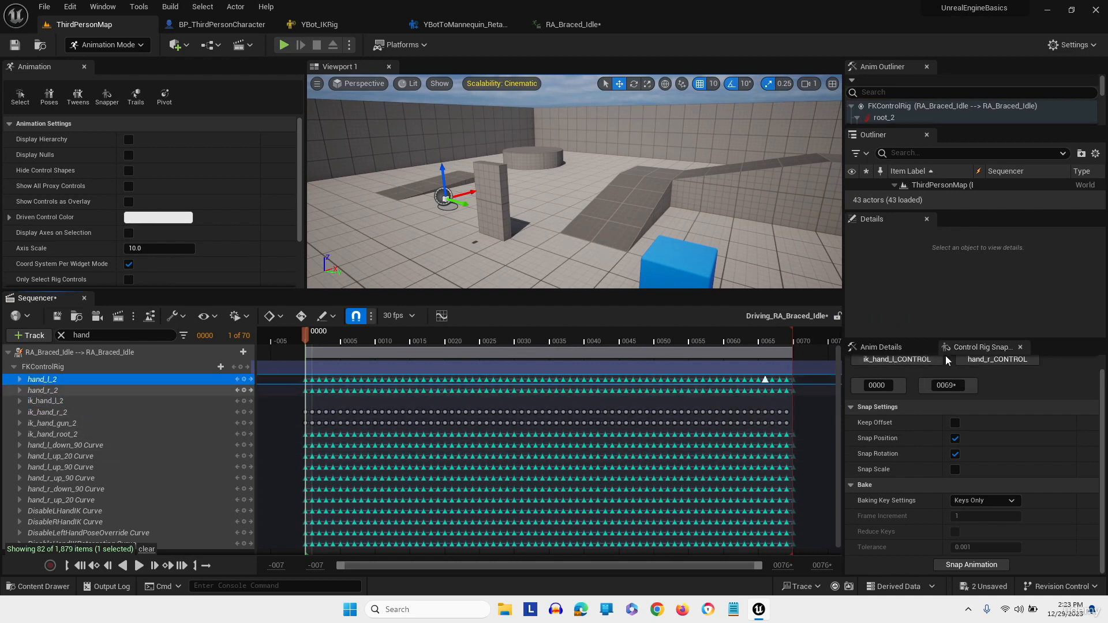
left_click(1011, 363)
left_click(973, 567)
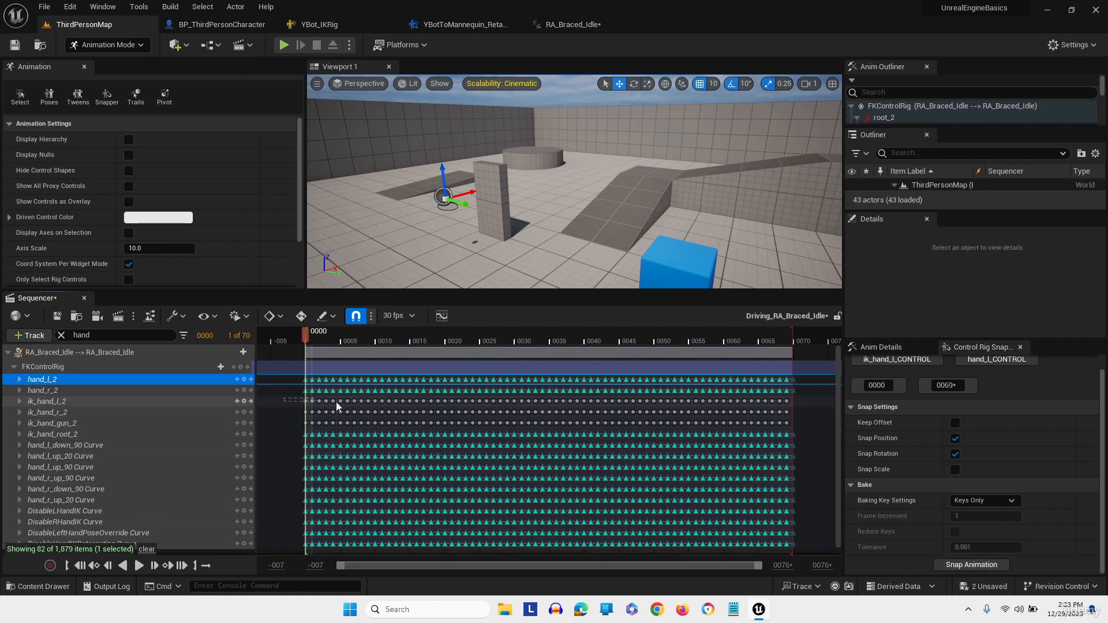
Set the key interpolation of all keys on the ik_hand_l_2 track to Linear
left_click_drag(694, 406, 801, 399)
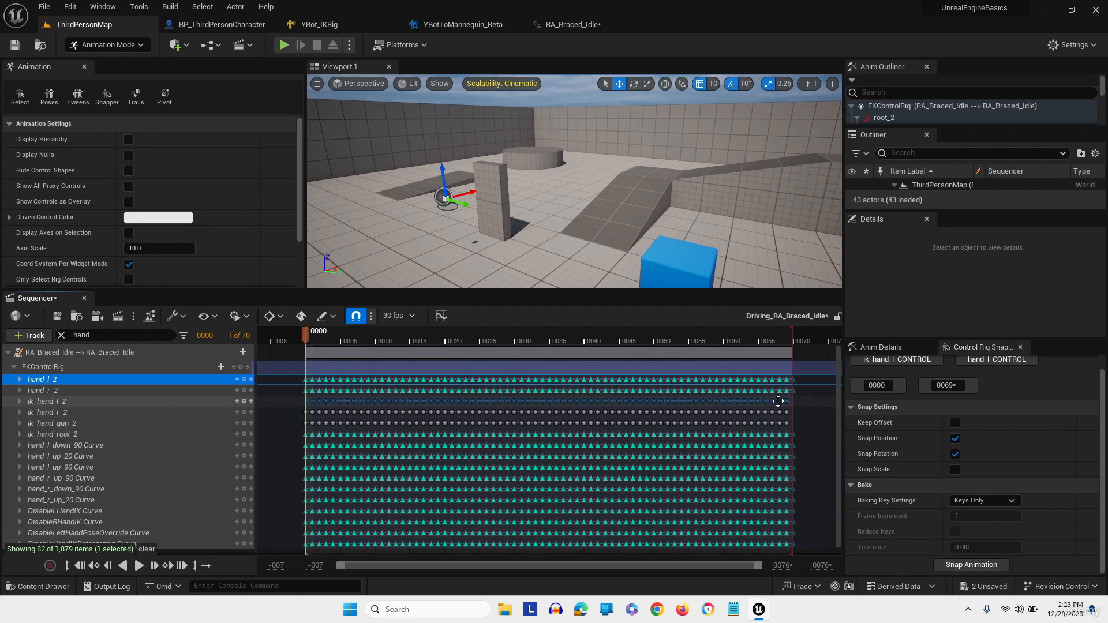
right_click(769, 399)
left_click(780, 304)
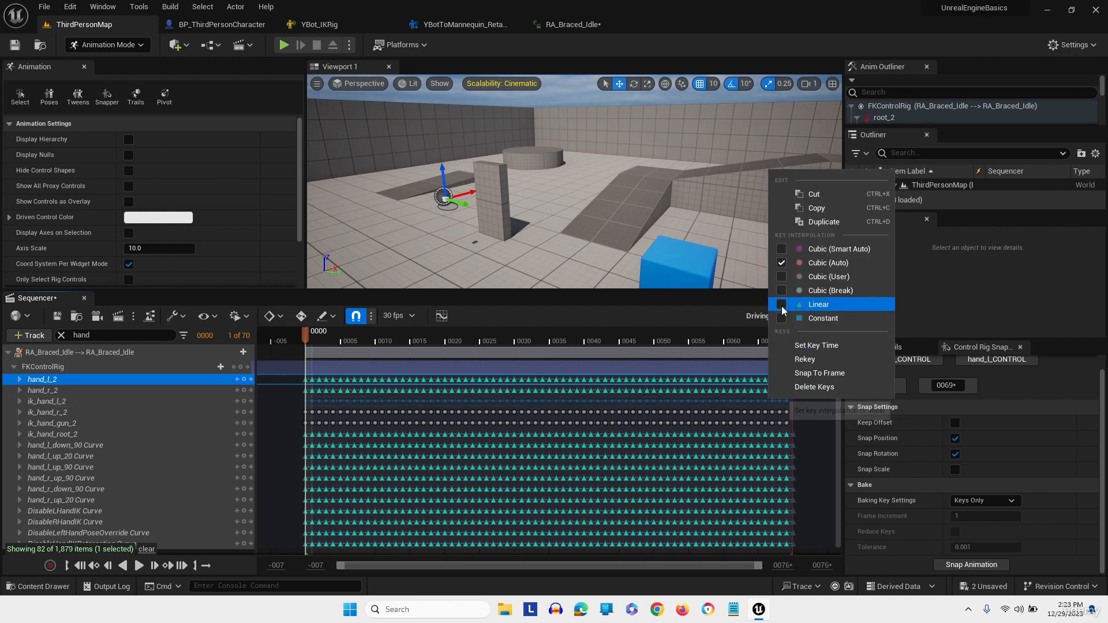
left_click(276, 485)
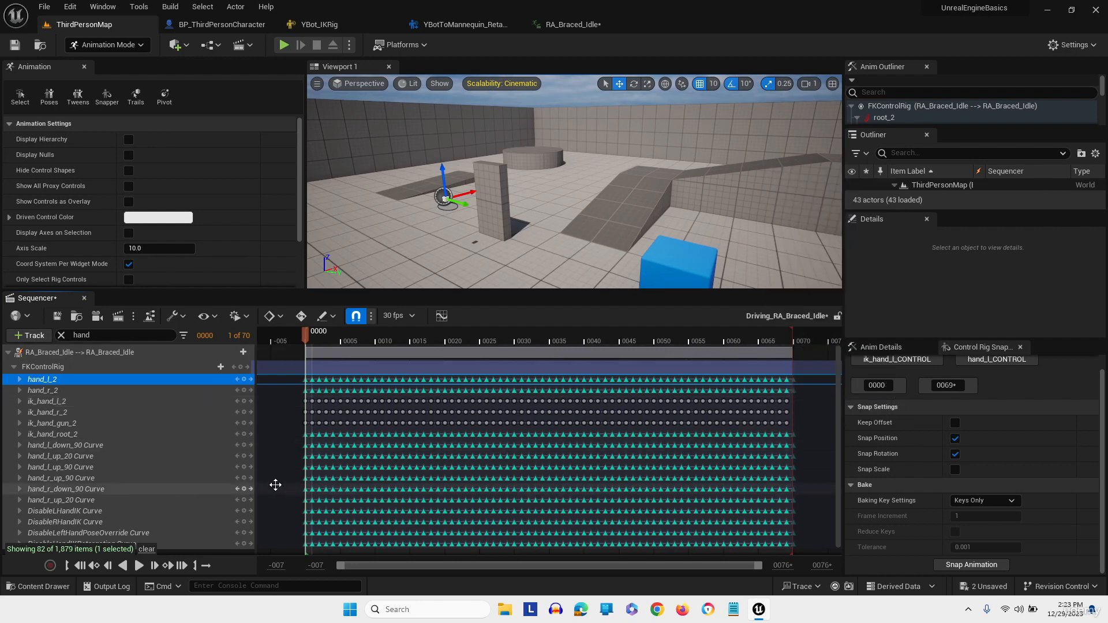
Save the Driving_RA_Braced_Idle sequence and switch to the RA_Braced_Idle animation asset
left_click(57, 322)
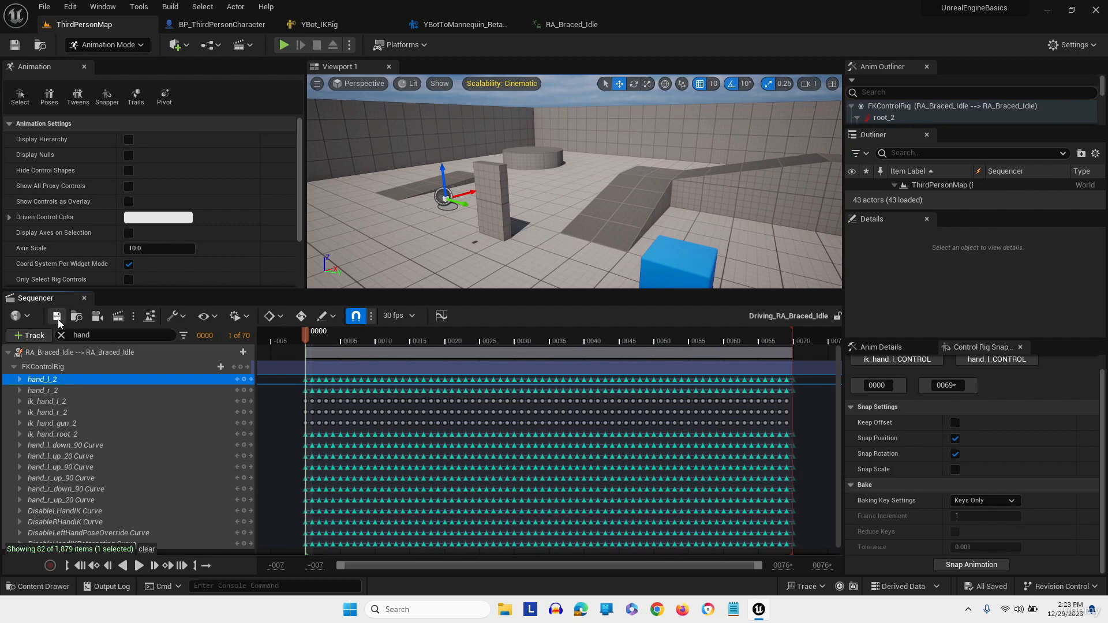
left_click(572, 24)
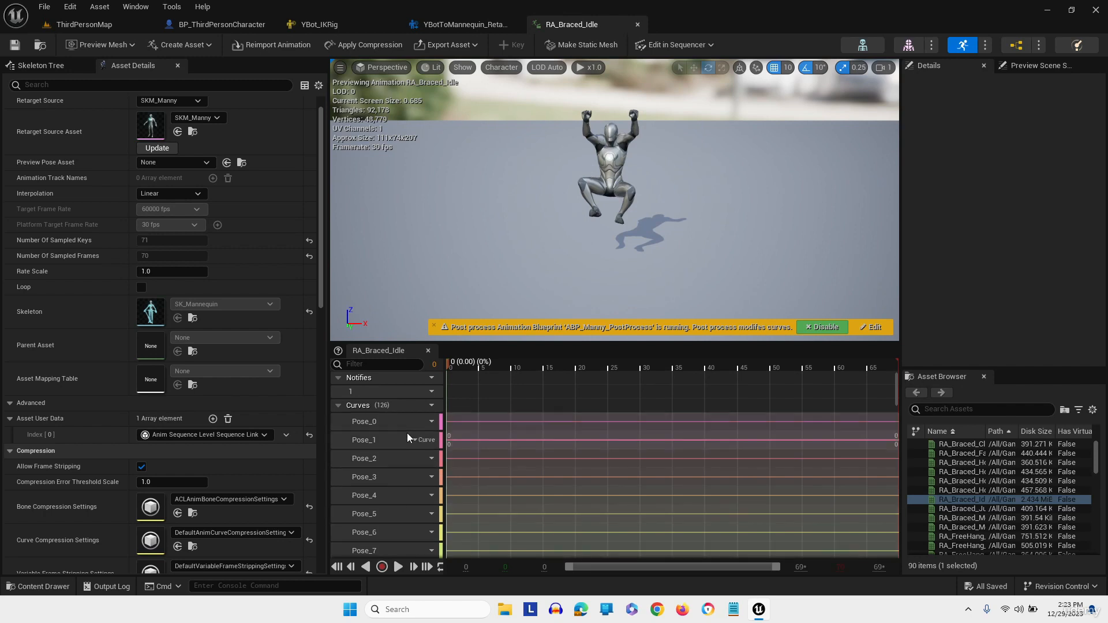
Remove all curves from the RA_Braced_Idle animation and empty its Asset User Data array
scroll(514, 470, "down", 10)
scroll(513, 484, "up", 12)
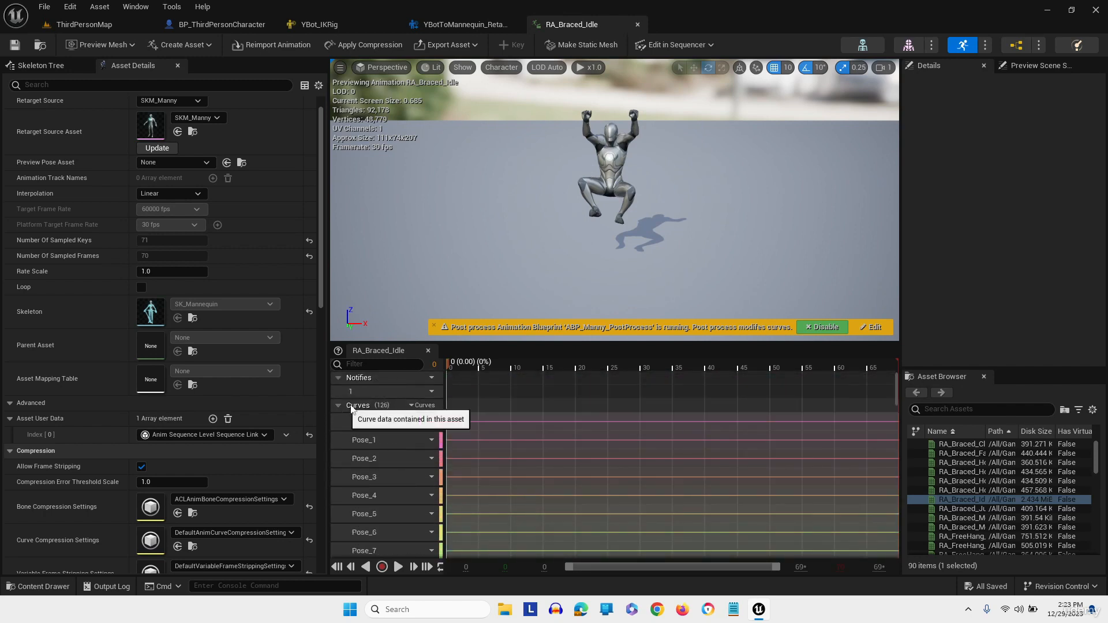
left_click(425, 405)
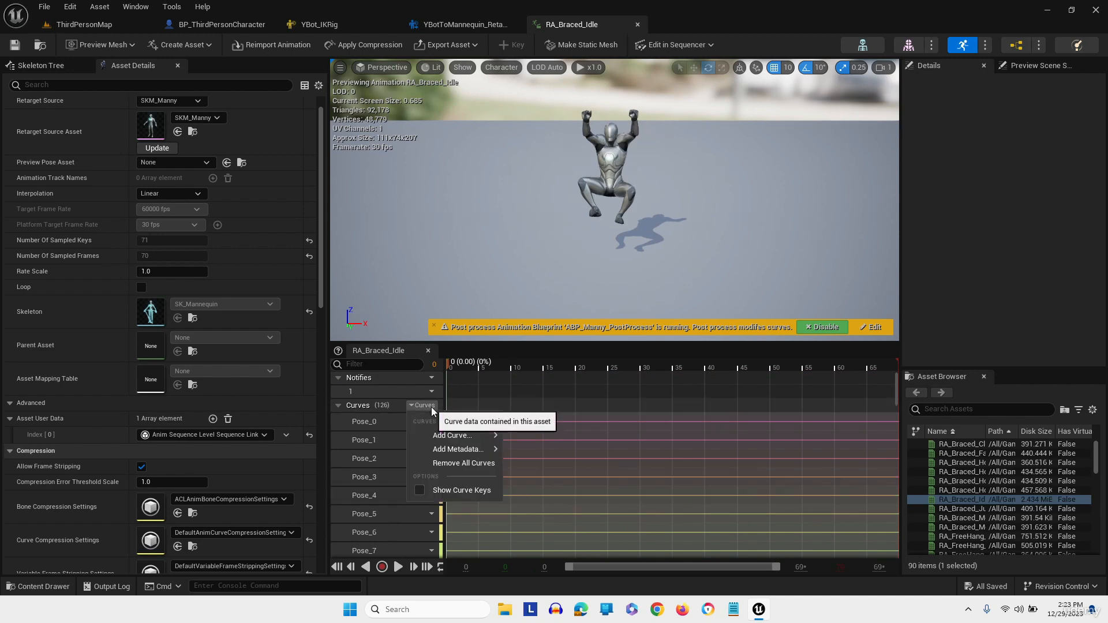
left_click(444, 466)
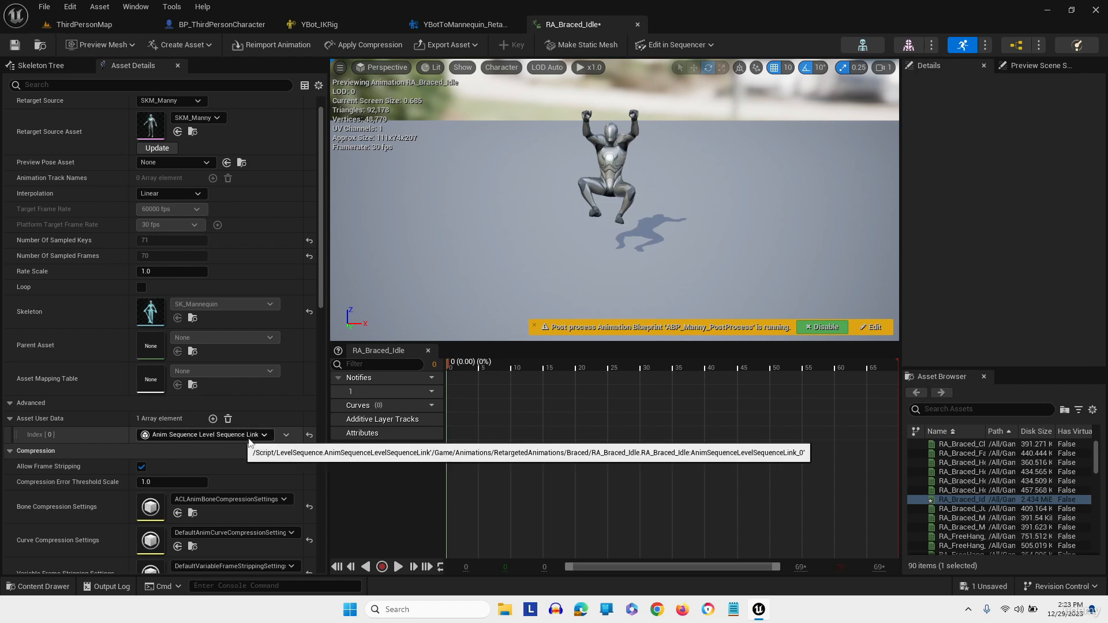
left_click(228, 420)
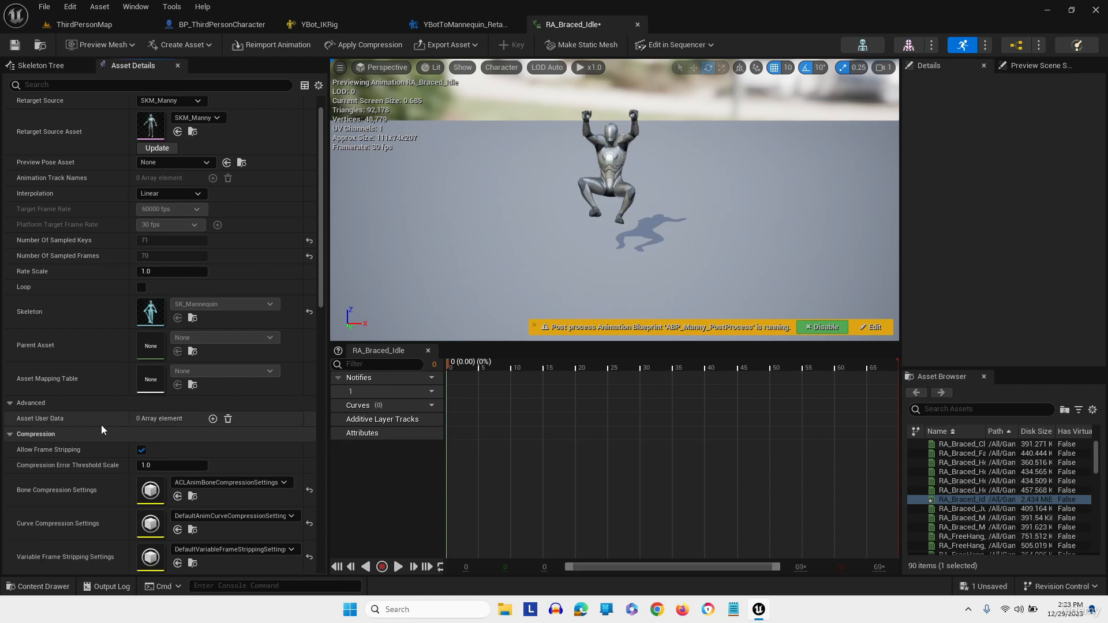
Compare the ik_hand_l and hand_l bone positions in the skeleton tree, and save the RA_Braced_Idle animation
left_click(36, 65)
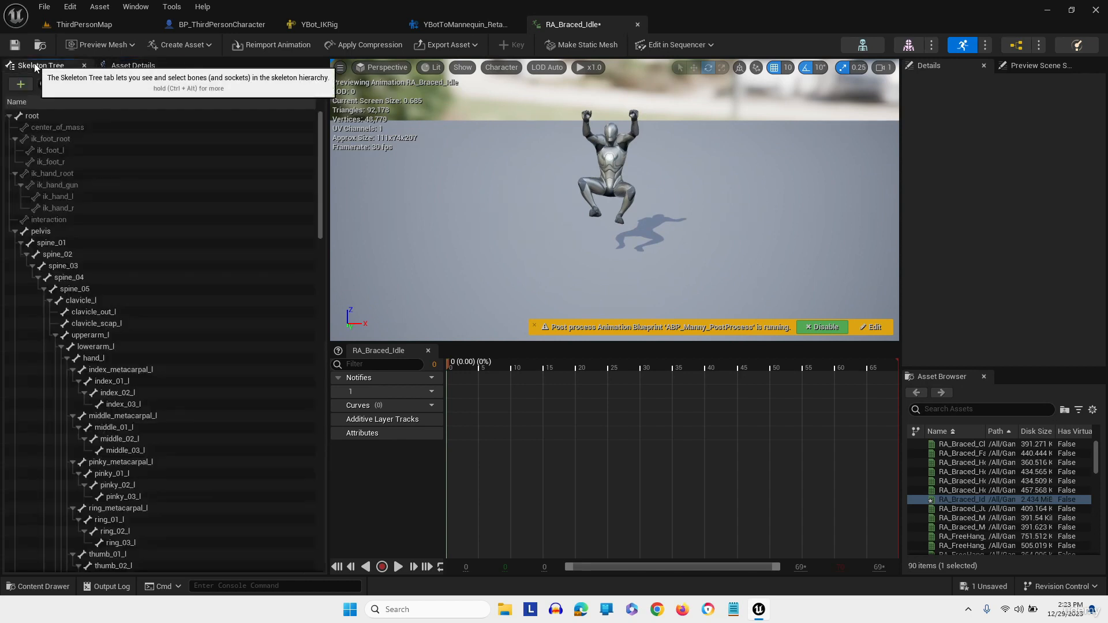
left_click(73, 197)
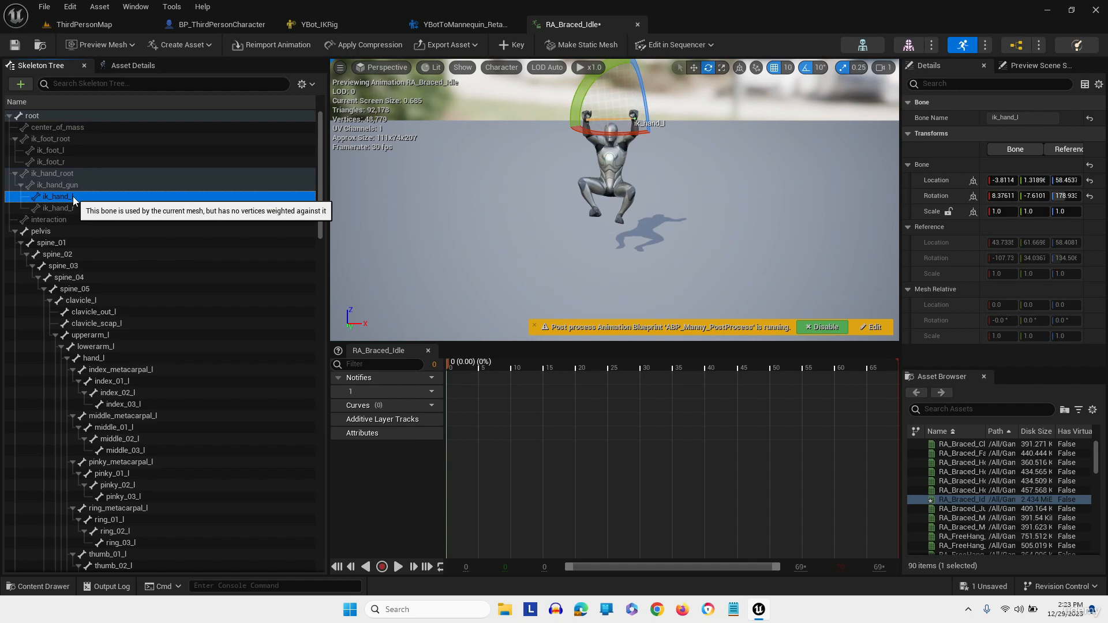
left_click(104, 358)
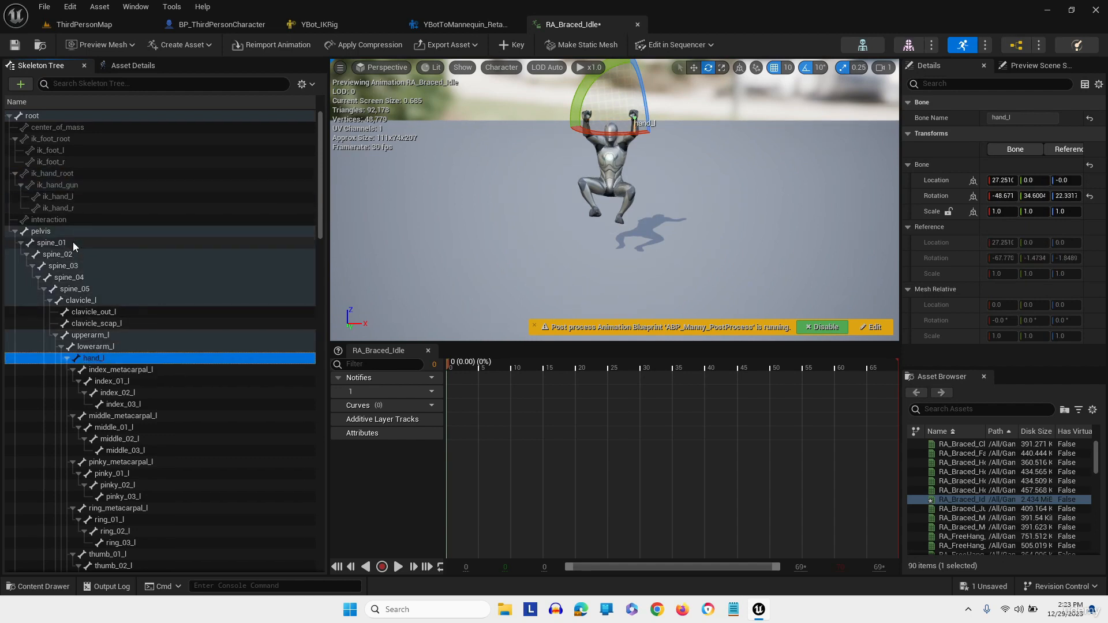
left_click(68, 196)
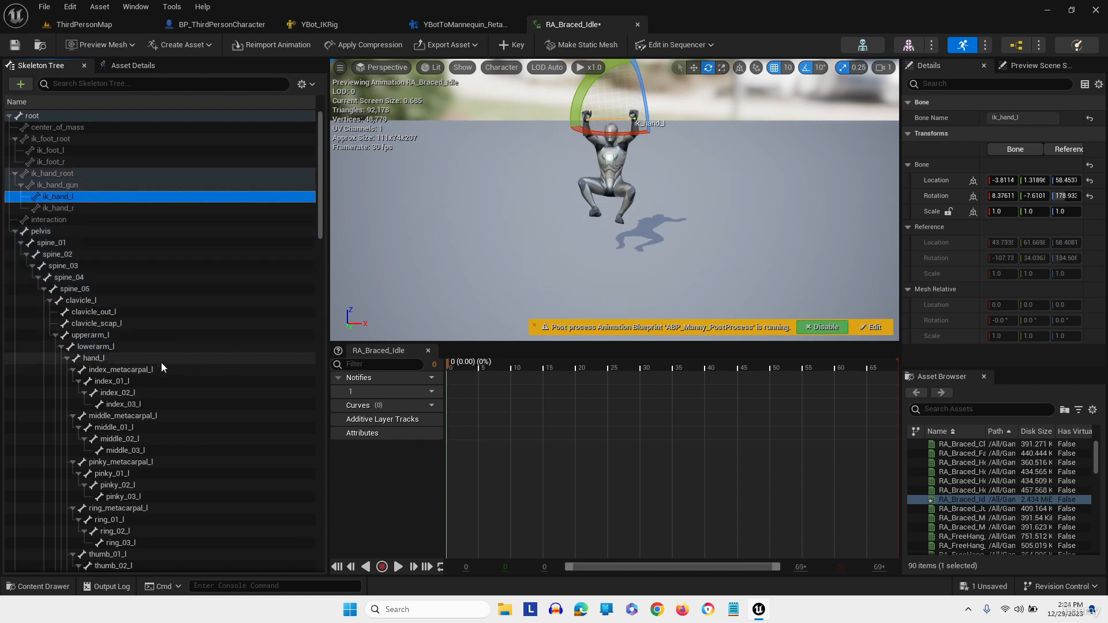
left_click(103, 359)
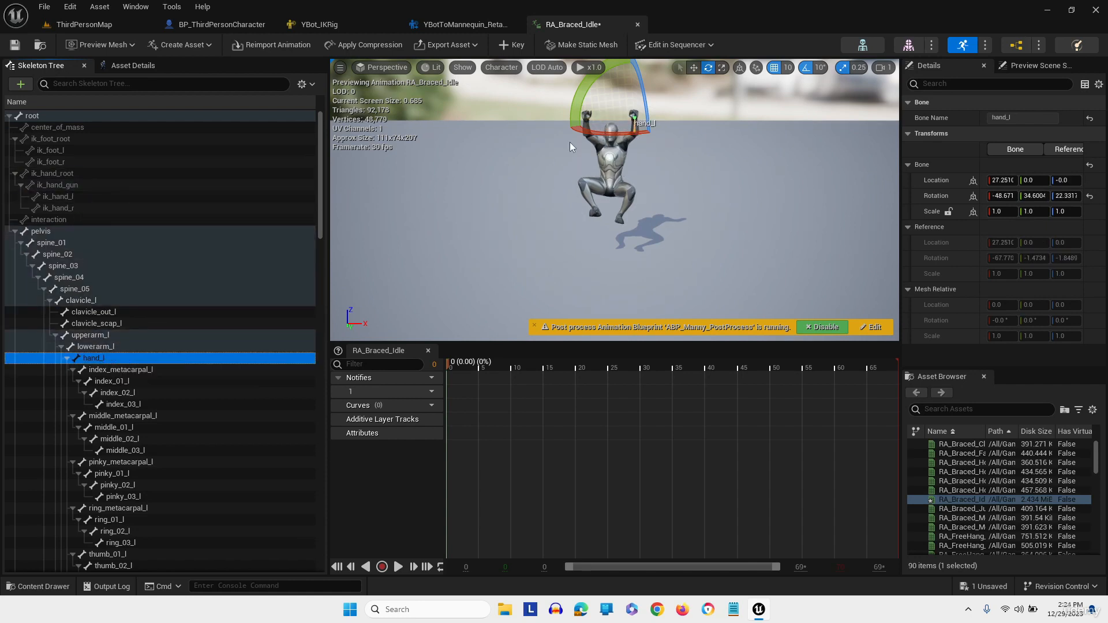
left_click(21, 45)
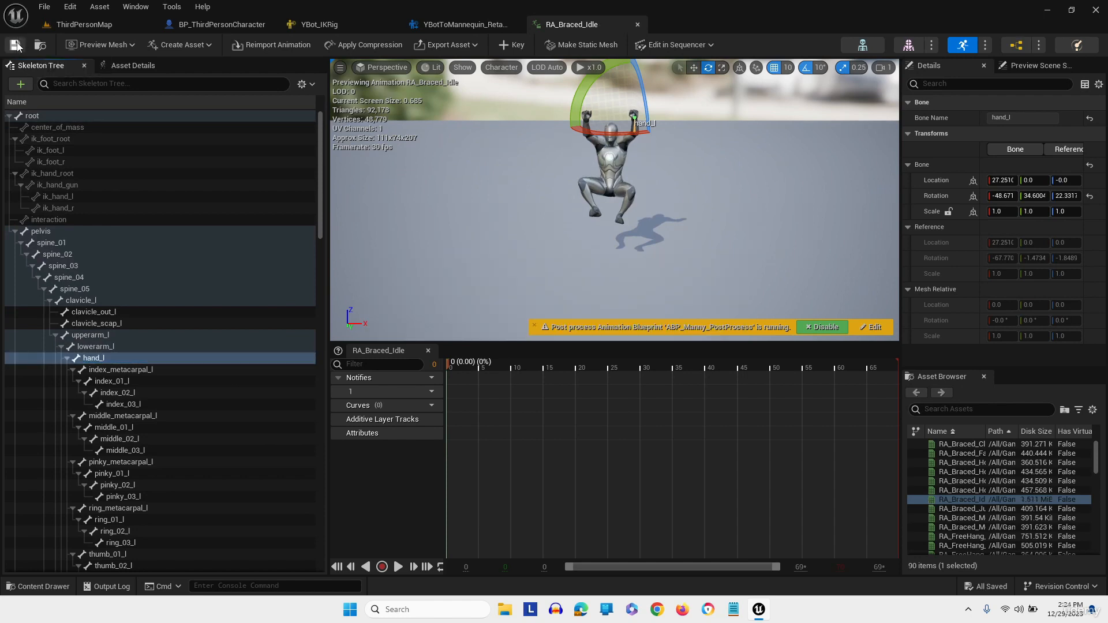
left_click(646, 295)
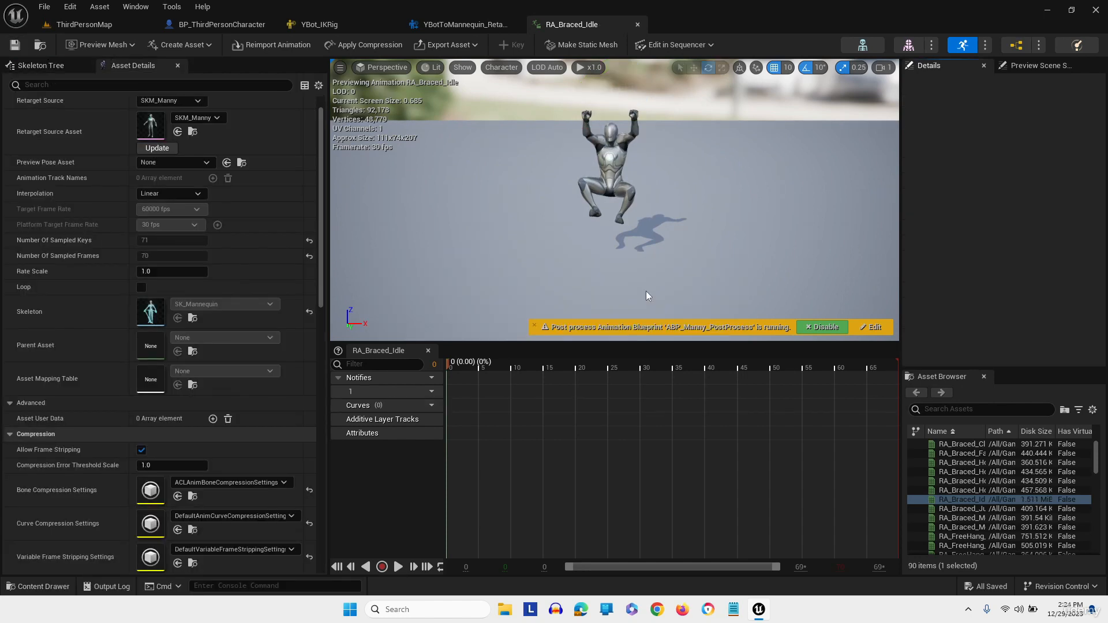
Force delete the RA_Braced_Idle folder in RetargetedAnimations/Braced together with its Driving_RA_Braced_Idle level sequence
left_click(38, 586)
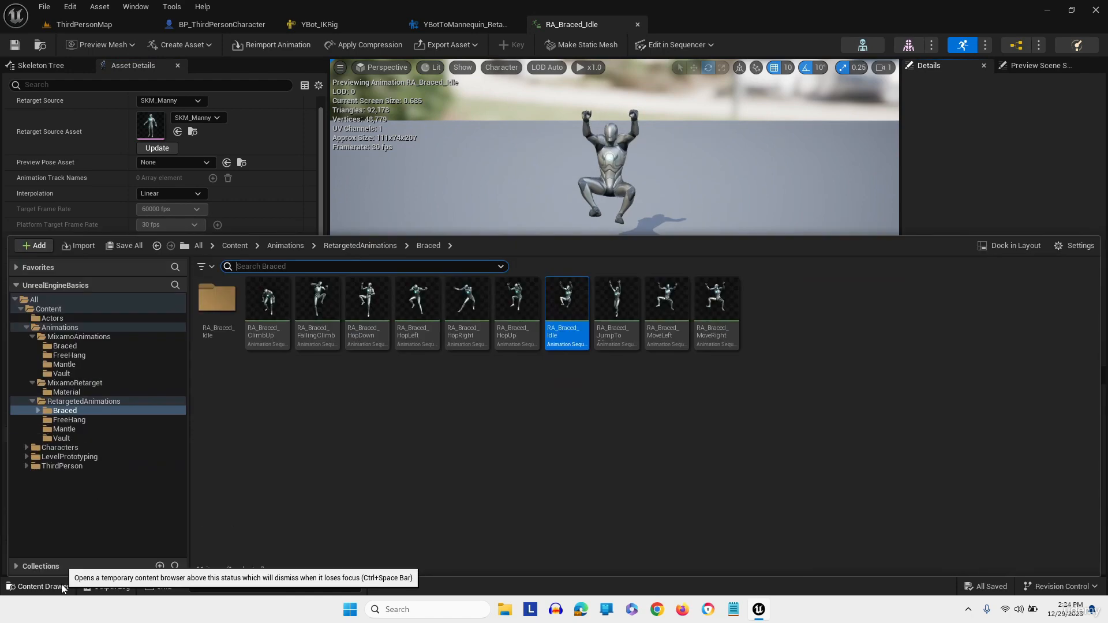
double_click(222, 297)
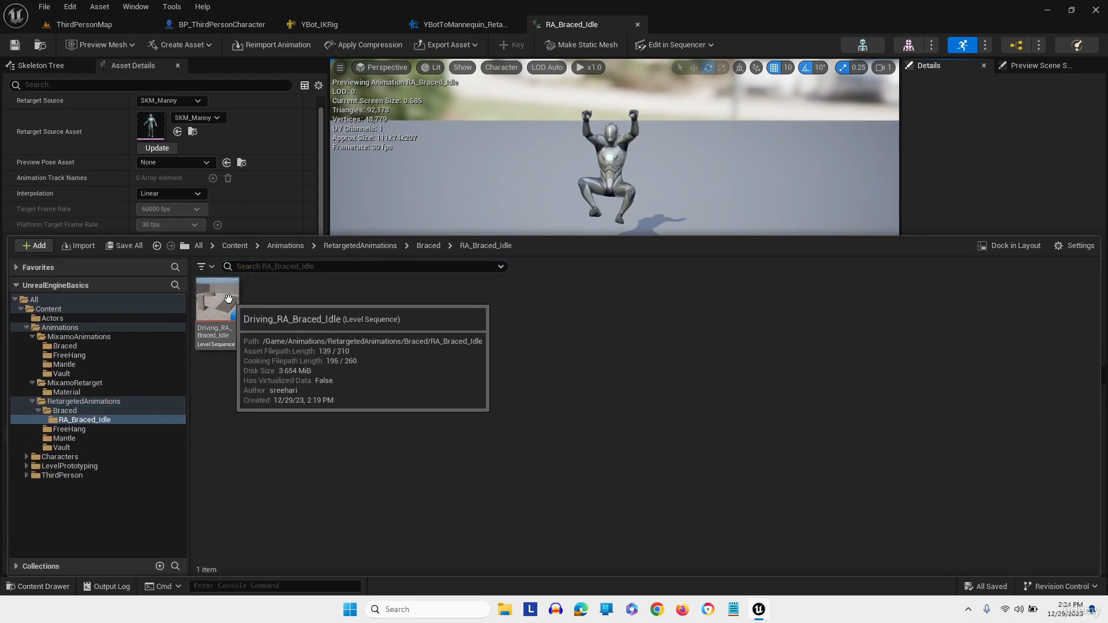
left_click(428, 246)
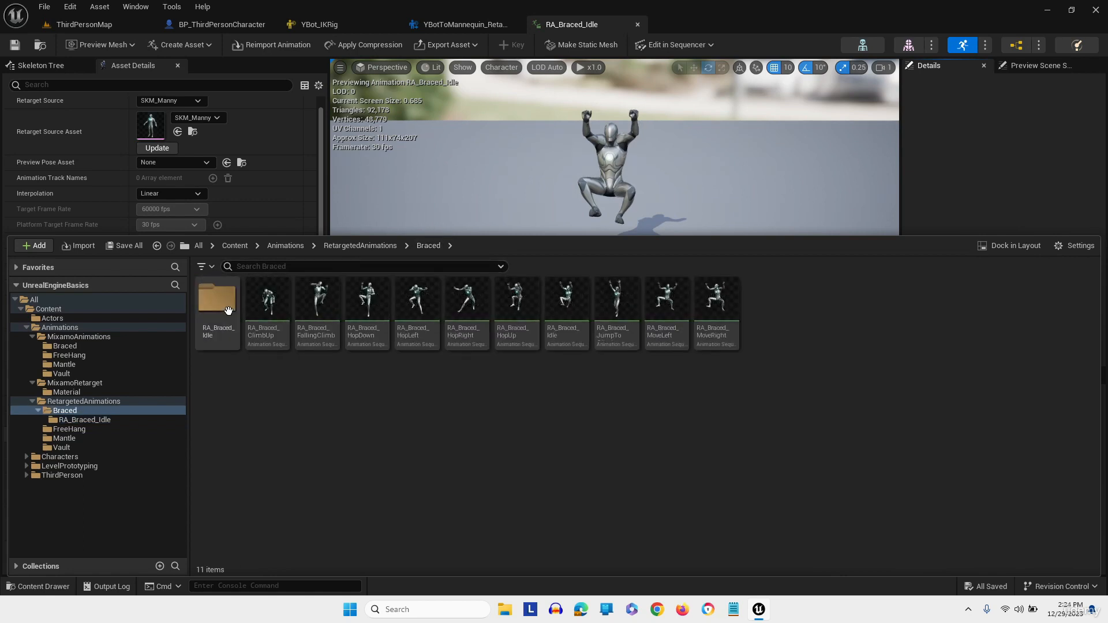
key("Delete")
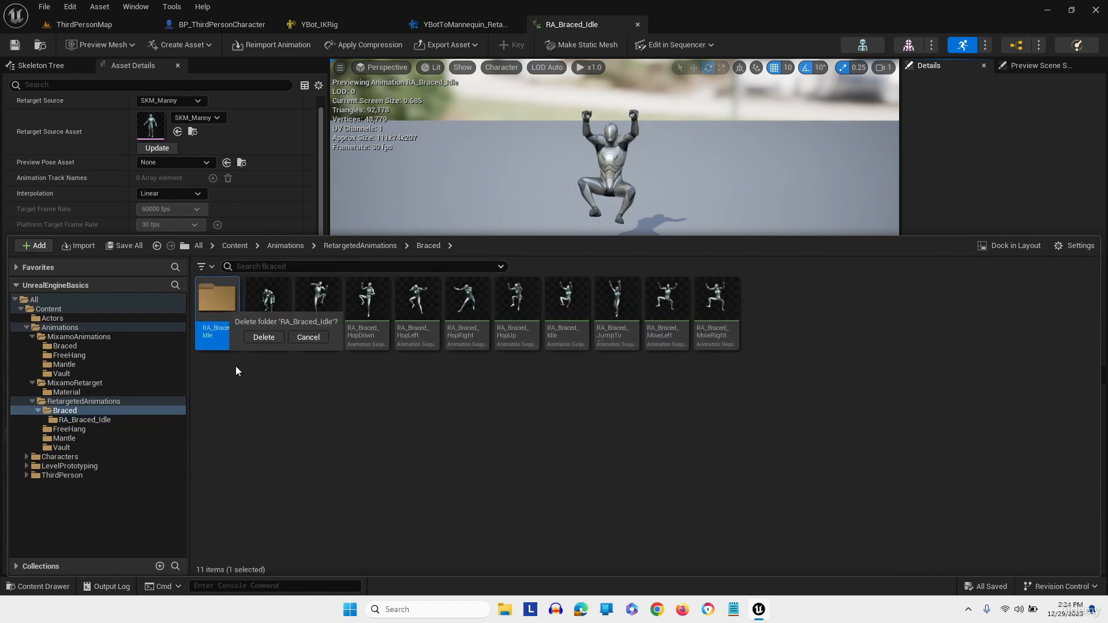
left_click(257, 340)
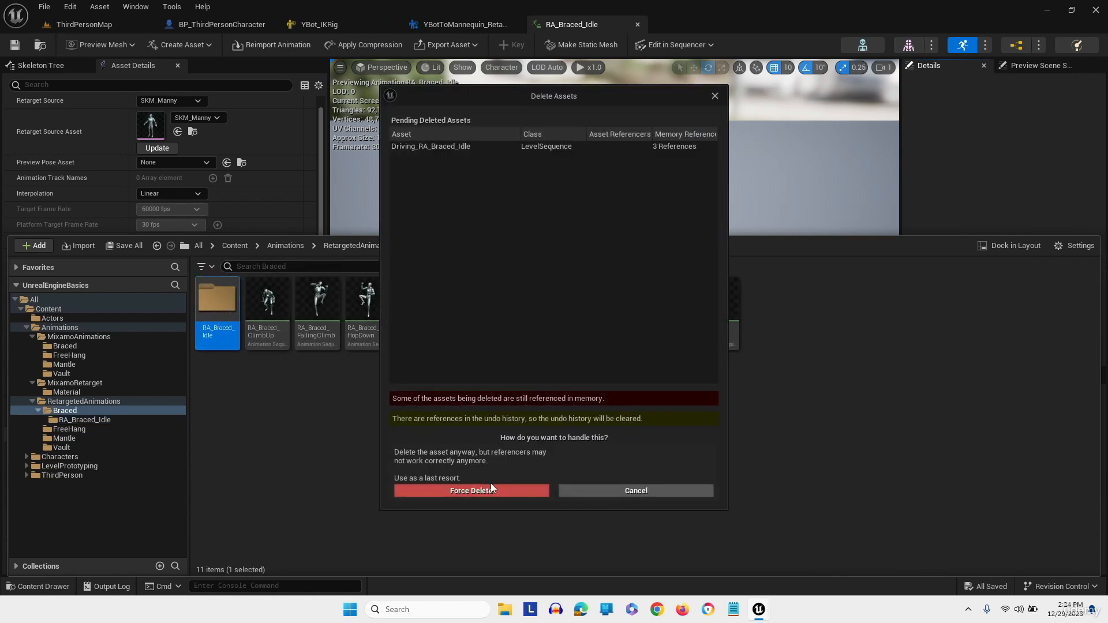
left_click(490, 485)
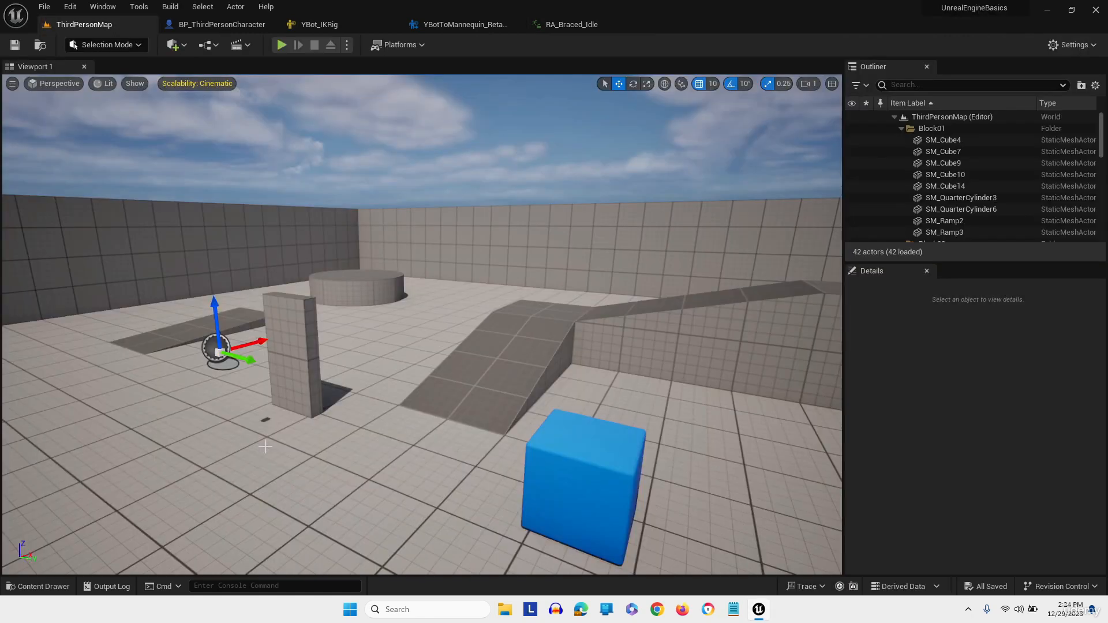
Open the RA_Braced_MoveLeft animation from the Braced folder and bake it to an FK control rig in Sequencer without reducing keys
left_click(58, 587)
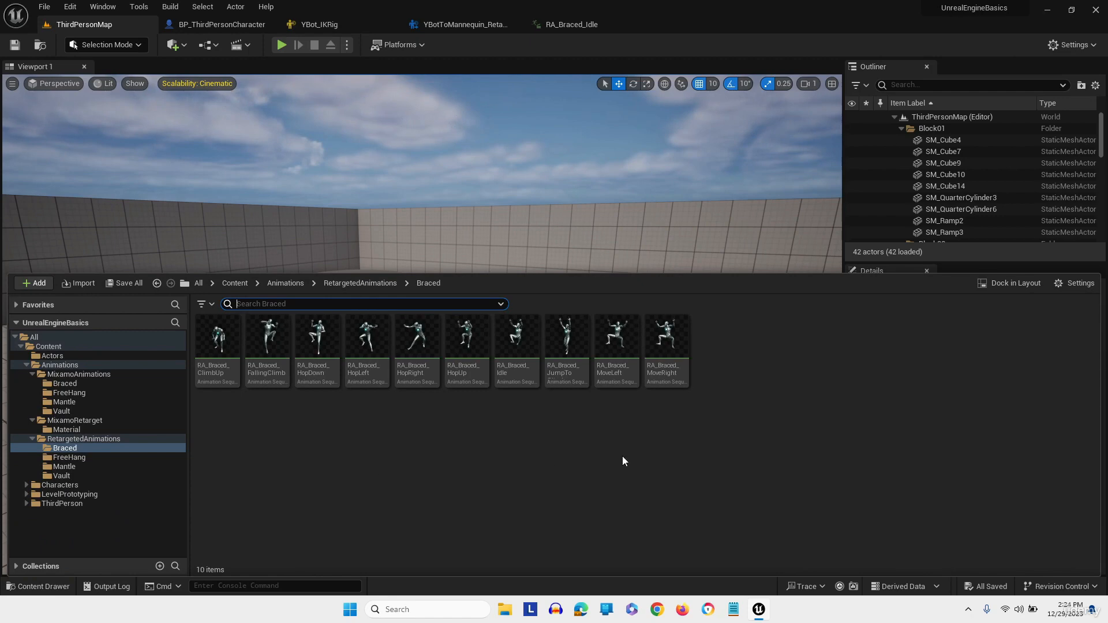
left_click(617, 349)
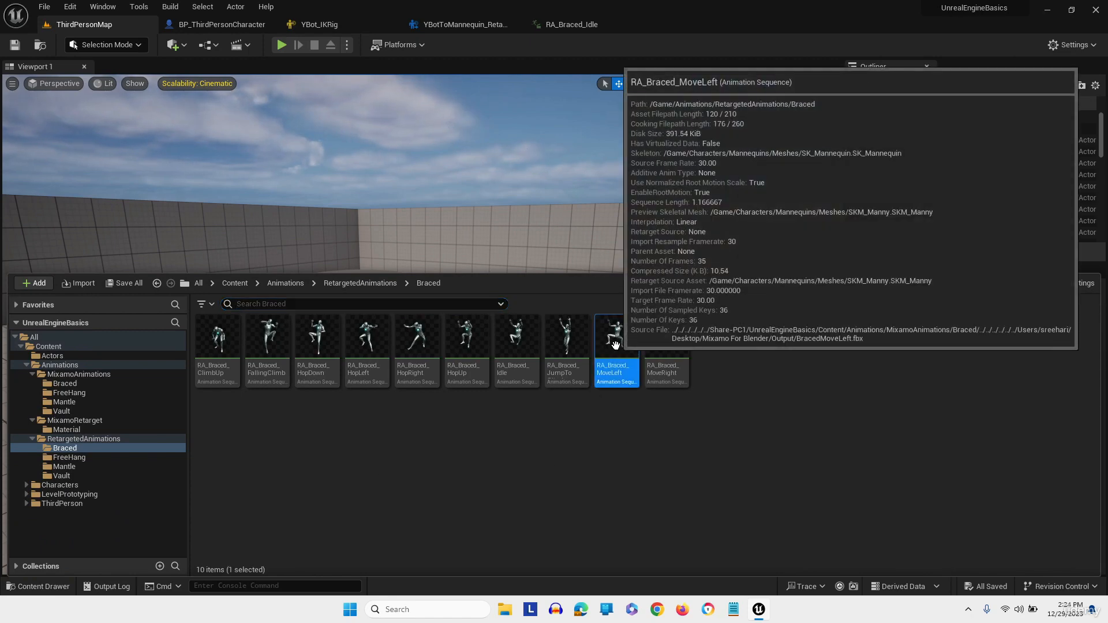
double_click(617, 348)
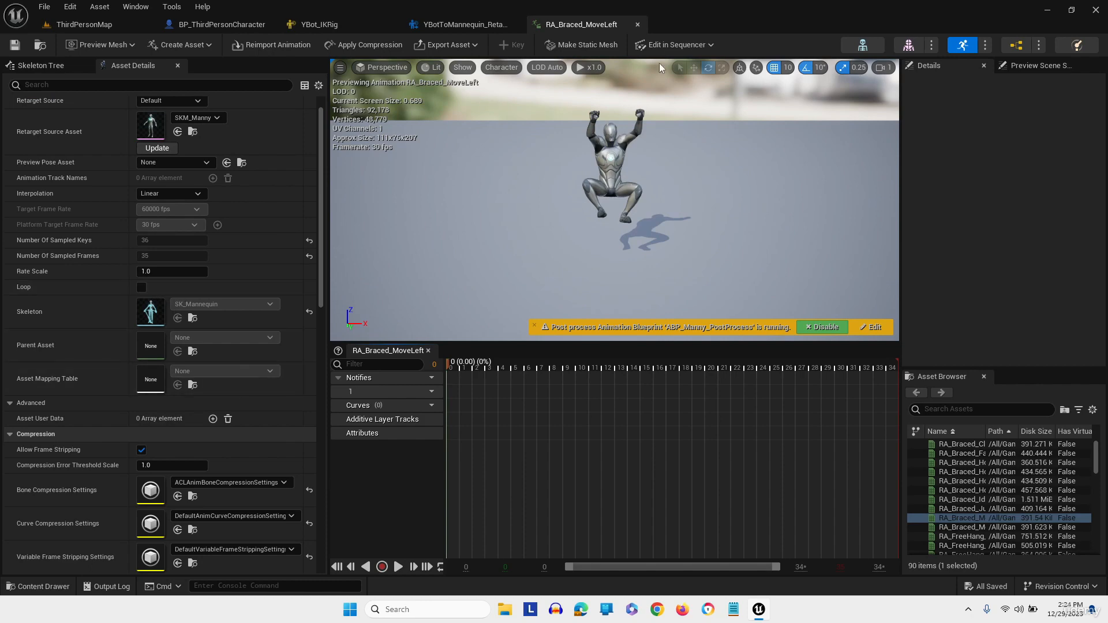
left_click(691, 46)
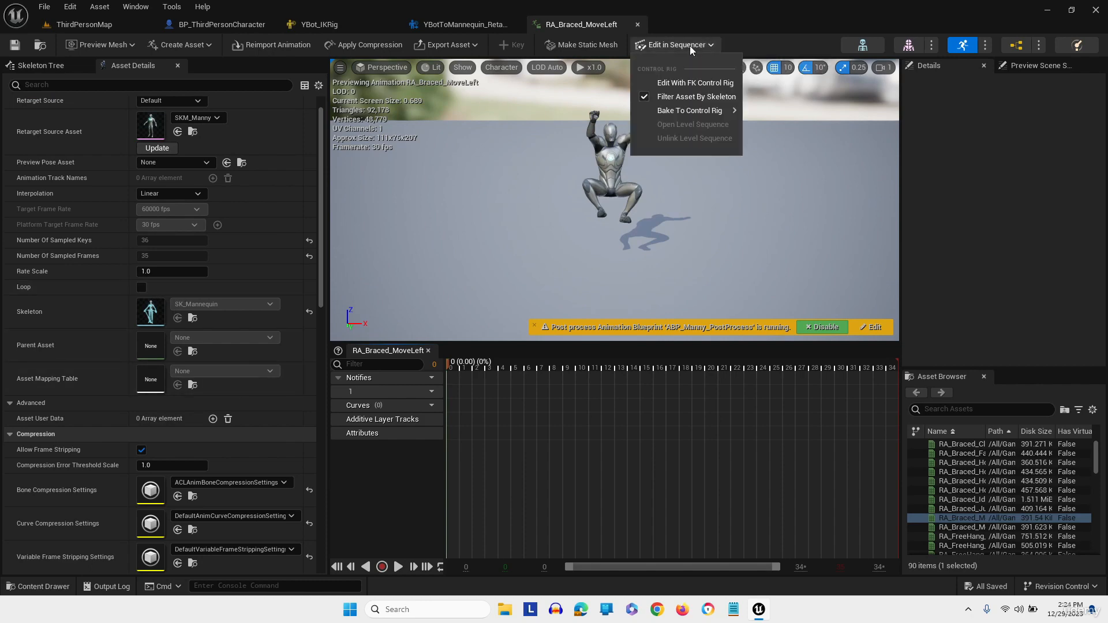
left_click(684, 85)
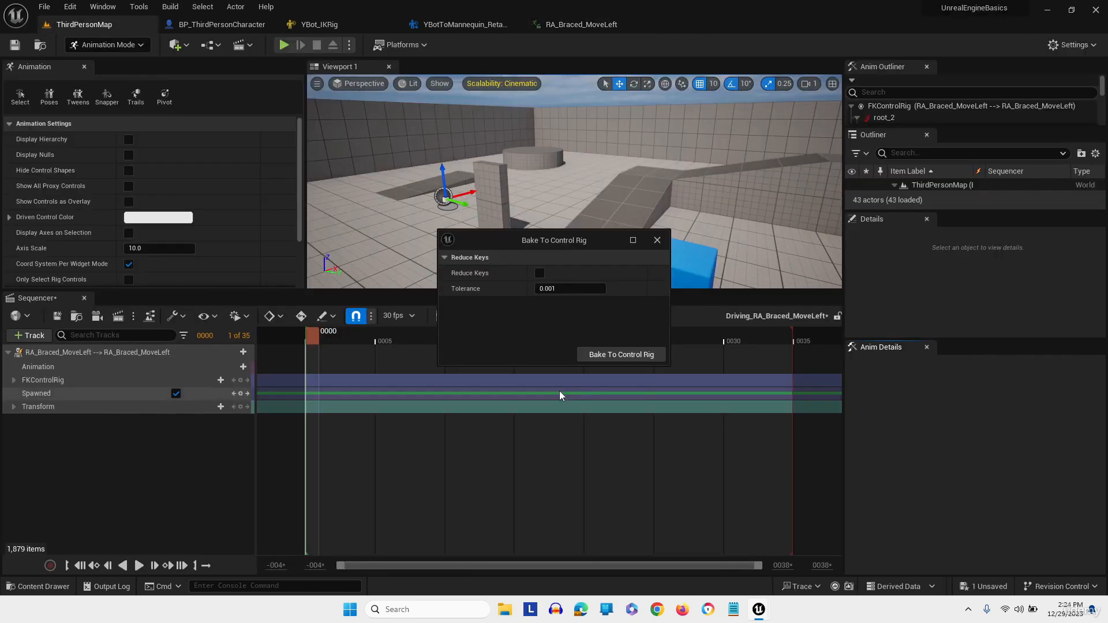
left_click(597, 358)
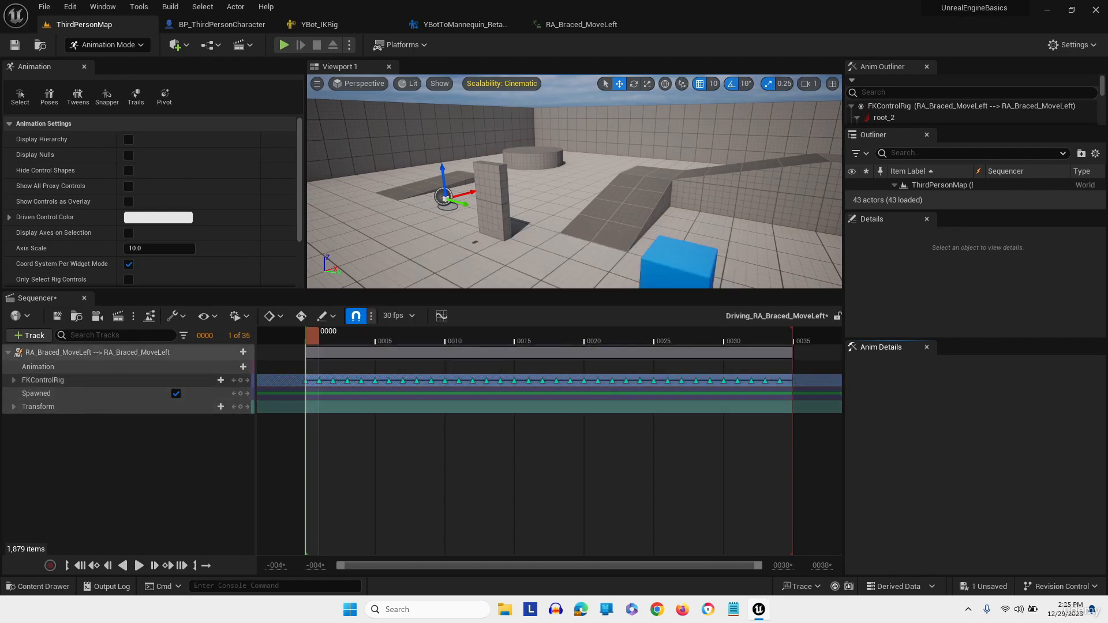
Expand the FKControlRig track and filter the Sequencer tracks by "foot"
left_click(14, 380)
left_click(104, 337)
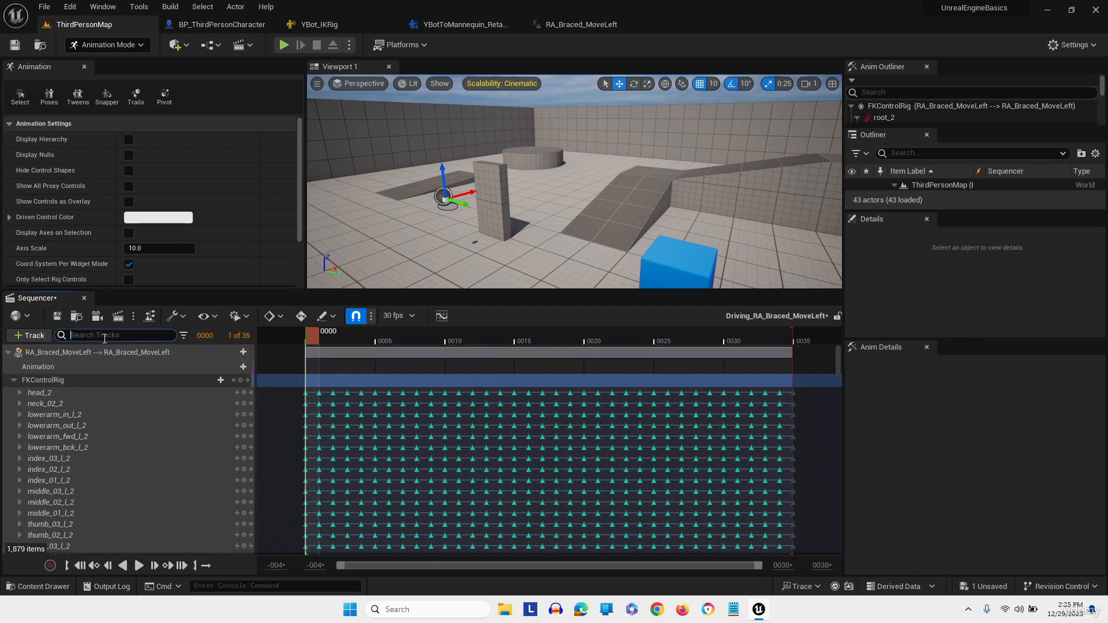
type("foo")
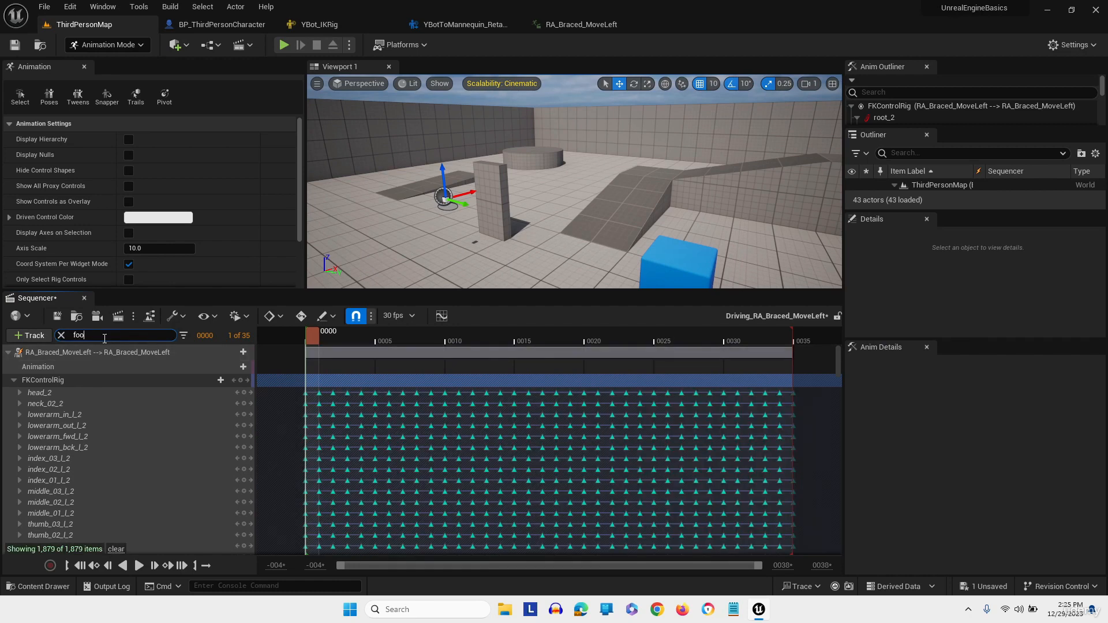
type("t")
Delete all keys on the ik_foot_l_2 and ik_foot_r_2 tracks
left_click(64, 401)
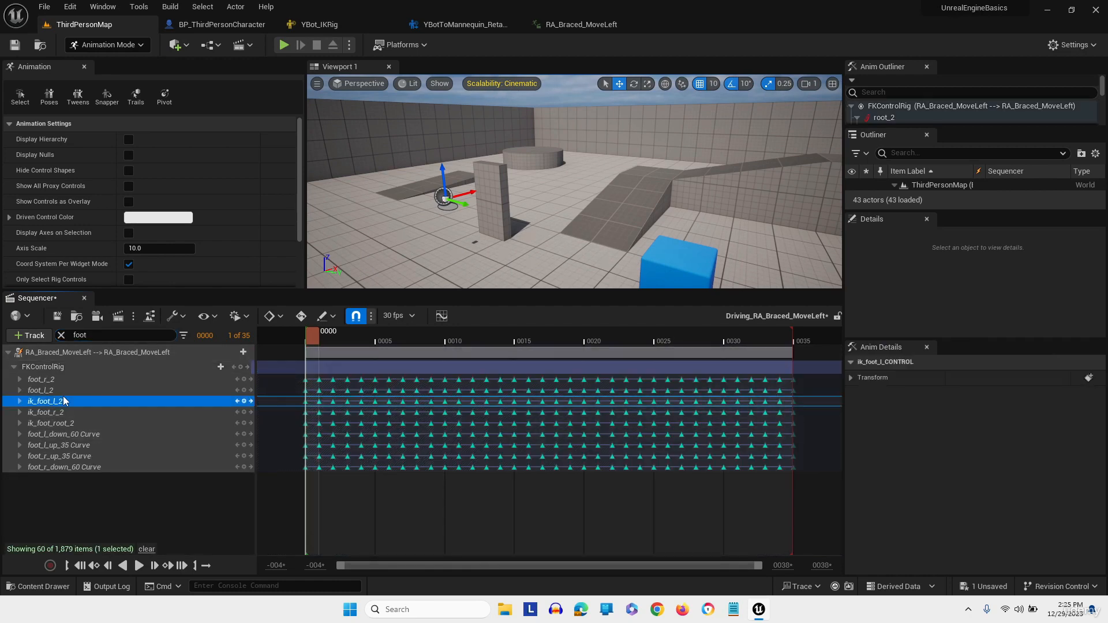
left_click(67, 423, "shift")
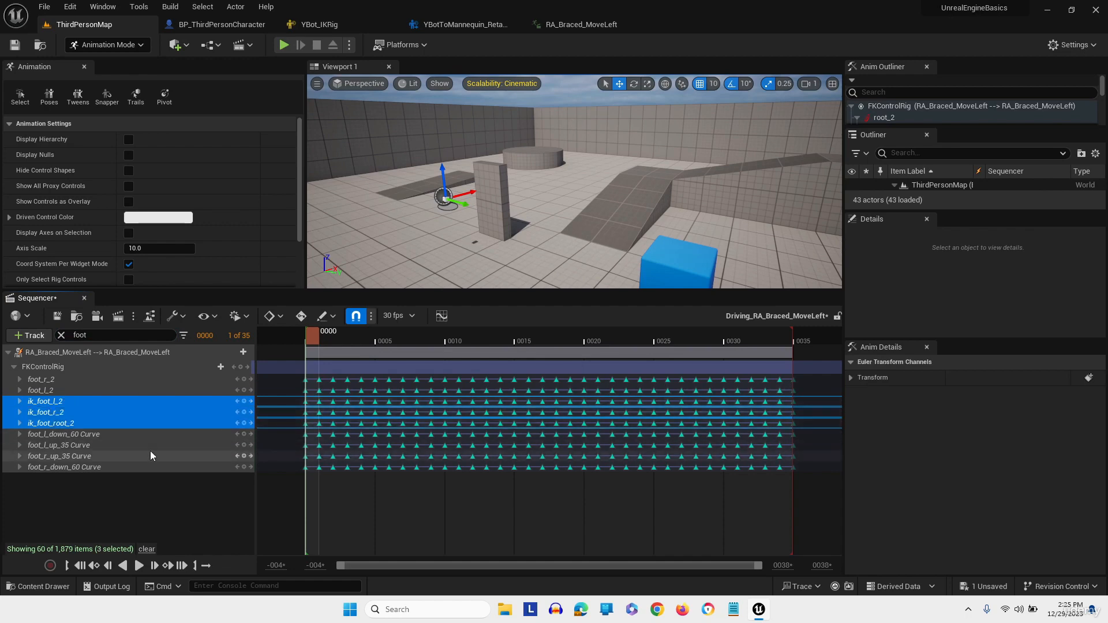
left_click(67, 413)
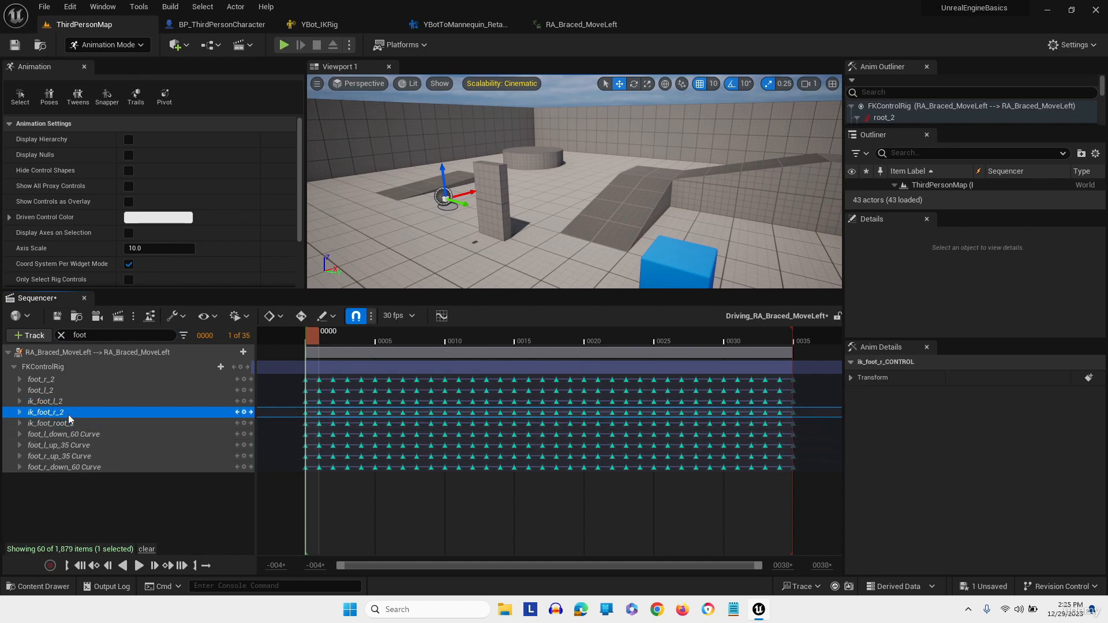
left_click(61, 402)
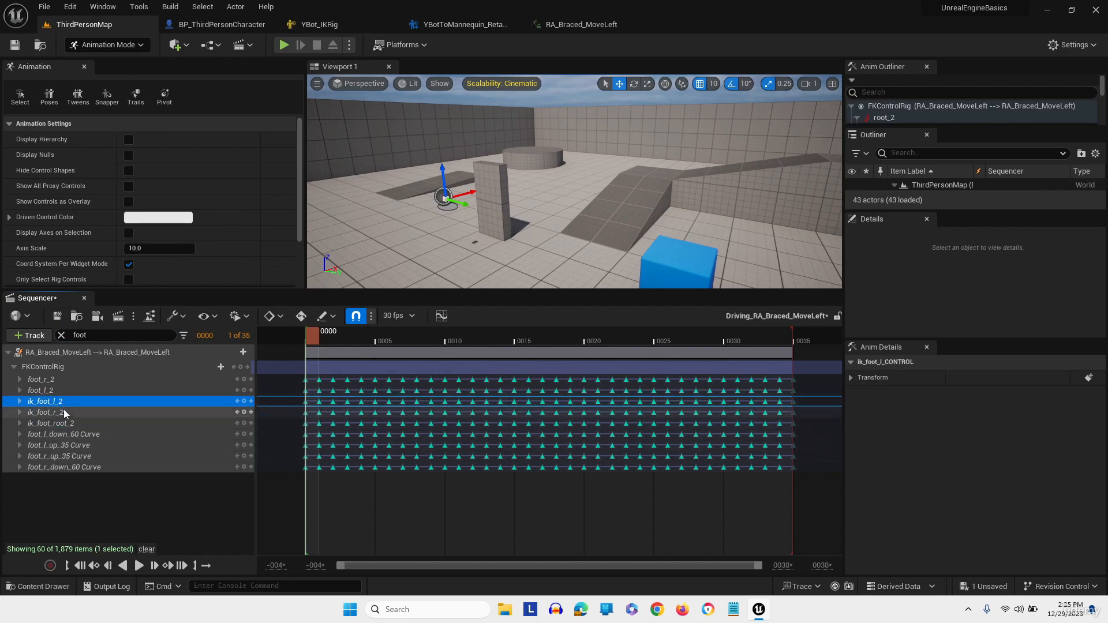
left_click(63, 410, "ctrl")
left_click_drag(333, 407, 811, 415)
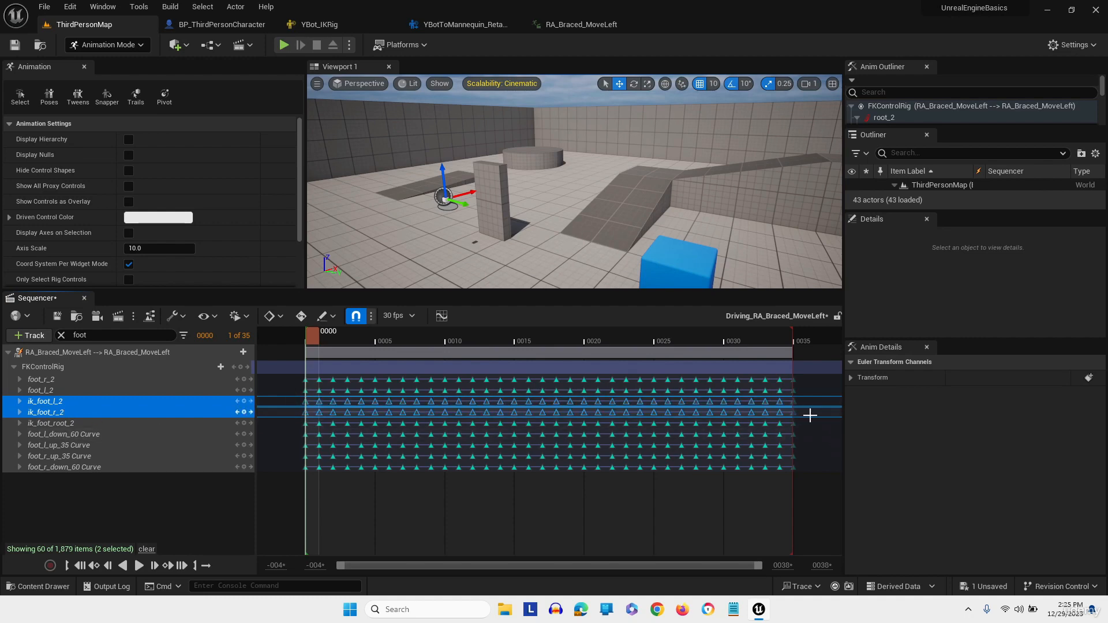
key("Delete")
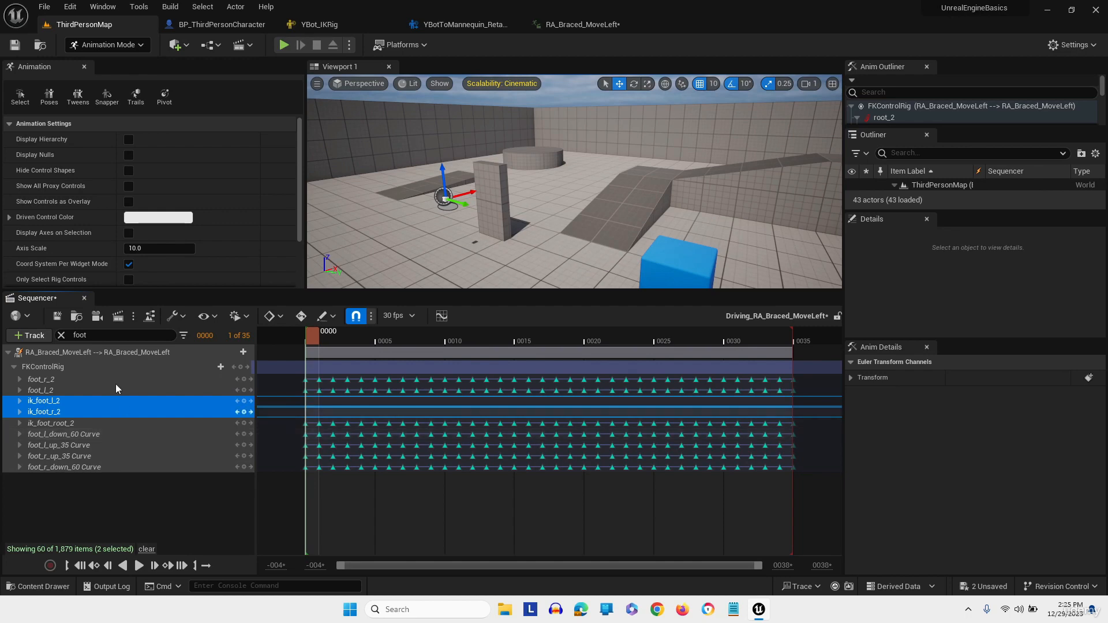
Snap the ik_foot_r control to the foot_r control as parent over the whole RA_Braced_MoveLeft animation
left_click(107, 97)
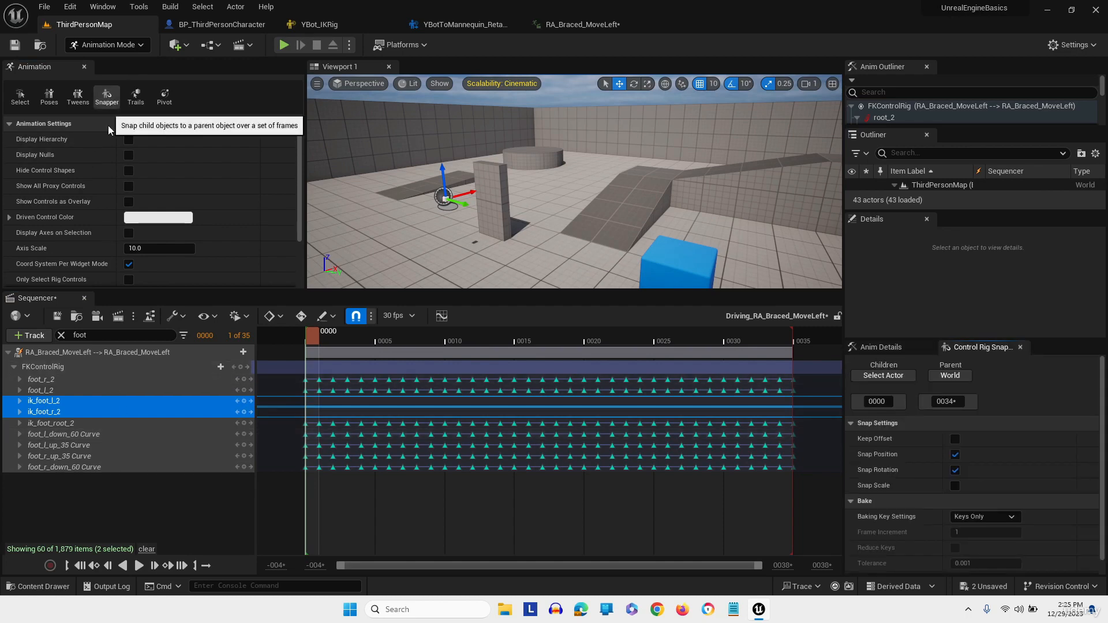
left_click(58, 413)
left_click(886, 376)
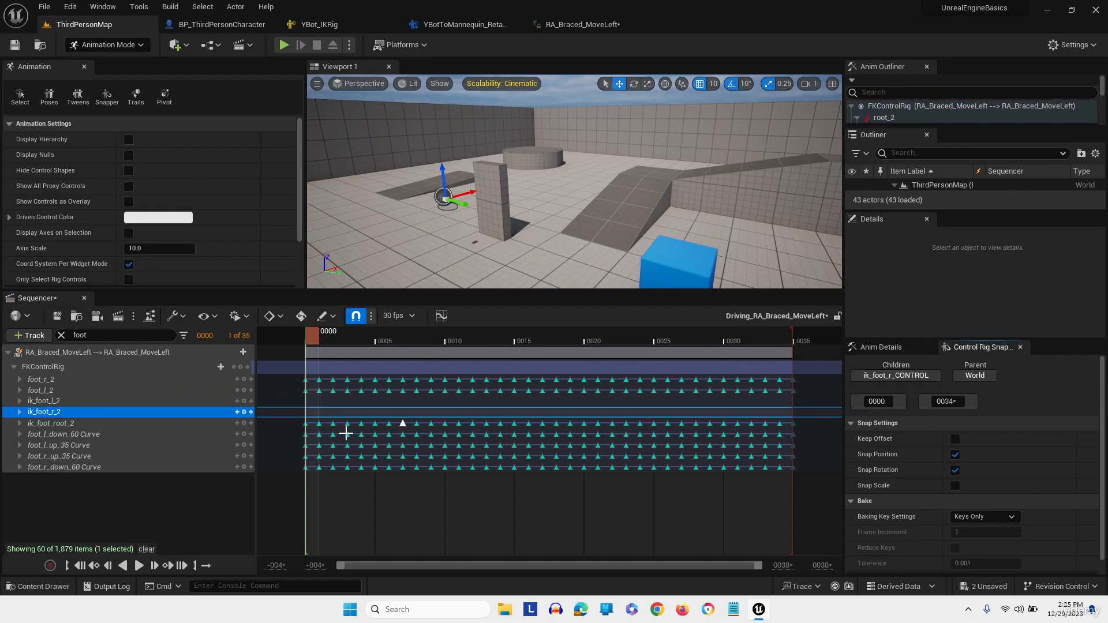
left_click(42, 379)
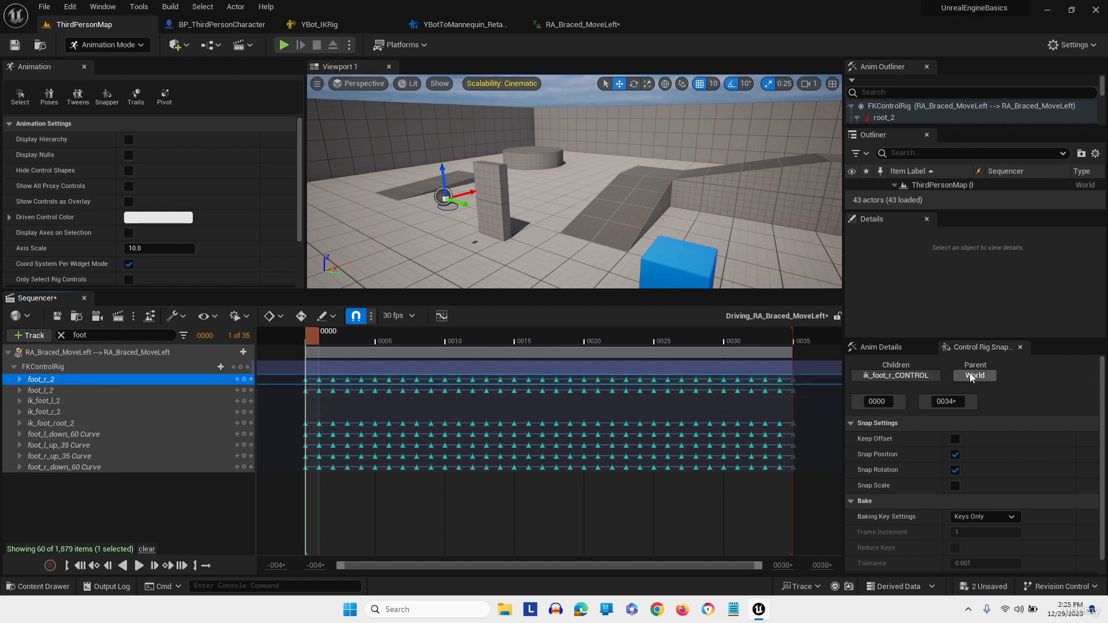
scroll(981, 473, "down", 2)
left_click(958, 565)
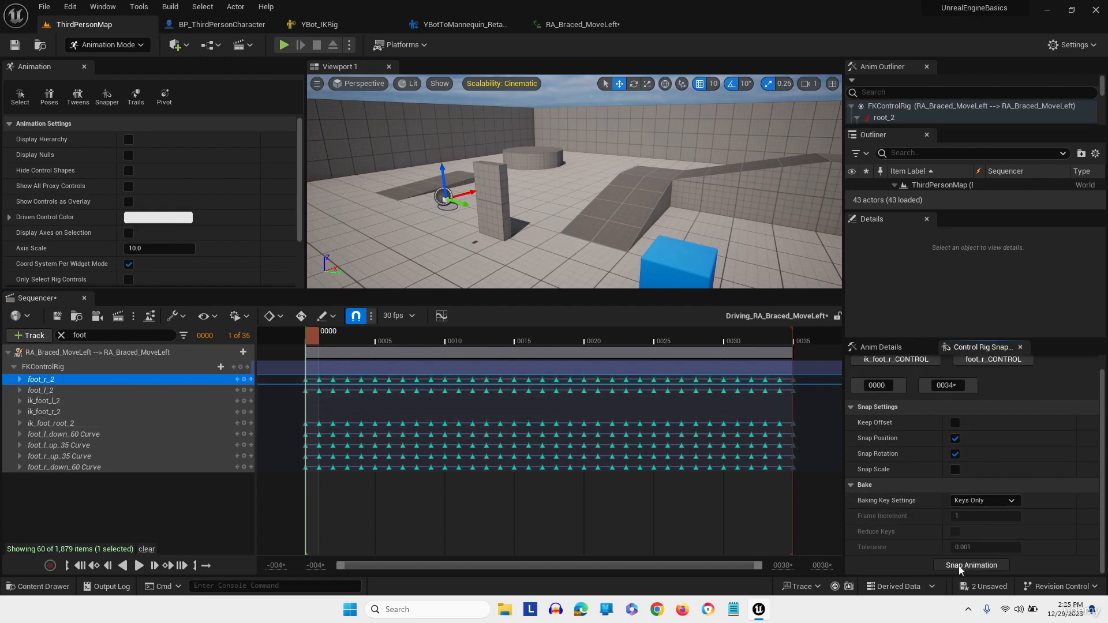
Set the interpolation of all keys on the ik_foot_r_2 track to Linear
left_click_drag(284, 406, 795, 413)
right_click(779, 412)
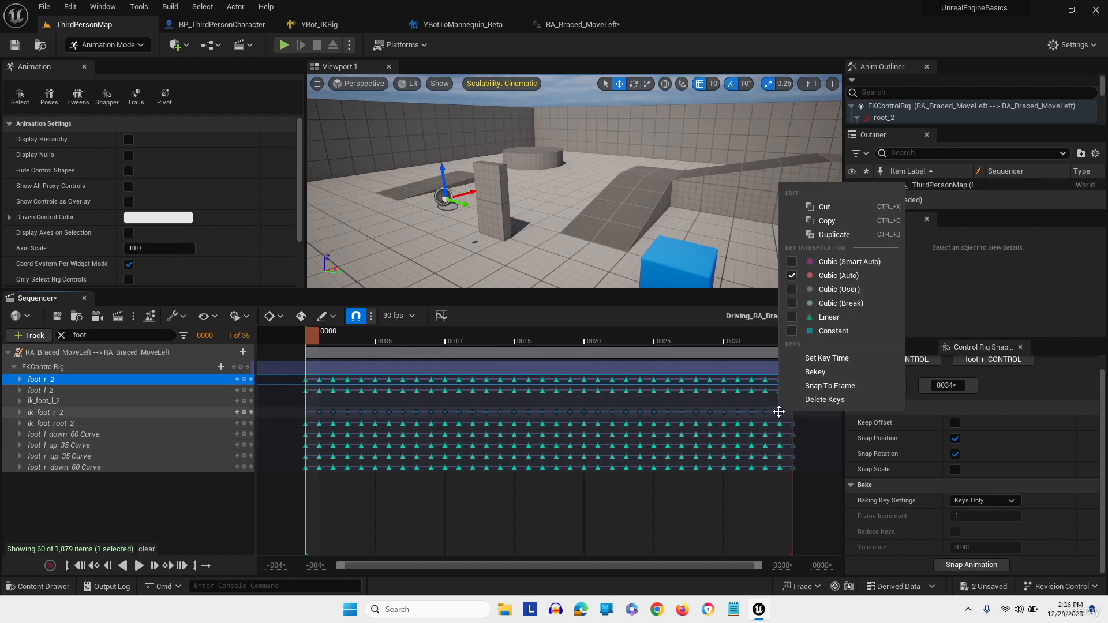
left_click(795, 315)
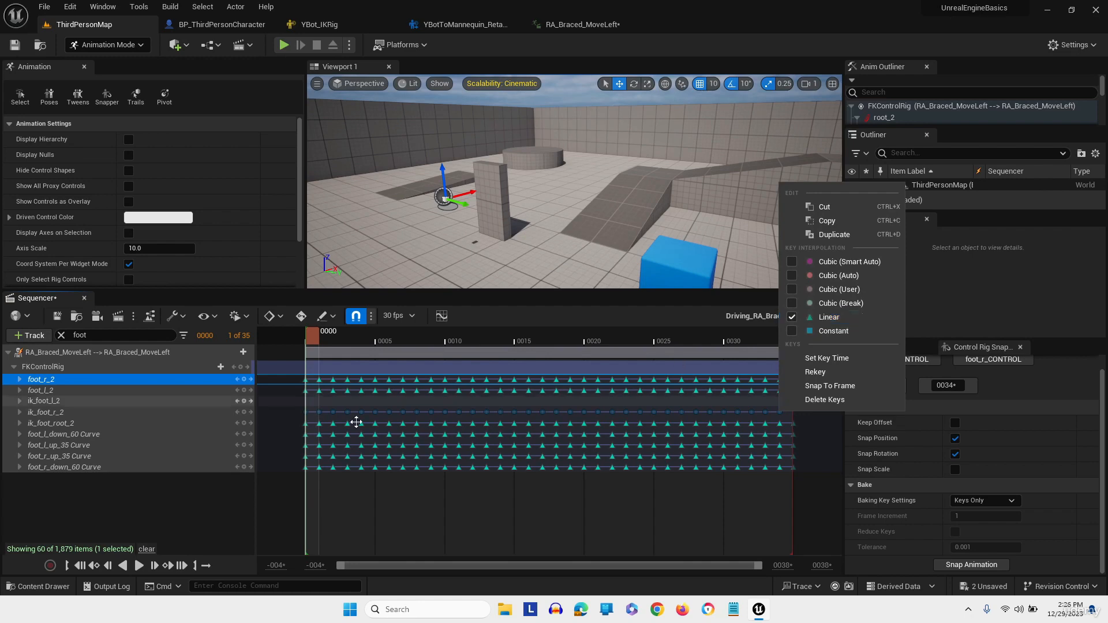
Snap the ik_foot_l control to the foot_l control as parent over frames 0000 to 0034
left_click(60, 400)
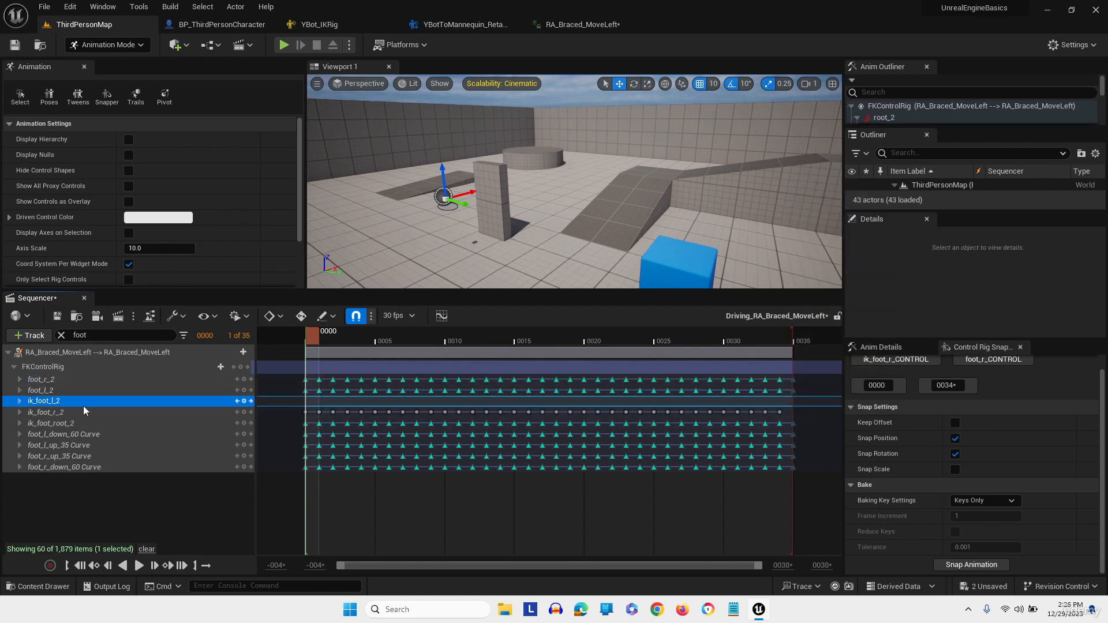
left_click(897, 359)
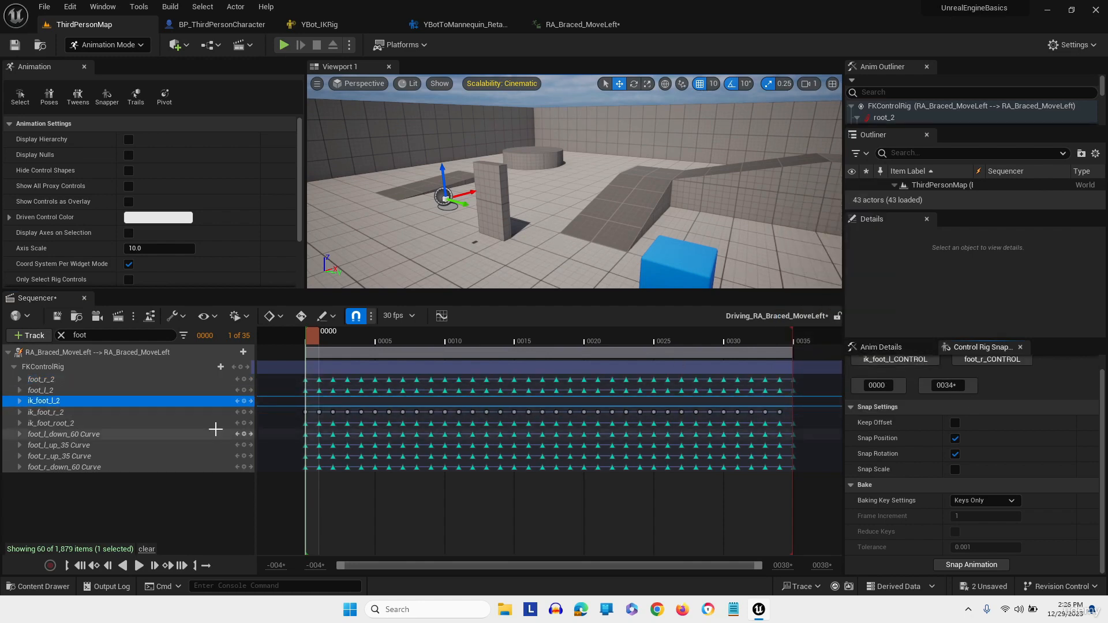
left_click(43, 391)
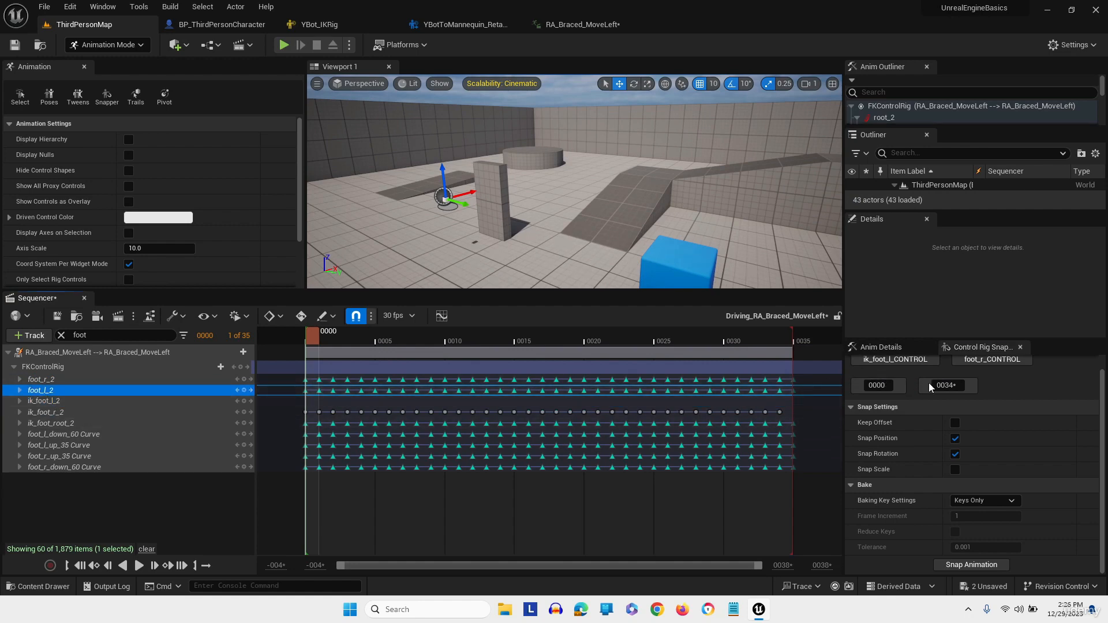
left_click(989, 360)
left_click(982, 567)
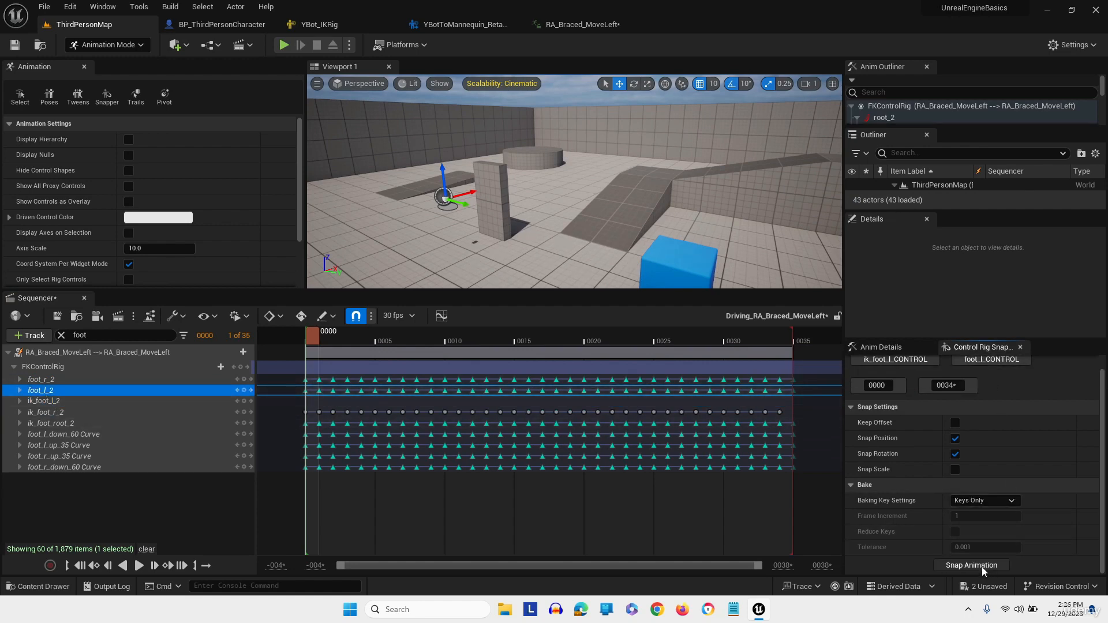
Set the interpolation of all keys on the ik_foot_l_2 track to Linear
left_click_drag(293, 398, 528, 400)
left_click_drag(750, 404, 792, 408)
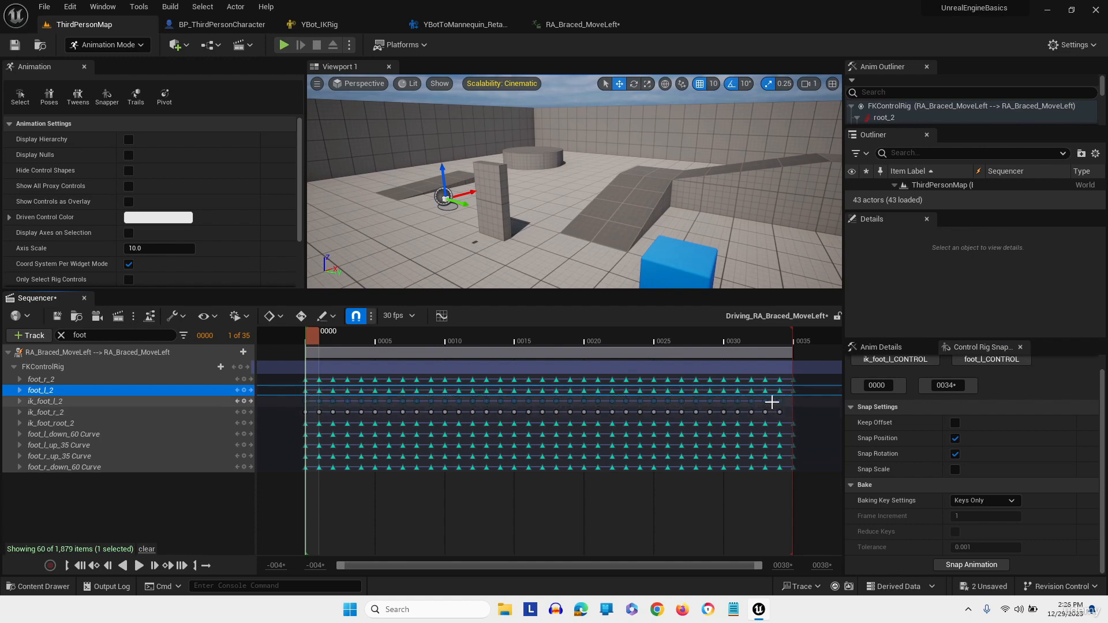
right_click(767, 401)
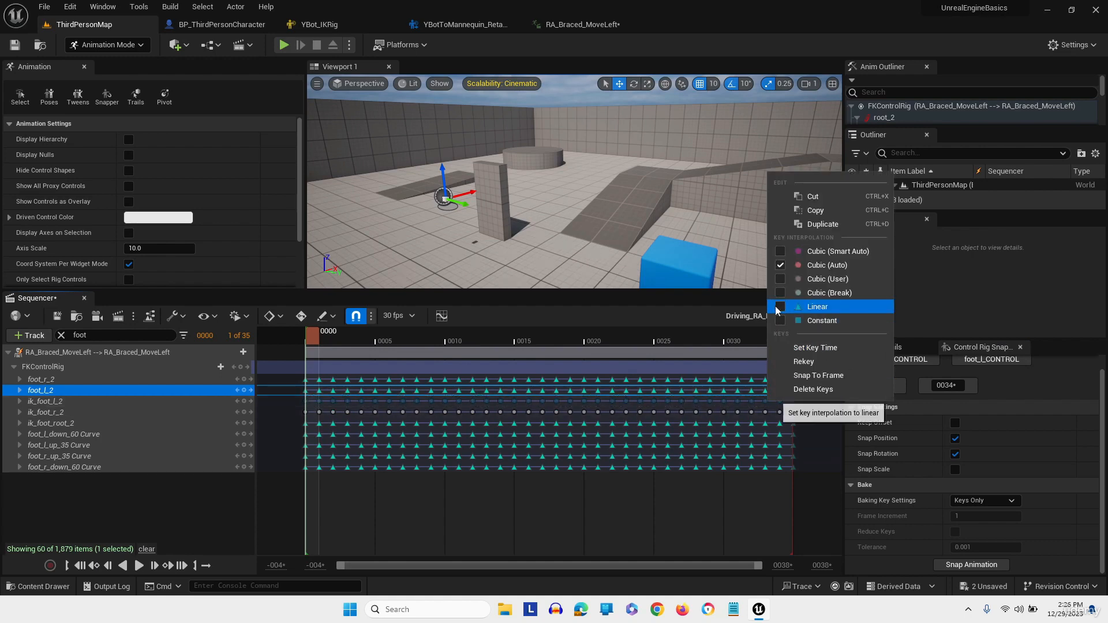
left_click(276, 526)
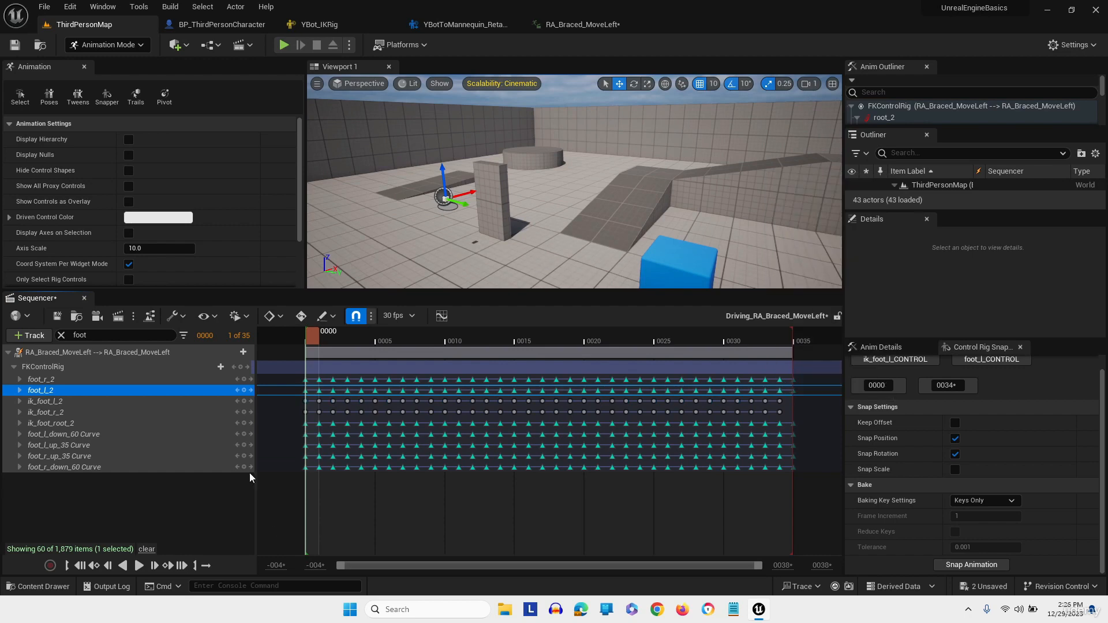
Filter the Sequencer tracks by "hand" and delete all keys on the ik_hand_l_2, ik_hand_r_2 and ik_hand_gun_2 tracks
left_click(105, 335)
type("hand")
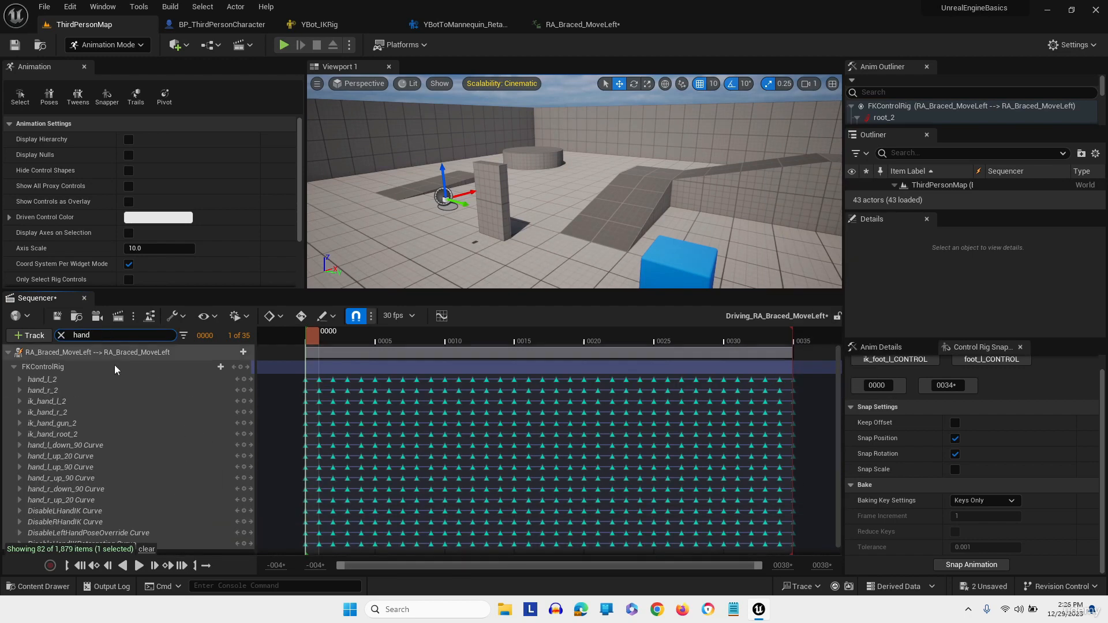
left_click(29, 403)
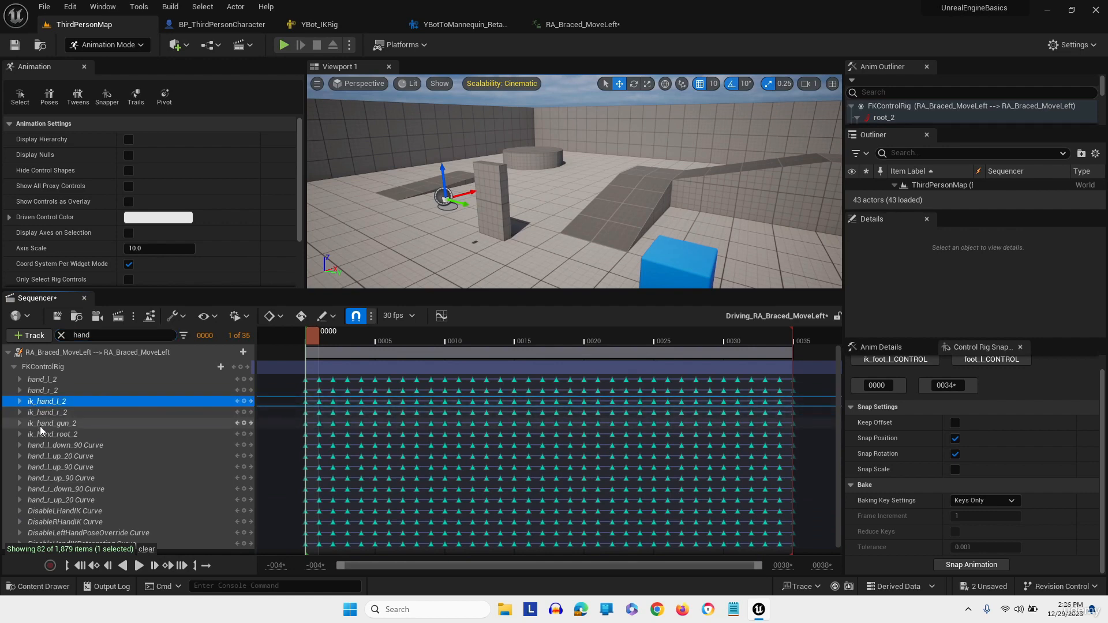
left_click(44, 425, "shift")
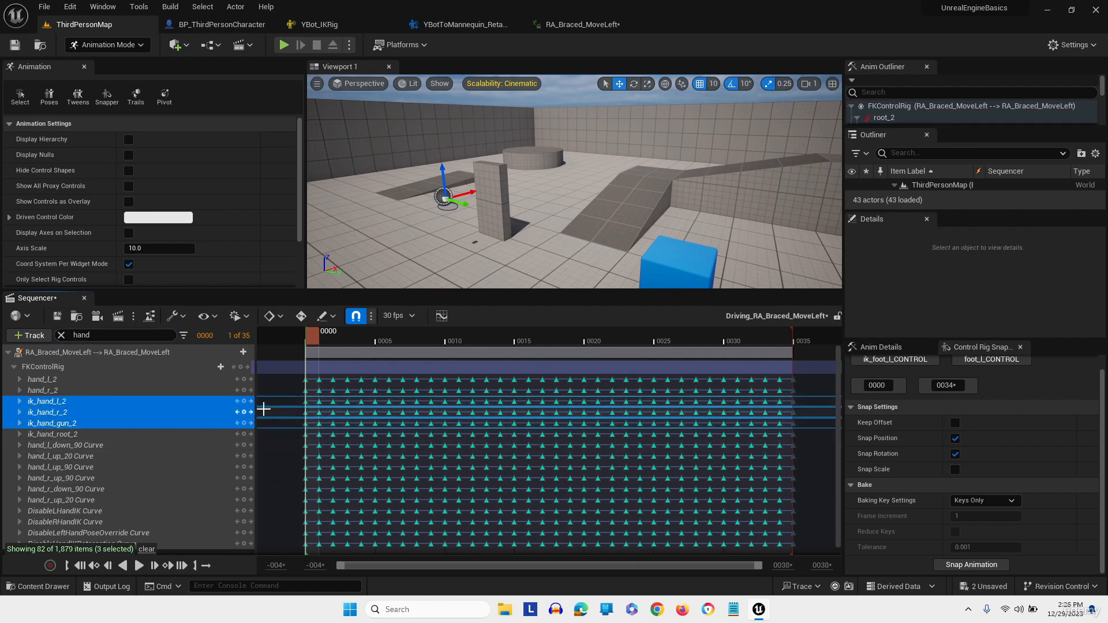
left_click_drag(676, 432, 804, 428)
key("Delete")
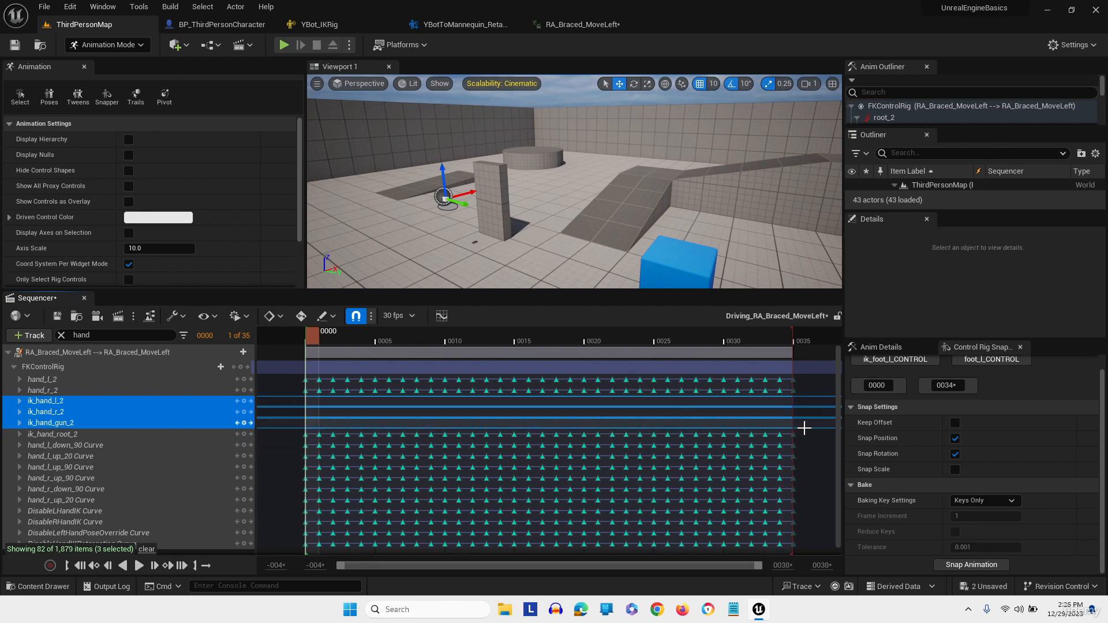
Snap the ik_hand_gun control to the hand_r control as parent over the whole animation
left_click(60, 422)
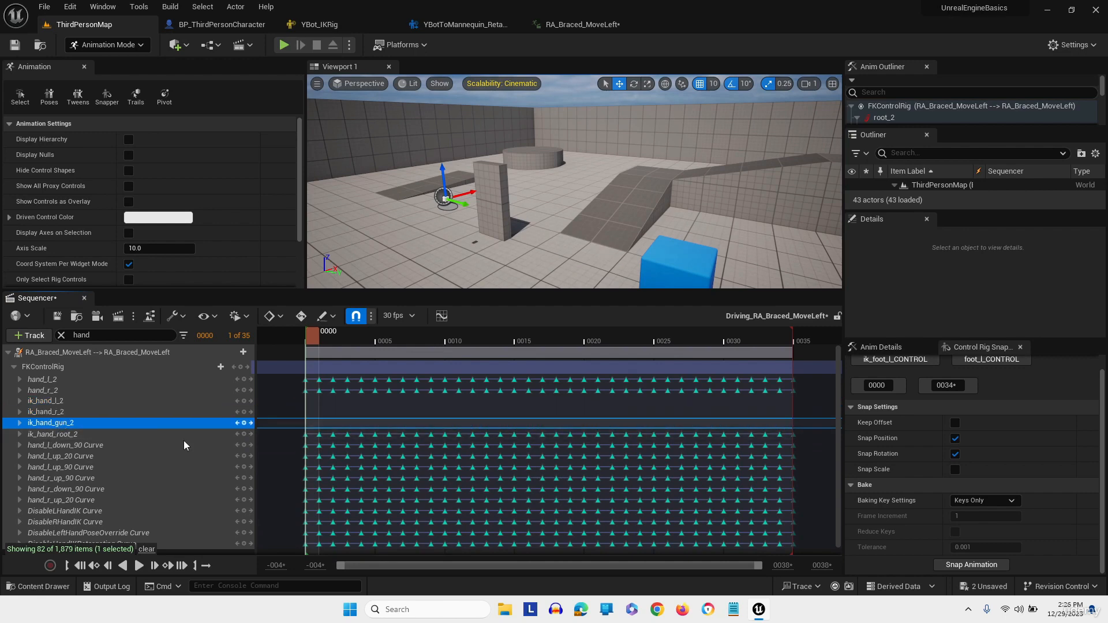
left_click(875, 361)
left_click(36, 391)
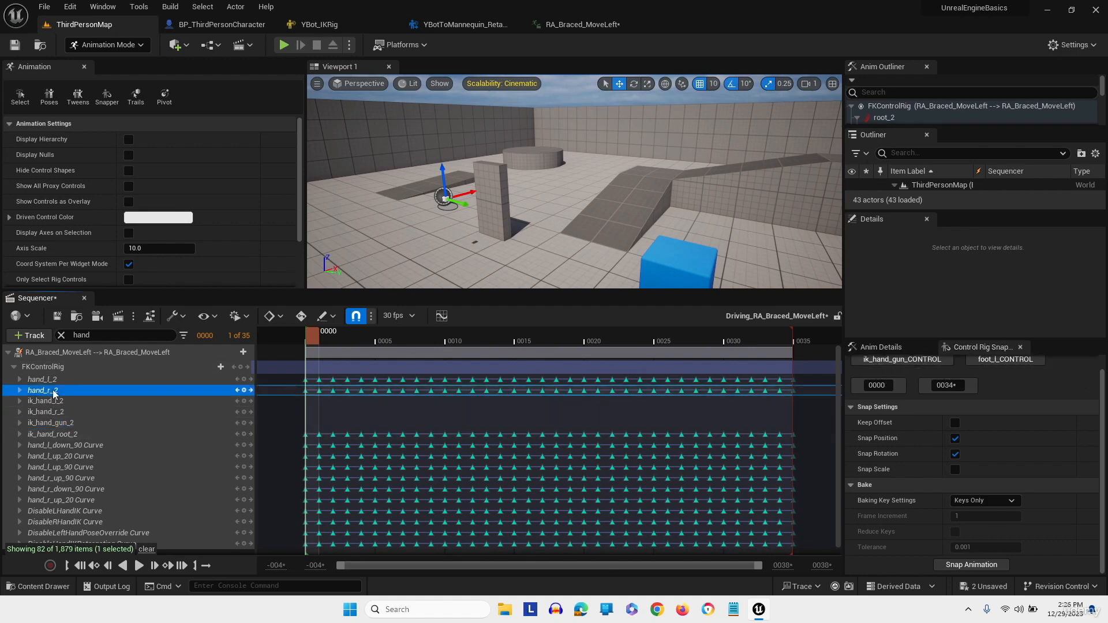
left_click(1003, 360)
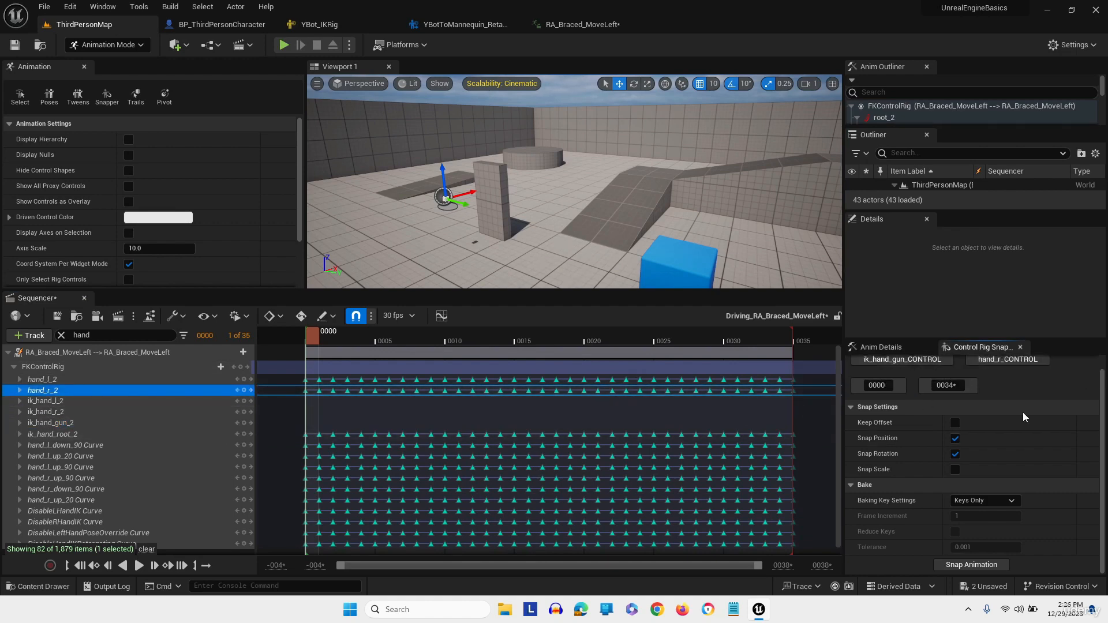
left_click(974, 565)
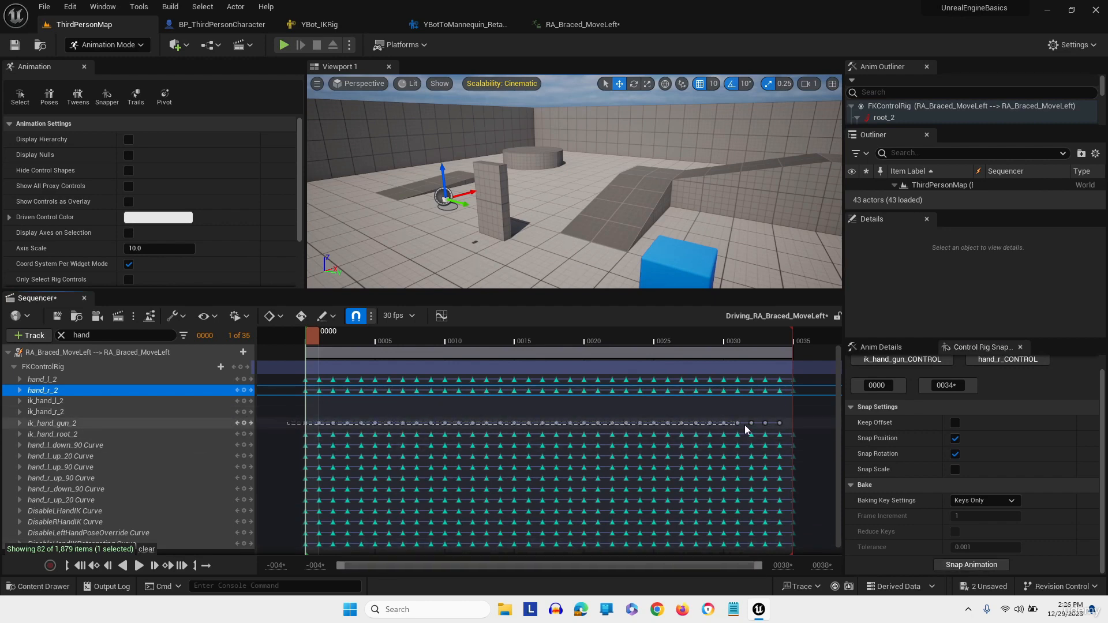
Set the interpolation of all keys on the ik_hand_gun_2 track to Linear
left_click_drag(794, 427, 791, 426)
right_click(765, 423)
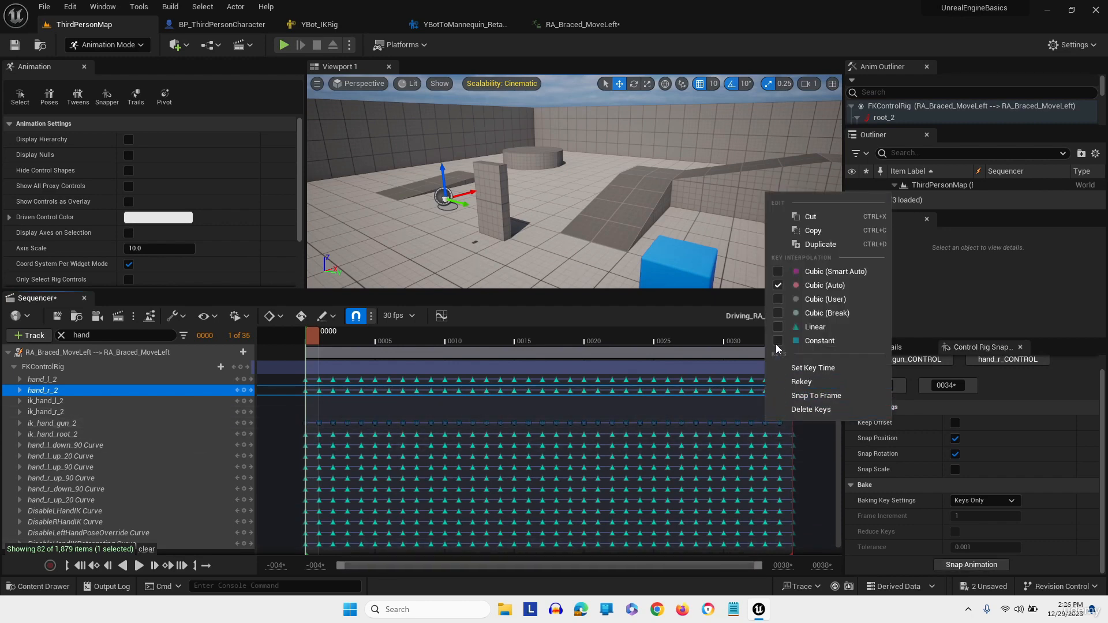
left_click(777, 332)
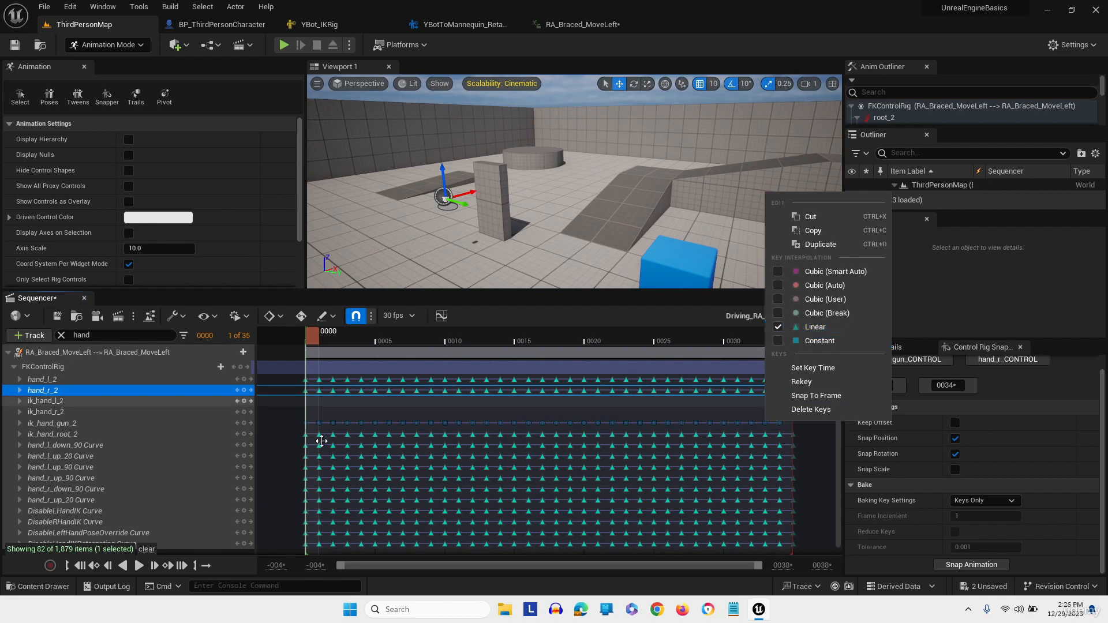
Snap the ik_hand_r control to the hand_r control as parent over the whole animation
left_click(58, 413)
left_click(58, 413)
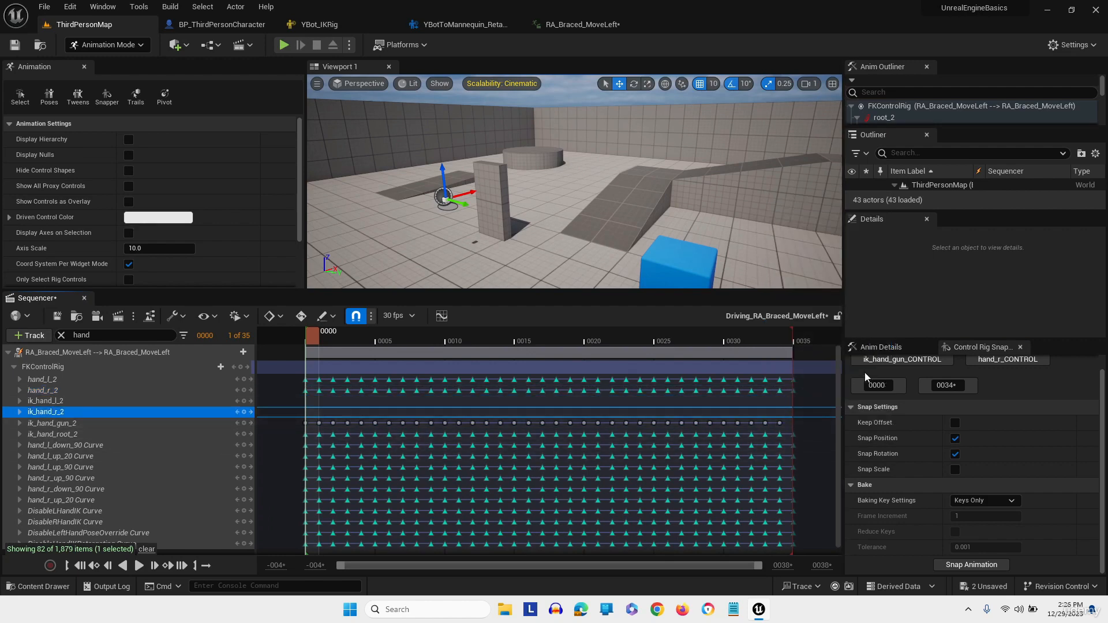
left_click(878, 360)
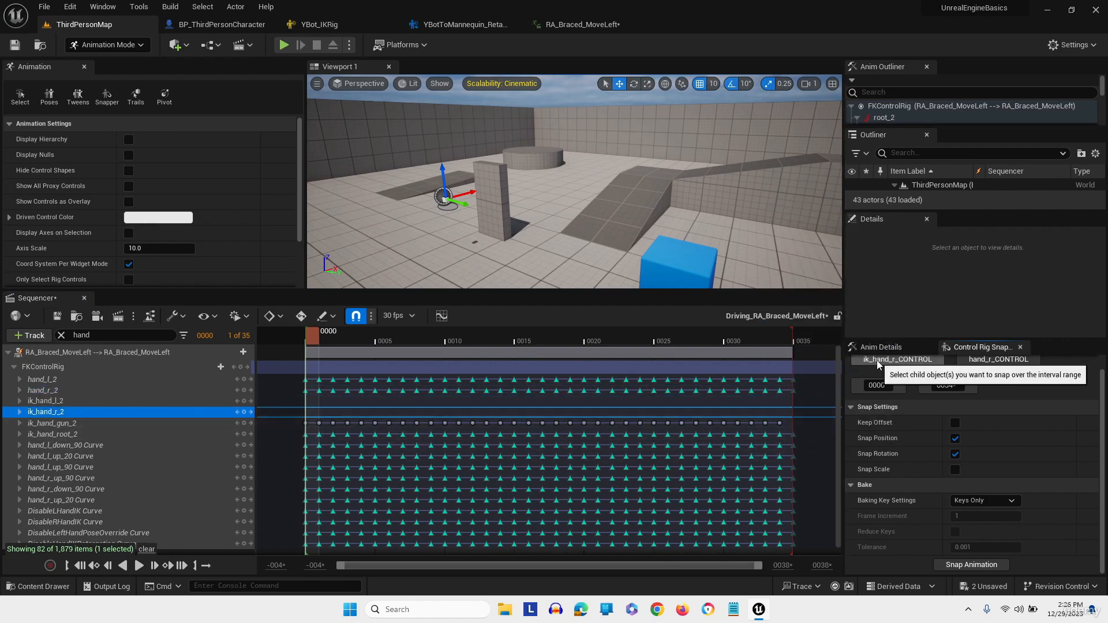
left_click(954, 570)
Set the interpolation of all keys on the ik_hand_r_2 track to Linear
left_click_drag(290, 406, 581, 410)
left_click_drag(792, 410, 779, 410)
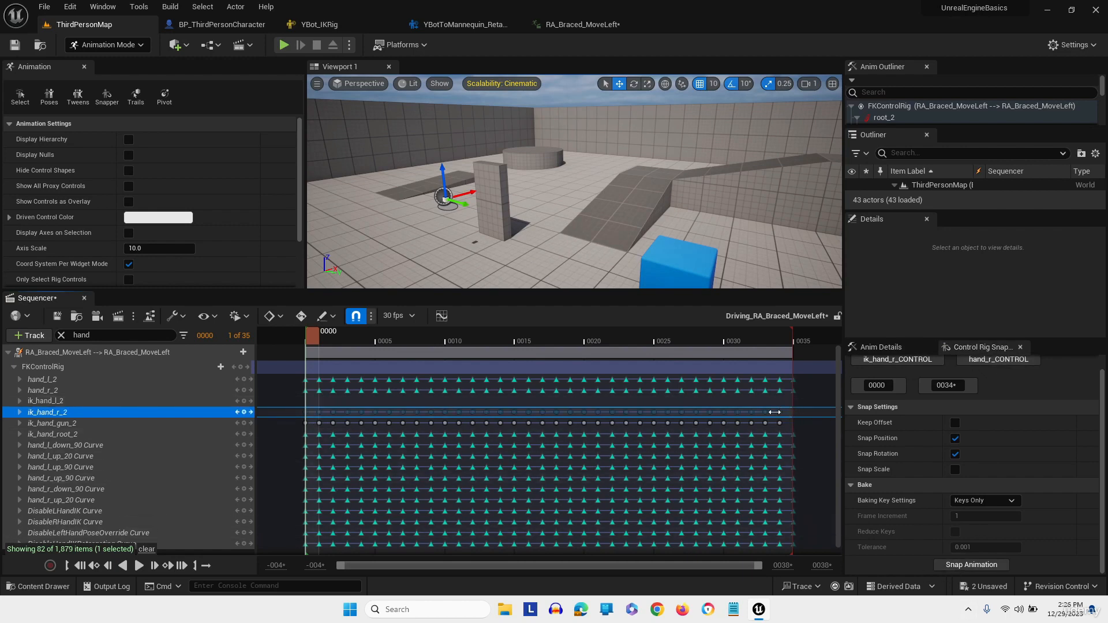
right_click(776, 410)
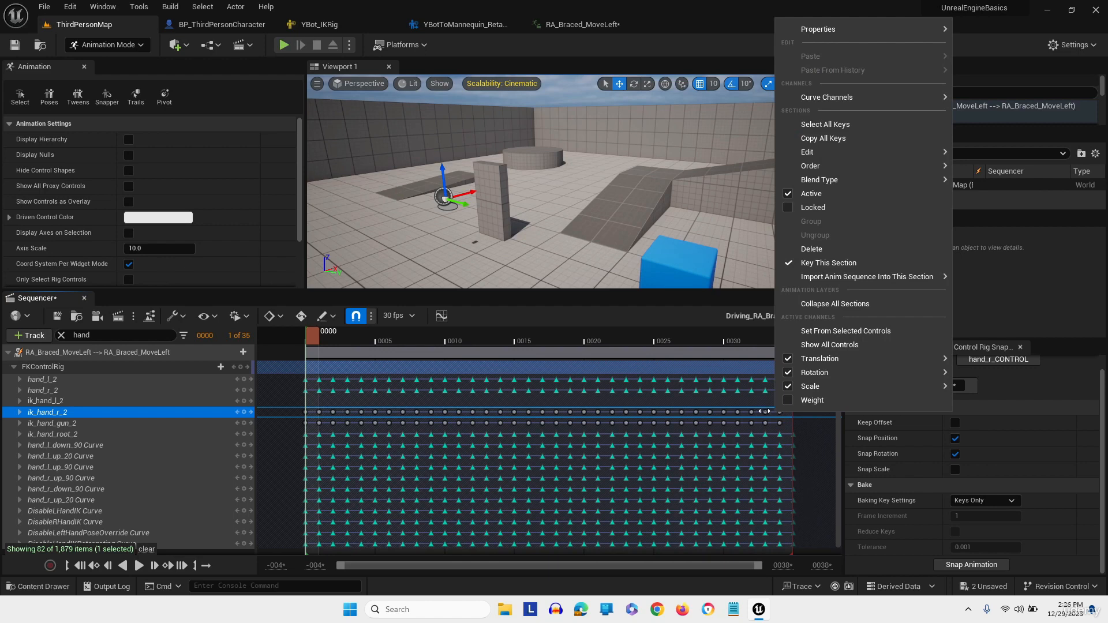
left_click(764, 411)
right_click(764, 411)
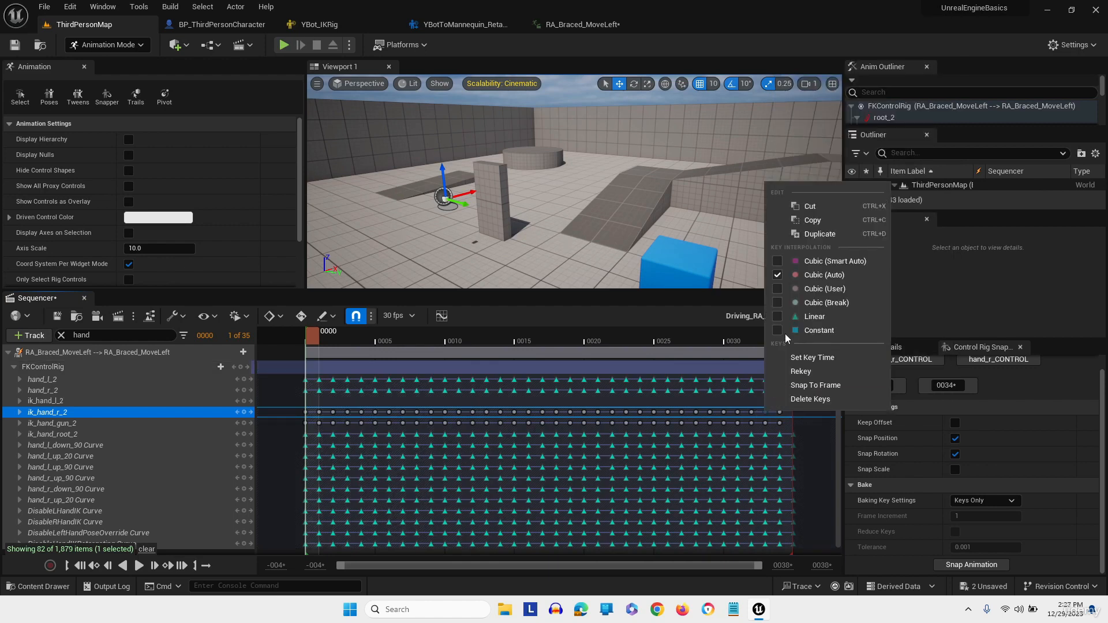
left_click(280, 508)
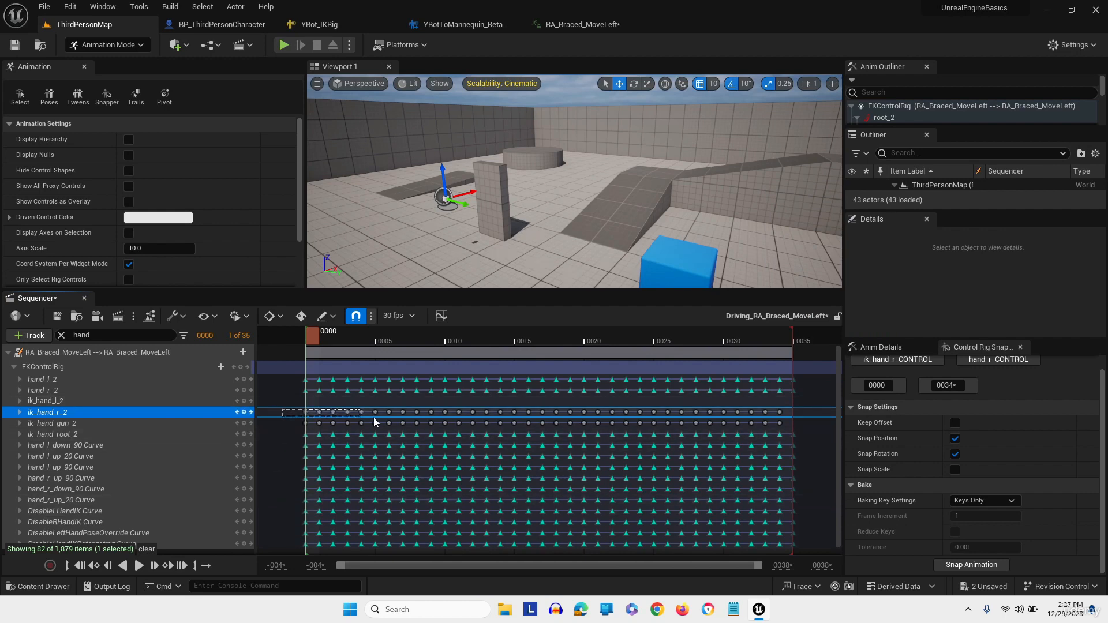
left_click_drag(591, 419, 778, 416)
right_click(779, 413)
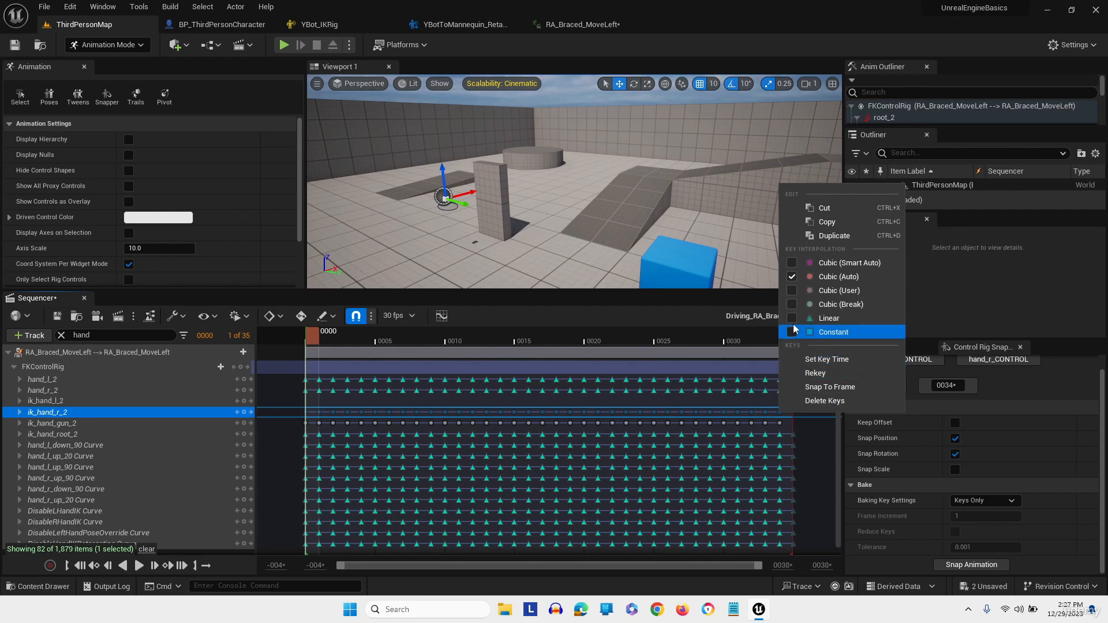
left_click(289, 493)
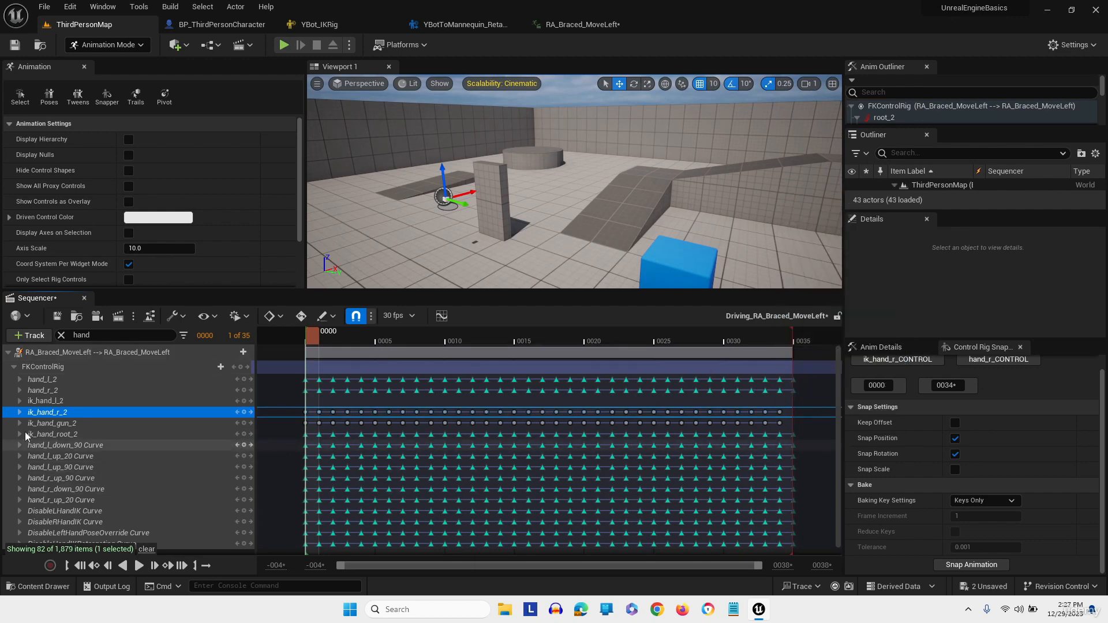
Snap the ik_hand_l control to the hand_l control as parent over the whole animation
left_click(37, 400)
left_click(919, 361)
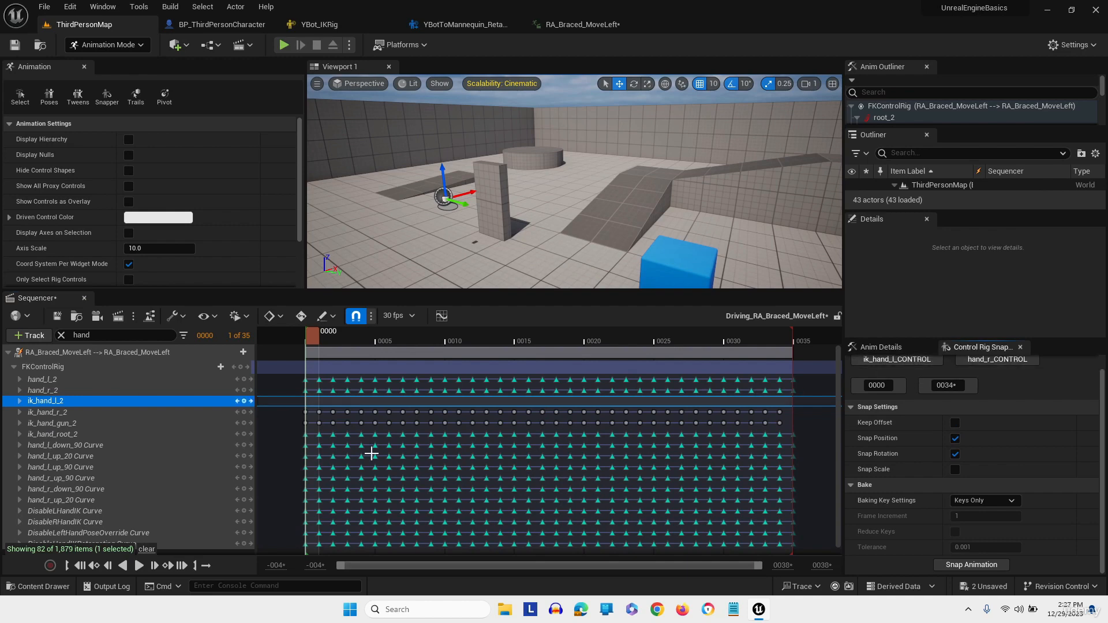
left_click(50, 378)
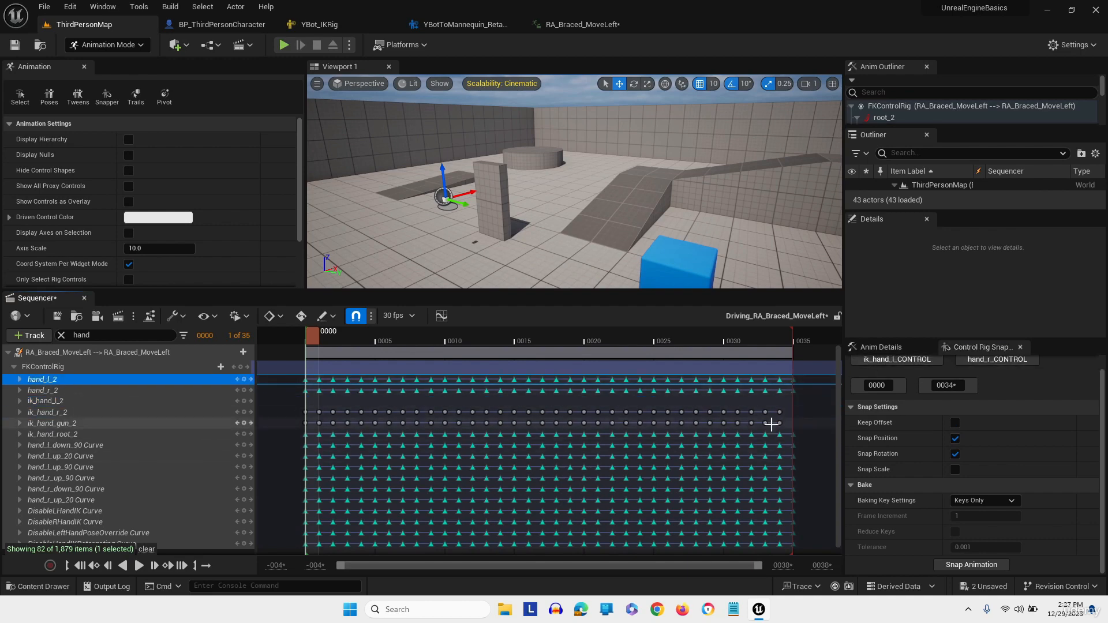
left_click(1003, 362)
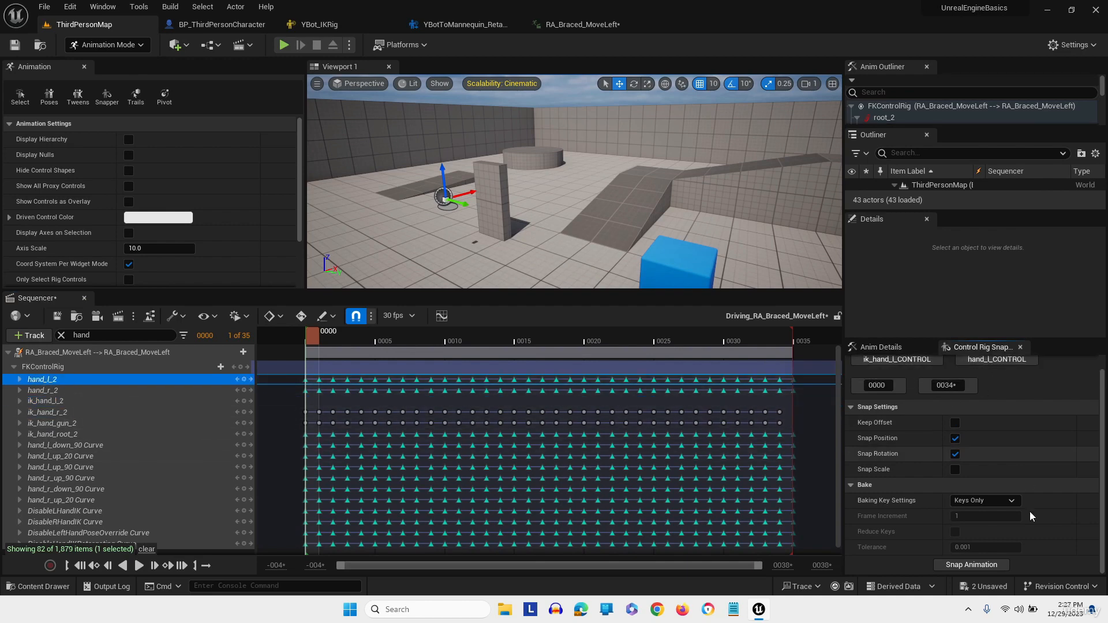
left_click(981, 566)
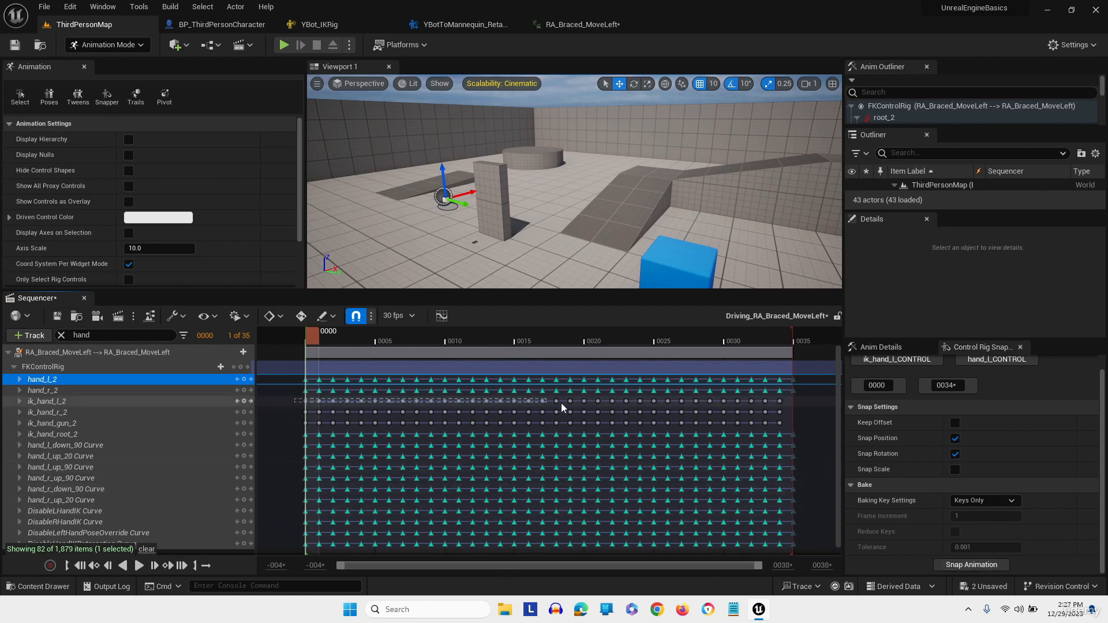
Set the interpolation of all keys on the ik_hand_l_2 track to Linear and save the current sequence
left_click_drag(561, 403, 796, 404)
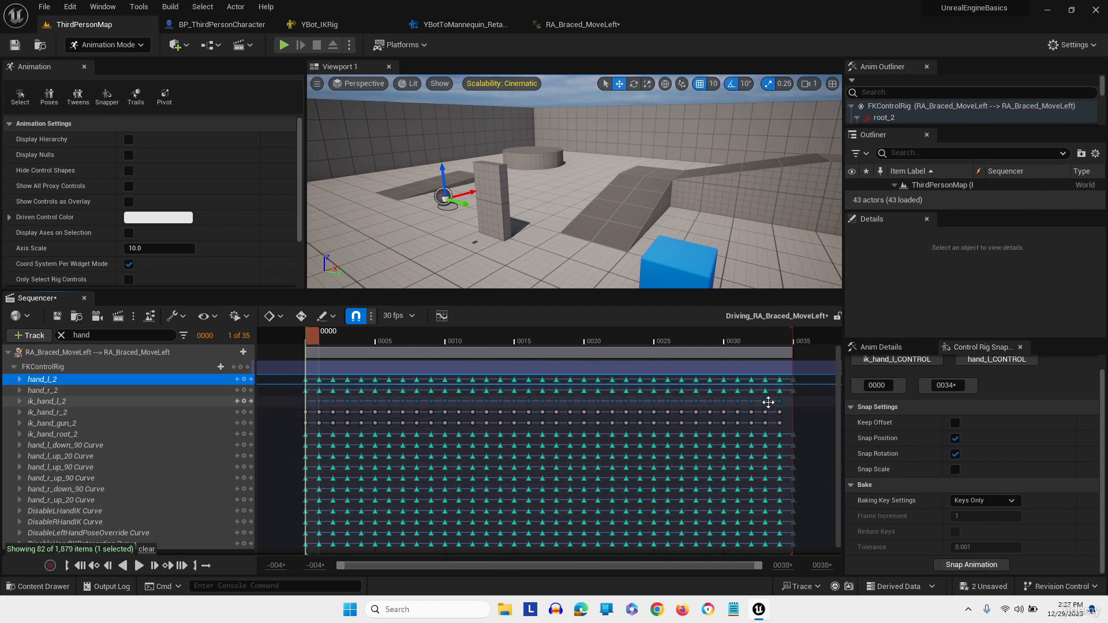
right_click(767, 401)
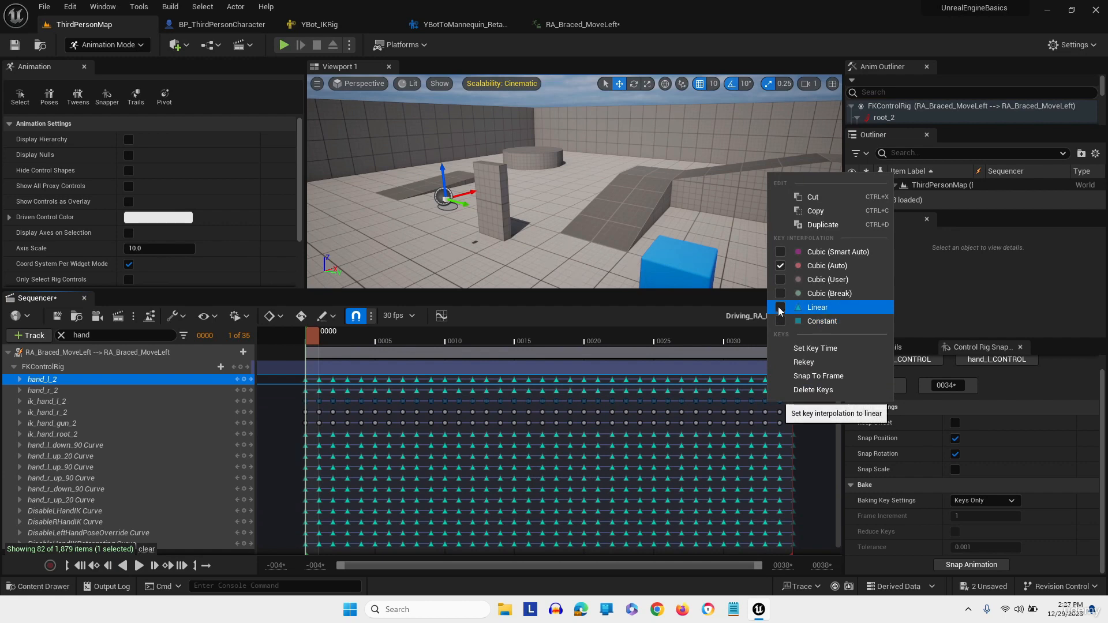
left_click(283, 469)
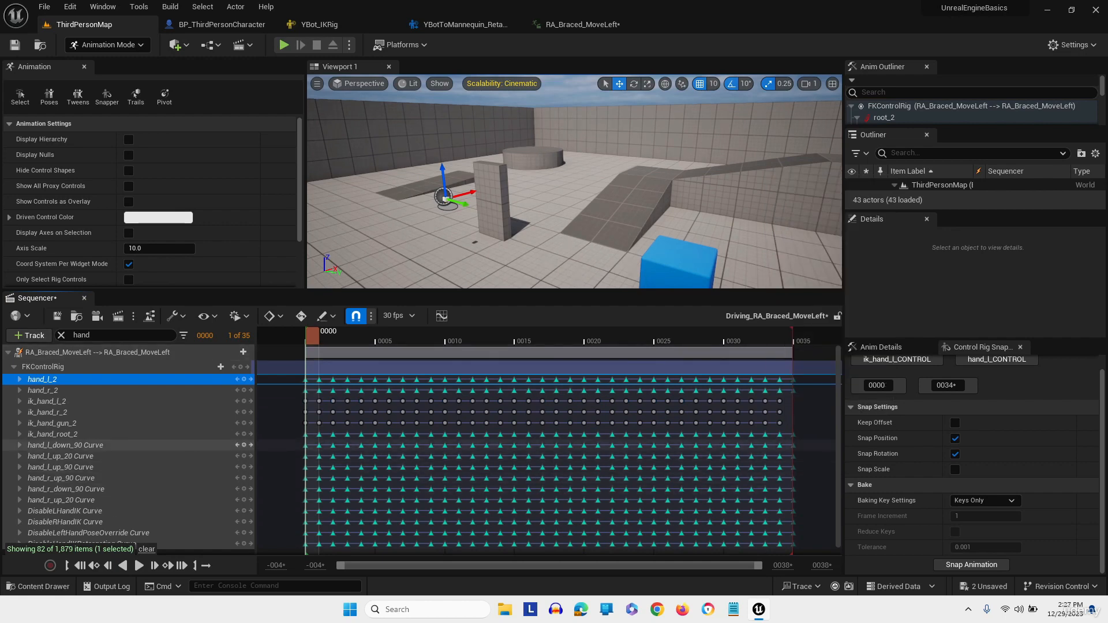
left_click(58, 315)
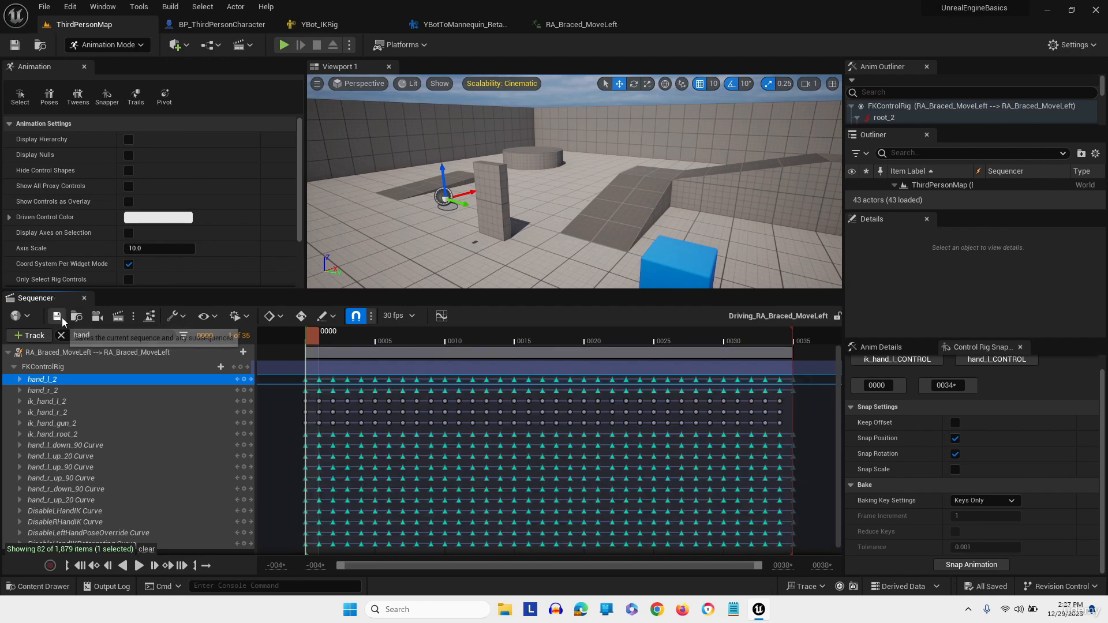
Remove all curves and the asset user data entry from the RA_Braced_MoveLeft animation, and save it
left_click(580, 24)
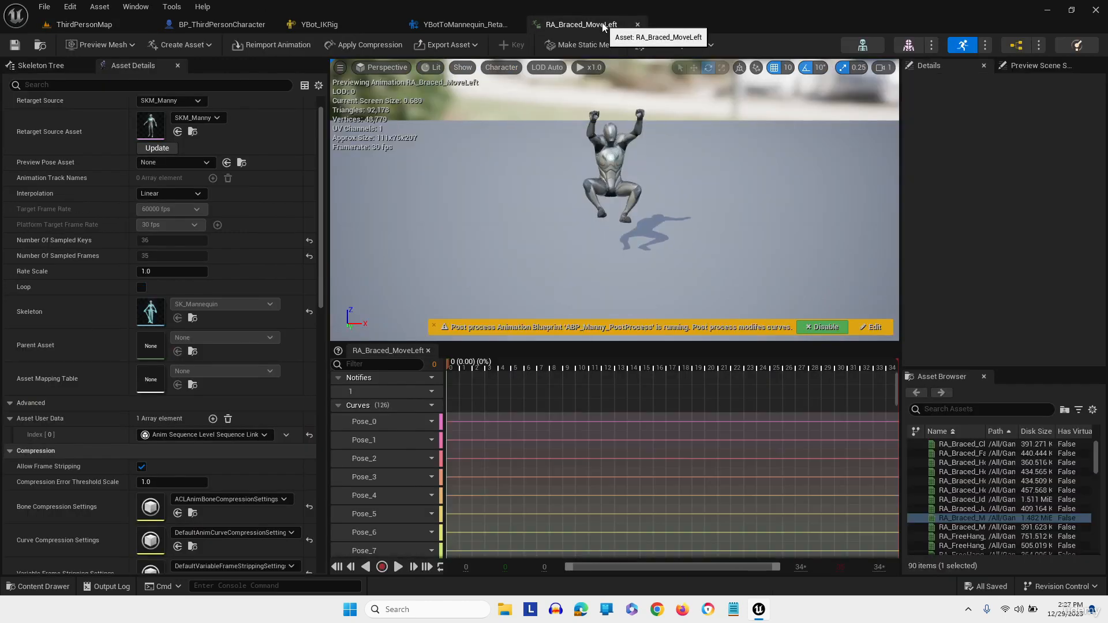
left_click(422, 405)
left_click(448, 468)
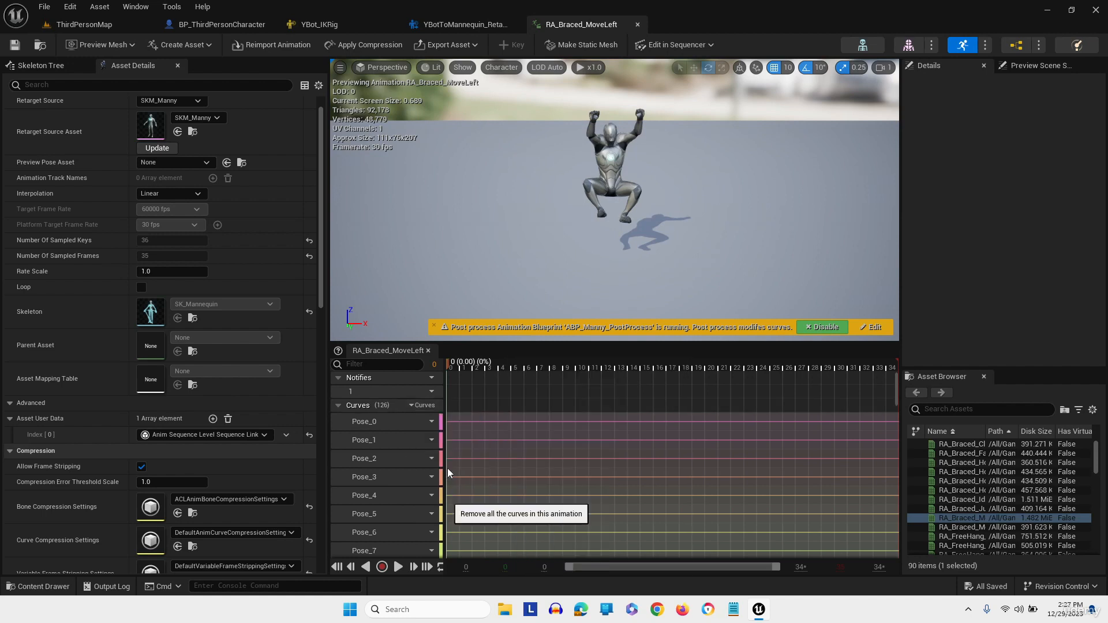
left_click(228, 419)
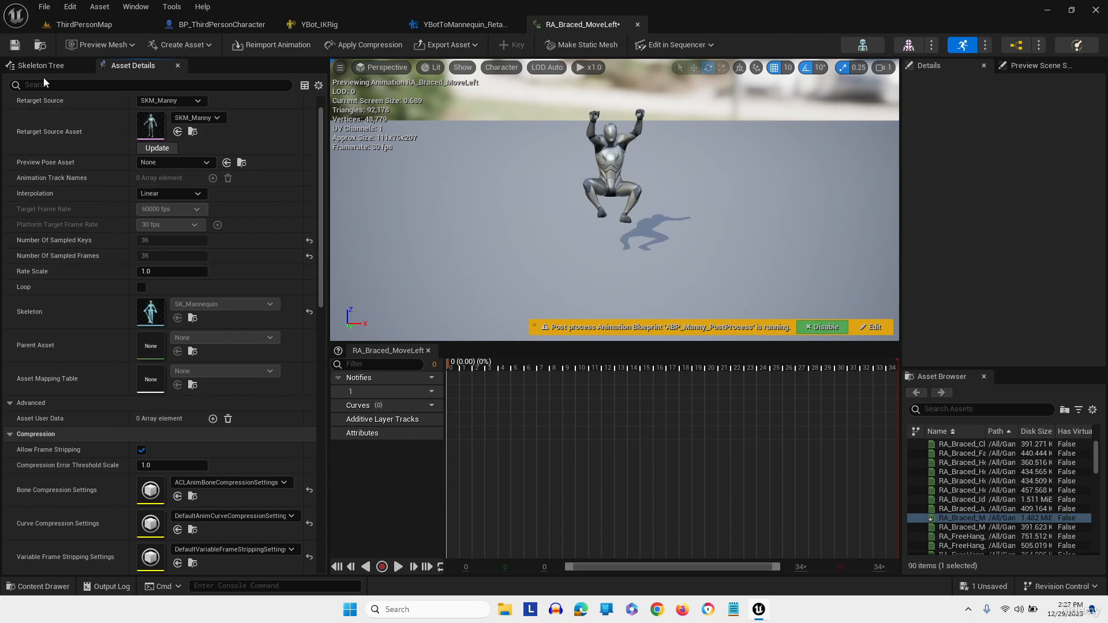
left_click(15, 45)
Force delete the RA_Braced_MoveLeft folder containing the driving level sequence from the Braced folder
left_click(43, 586)
left_click(222, 309)
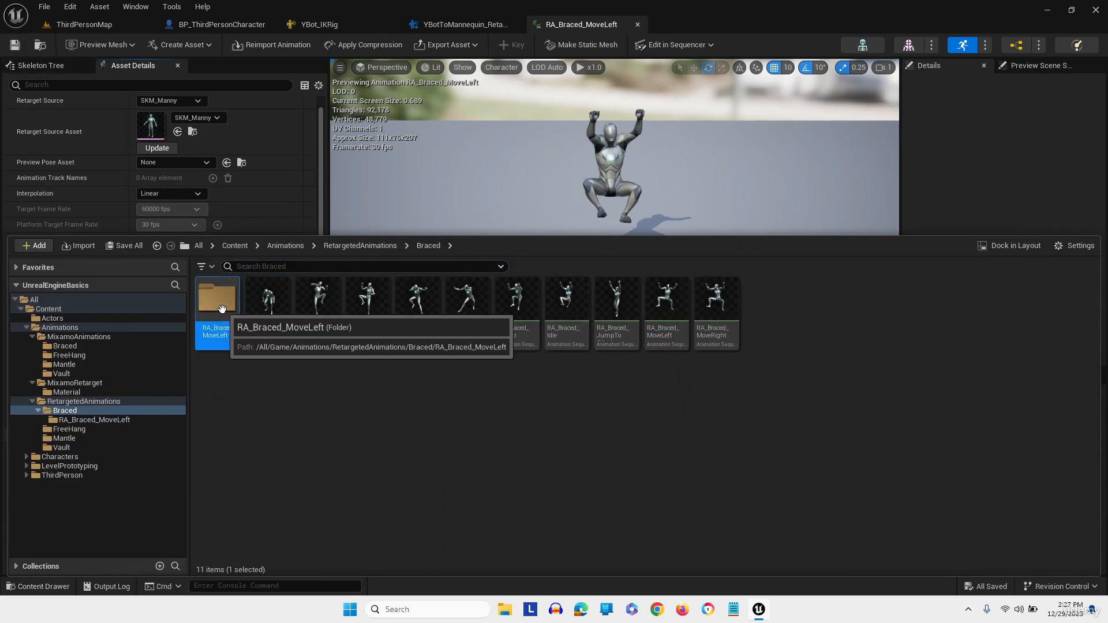
key("Delete")
left_click(279, 336)
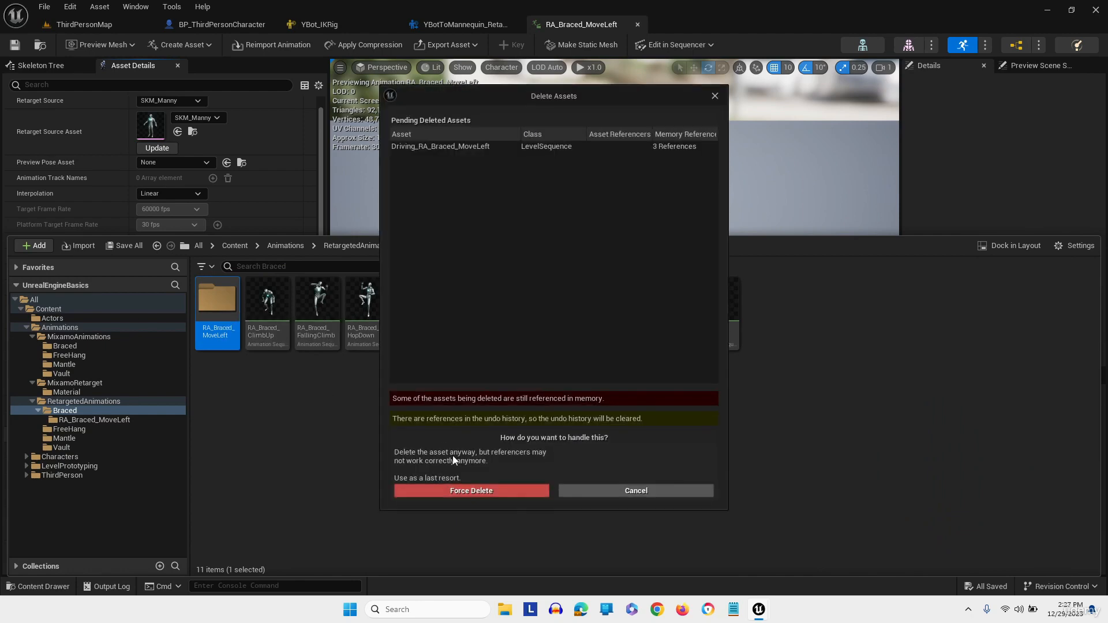
left_click(472, 493)
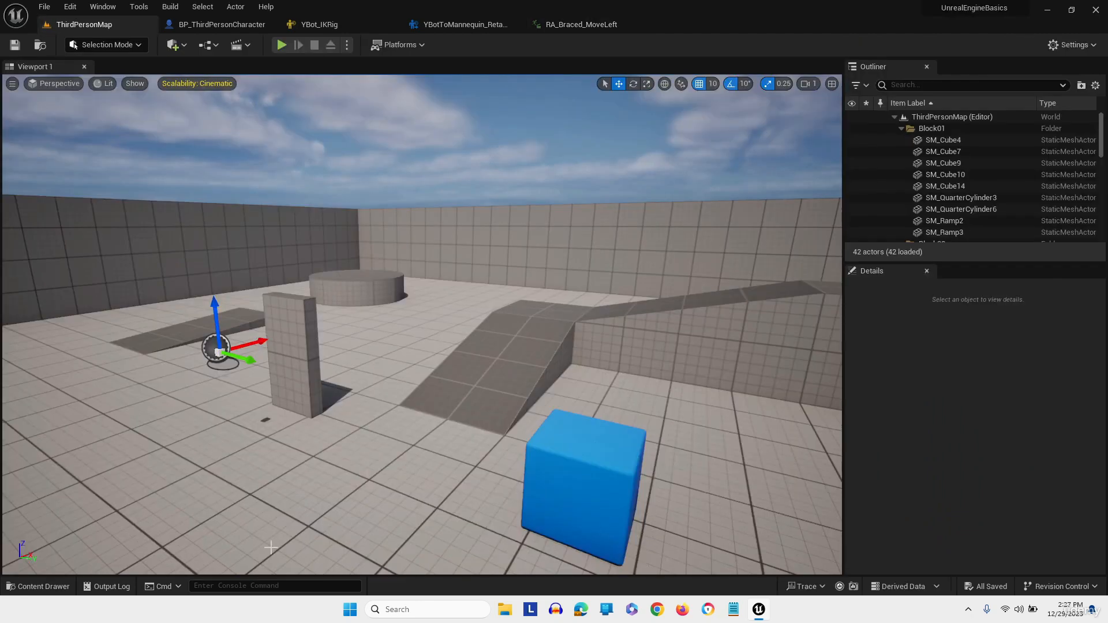
Open the RA_Braced_MoveRight animation and bake it to an FK Control Rig in Sequencer without reducing keys
left_click(67, 588)
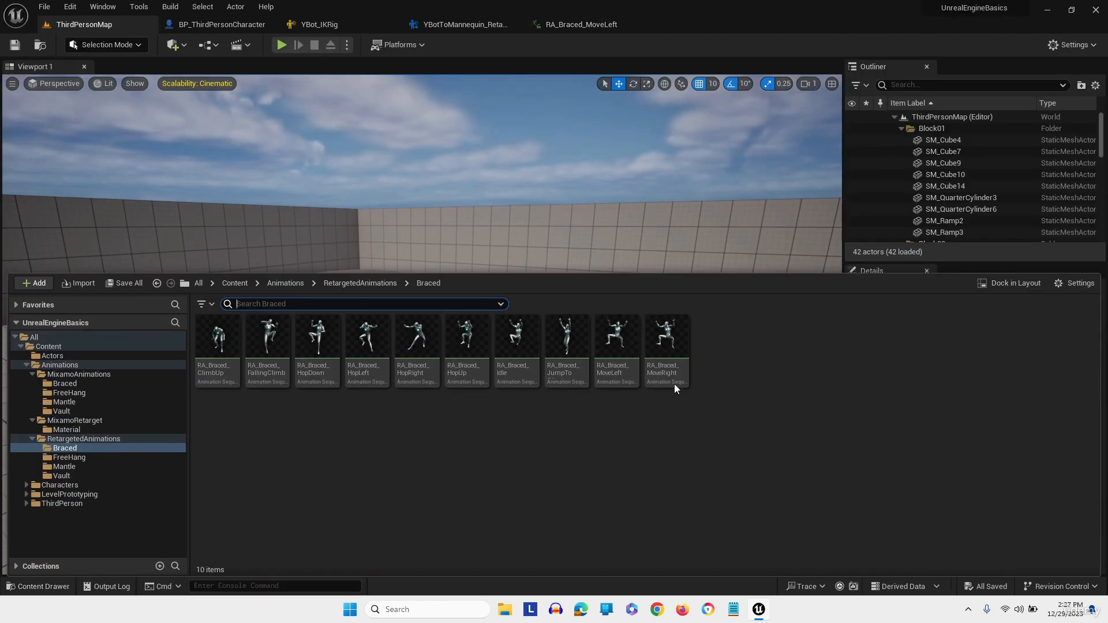
double_click(669, 341)
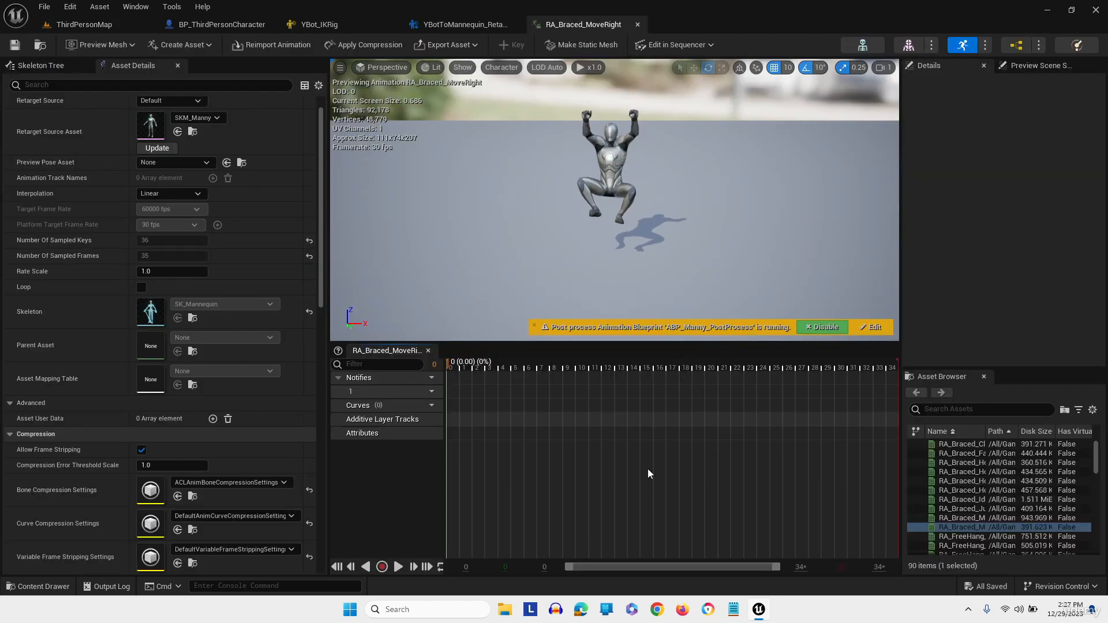
left_click(688, 46)
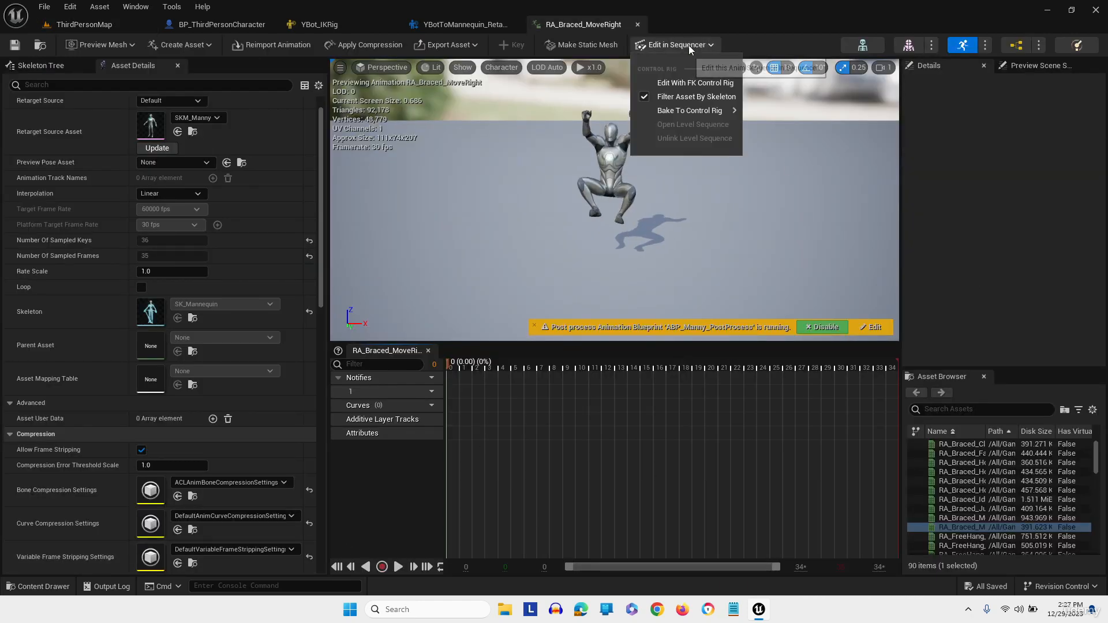
left_click(691, 76)
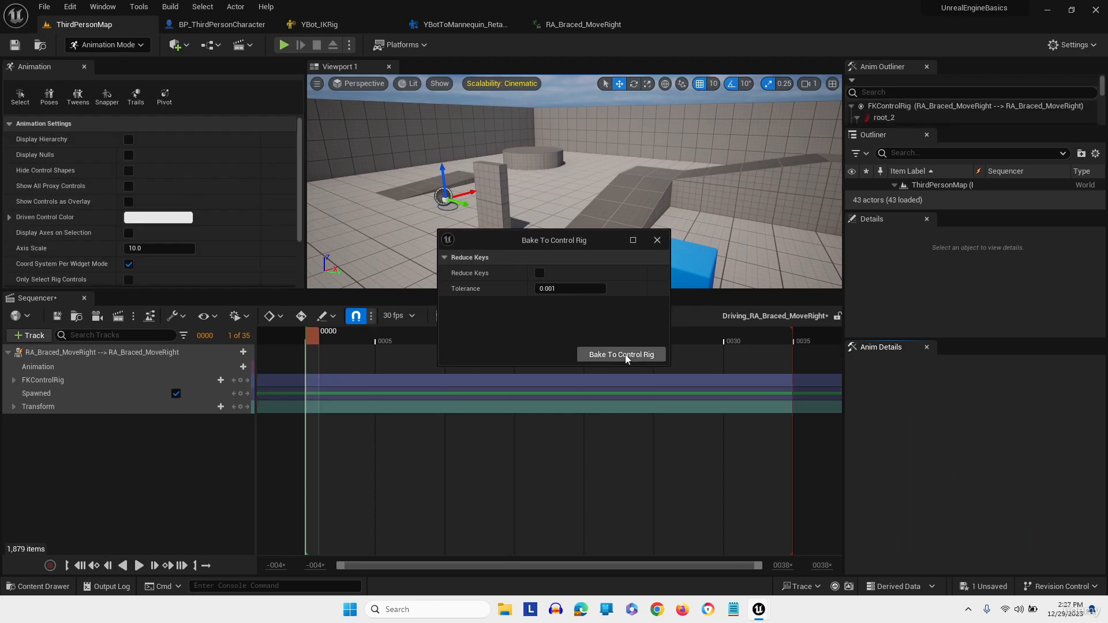
left_click(627, 354)
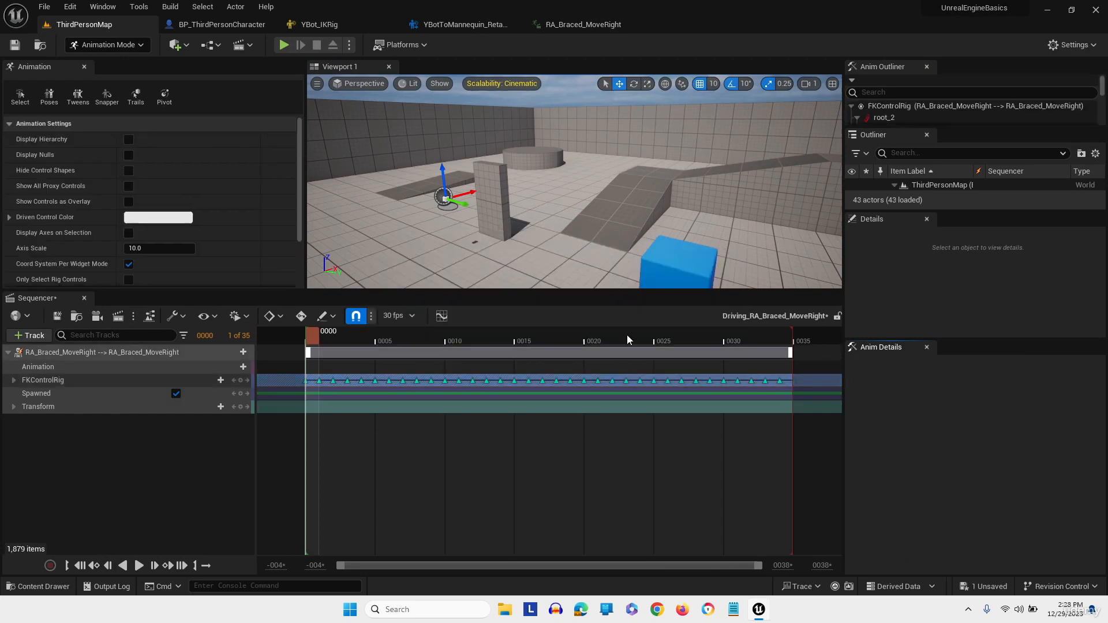
Filter the FKControlRig tracks by "foot" and delete all keys on ik_foot_l_2 and ik_foot_r_2
left_click(14, 381)
left_click(92, 335)
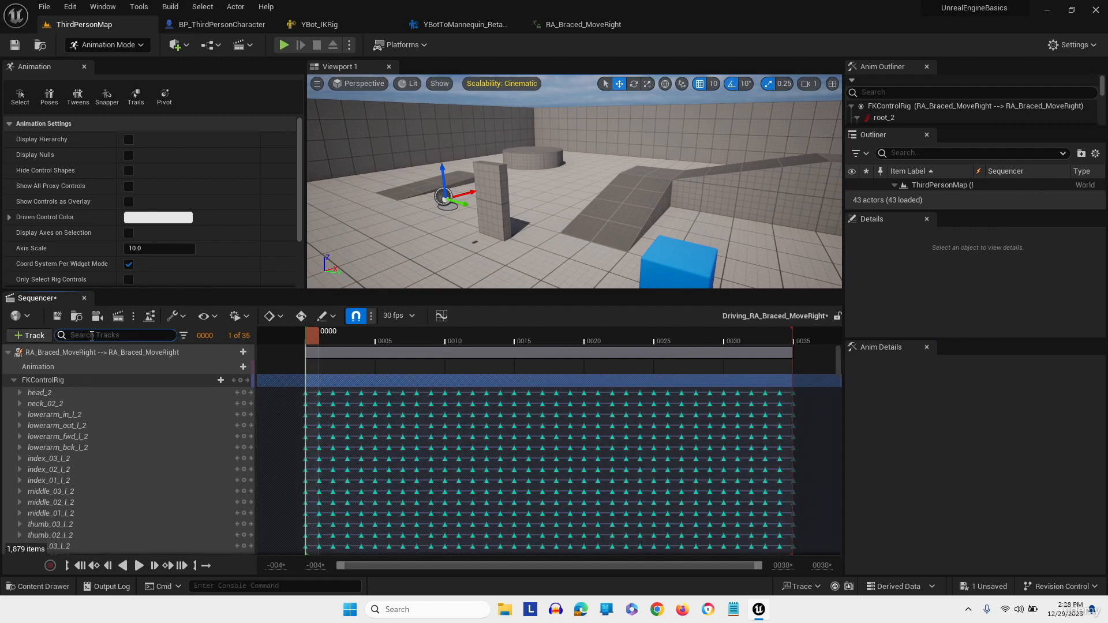
type("foot")
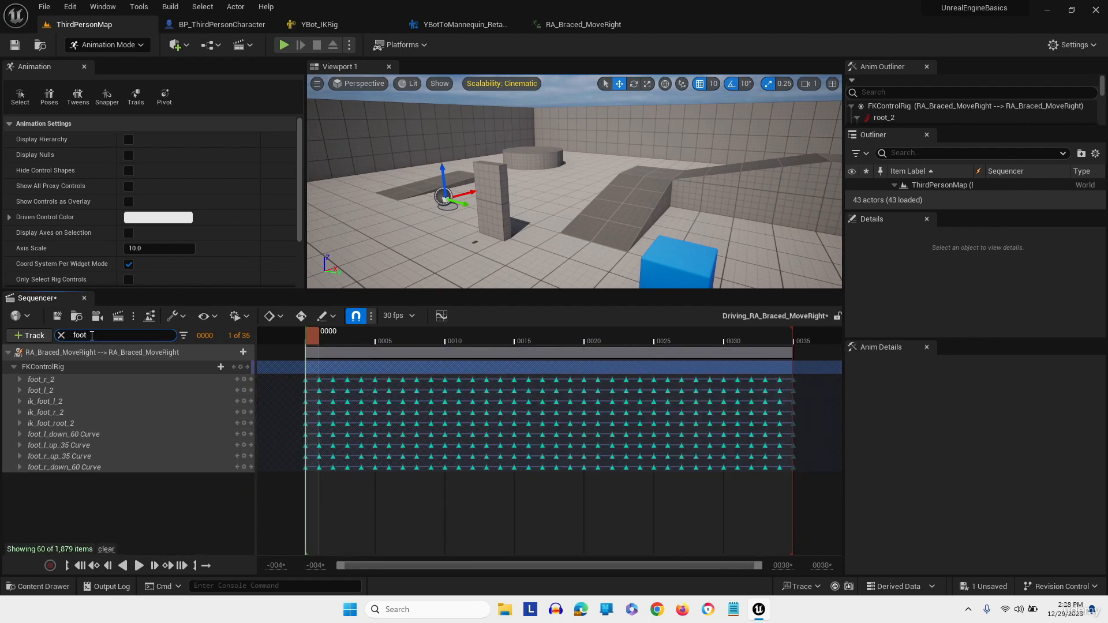
left_click(80, 403)
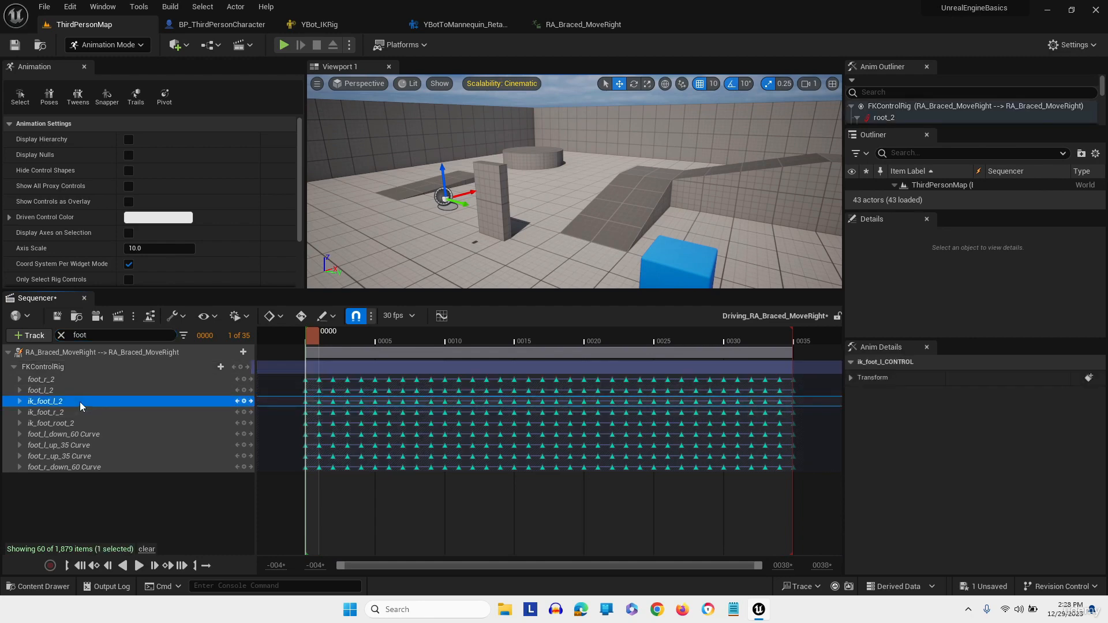
left_click(81, 412, "shift")
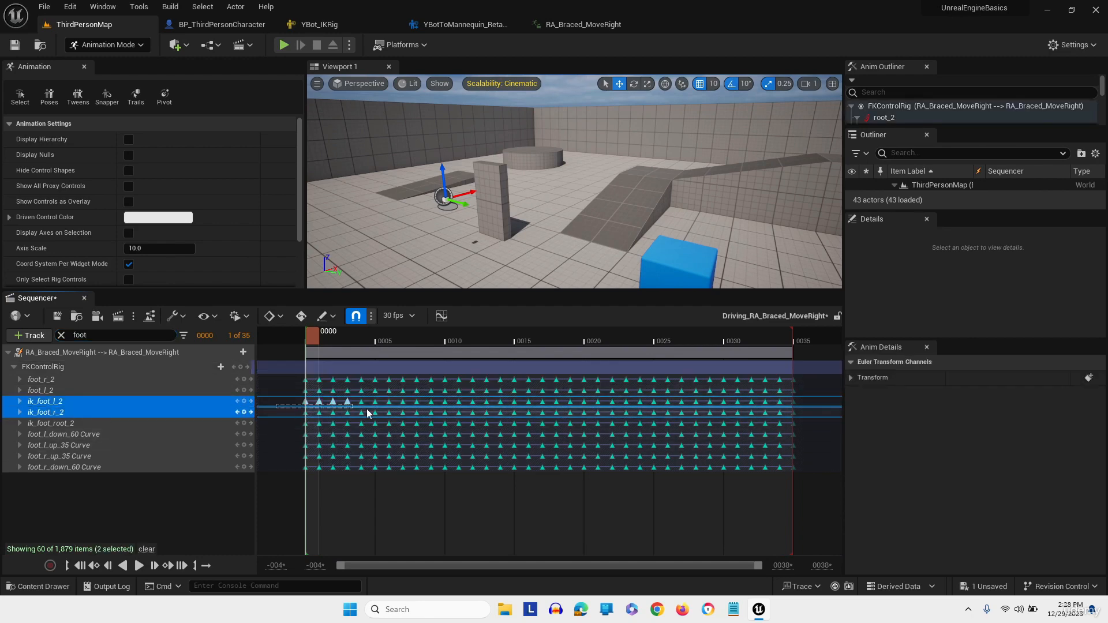
left_click_drag(793, 413, 802, 413)
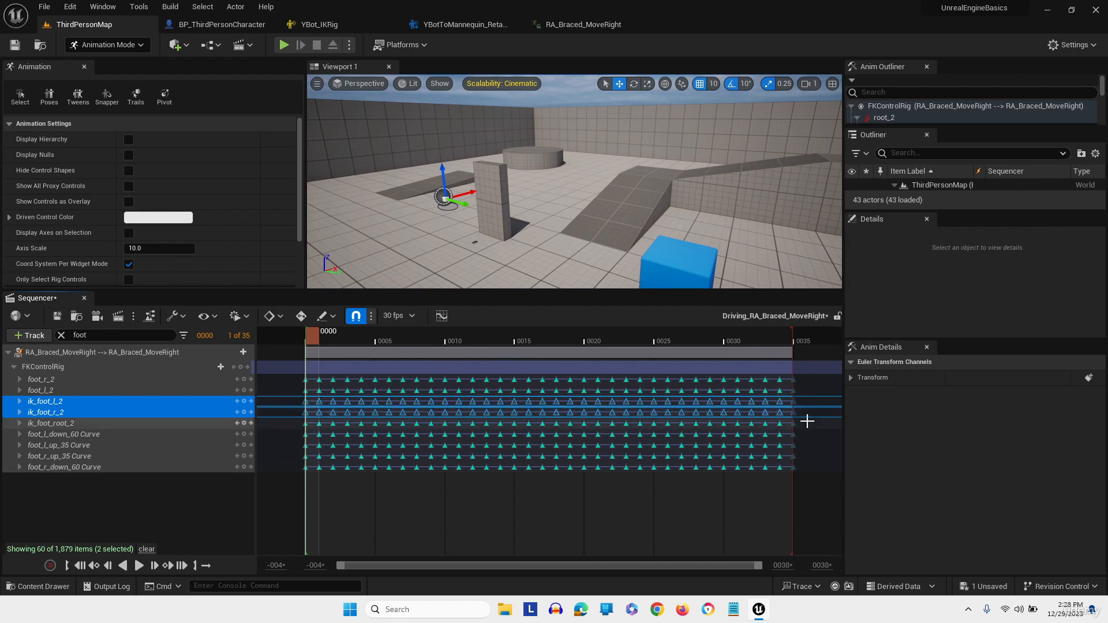
key("Delete")
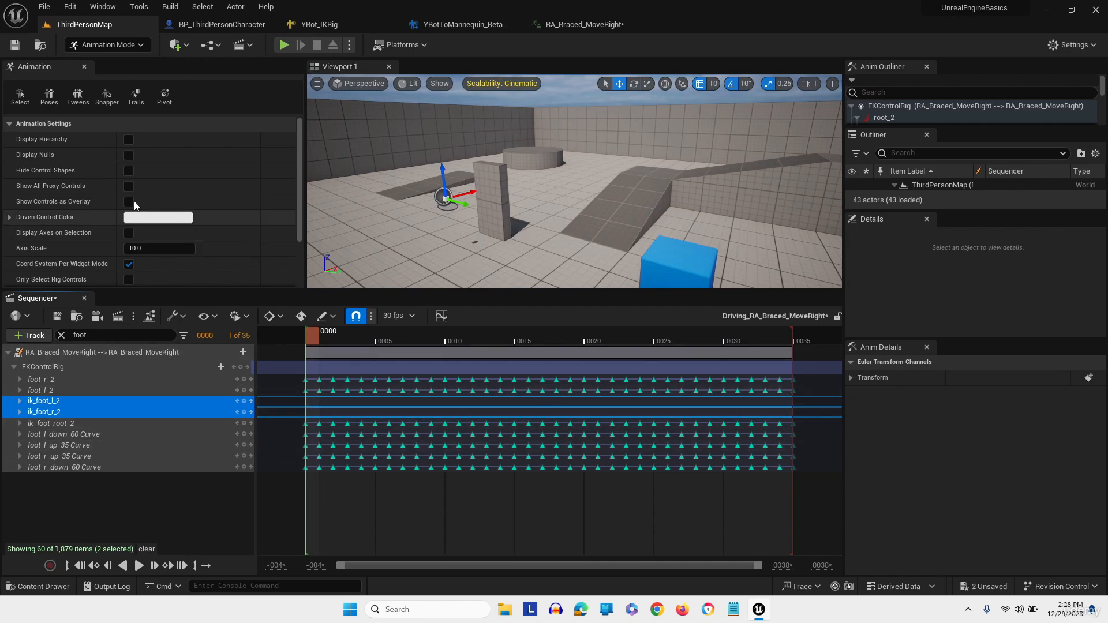
Snap the ik_foot_r control to the foot_r control as parent over the whole animation
left_click(106, 96)
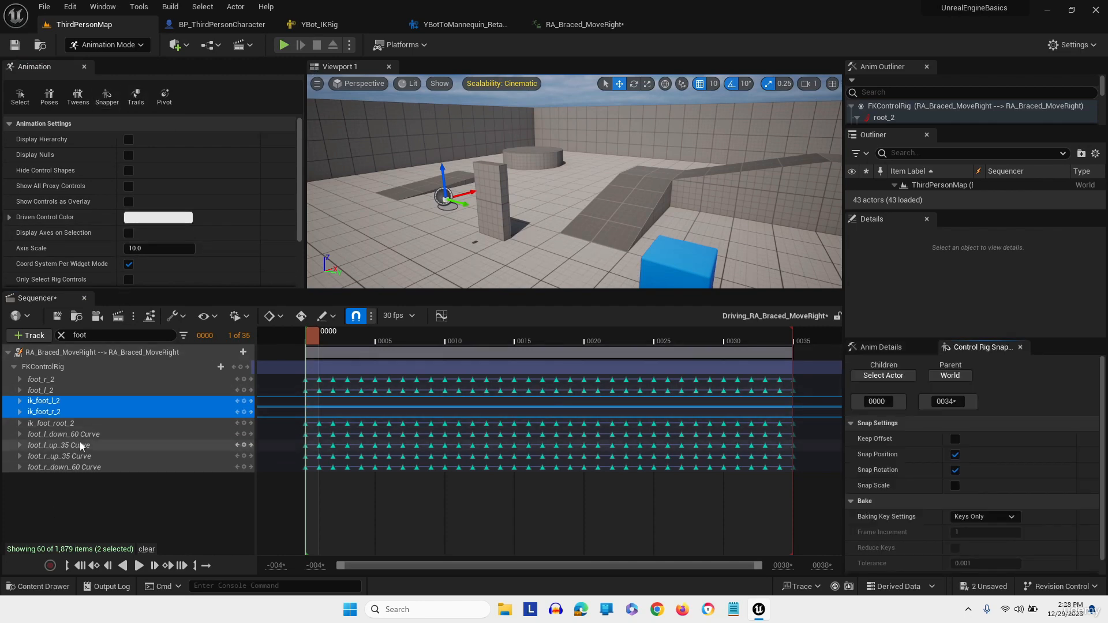
left_click(68, 414)
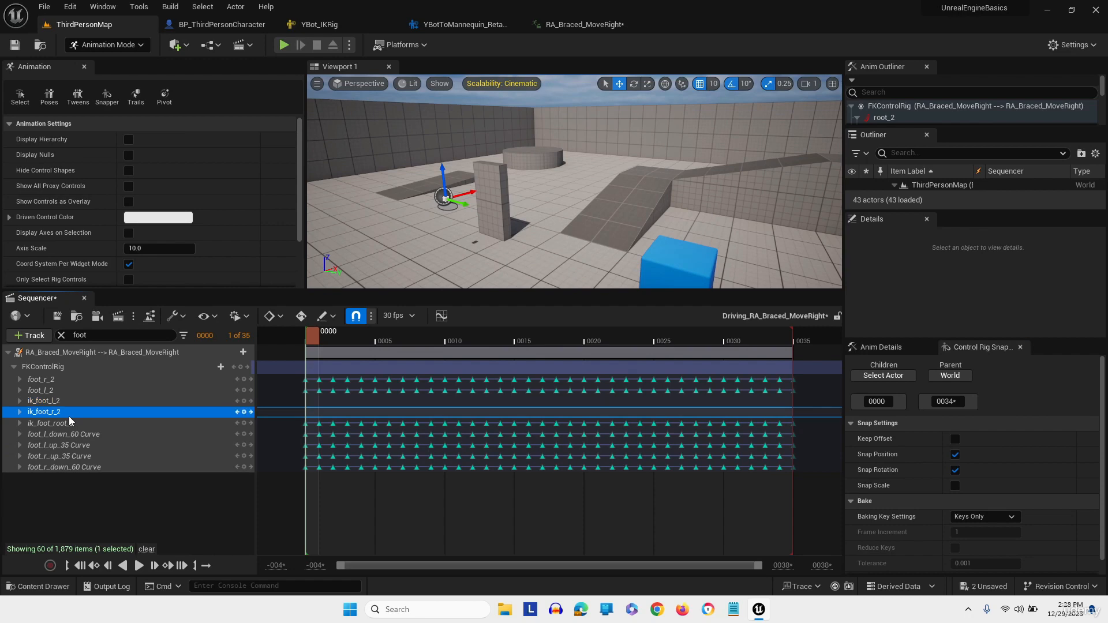
left_click(890, 376)
left_click(70, 380)
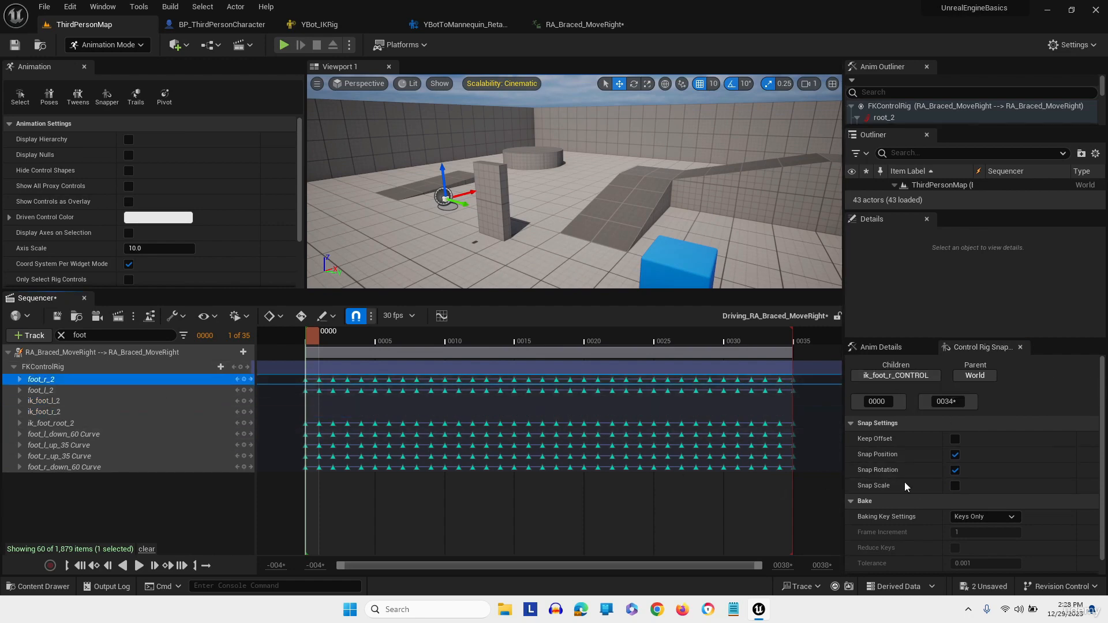
scroll(987, 514, "down", 1)
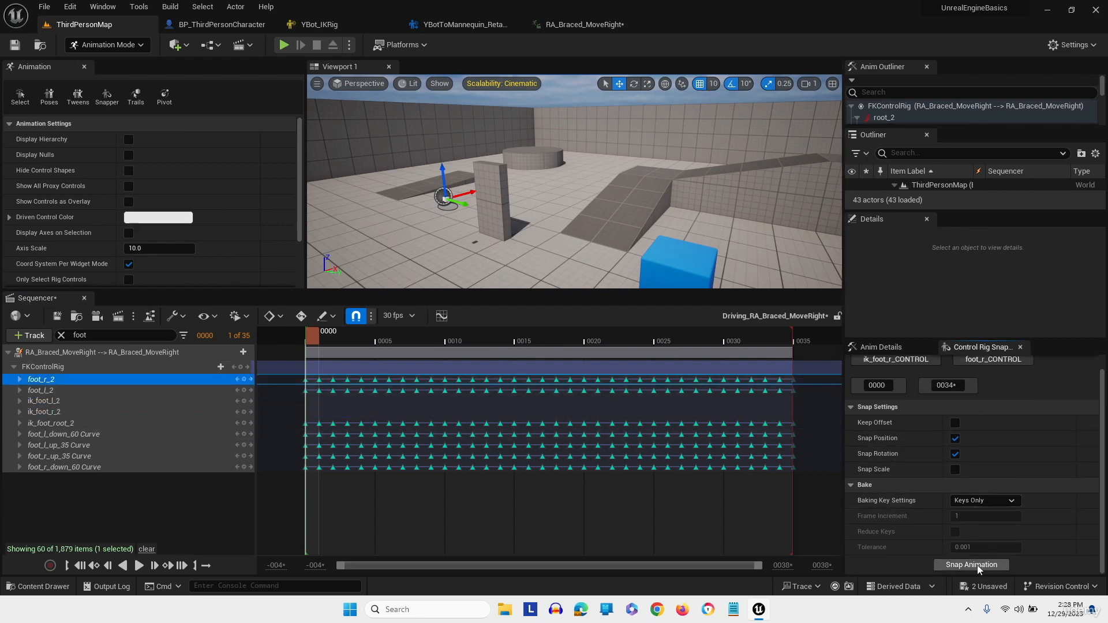
left_click(976, 565)
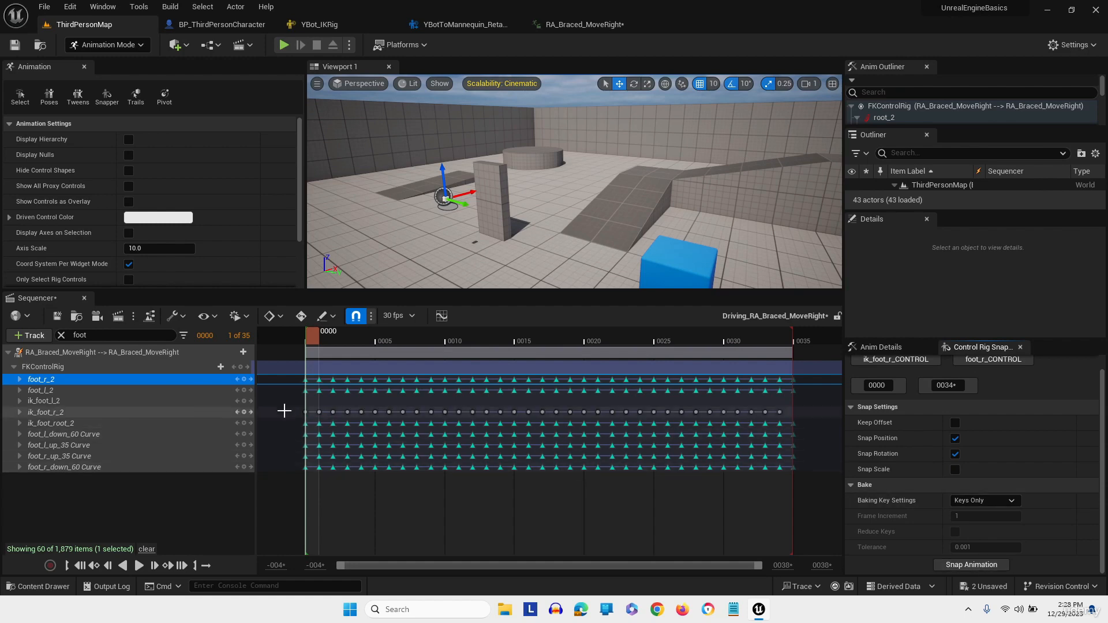
Set the interpolation of all keys on the ik_foot_r_2 track to Linear
left_click_drag(289, 408, 785, 413)
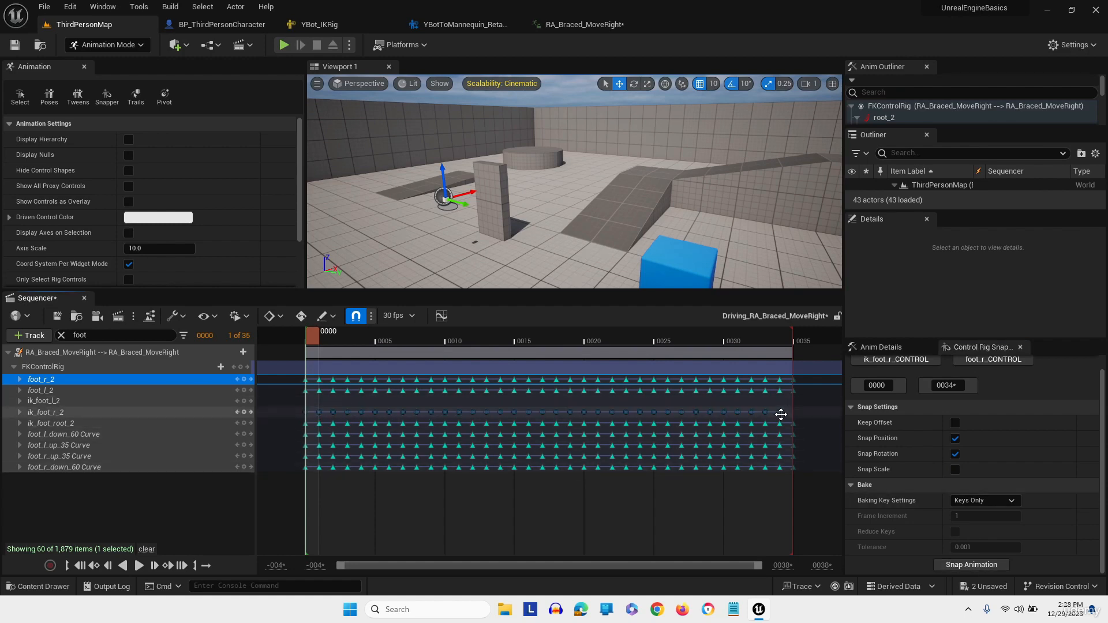
right_click(777, 413)
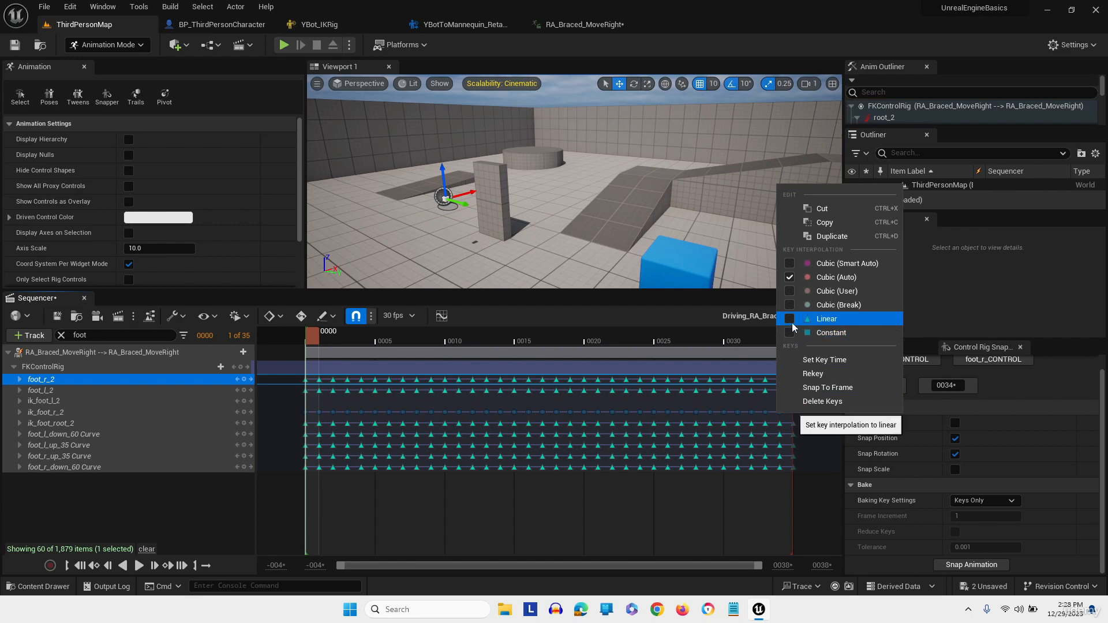
Snap the ik_foot_l control to the foot_l control as parent over the whole animation
left_click(739, 402)
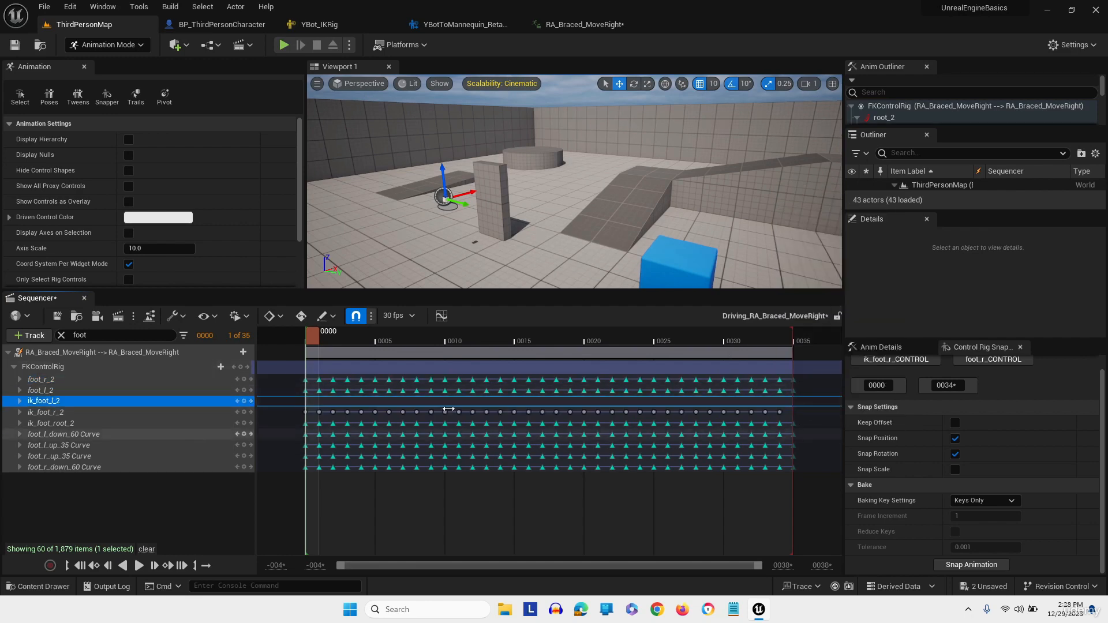
left_click(881, 360)
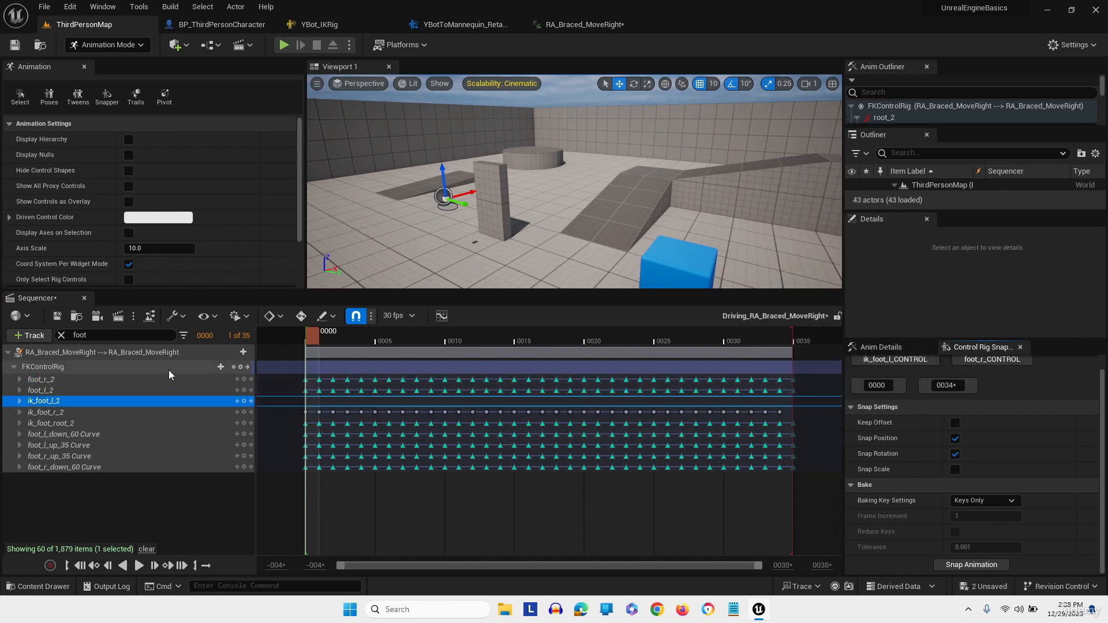
left_click(58, 391)
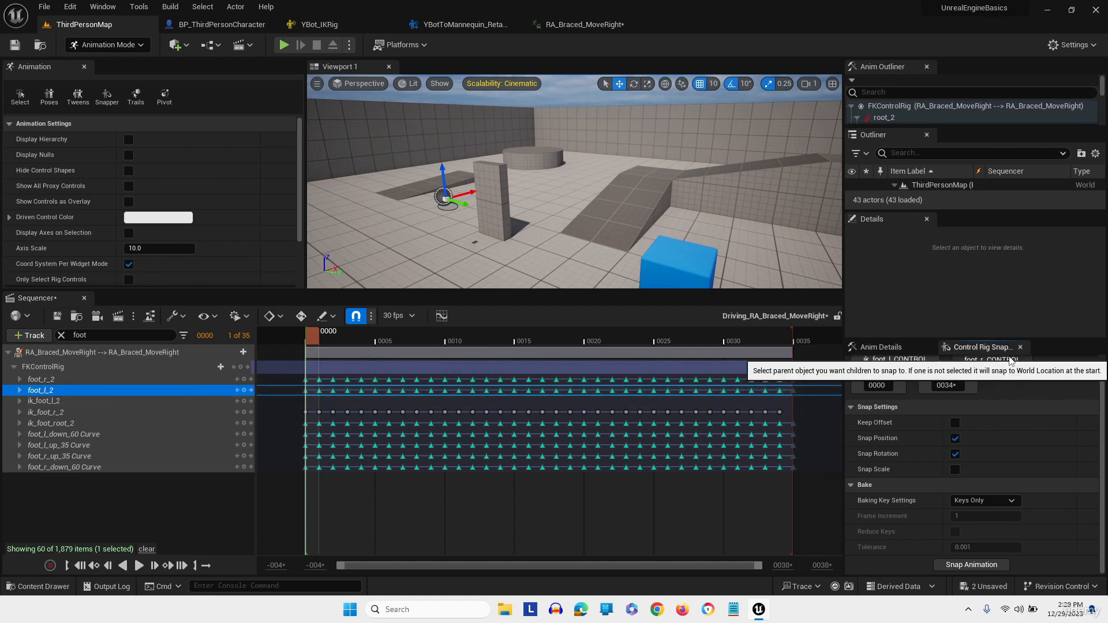
left_click(992, 360)
left_click(971, 567)
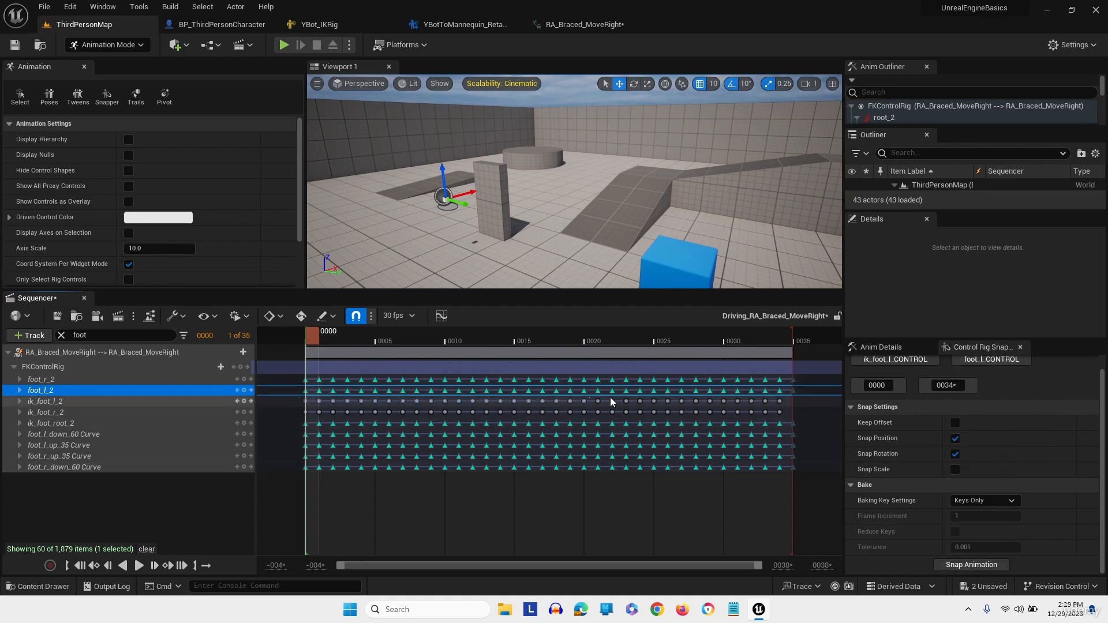
Set the interpolation of all keys on the ik_foot_l_2 track to Linear
left_click_drag(611, 401, 798, 398)
right_click(766, 401)
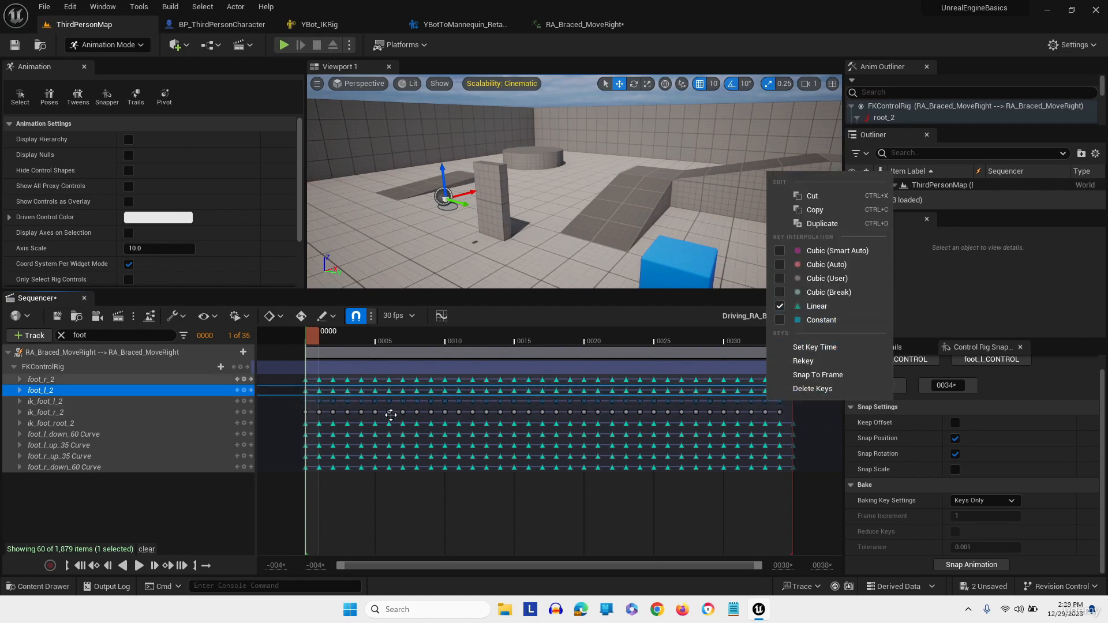
left_click(279, 513)
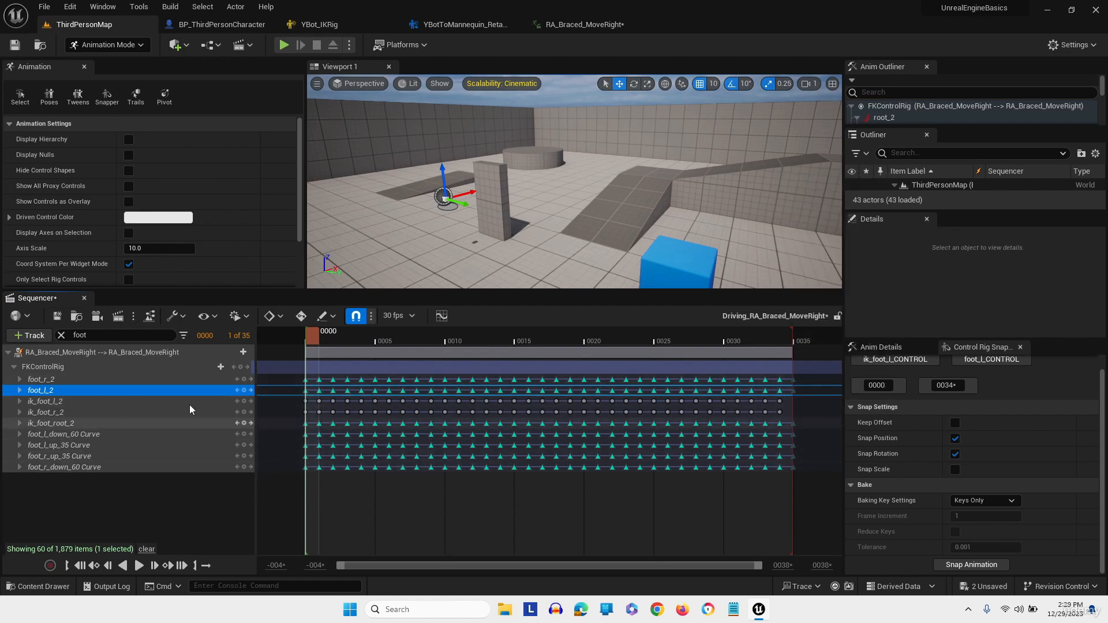
Filter the tracks by "hand" and delete all keys on ik_hand_l_2, ik_hand_r_2 and ik_hand_gun_2
left_click(118, 336)
type("hand")
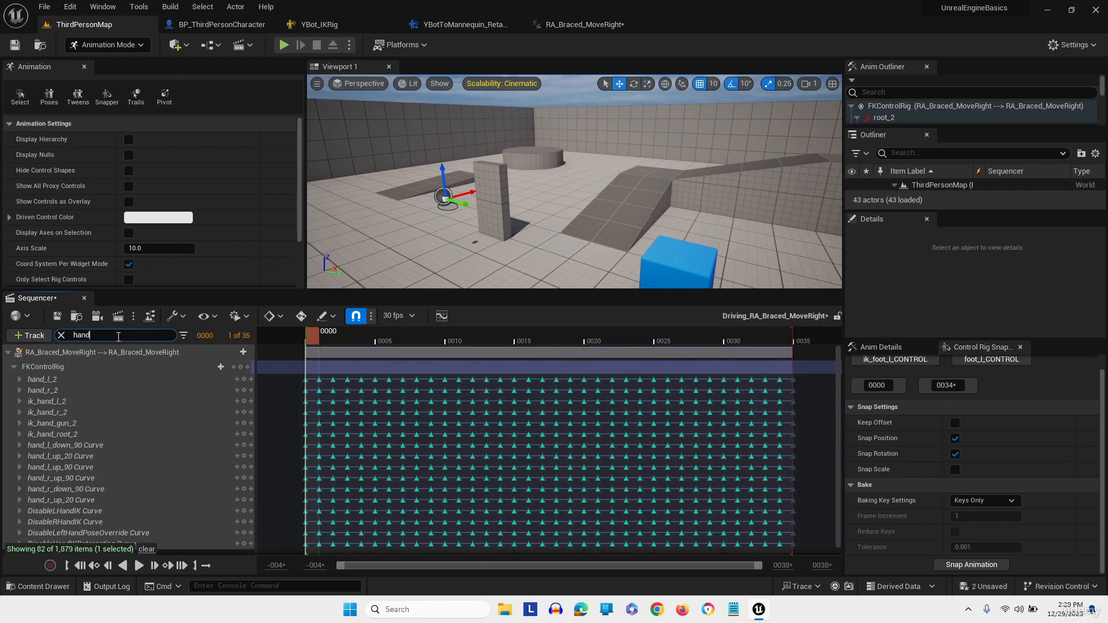
left_click(50, 405)
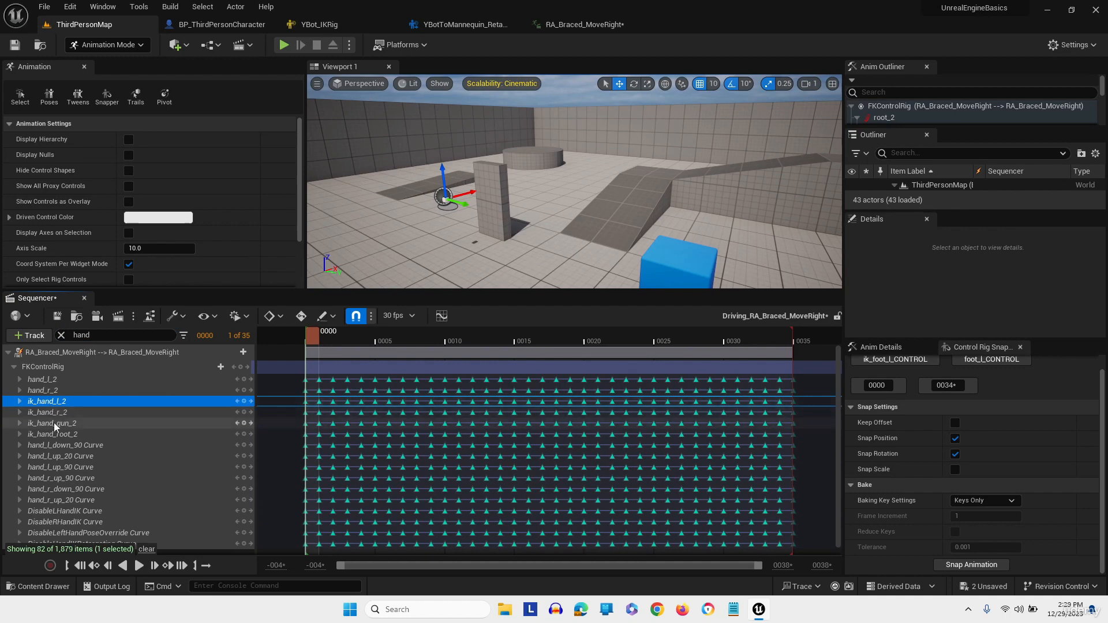
left_click(54, 423, "shift")
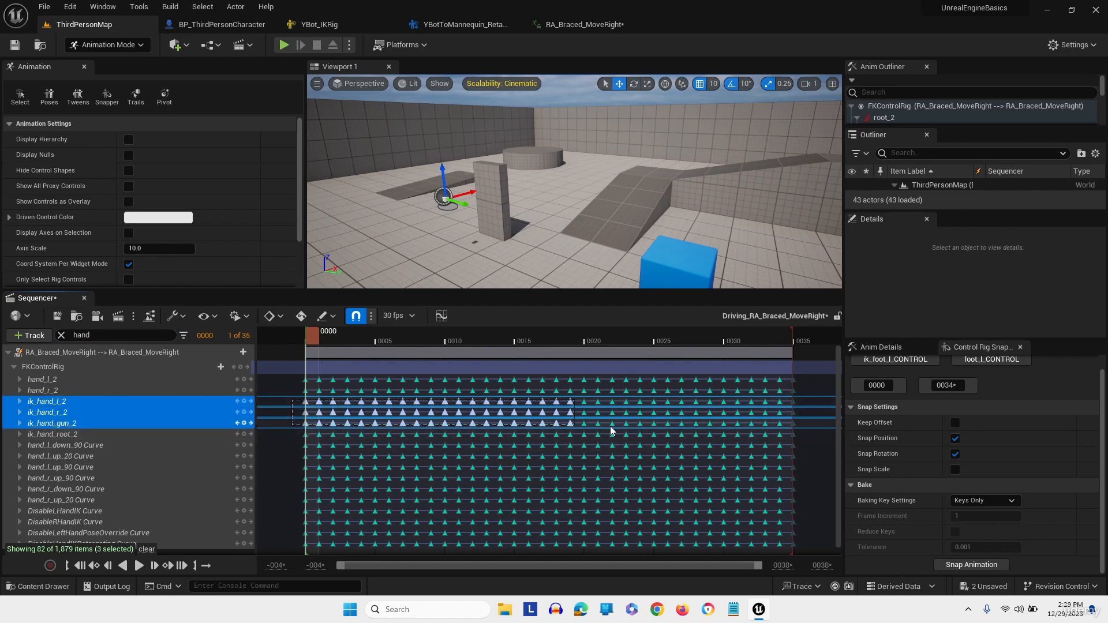
left_click_drag(819, 427, 820, 427)
key("Delete")
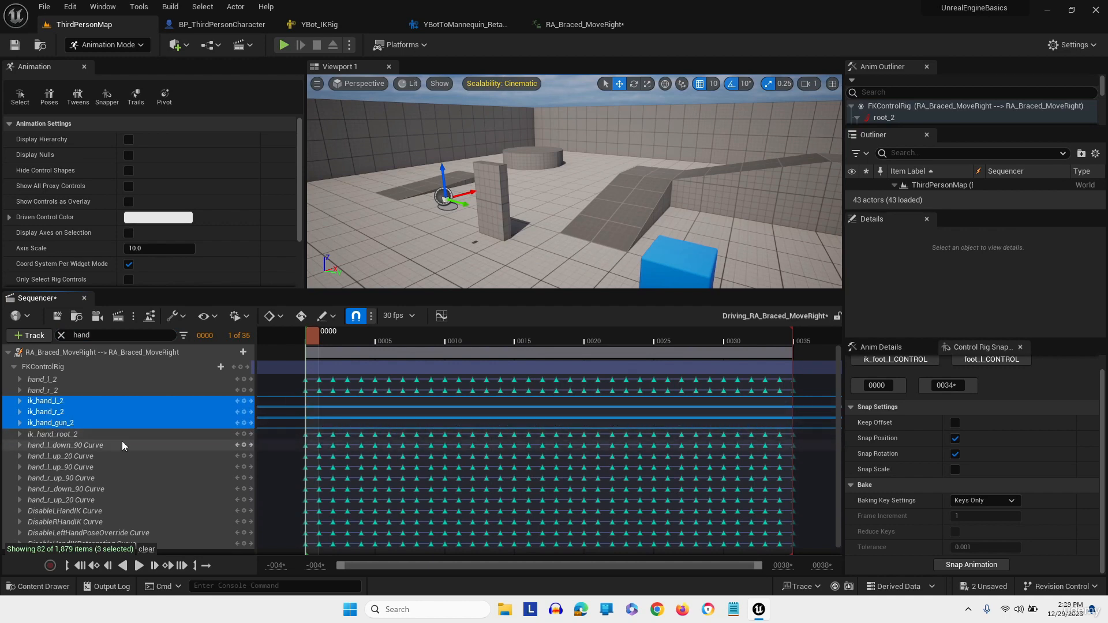
Snap the ik_hand_gun control to the hand_r control as parent and set the ik_hand_gun_2 keys to Linear interpolation
left_click(348, 425)
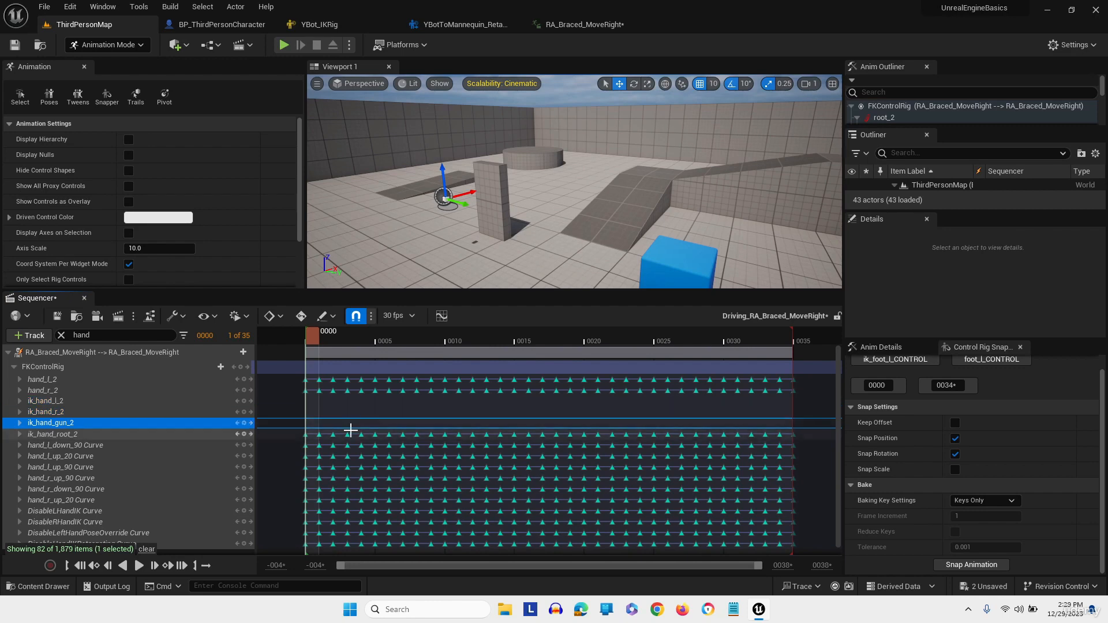
left_click(895, 359)
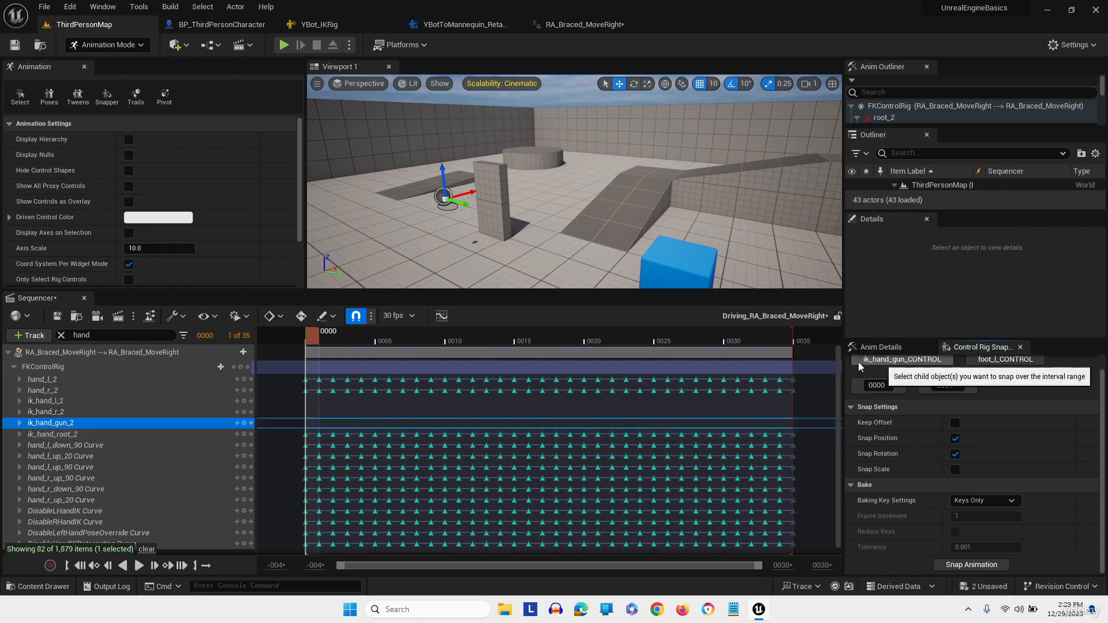
left_click(43, 390)
left_click(993, 364)
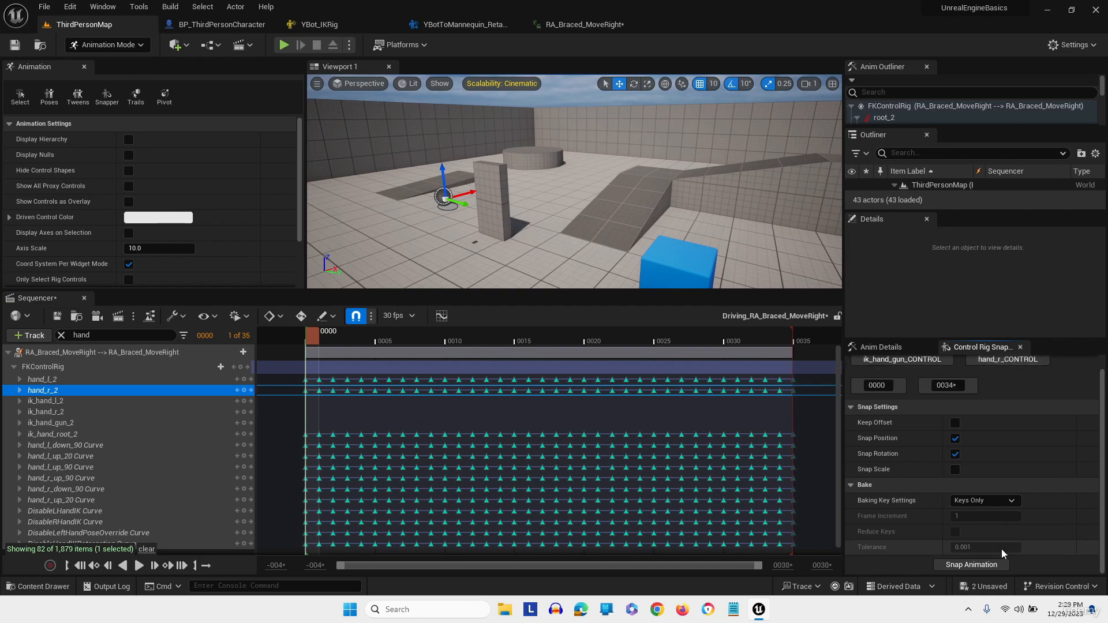
left_click(968, 566)
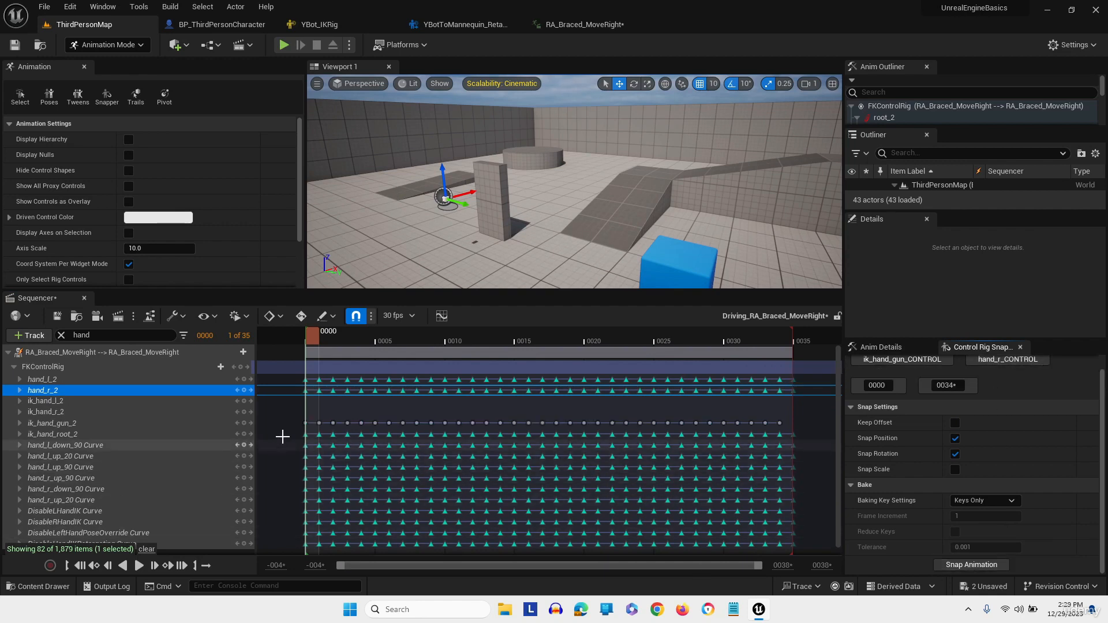
left_click_drag(799, 425, 799, 426)
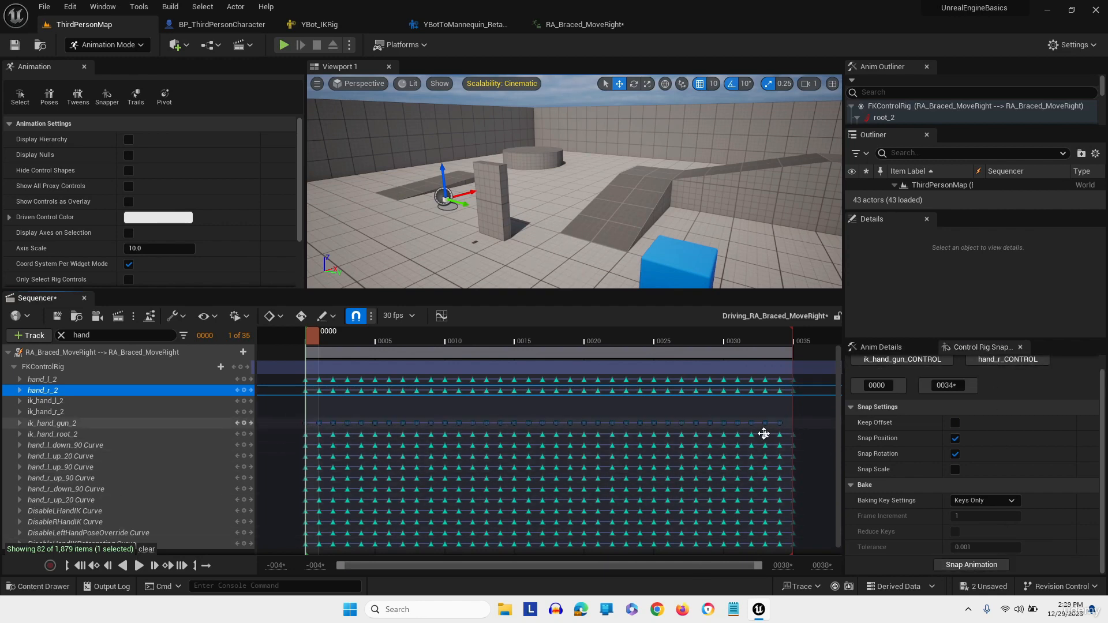
right_click(767, 423)
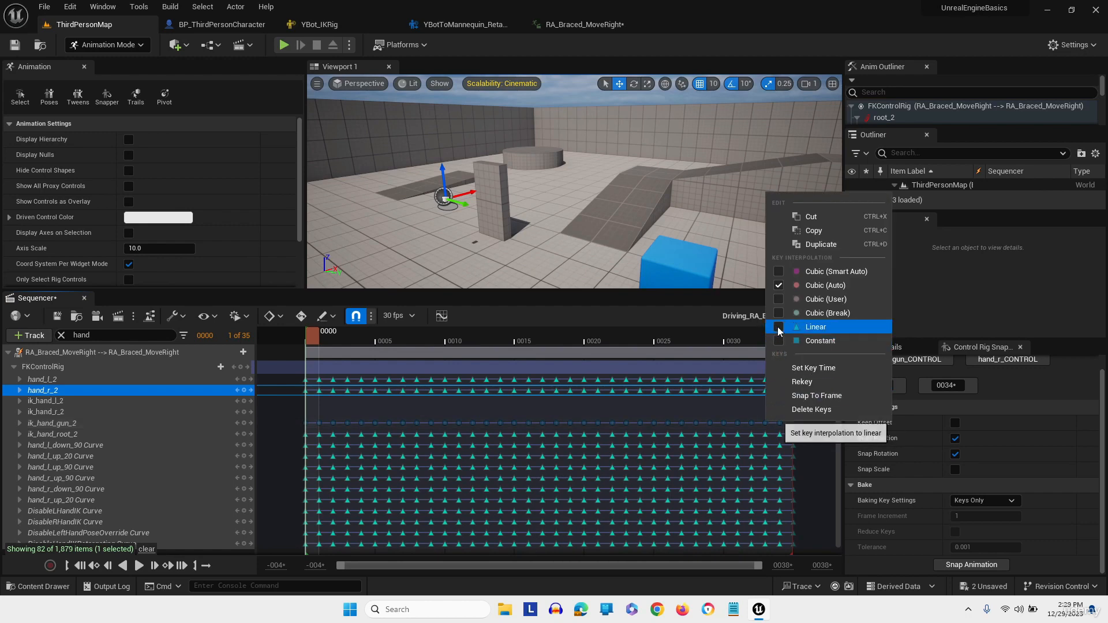
left_click(785, 327)
Snap the ik_hand_r control to the hand_r control and set all keys on the ik_hand_r_2 track to Linear
left_click(52, 411)
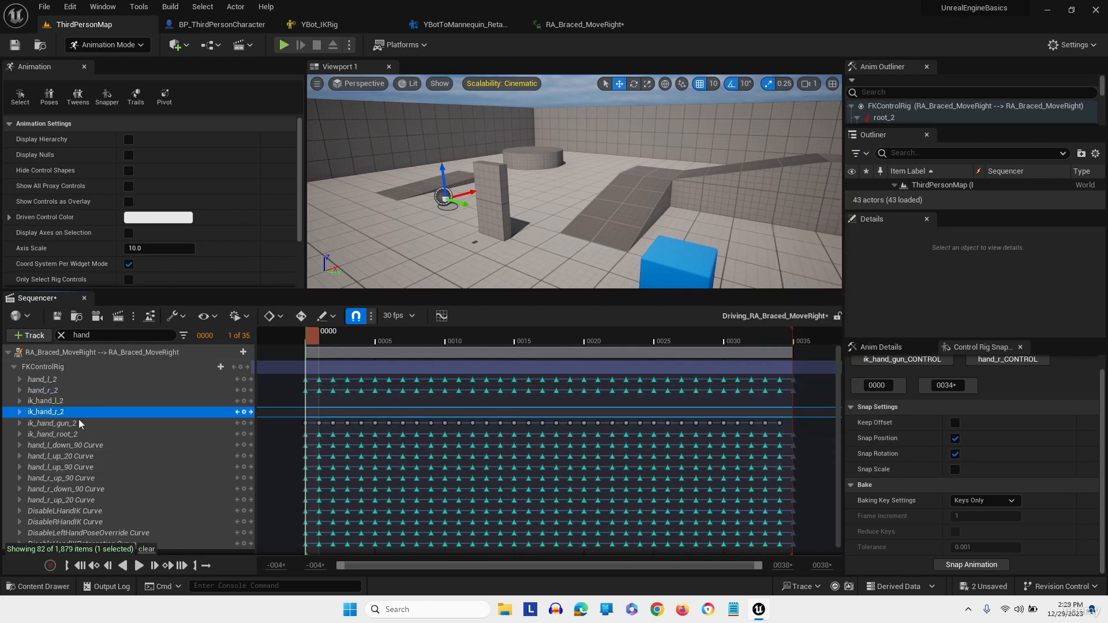
left_click(918, 364)
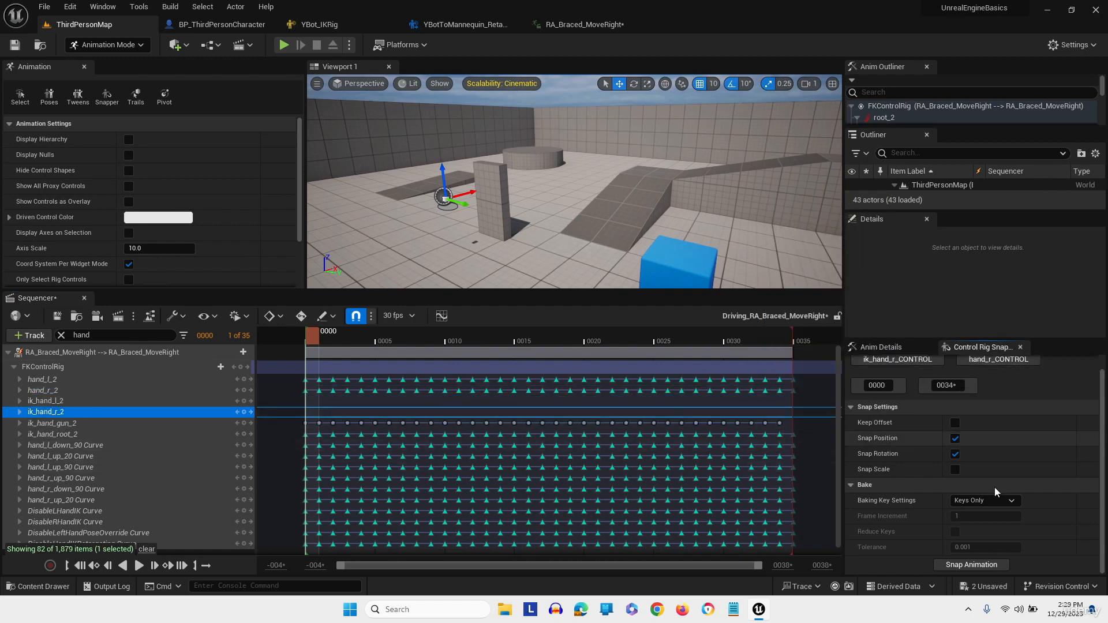
left_click(976, 564)
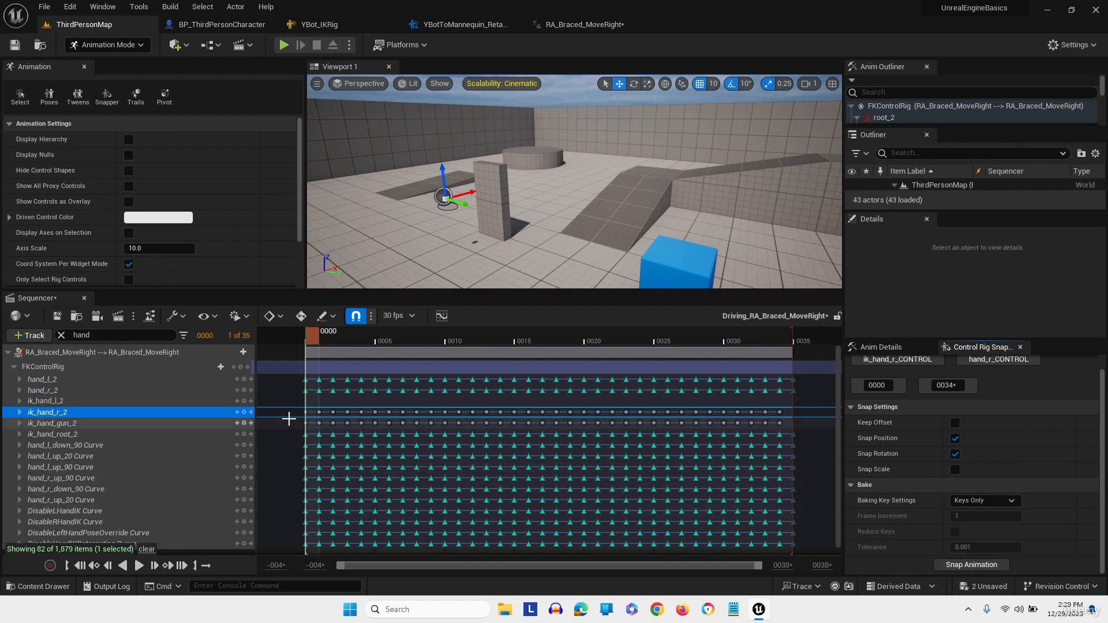
left_click_drag(515, 418, 797, 410)
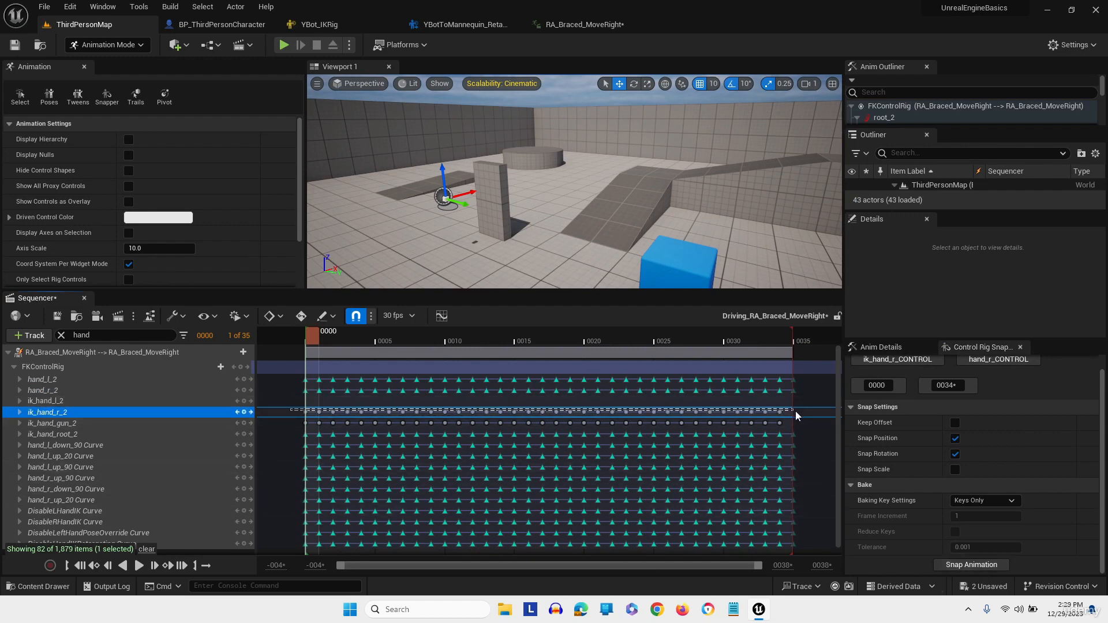
right_click(767, 409)
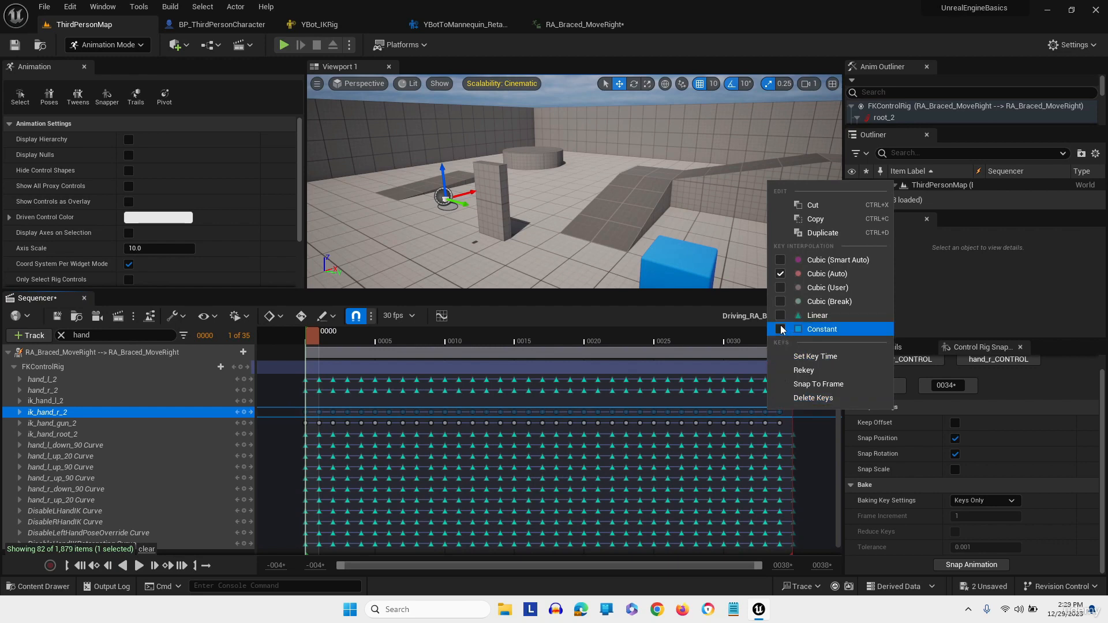
left_click(818, 315)
Snap the ik_hand_l control to the hand_l control as parent and set the ik_hand_l_2 keys to Linear interpolation
left_click(139, 400)
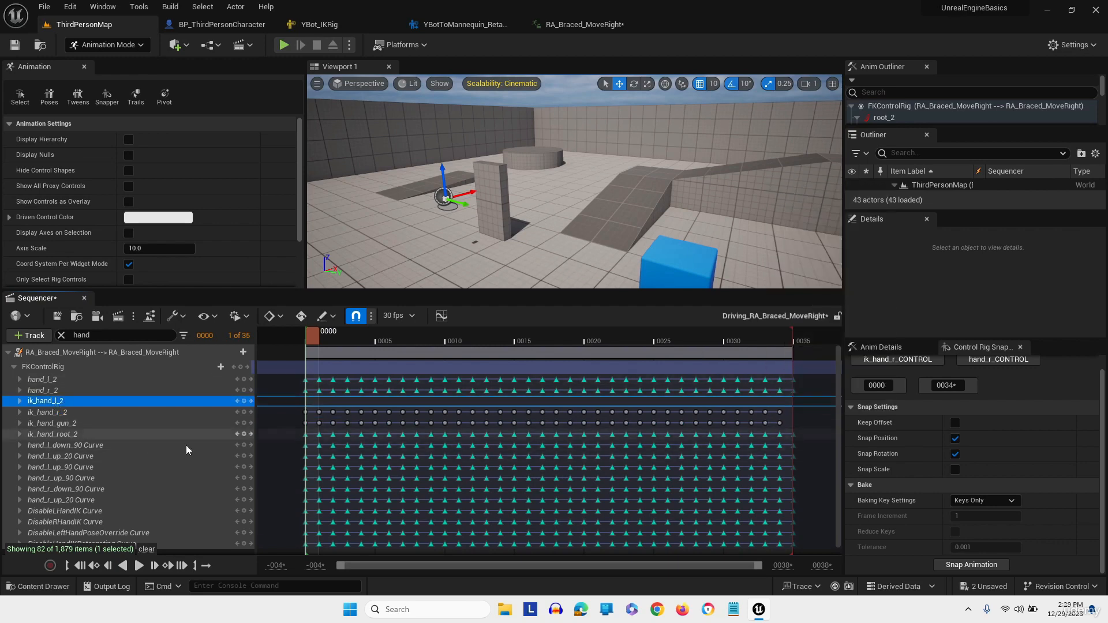
left_click(874, 362)
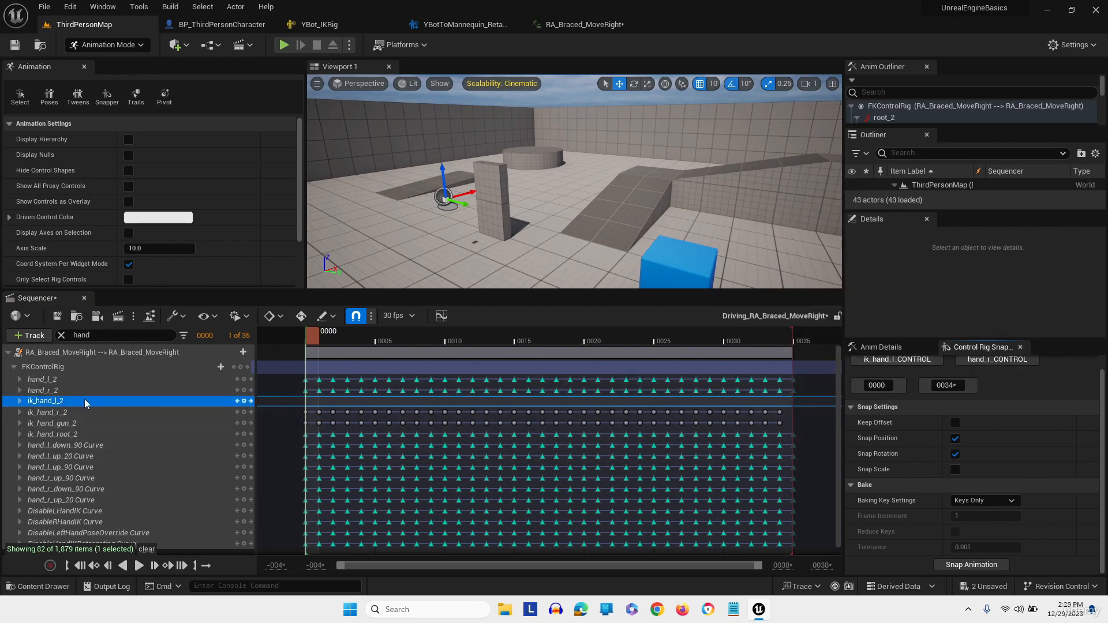
left_click(35, 380)
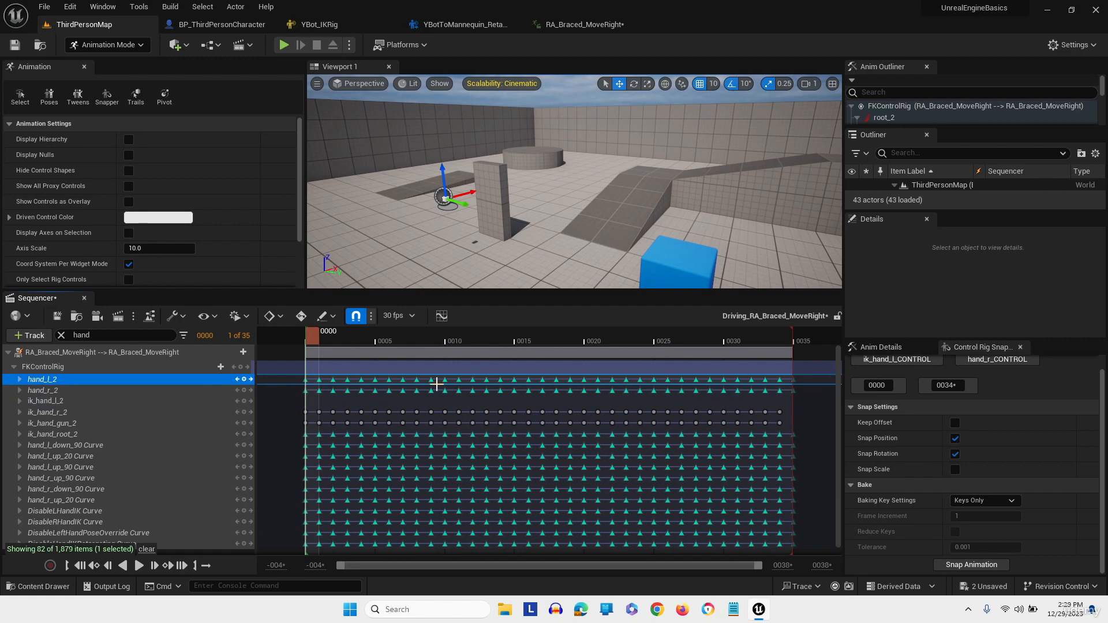
left_click(997, 359)
left_click(970, 565)
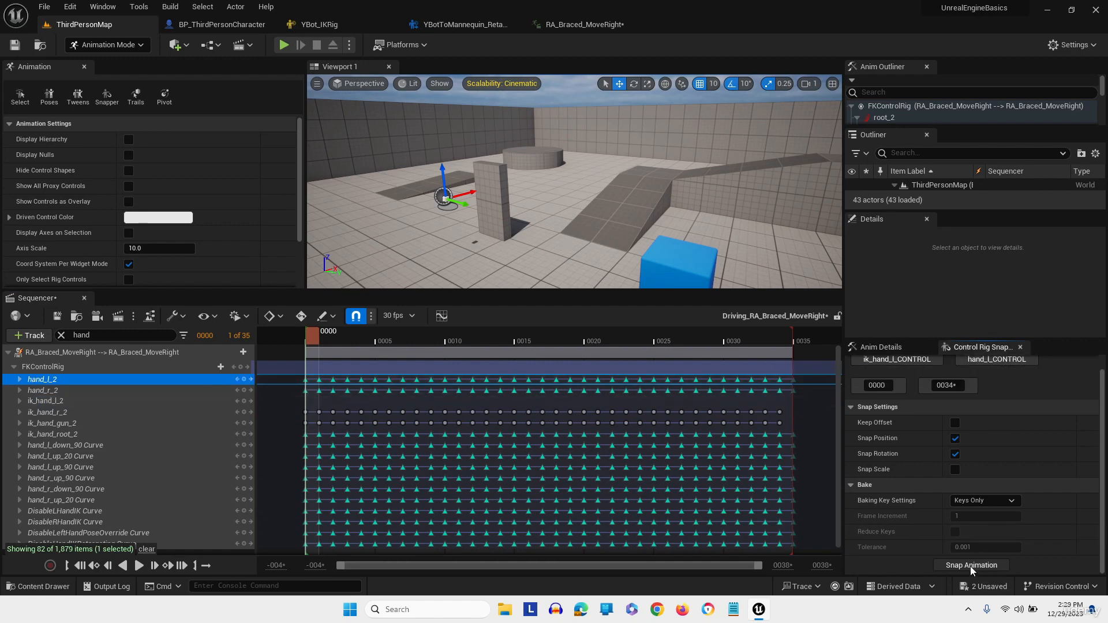
left_click_drag(295, 394, 377, 410)
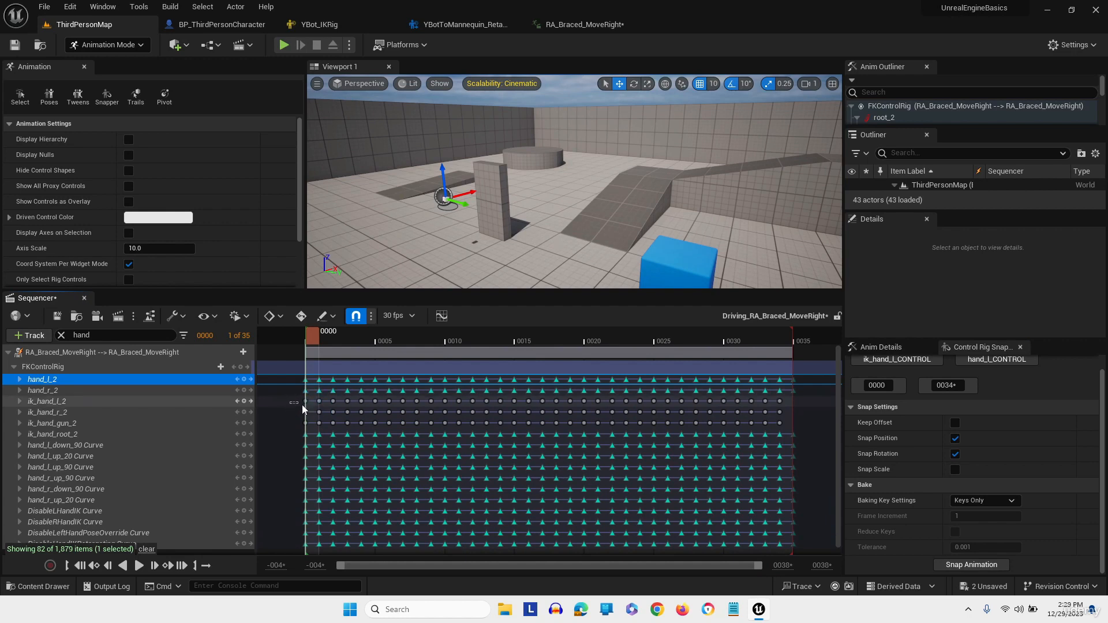
right_click(765, 400)
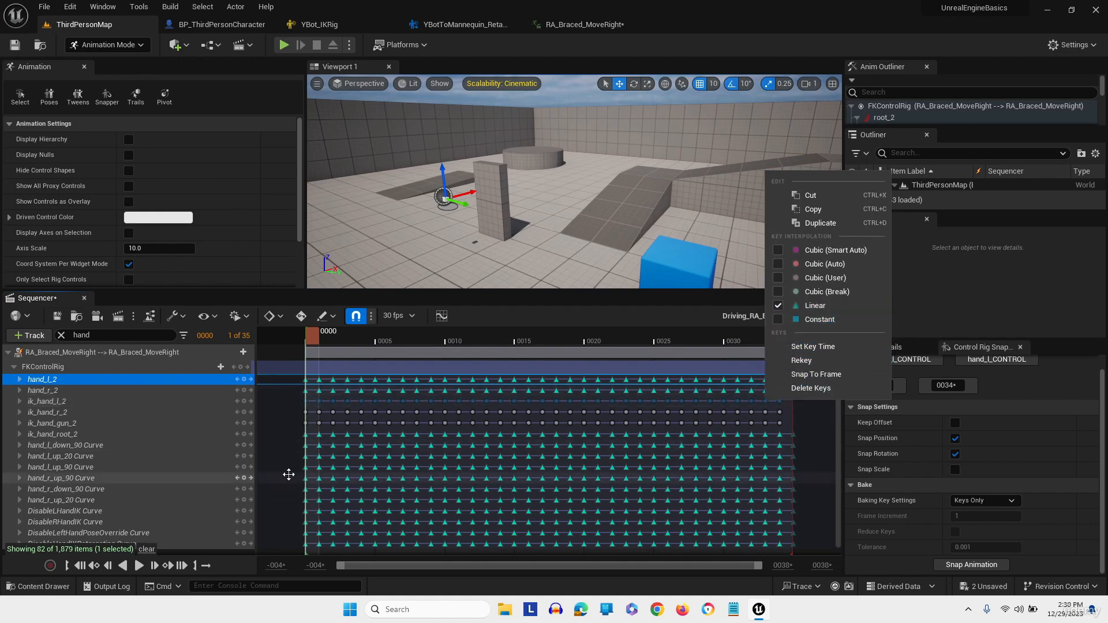
left_click(288, 474)
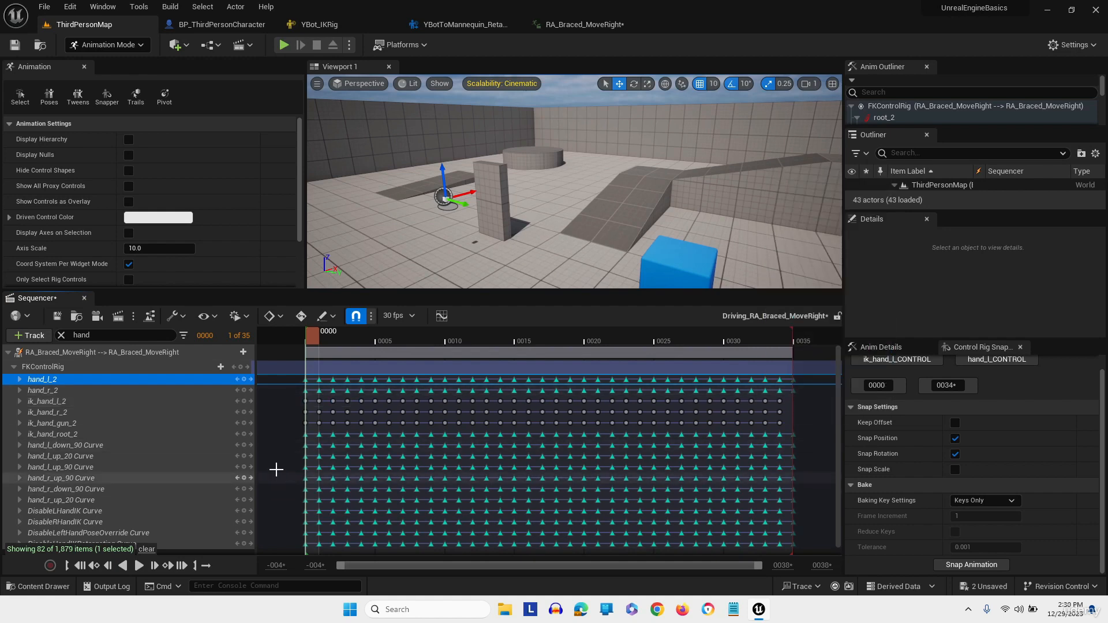
Save the level sequence and filter its tracks by "foot" to check the IK foot keys
left_click(58, 321)
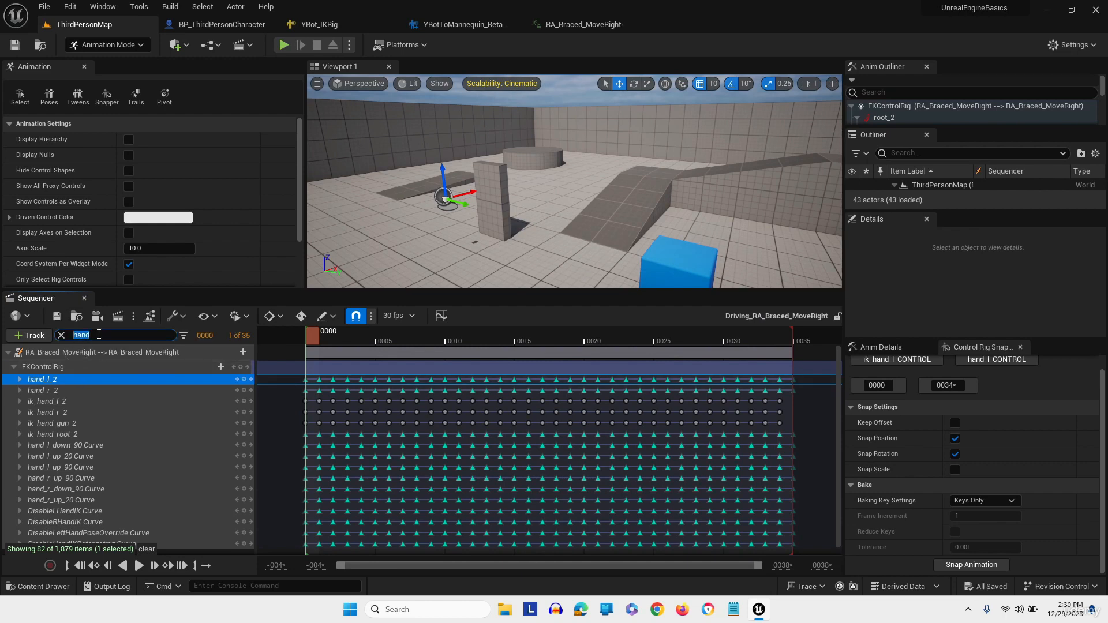
left_click(99, 334)
type("foot")
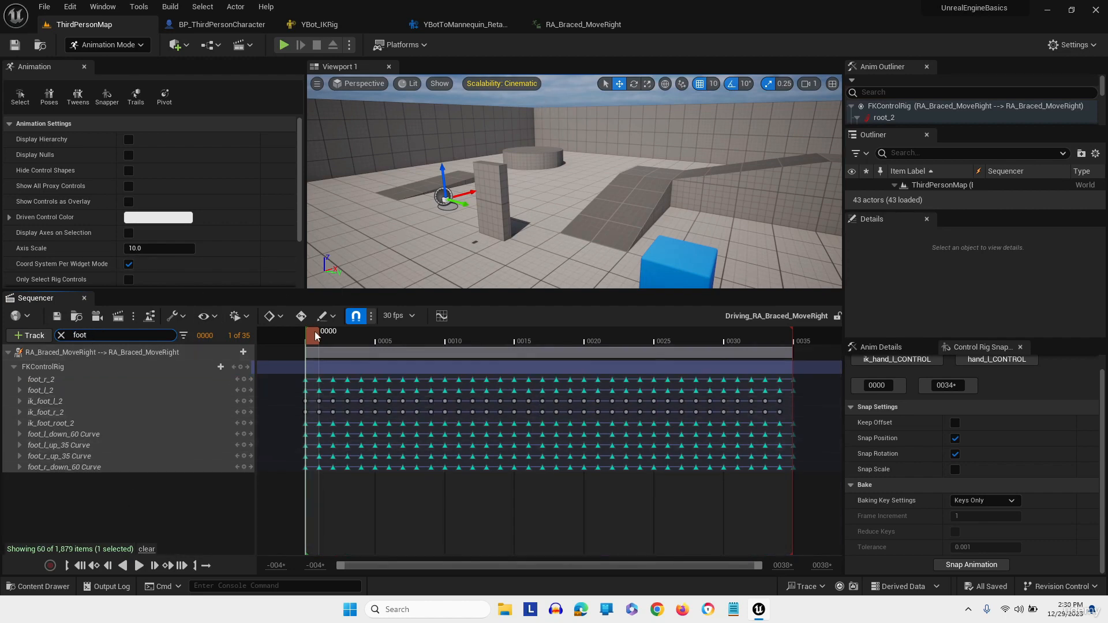
Remove all curves and the Asset User Data entry from the RA_Braced_MoveRight animation and save it
left_click(583, 24)
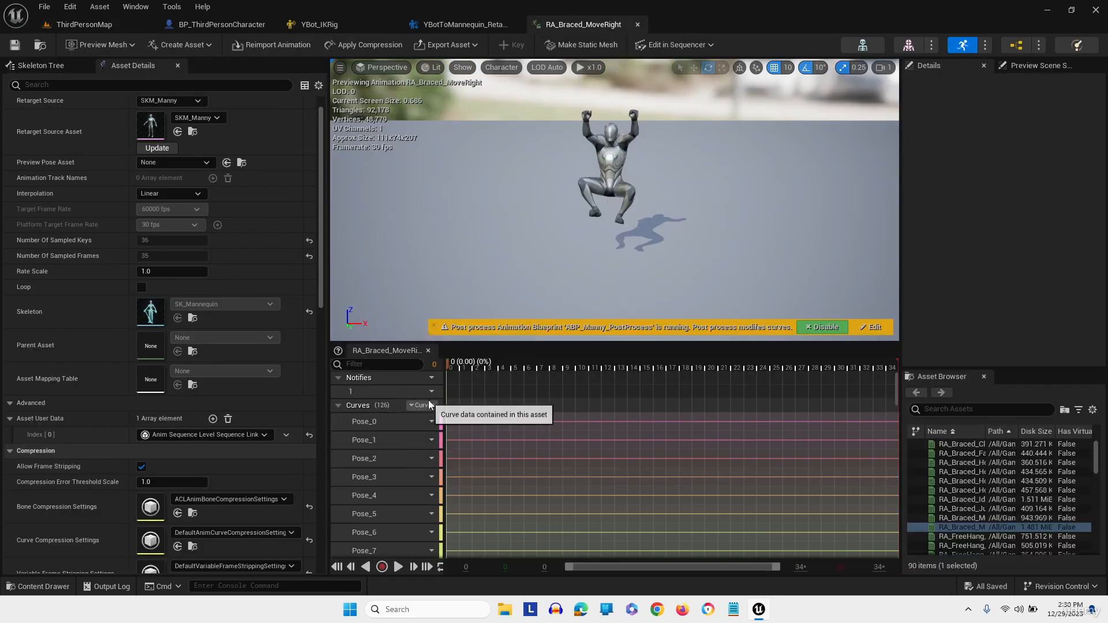
left_click(429, 405)
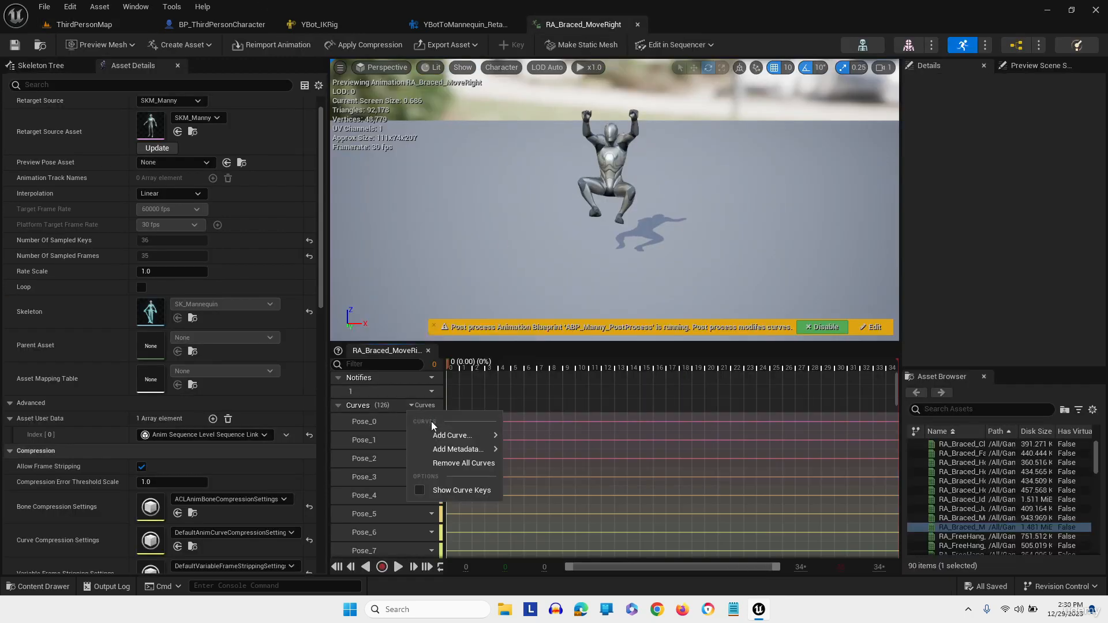
left_click(442, 465)
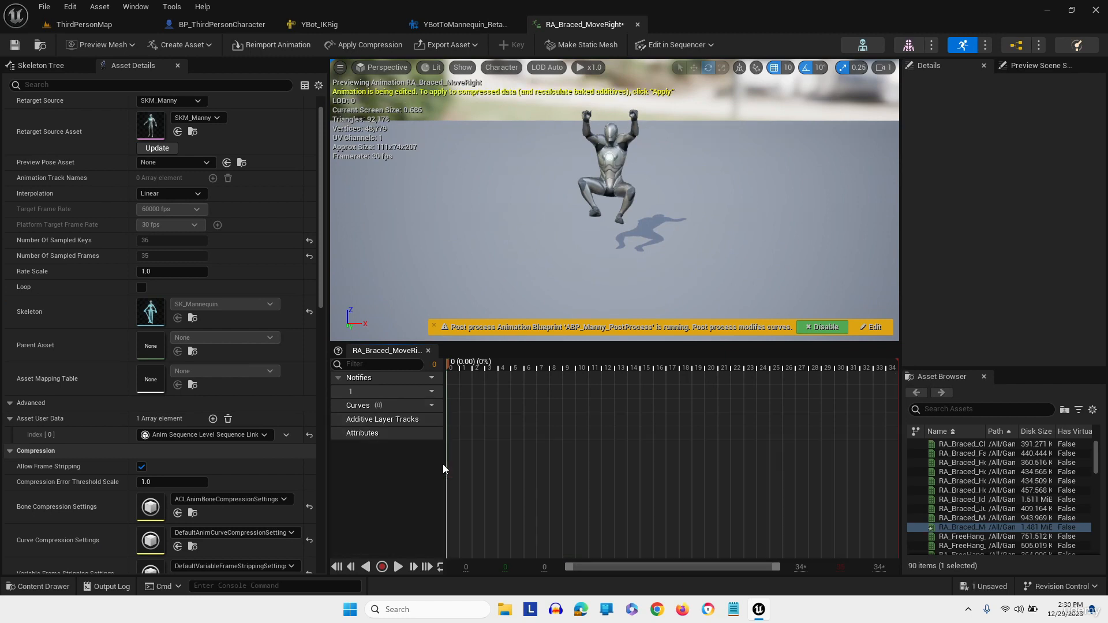
left_click(228, 419)
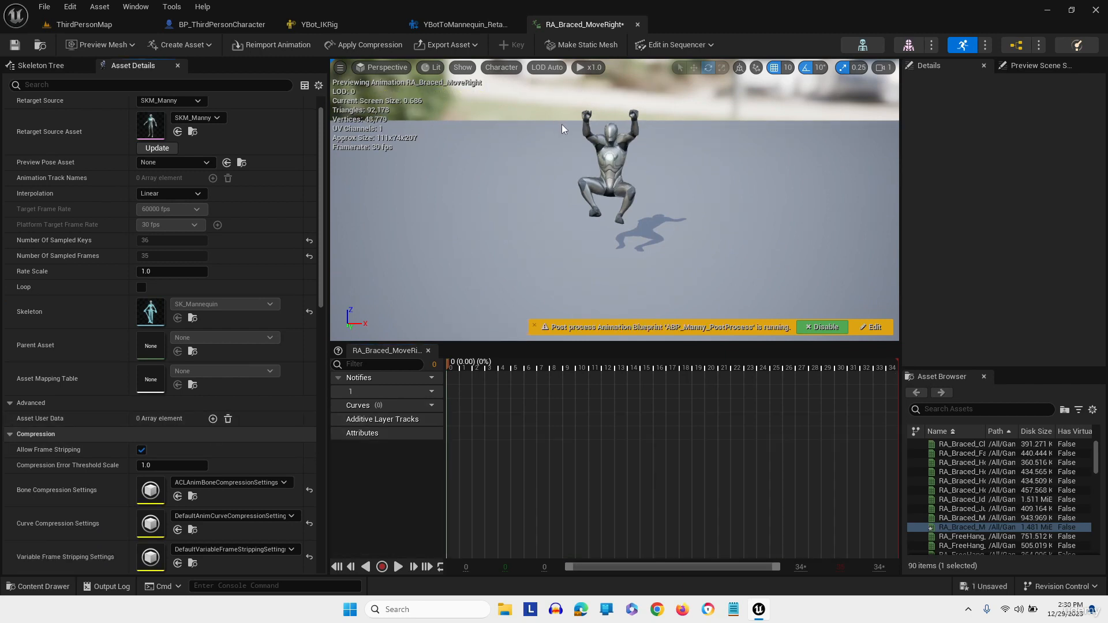
left_click(16, 48)
Force delete the RA_Braced_MoveRight folder with its level sequence from the Braced folder
left_click(38, 586)
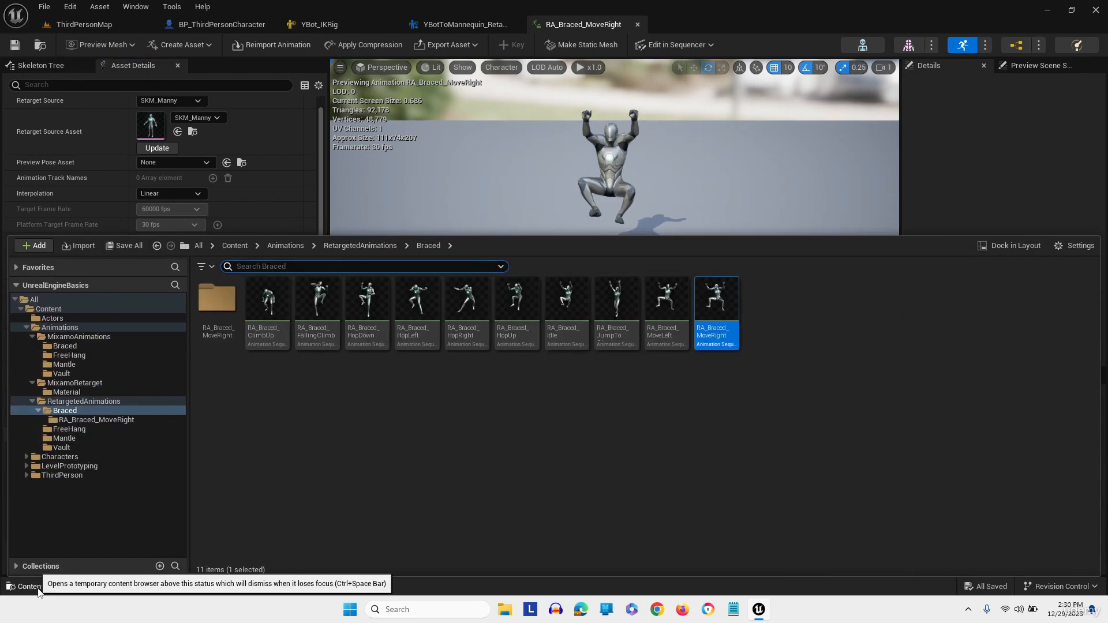
left_click(226, 301)
key("Delete")
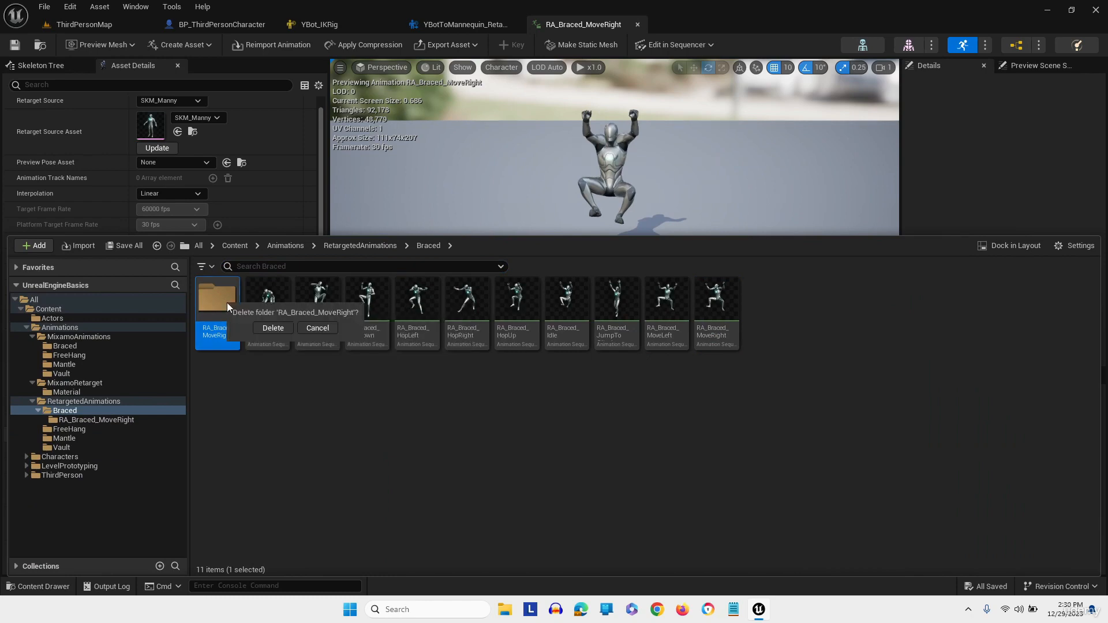
left_click(278, 327)
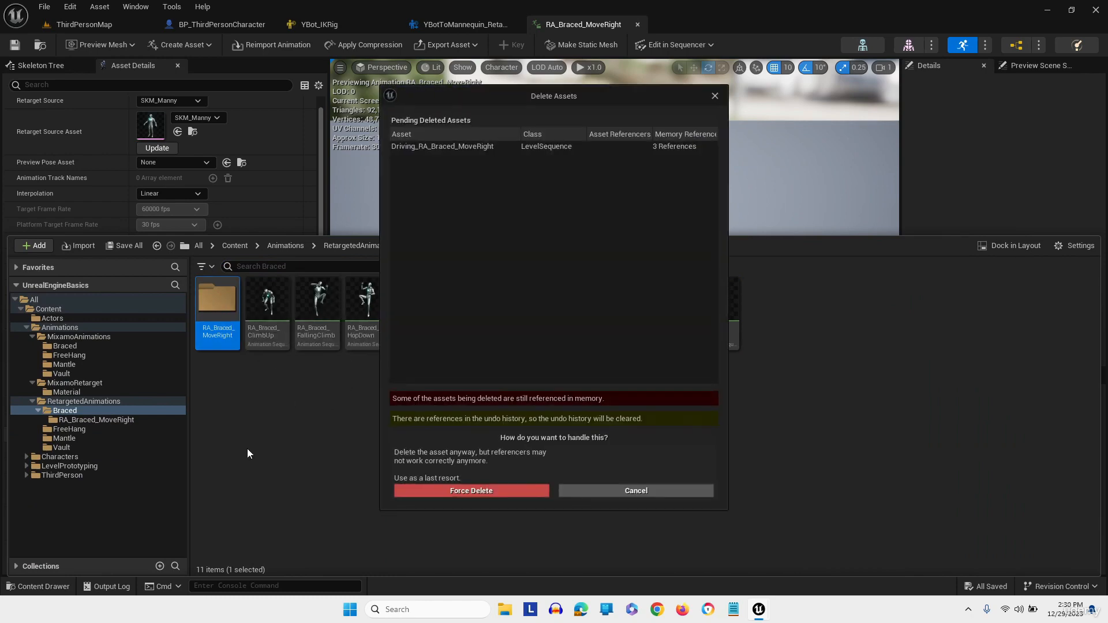
left_click(469, 492)
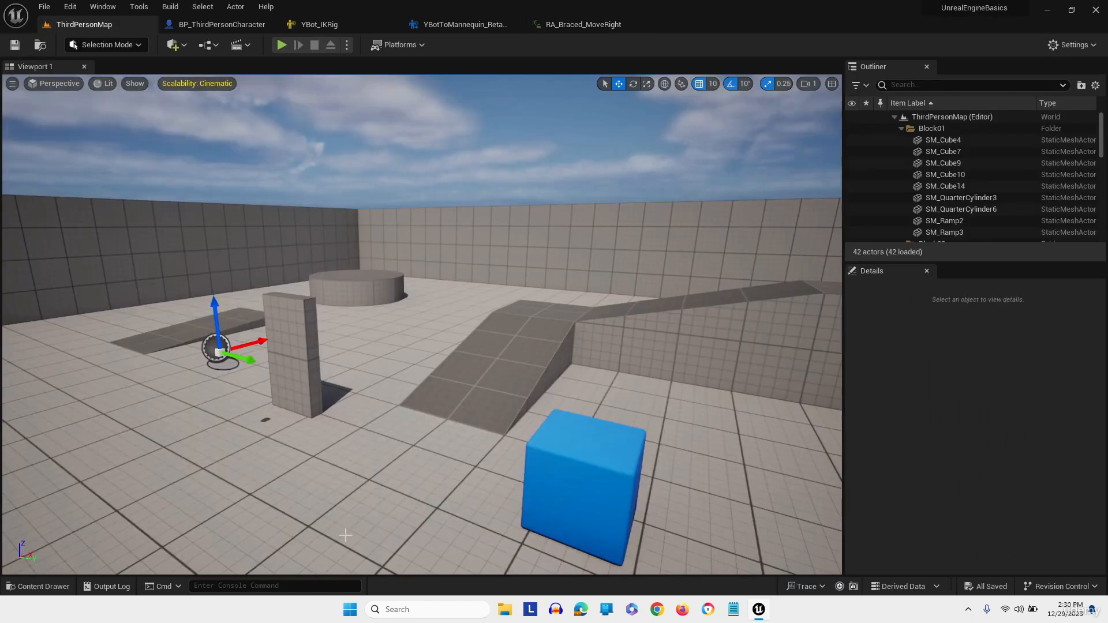
Open the RA_FreeHang_Idle animation from the FreeHang folder in RetargetedAnimations
left_click(38, 586)
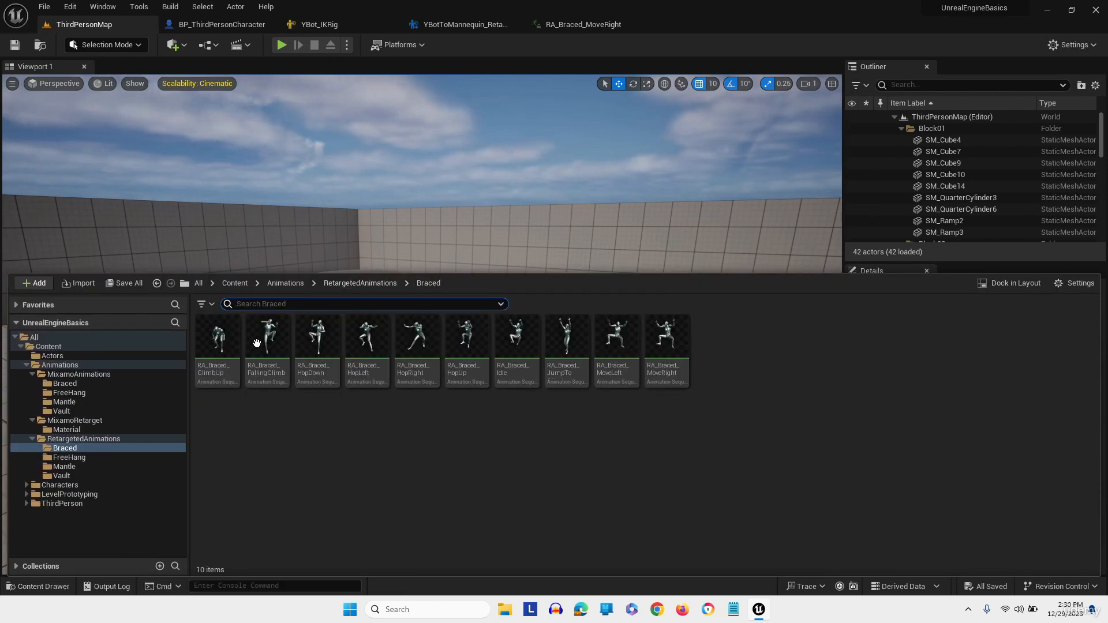
left_click(383, 284)
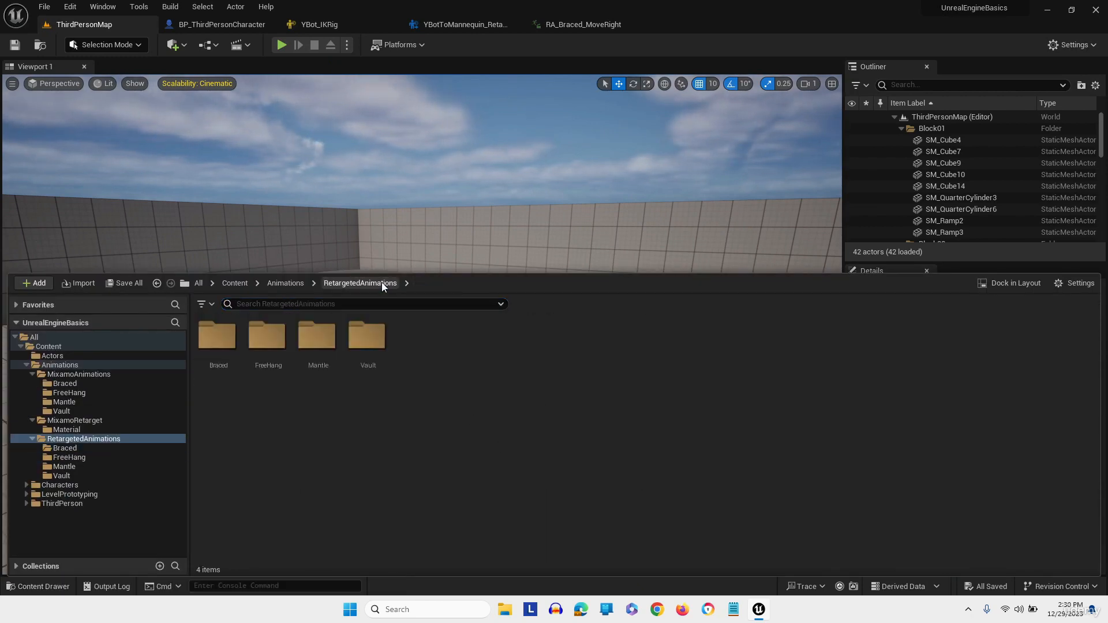
double_click(266, 335)
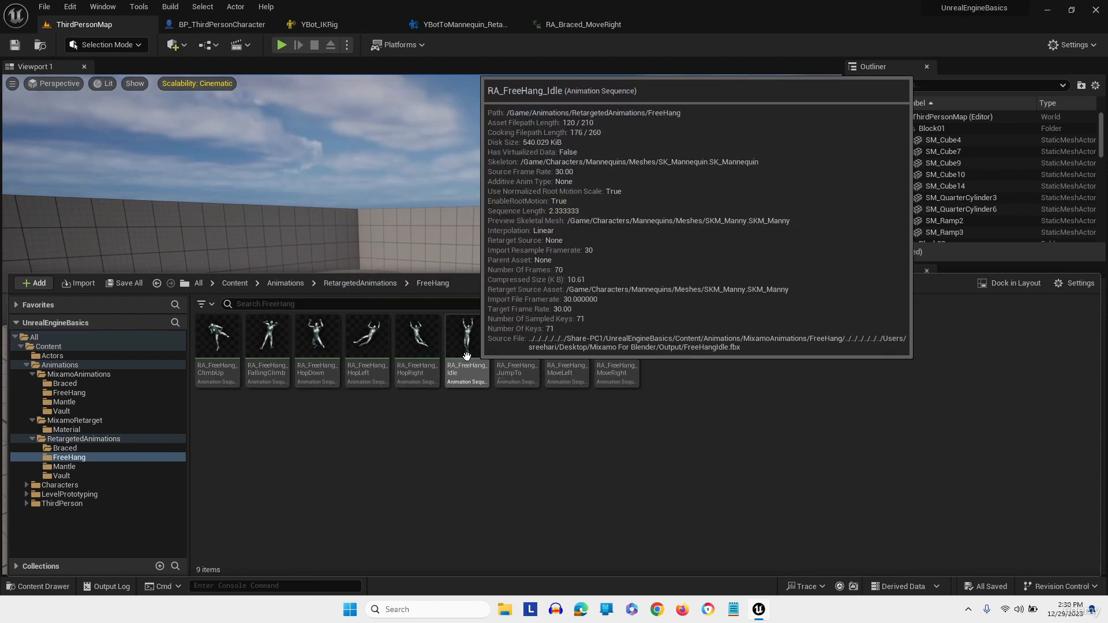
double_click(460, 378)
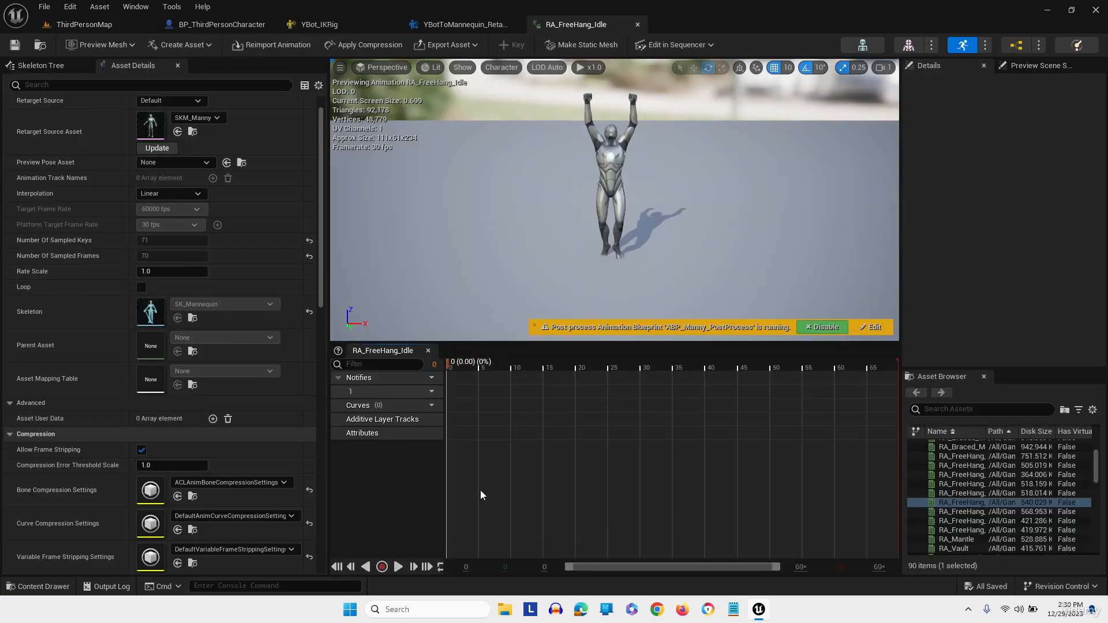
Edit the RA_FreeHang_Idle animation in Sequencer with FK Control Rig and bake it to the control rig
left_click(684, 40)
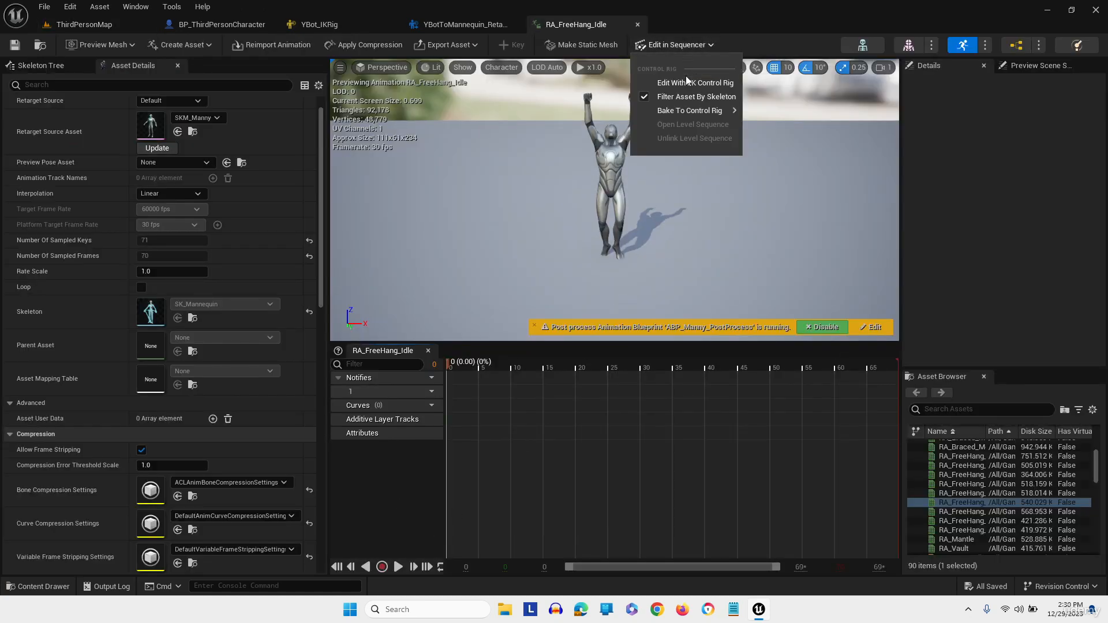
left_click(685, 81)
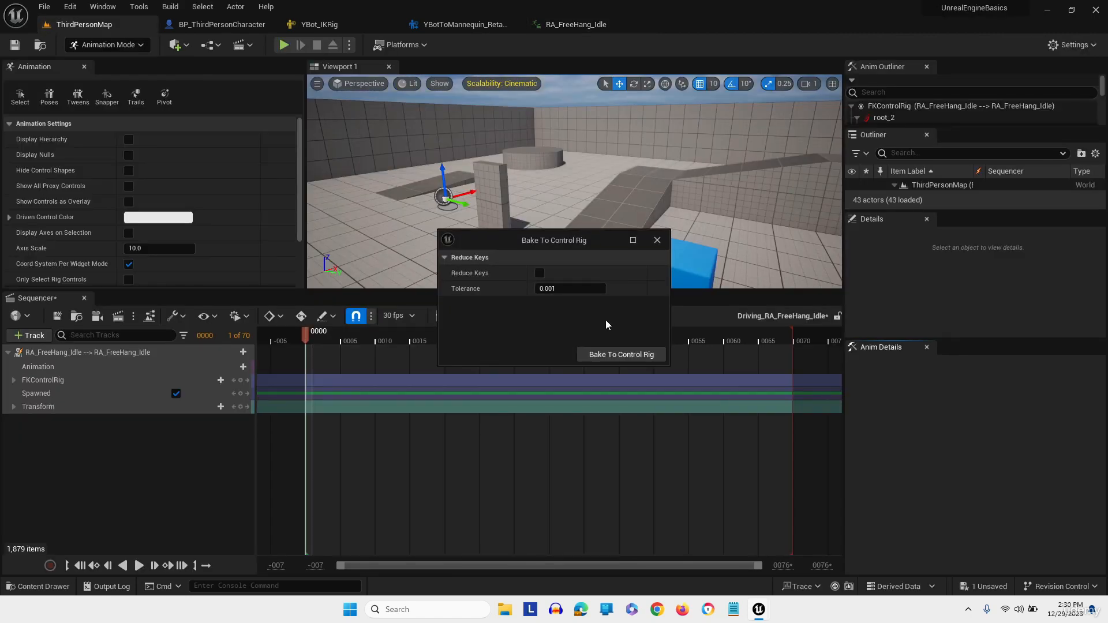
left_click(622, 354)
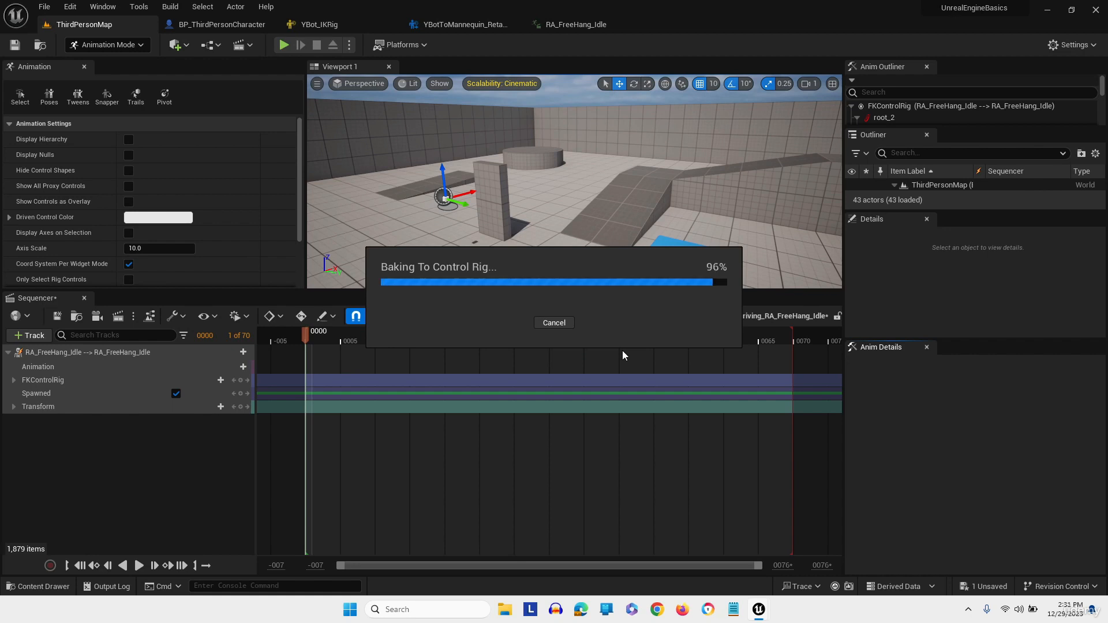
Filter the FKControlRig tracks by "foot" and delete all keys of ik_foot_l_2 and ik_foot_r_2
left_click(13, 380)
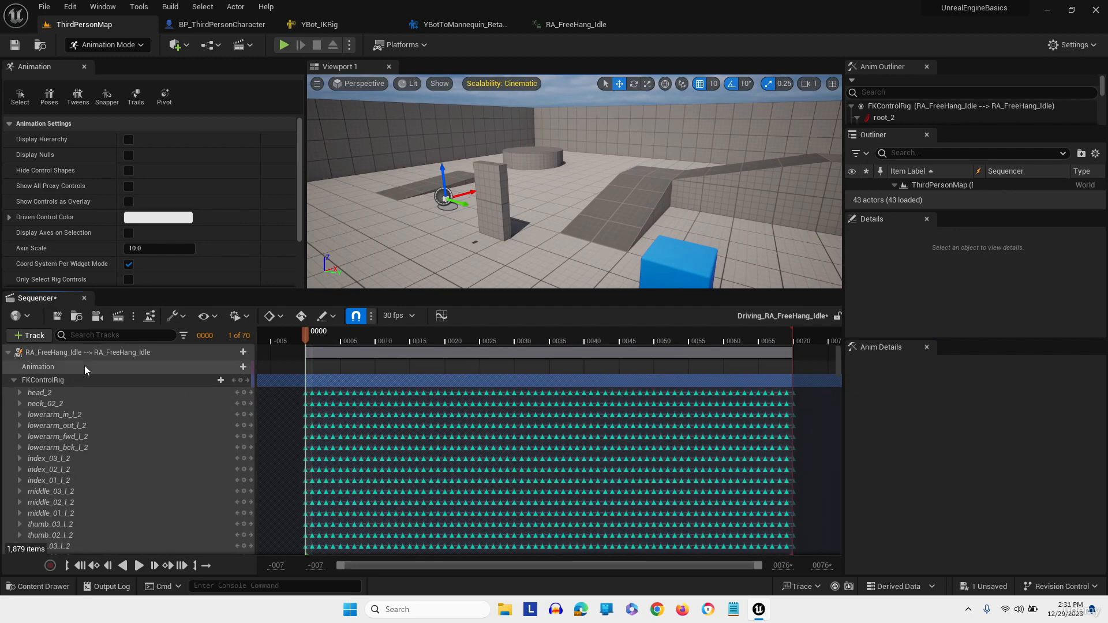
type("f")
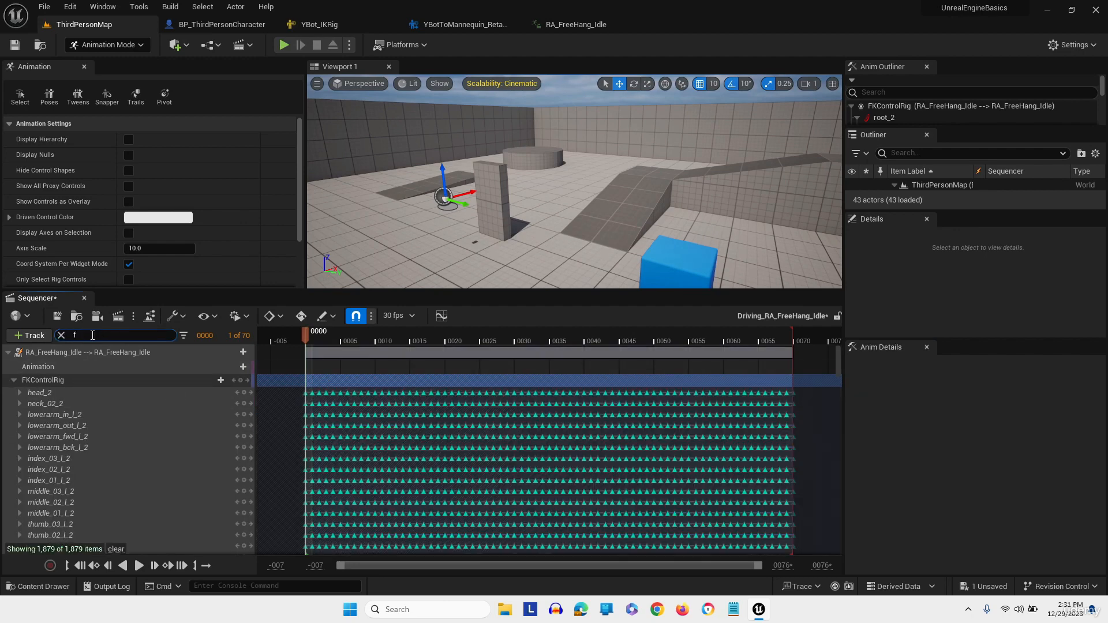
type("oot")
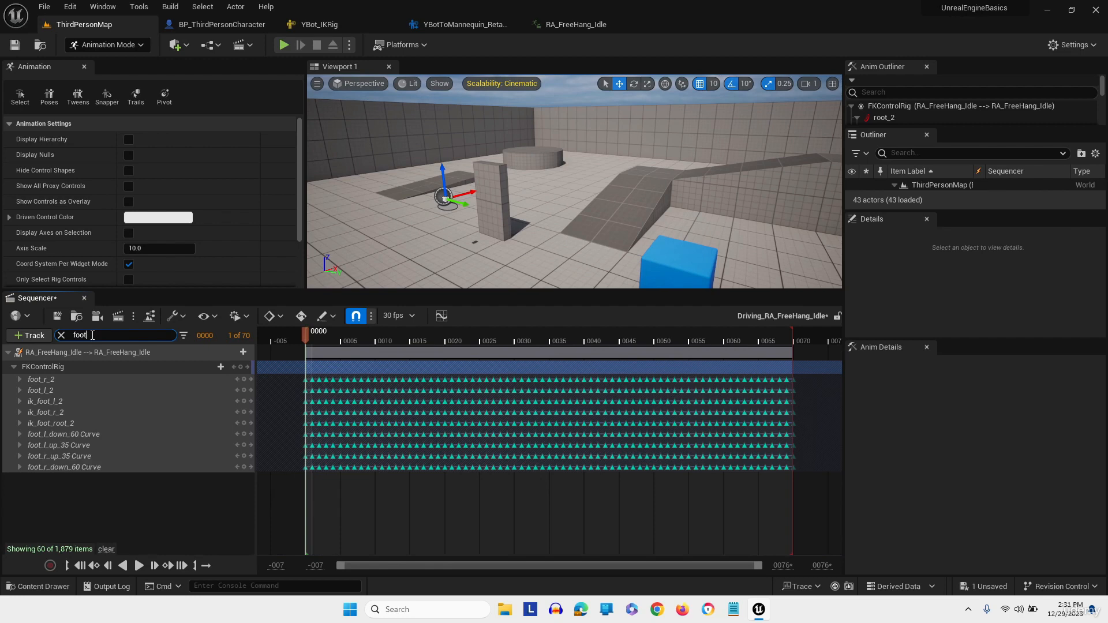
left_click(69, 402)
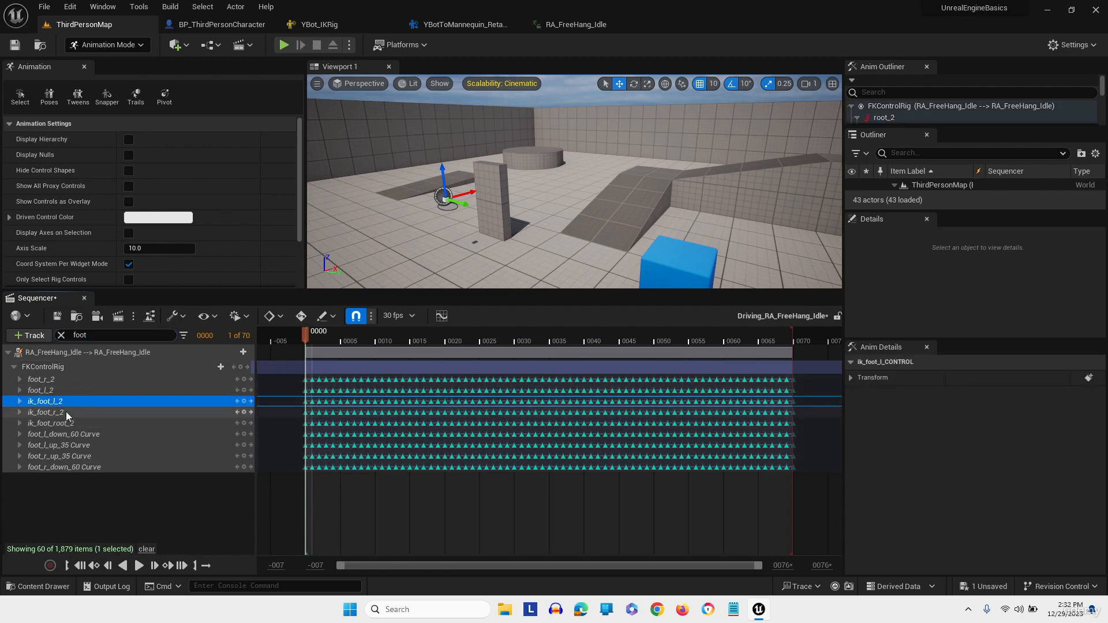
left_click(65, 411, "ctrl")
left_click_drag(315, 413, 806, 415)
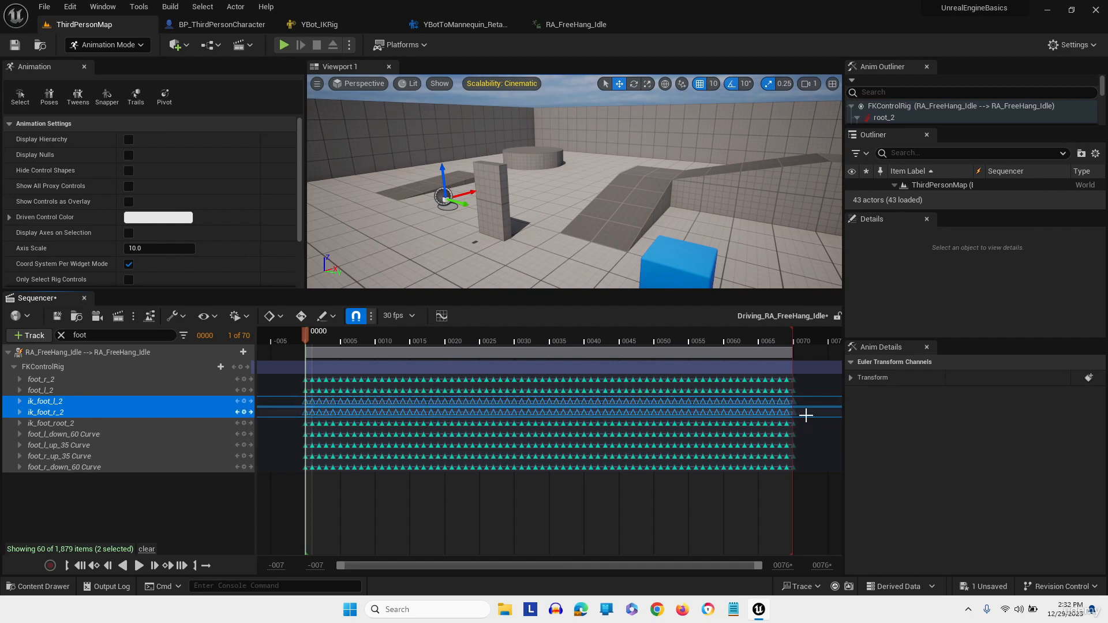
key("Delete")
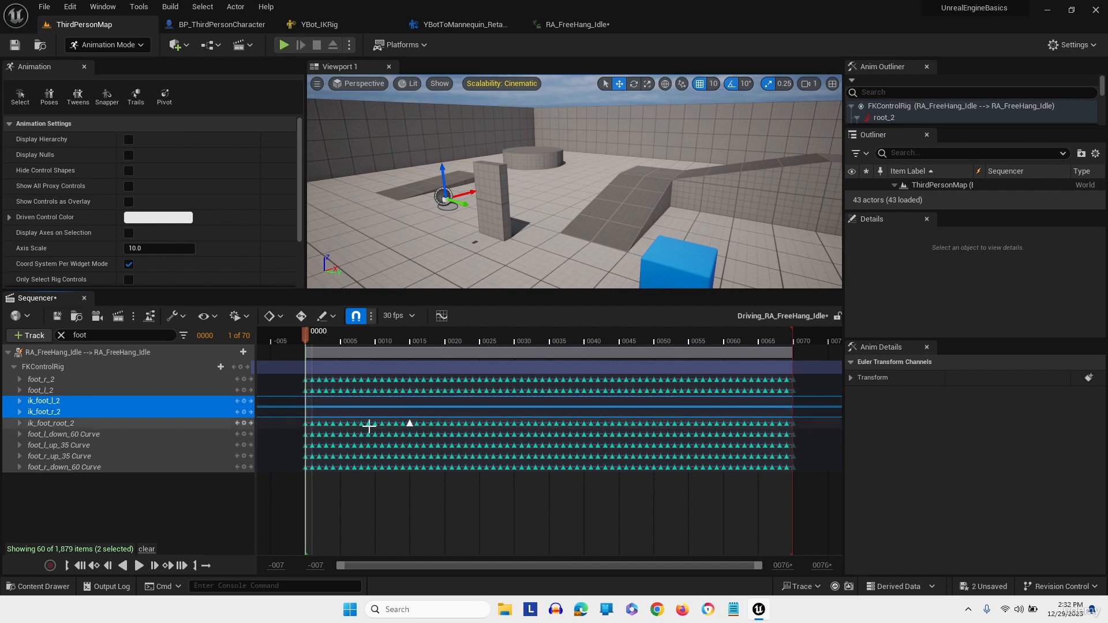
Snap the ik_foot_r control to the foot_r control over the full frame range with the Snapper
left_click(106, 98)
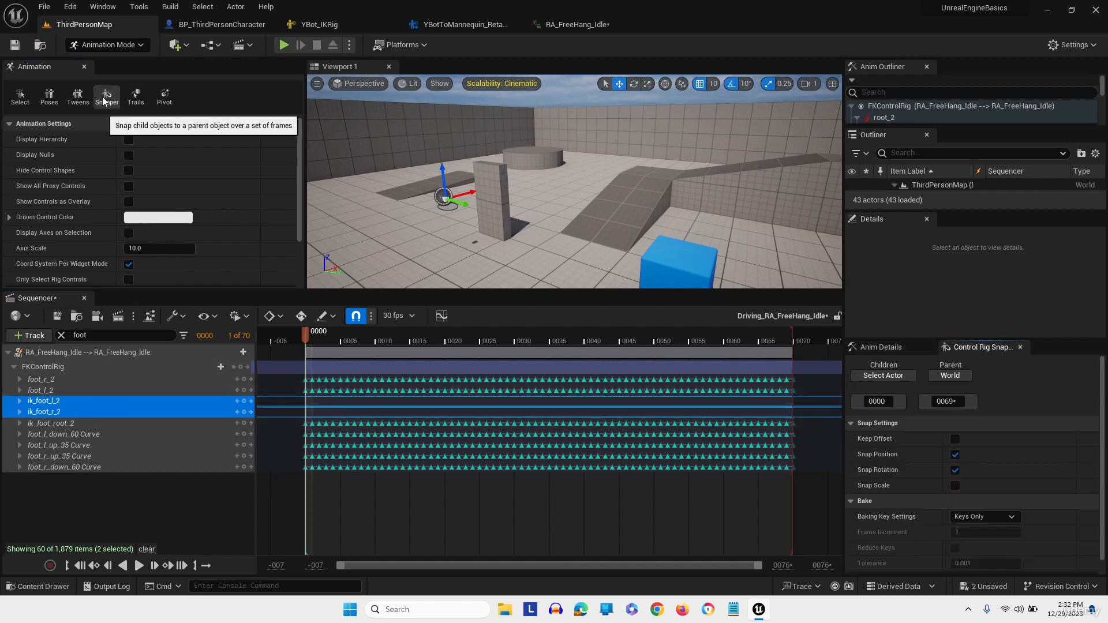
left_click(55, 414)
left_click(889, 376)
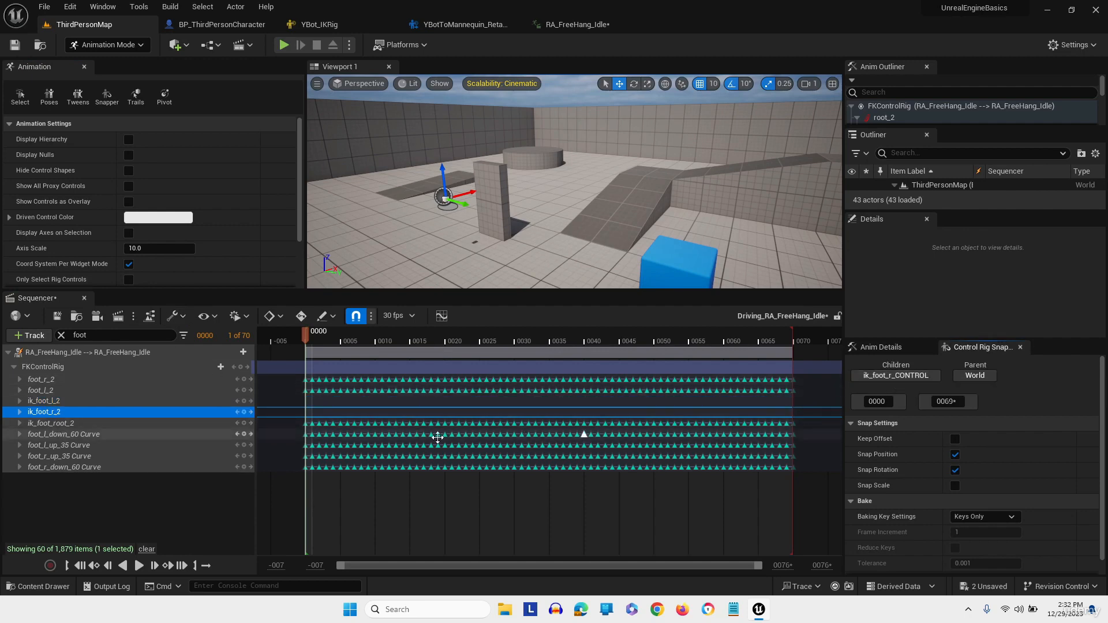
left_click(53, 380)
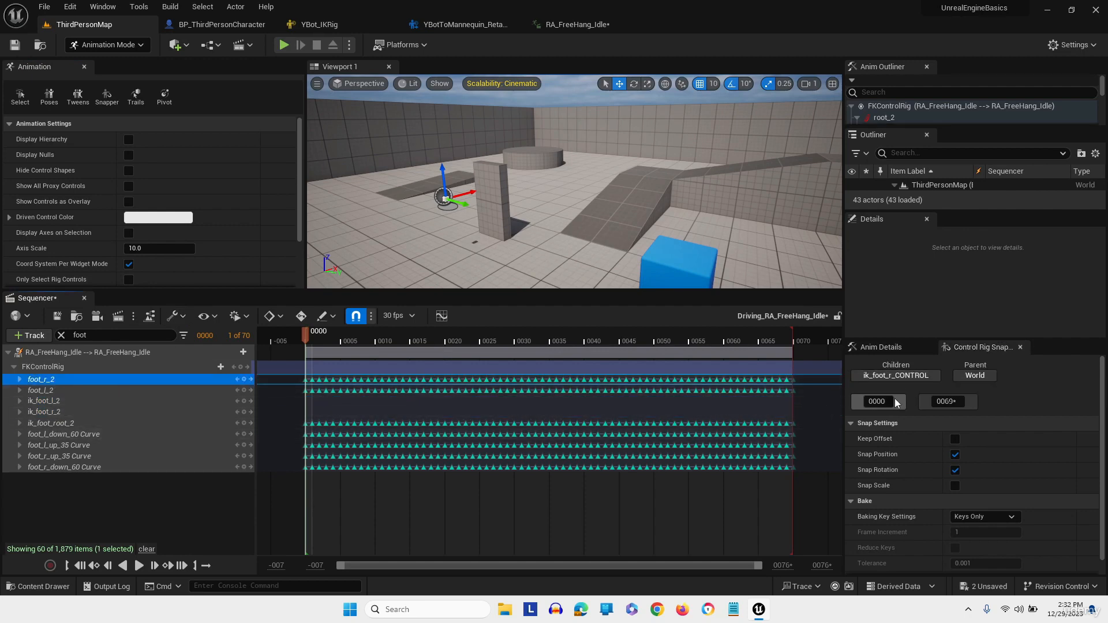
left_click(988, 376)
scroll(992, 523, "down", 1)
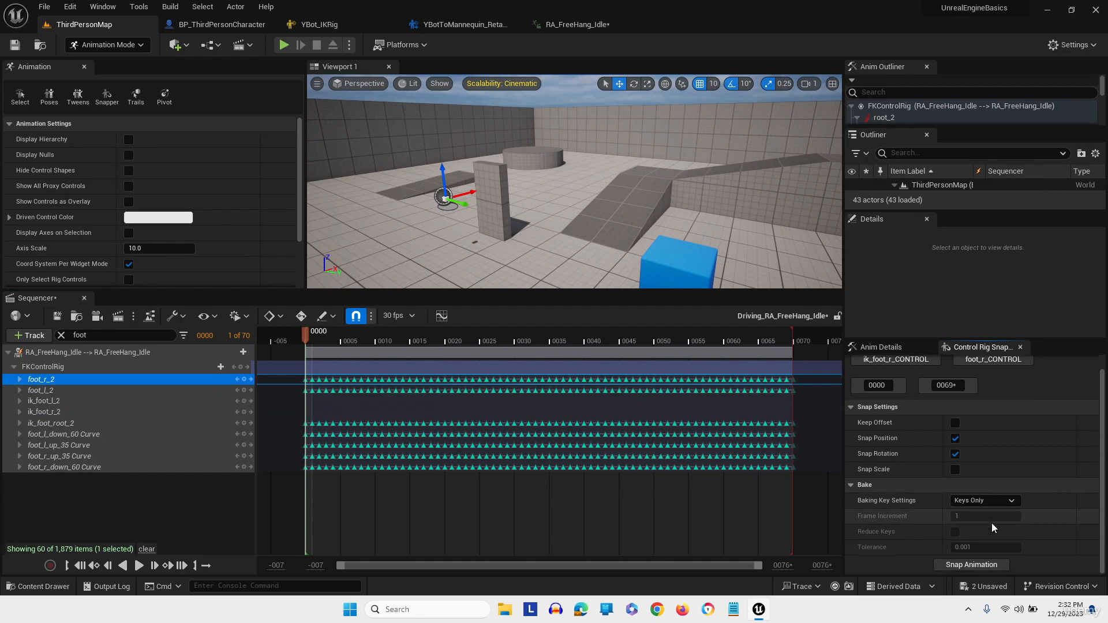
left_click(972, 565)
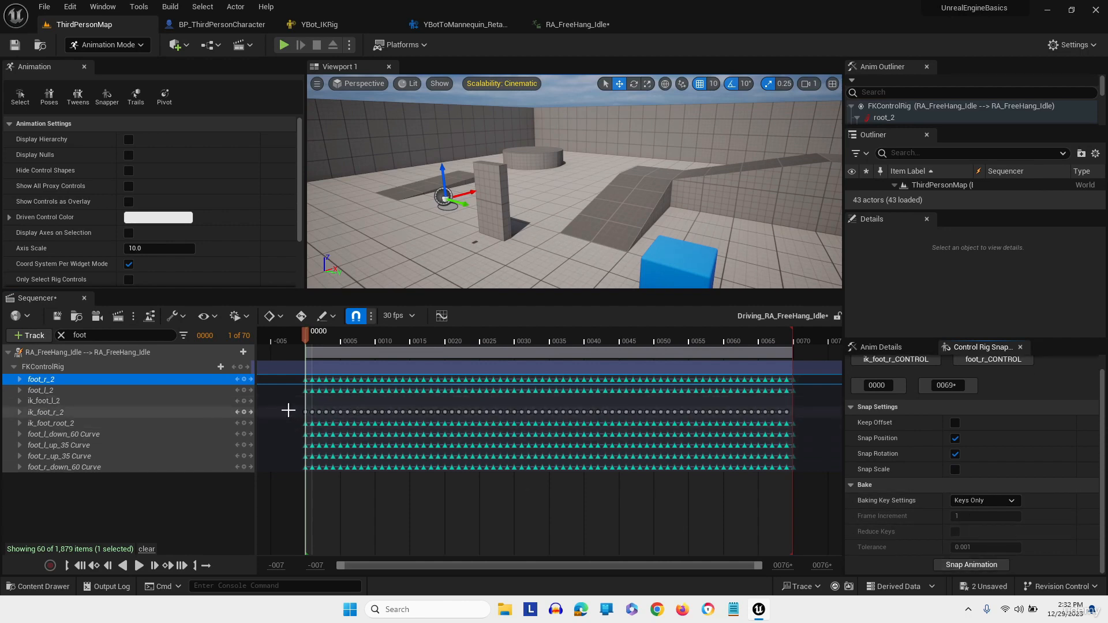
Set the interpolation of all snapped ik_foot_r_2 keys to Linear
left_click_drag(715, 415, 801, 417)
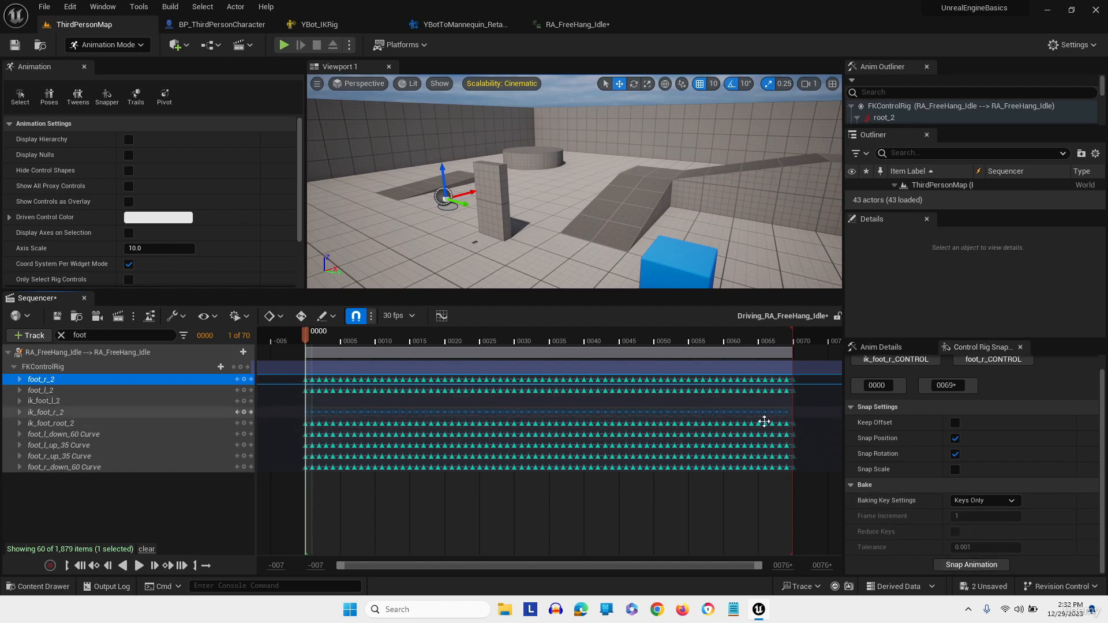
right_click(771, 413)
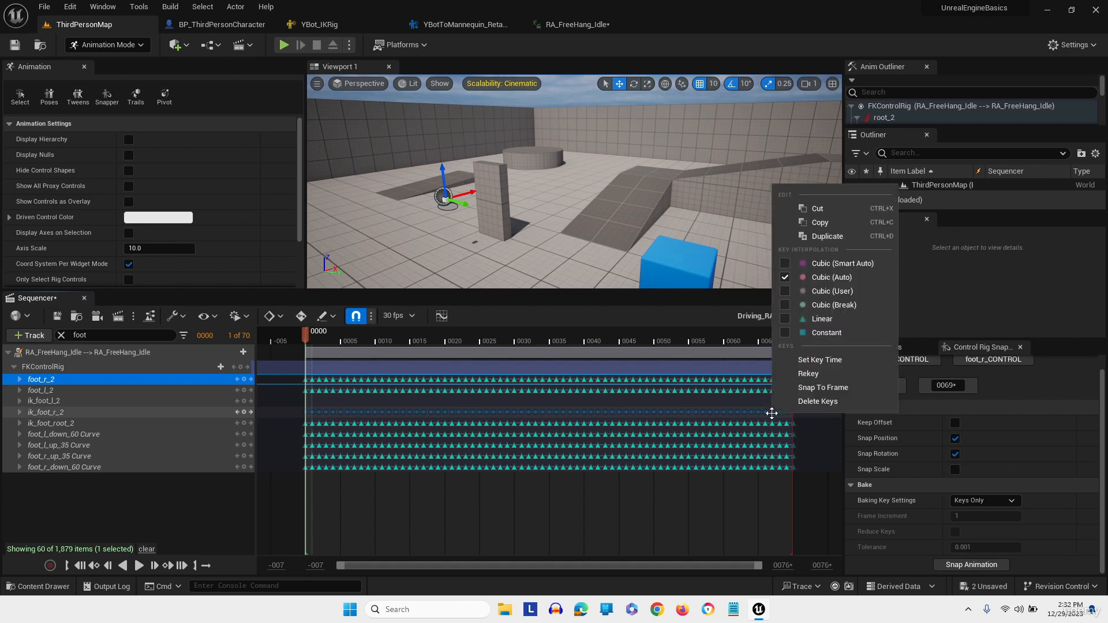
left_click(787, 321)
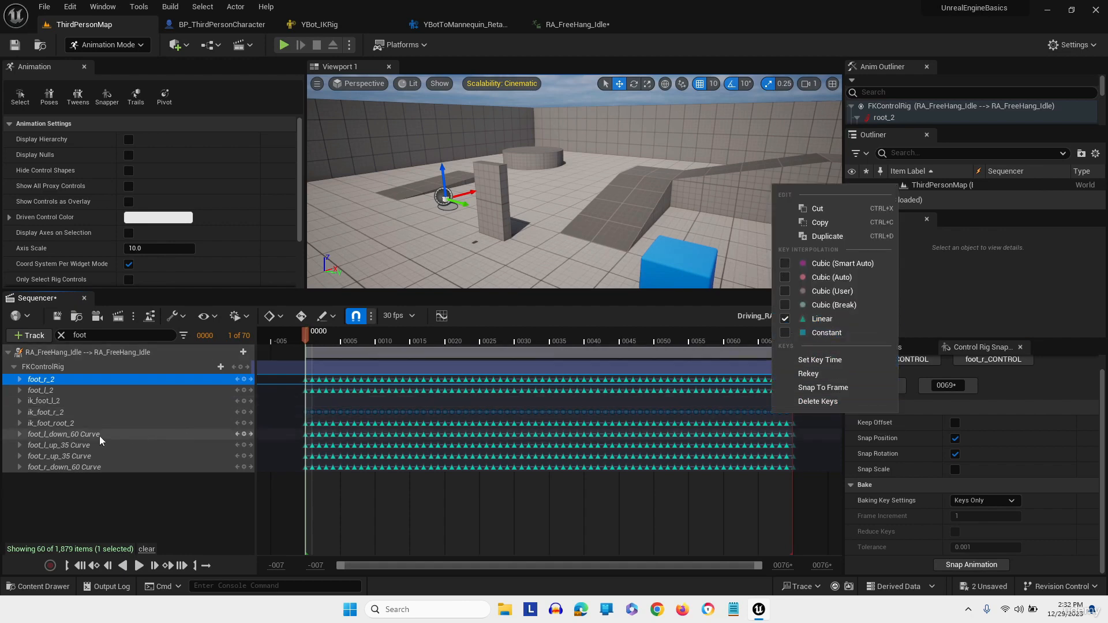
Snap the ik_foot_l control to foot_l and set the interpolation of its snapped keys to Linear
left_click(55, 400)
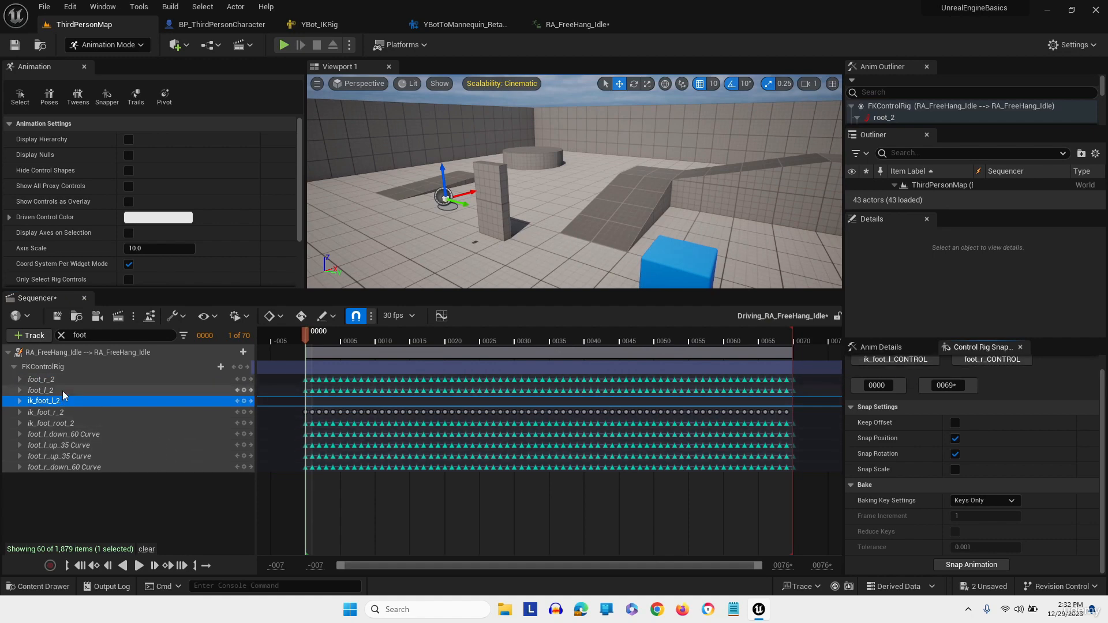
left_click(42, 390)
left_click(976, 362)
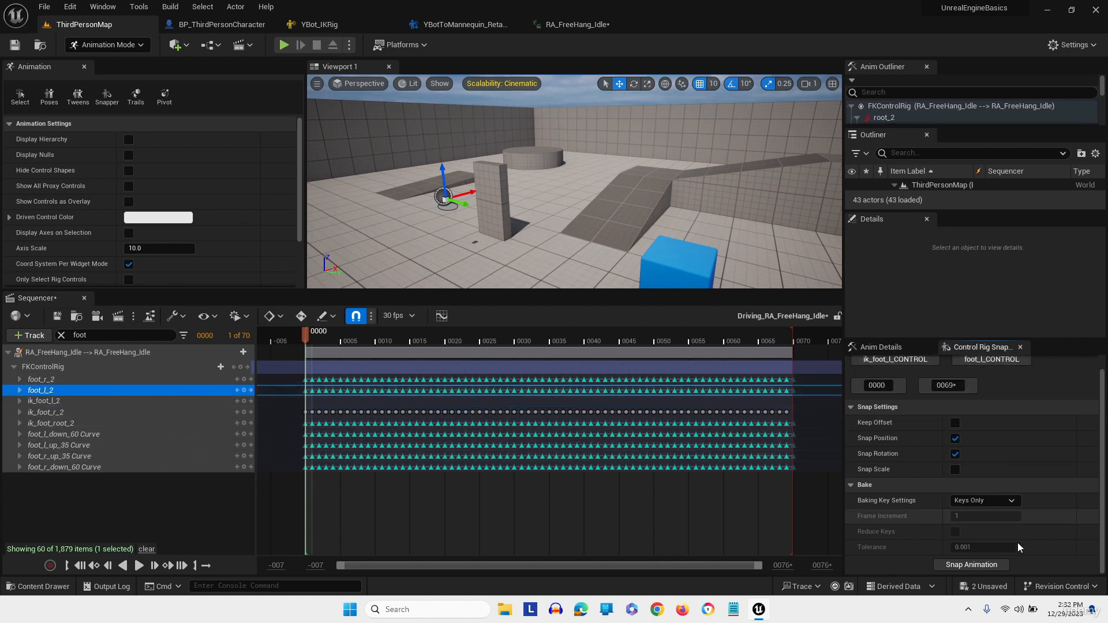
left_click(981, 568)
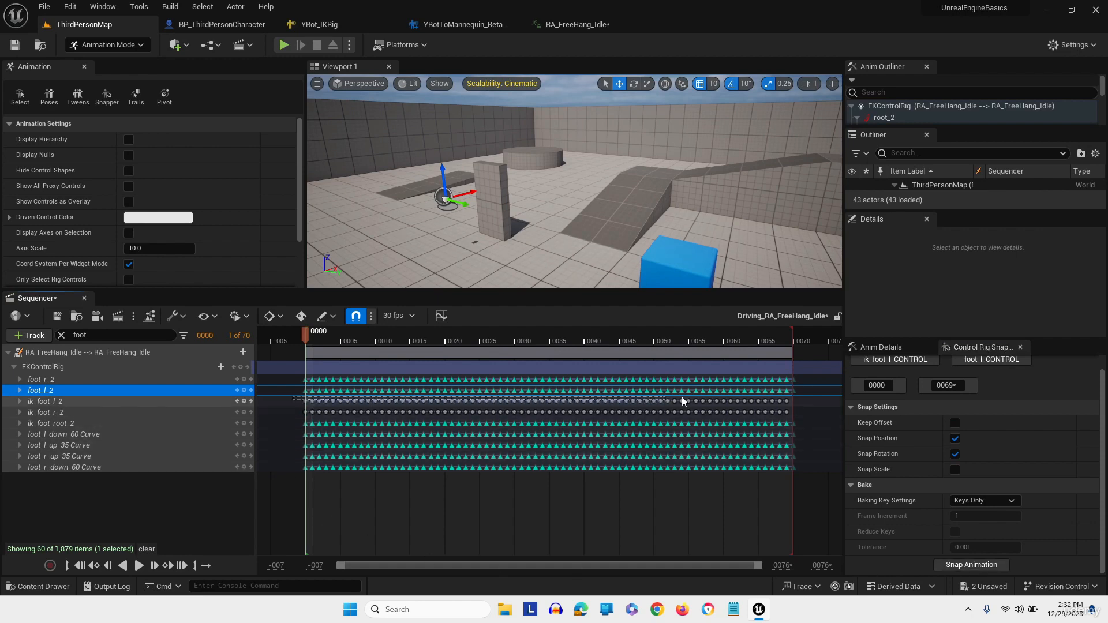
left_click_drag(682, 402, 786, 403)
right_click(774, 401)
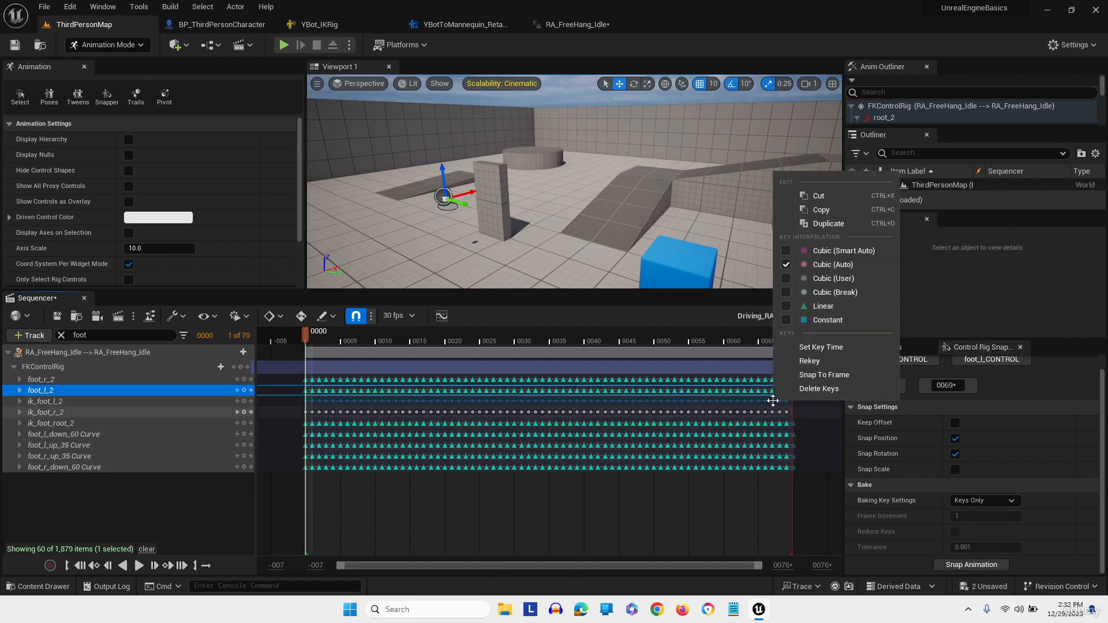
left_click(287, 522)
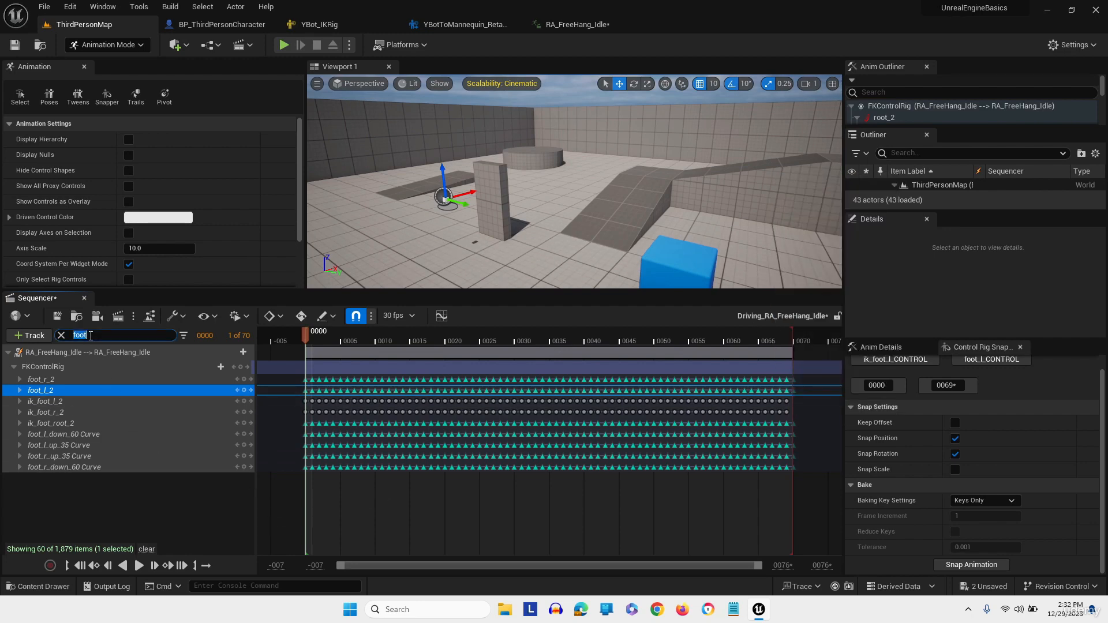
Filter the tracks by "hand" and delete all keys of ik_hand_l_2, ik_hand_r_2 and ik_hand_gun_2
type("hand")
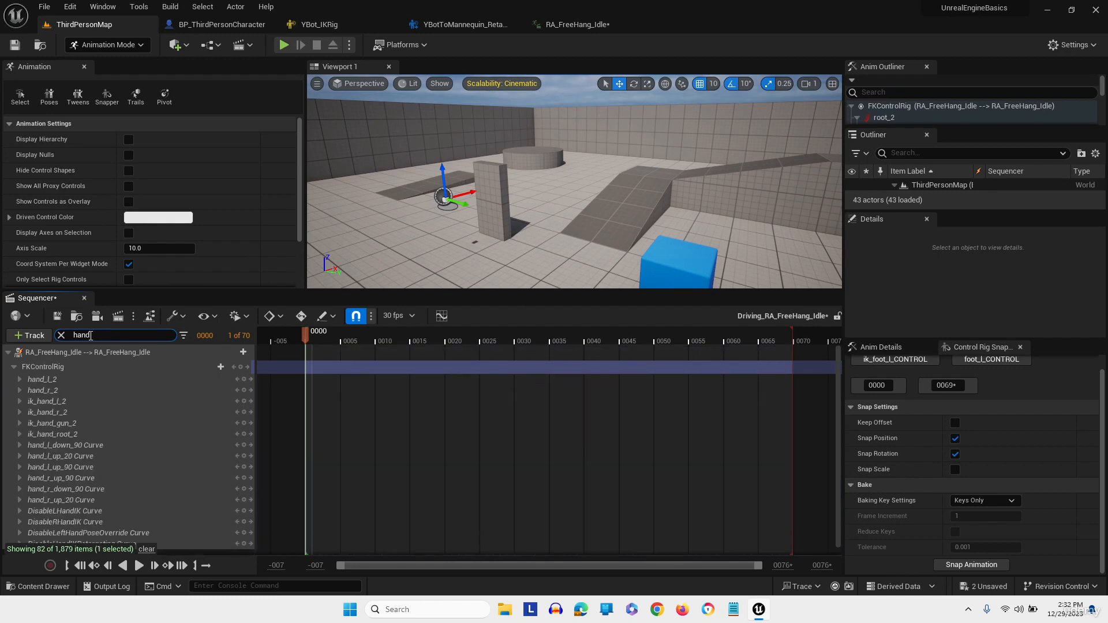
left_click(84, 402)
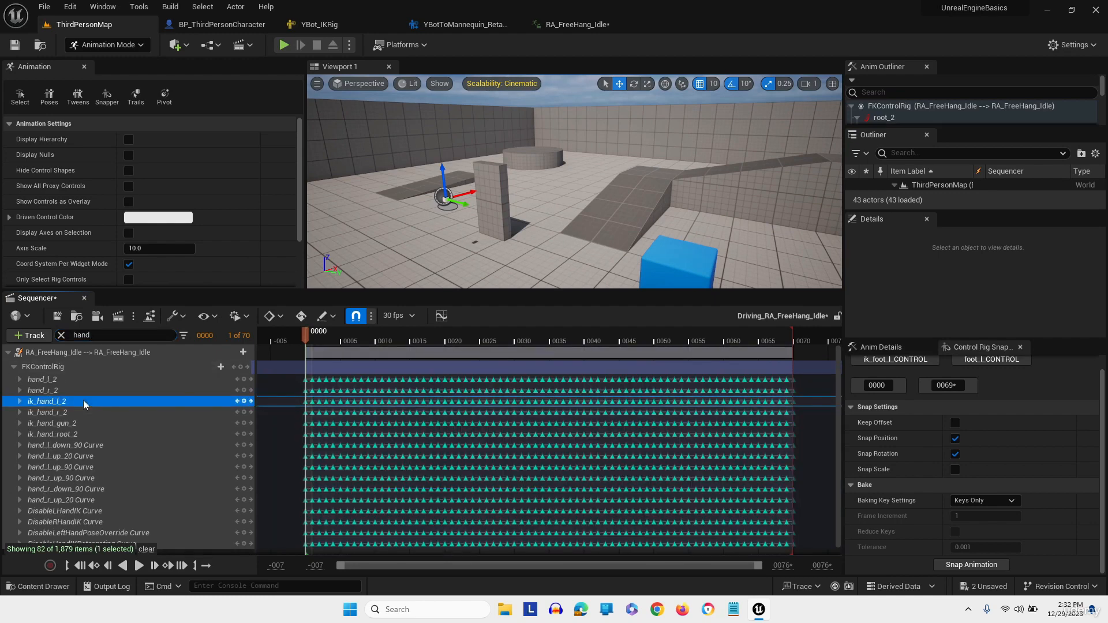
left_click(84, 412, "shift")
left_click(85, 423, "shift")
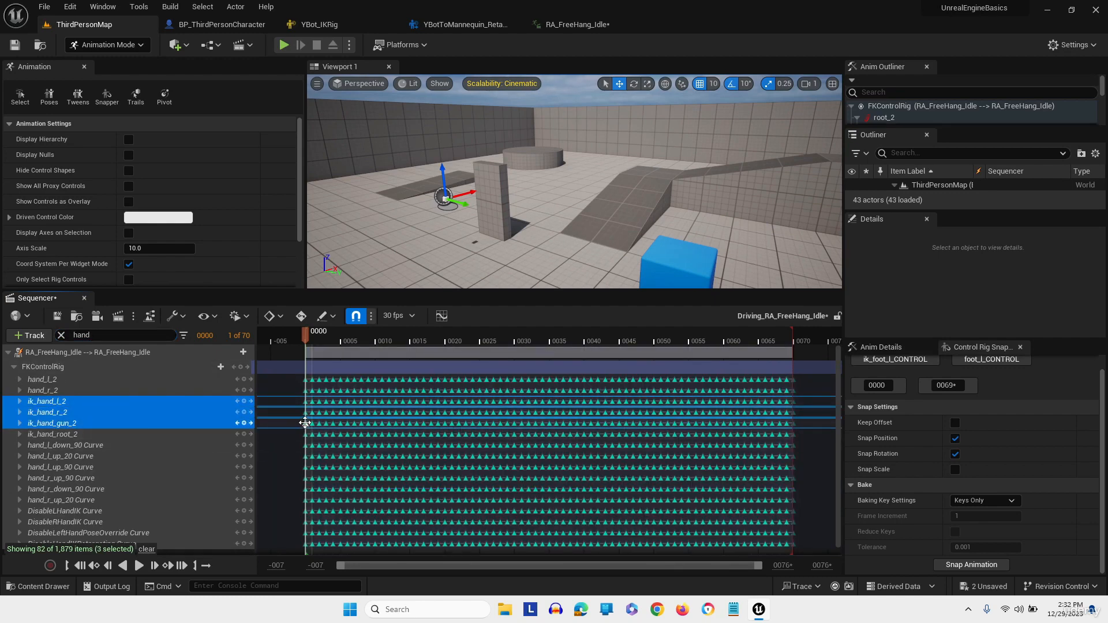
left_click_drag(419, 425, 795, 430)
key("Delete")
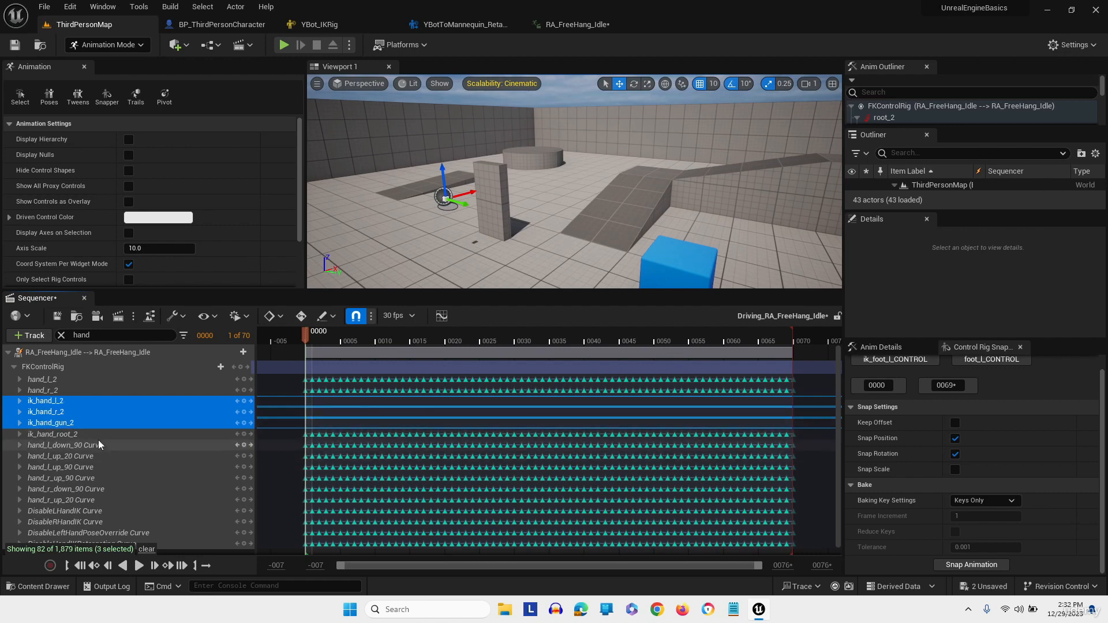
Snap the ik_hand_gun control to hand_r and set the interpolation of its snapped keys to Linear
left_click(70, 426)
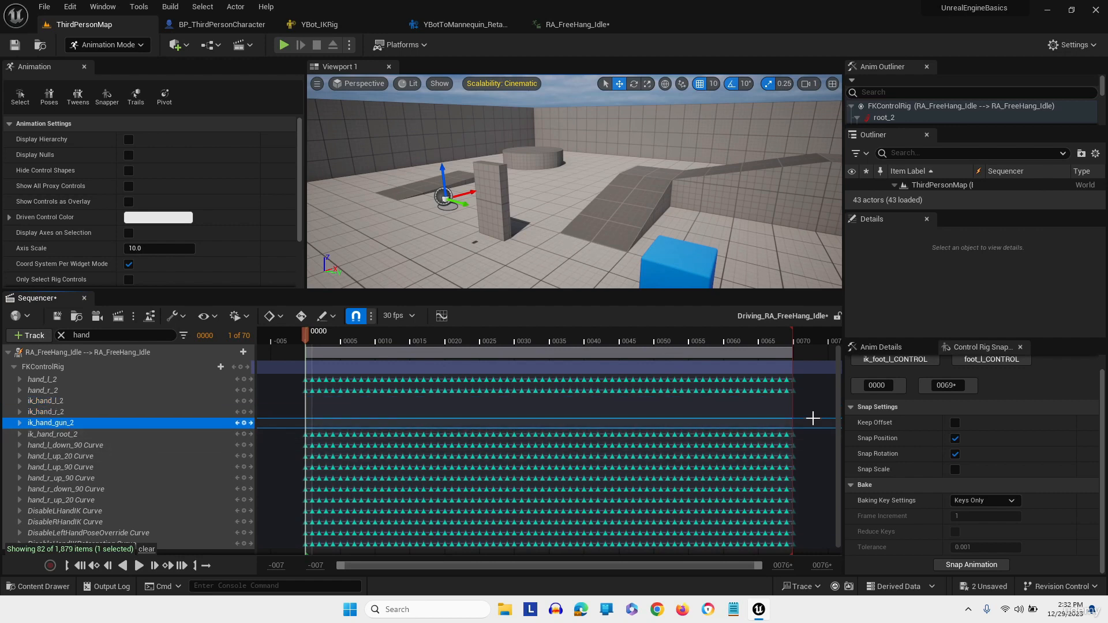
left_click(895, 359)
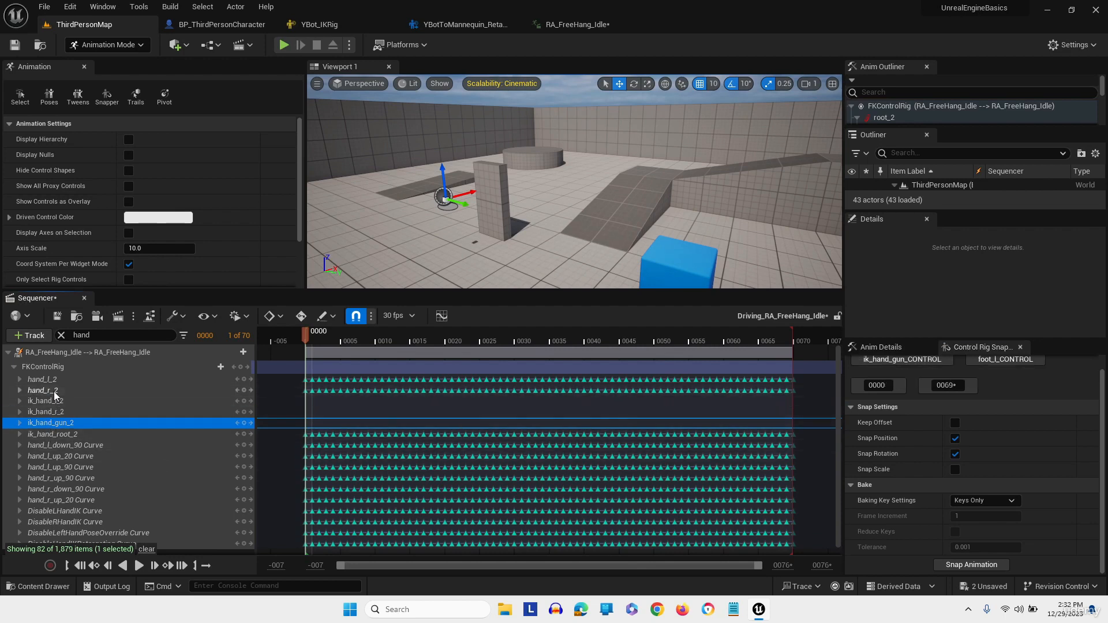
left_click(43, 390)
left_click(995, 364)
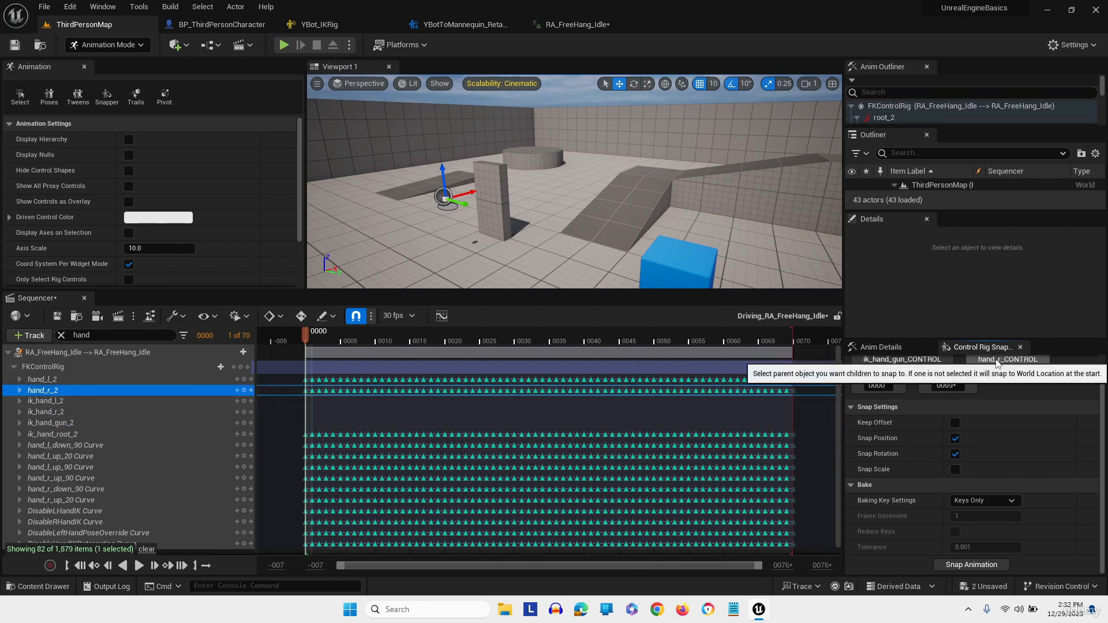
left_click(974, 567)
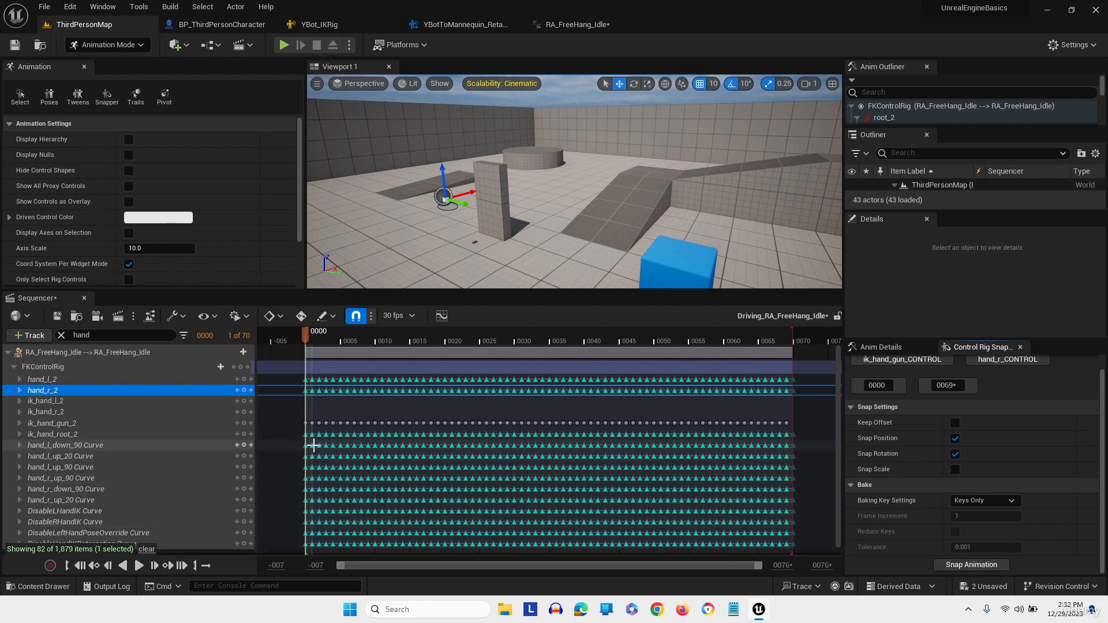
left_click_drag(287, 415, 521, 433)
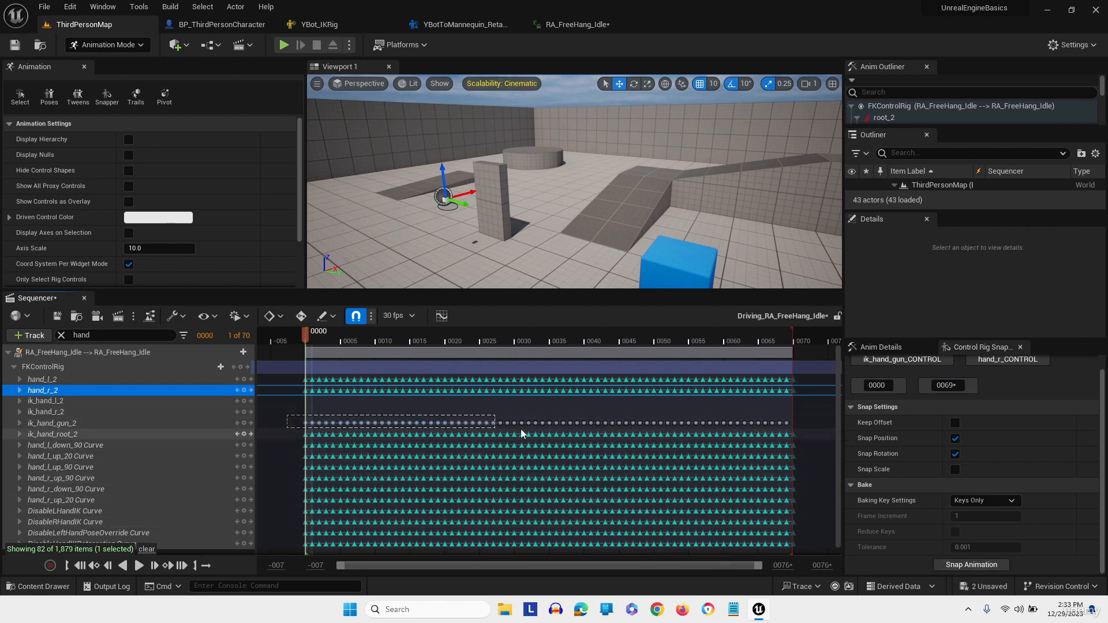
left_click_drag(770, 429, 797, 427)
right_click(780, 424)
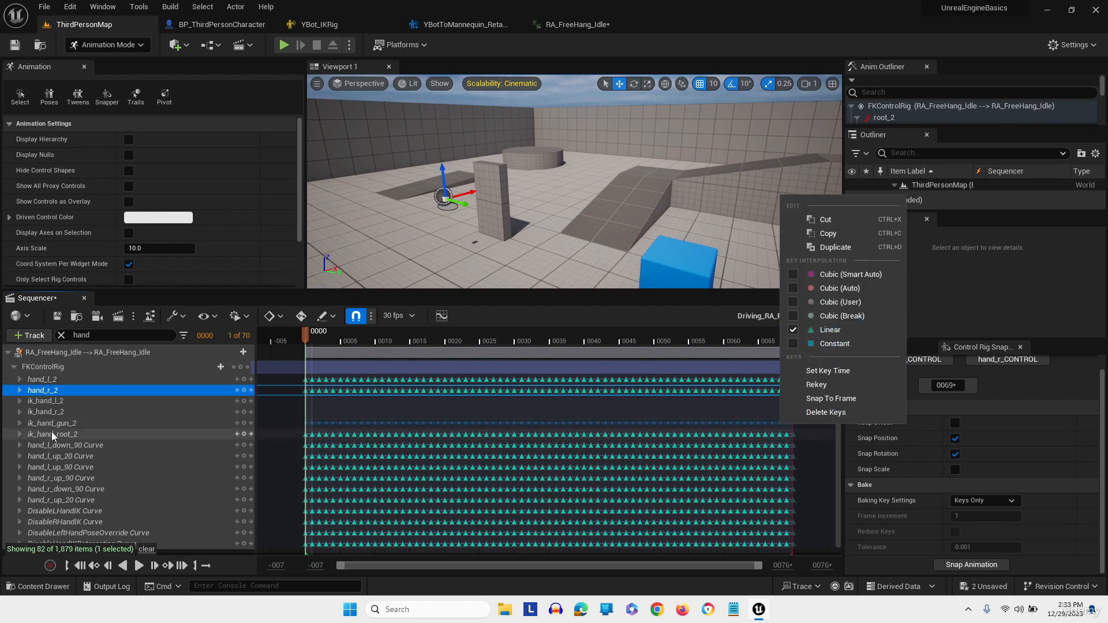
Snap the ik_hand_r control to hand_r and set the interpolation of its snapped keys to Linear
left_click(558, 412)
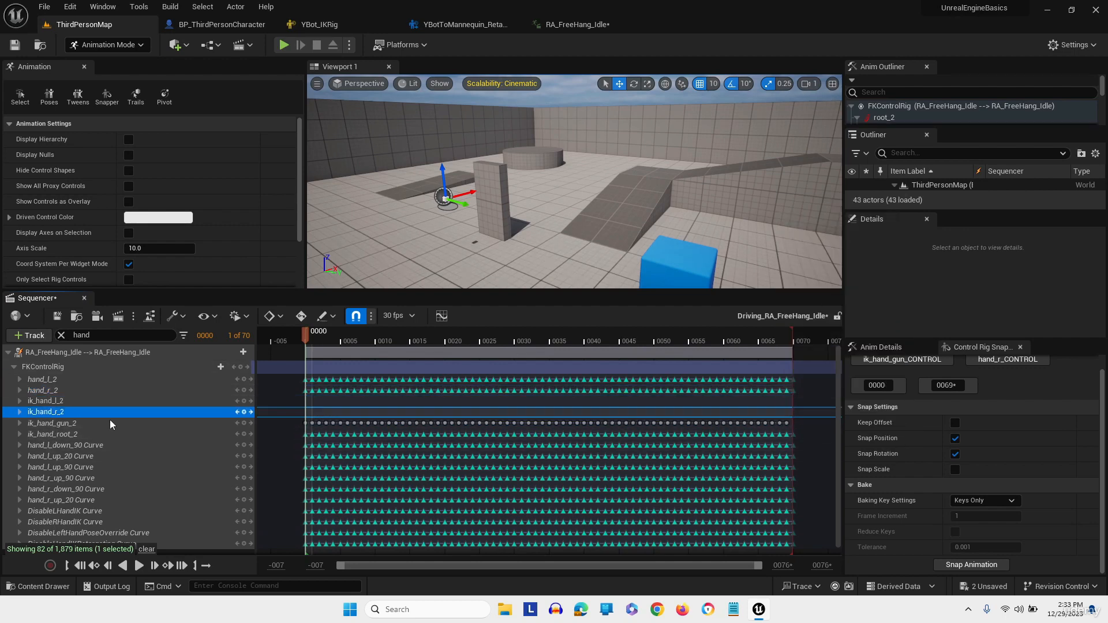
left_click(898, 360)
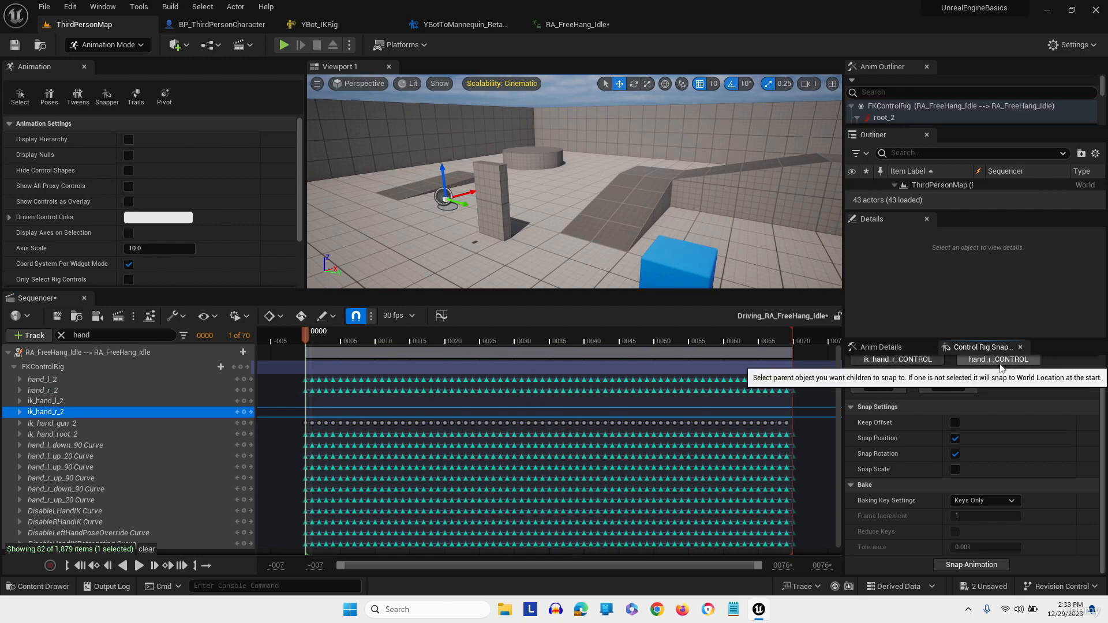
left_click(971, 565)
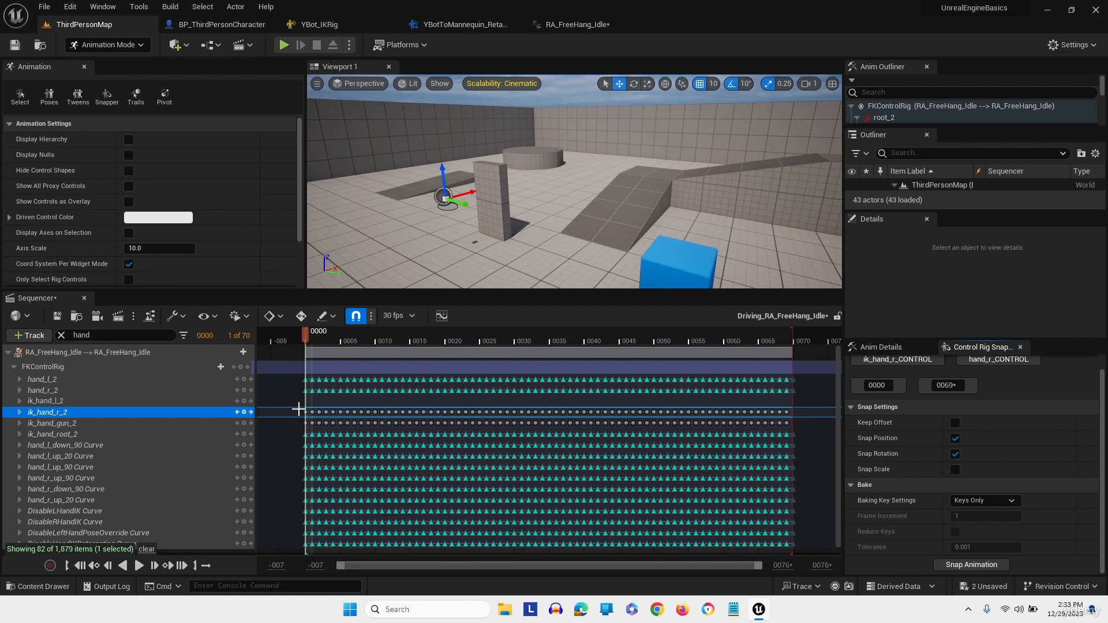
left_click_drag(539, 417, 796, 419)
right_click(767, 410)
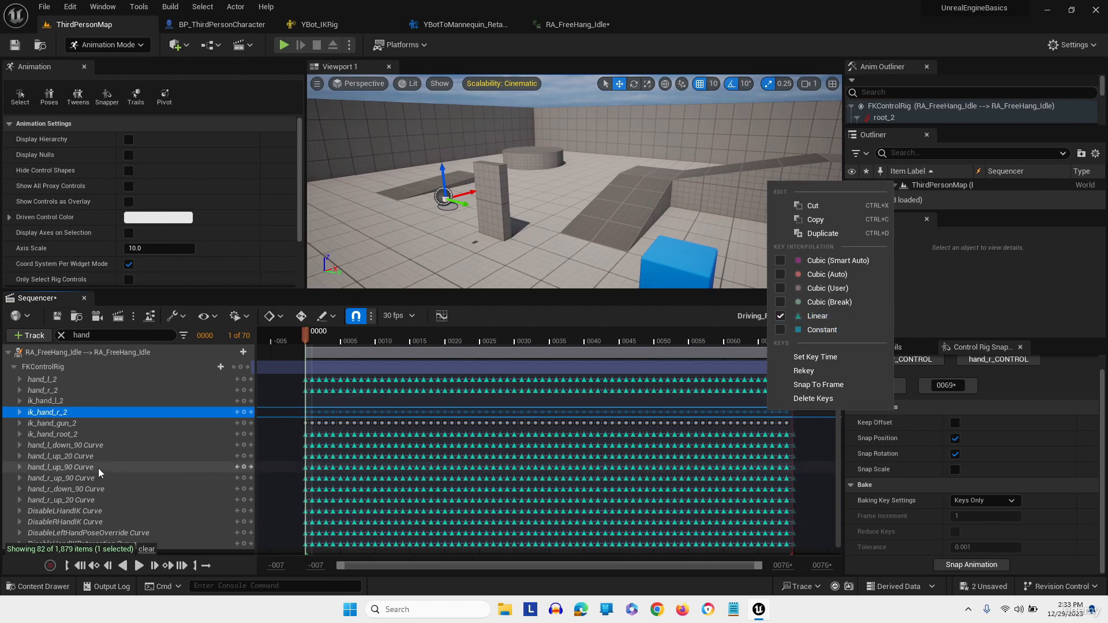
Snap the ik_hand_l control to the hand_l control over the full frame range
left_click(72, 401)
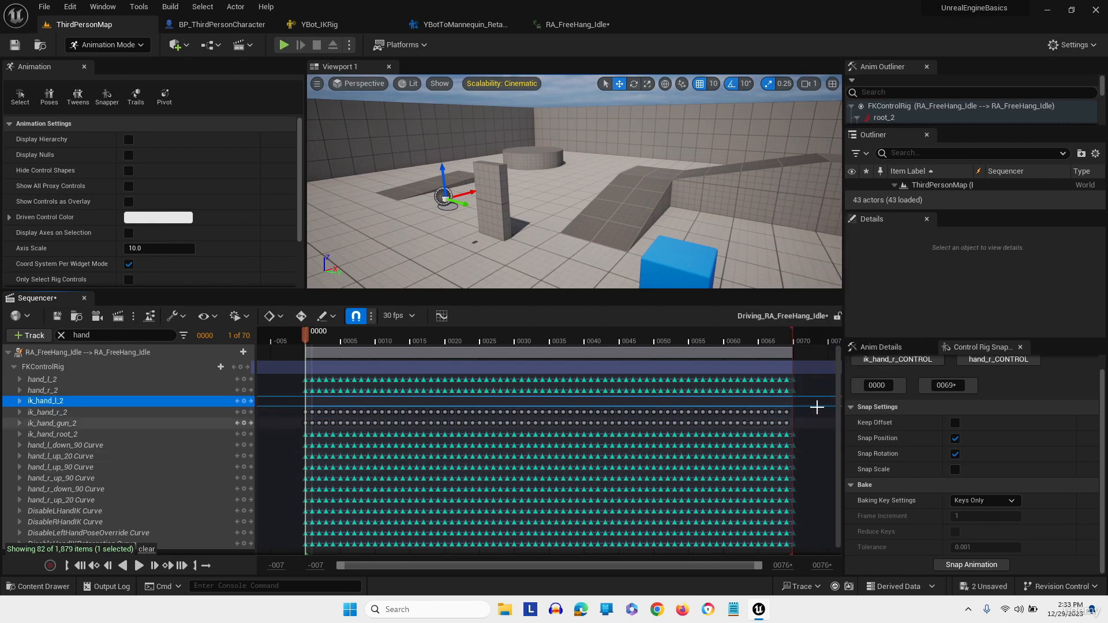
left_click(872, 364)
left_click(67, 381)
left_click(999, 361)
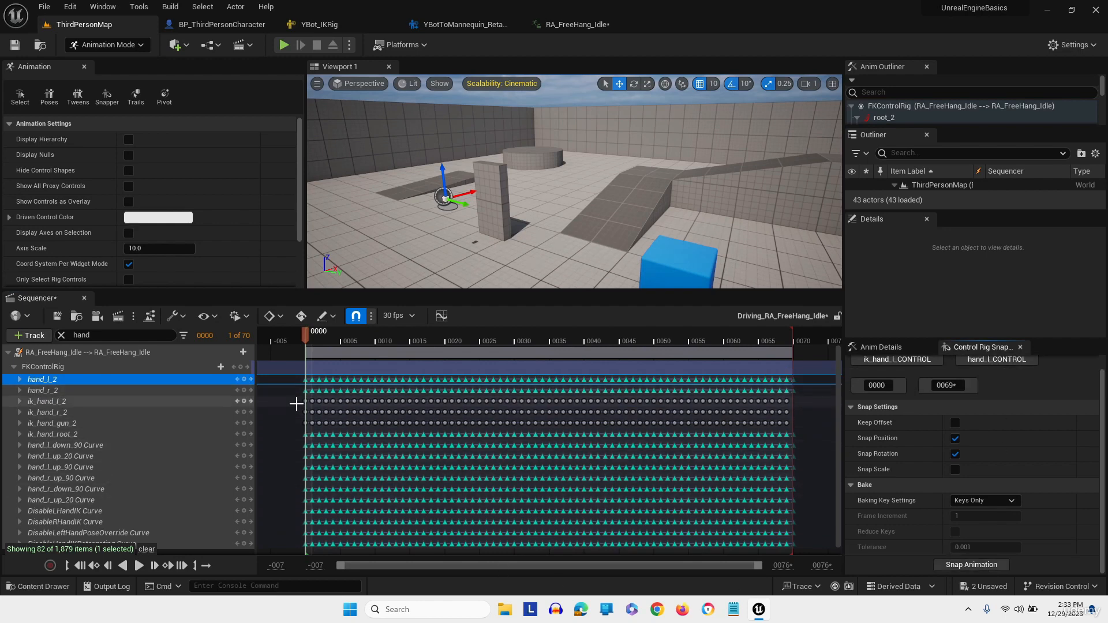
Set the interpolation of all ik_hand_l_2 keys to Linear and save the RA_FreeHang_Idle sequence
left_click_drag(574, 404, 795, 402)
right_click(773, 401)
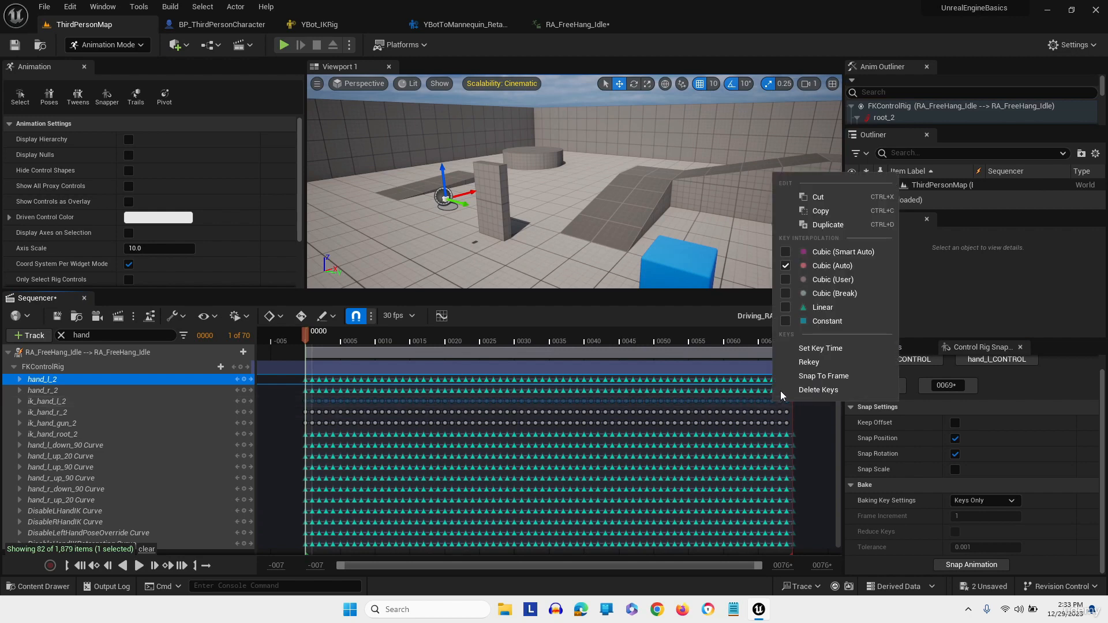
left_click(788, 308)
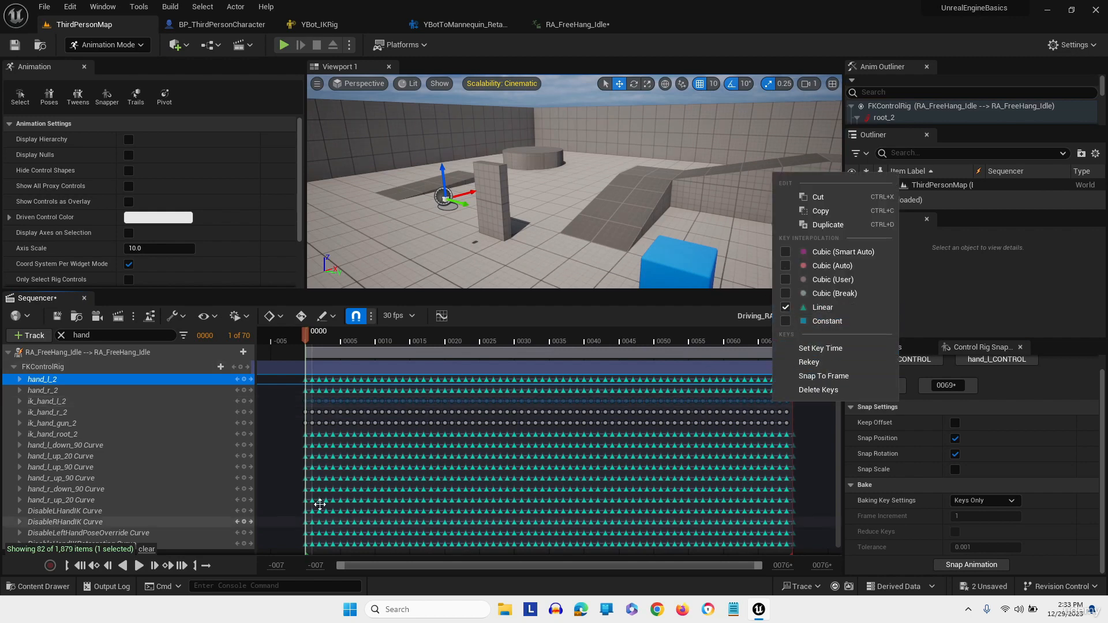
left_click(59, 320)
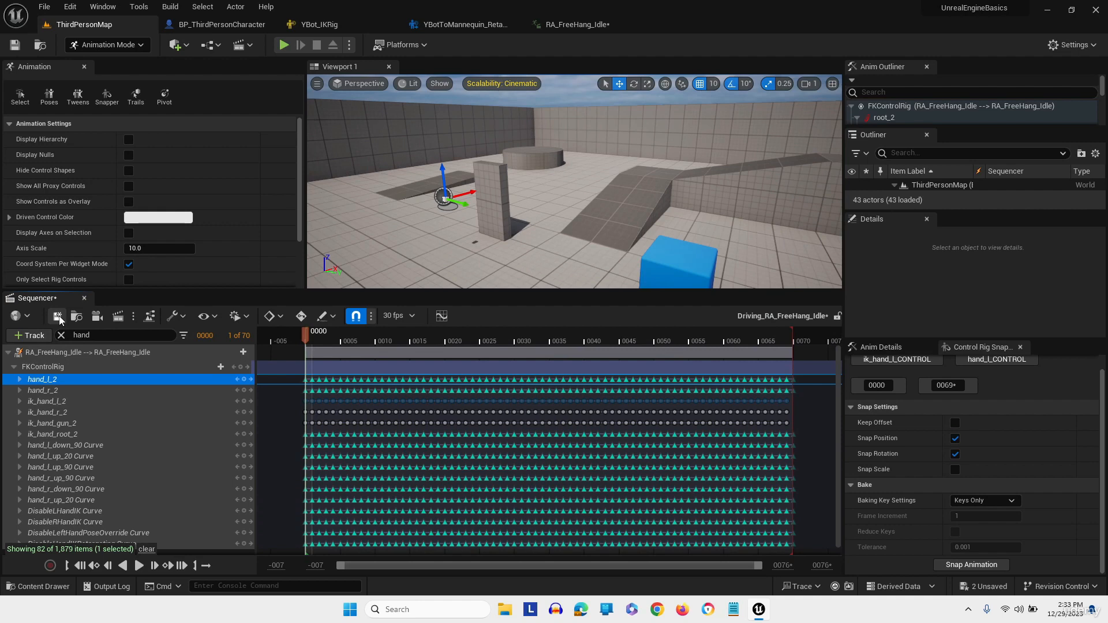
left_click(60, 320)
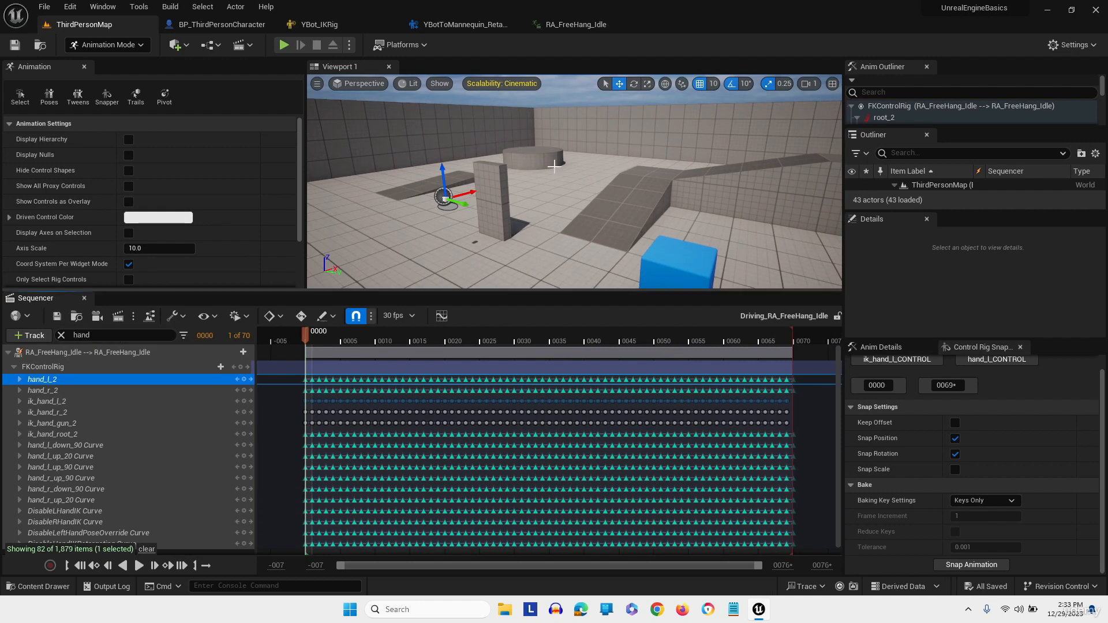
Remove all curves and all Asset User Data elements from the RA_FreeHang_Idle animation and save it
left_click(581, 26)
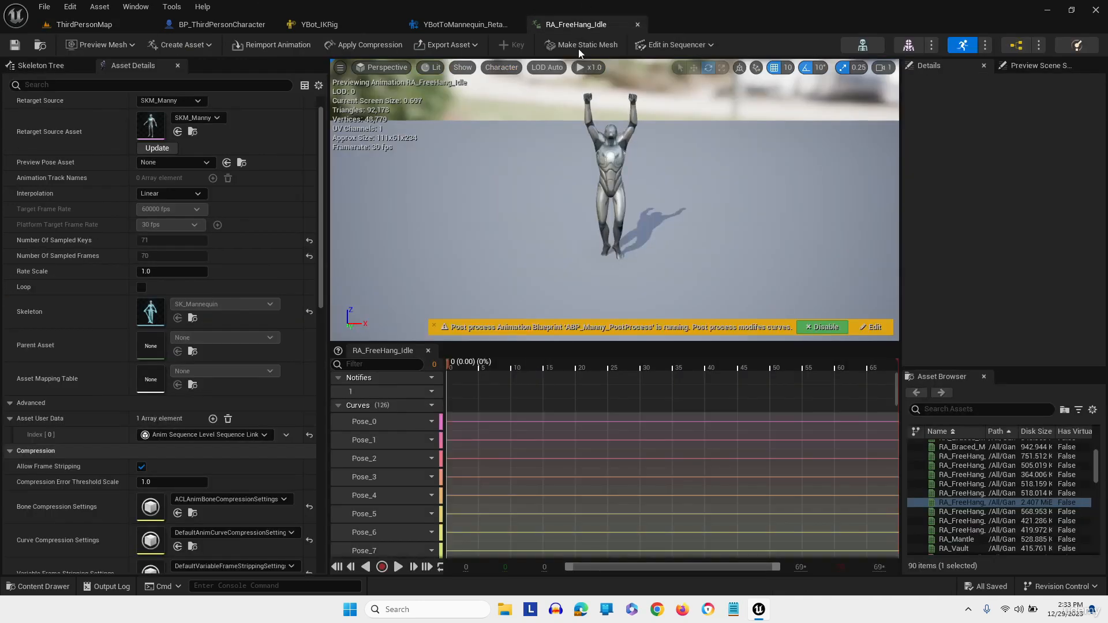
left_click(433, 408)
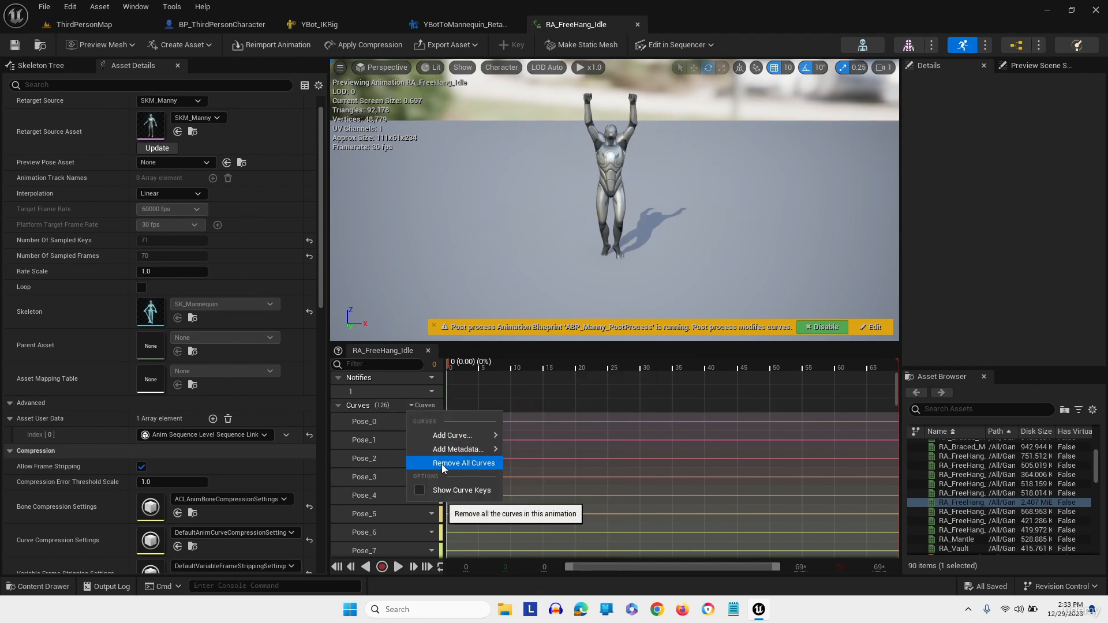
left_click(442, 464)
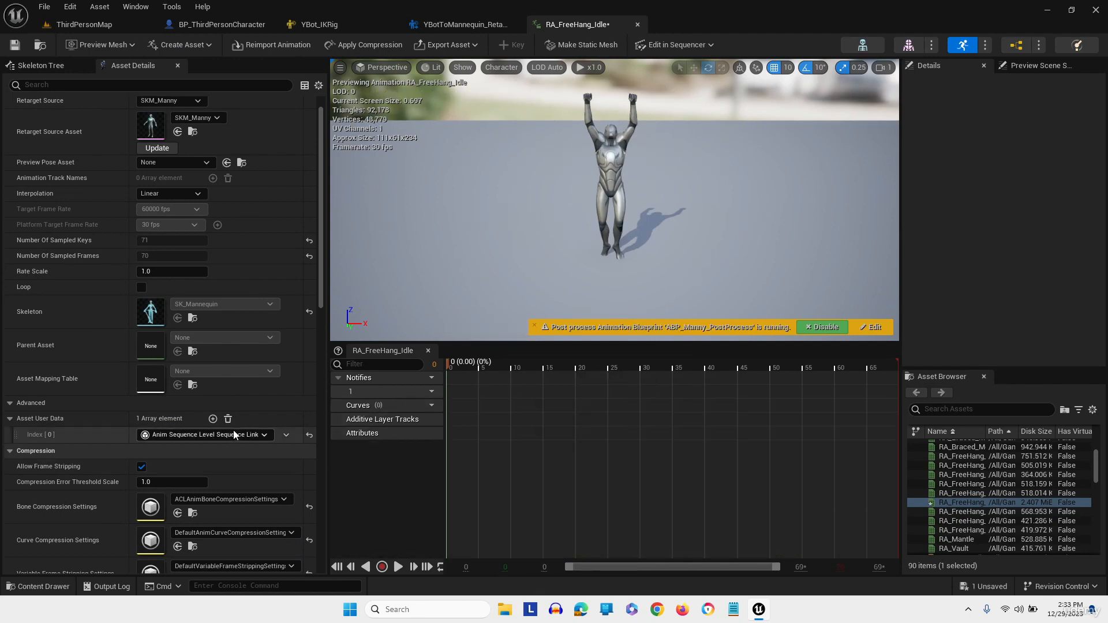
left_click(228, 420)
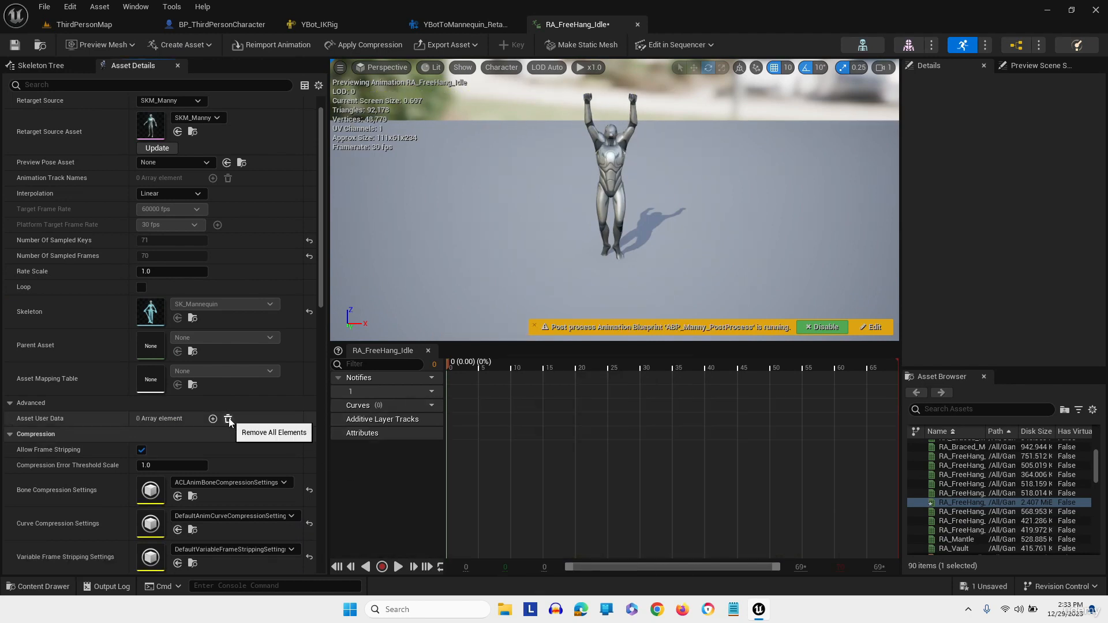
left_click(15, 44)
Force delete the RA_FreeHang_Idle folder with its driving level sequence from the retargeted FreeHang folder
left_click(37, 586)
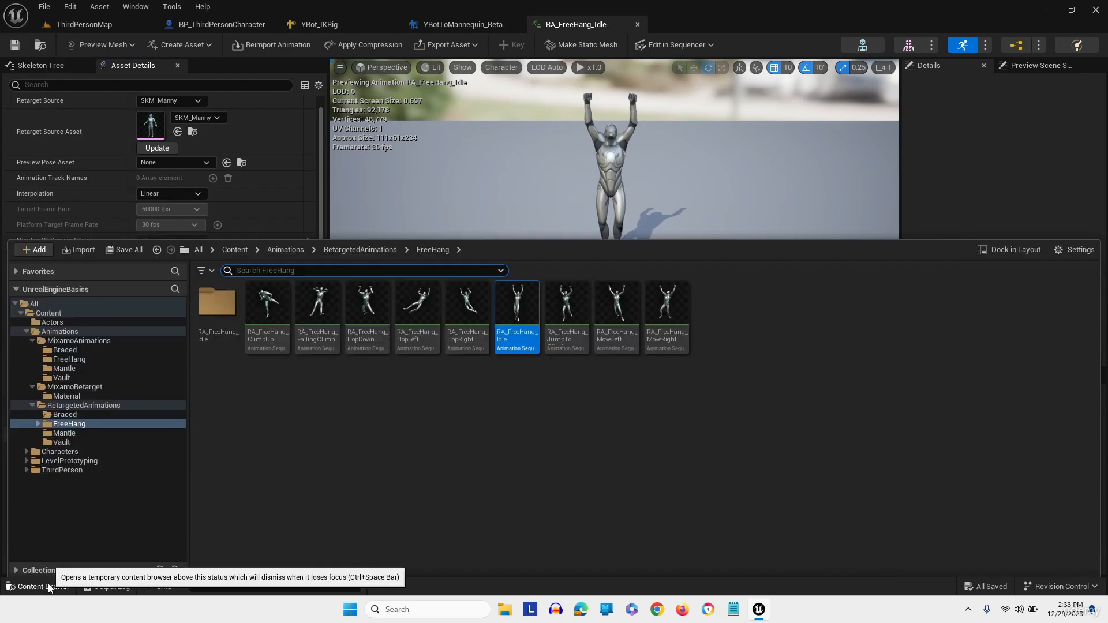
left_click(219, 308)
key("Delete")
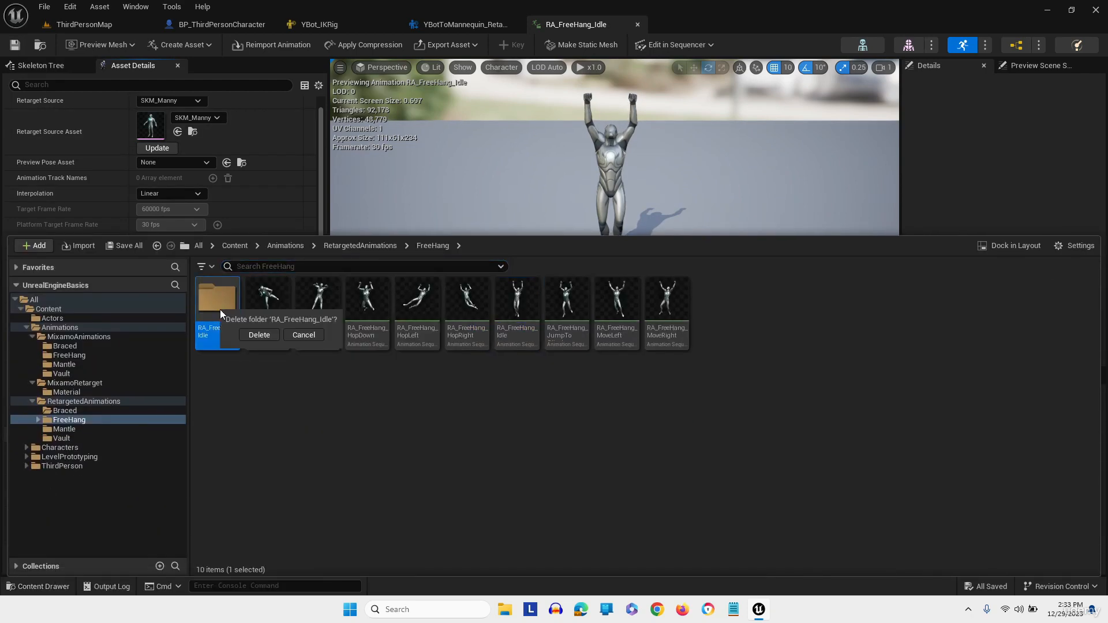
left_click(269, 336)
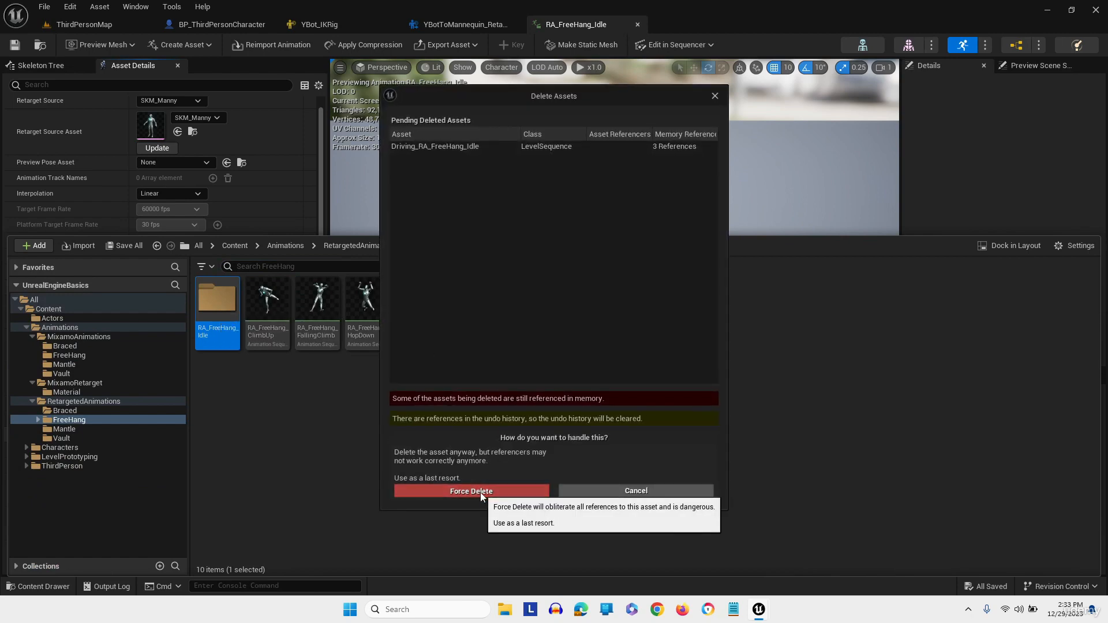
left_click(481, 493)
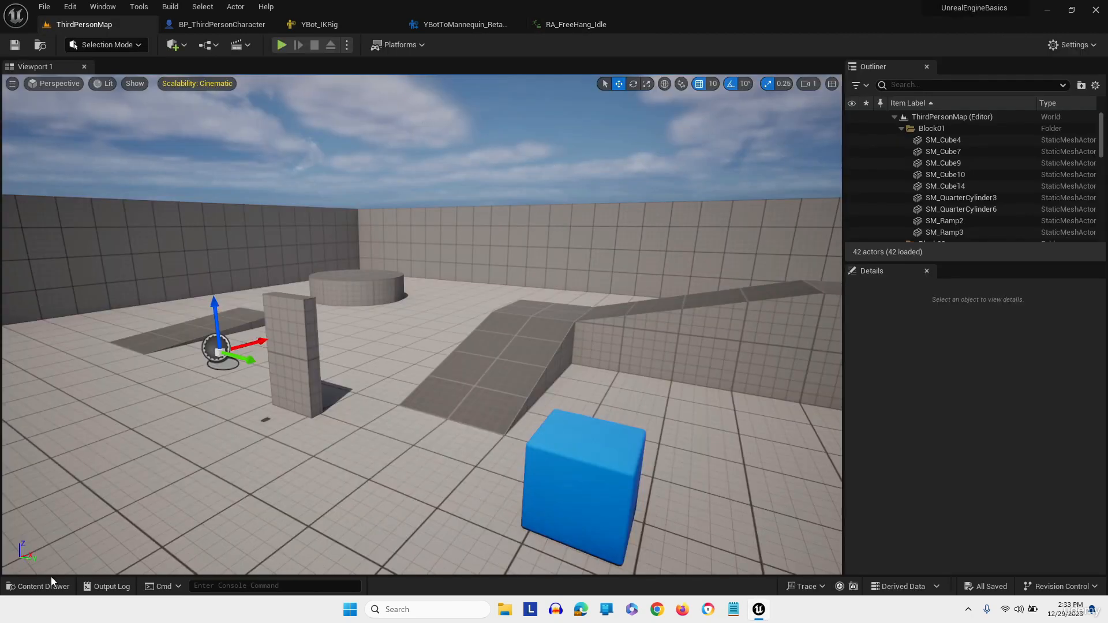
Open the RA_FreeHang_MoveLeft animation and bake it to an FK Control Rig in Sequencer
left_click(47, 586)
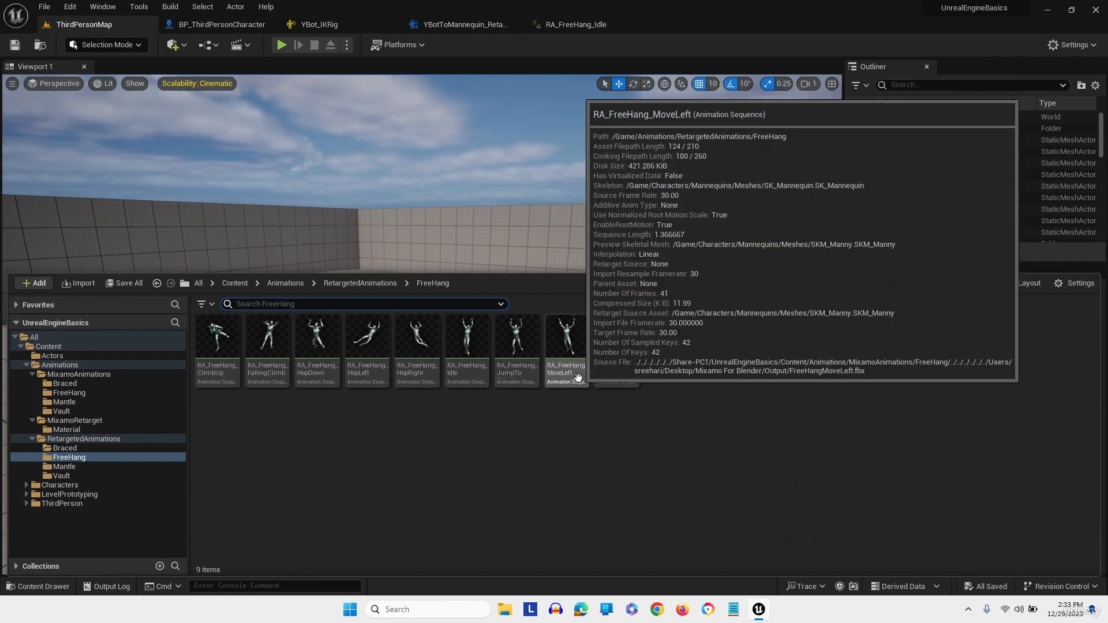
left_click(561, 341)
double_click(561, 341)
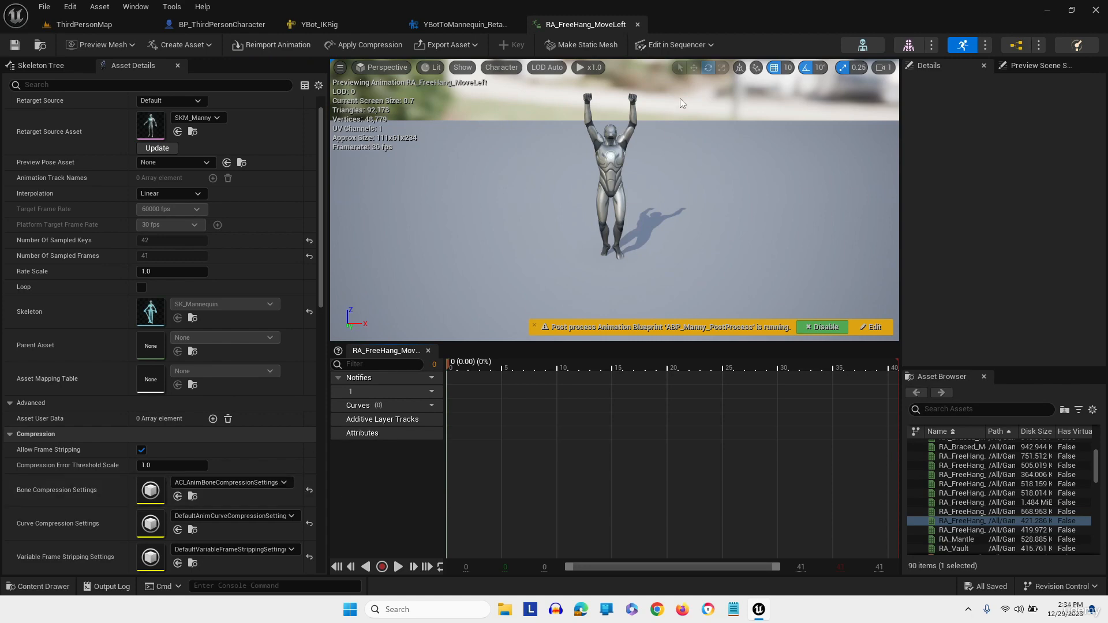
left_click(702, 45)
left_click(701, 83)
left_click(624, 356)
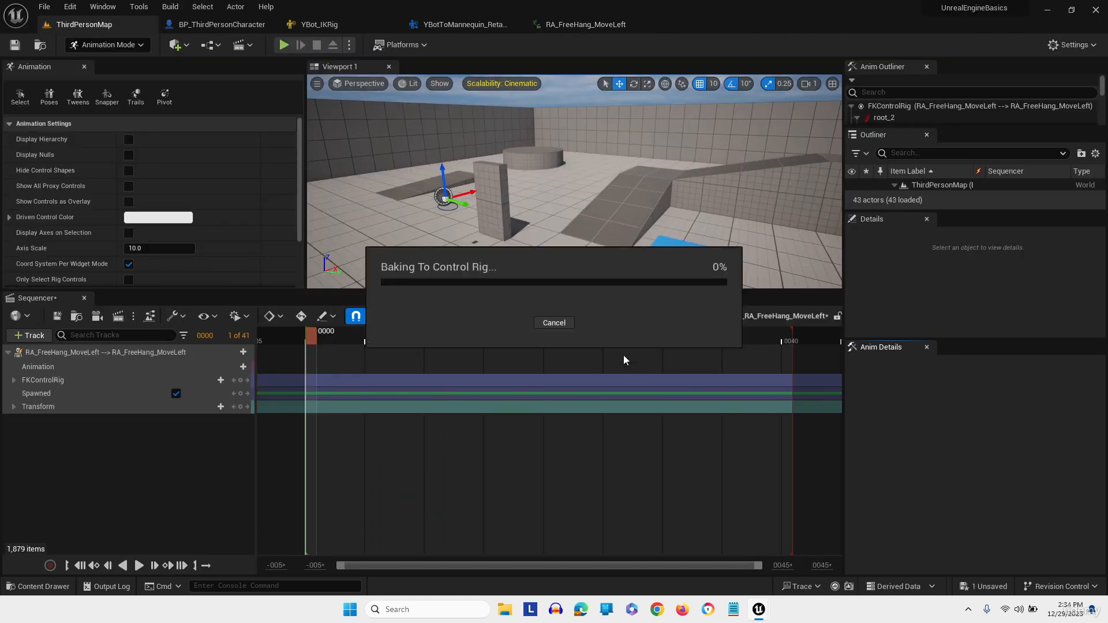
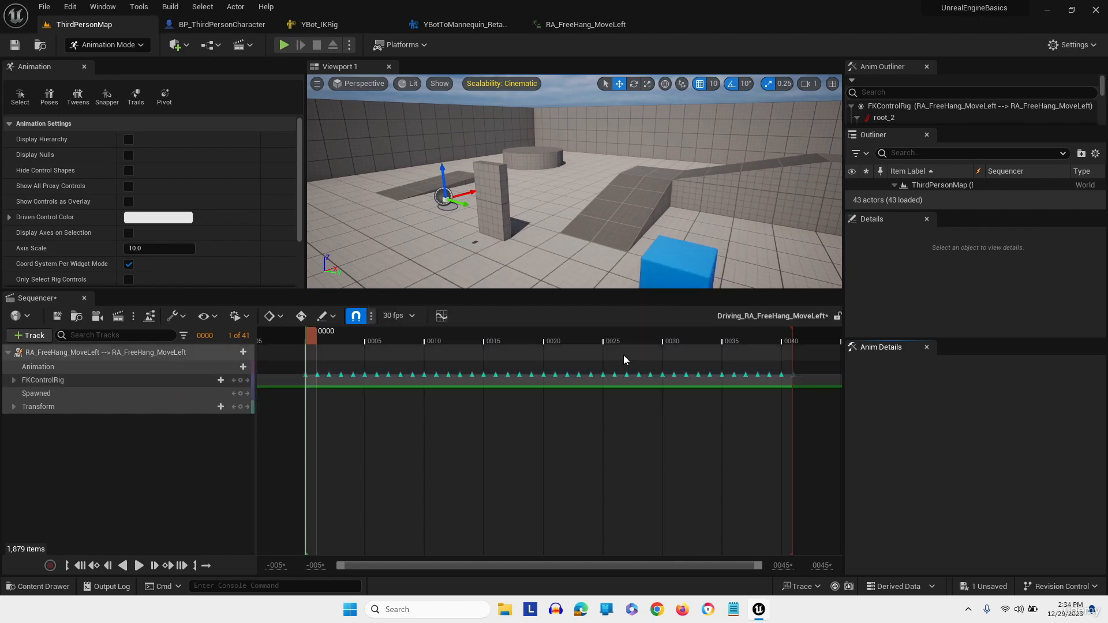
Filter the FKControlRig tracks by "foot" and delete all keys of ik_foot_l_2 and ik_foot_r_2
left_click(13, 380)
left_click(107, 337)
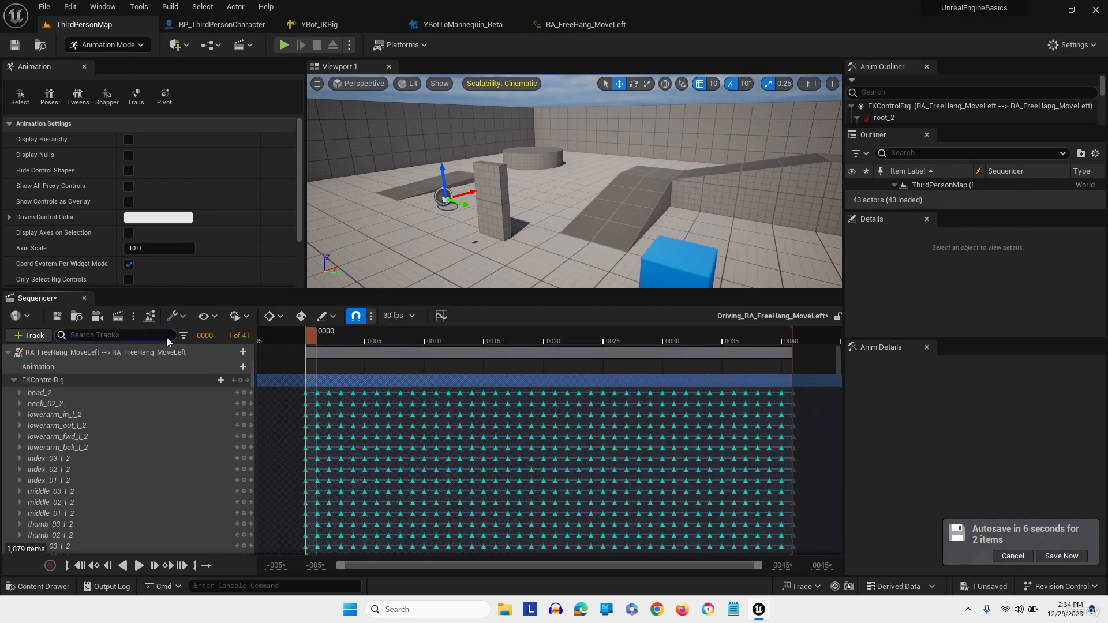
type("foot")
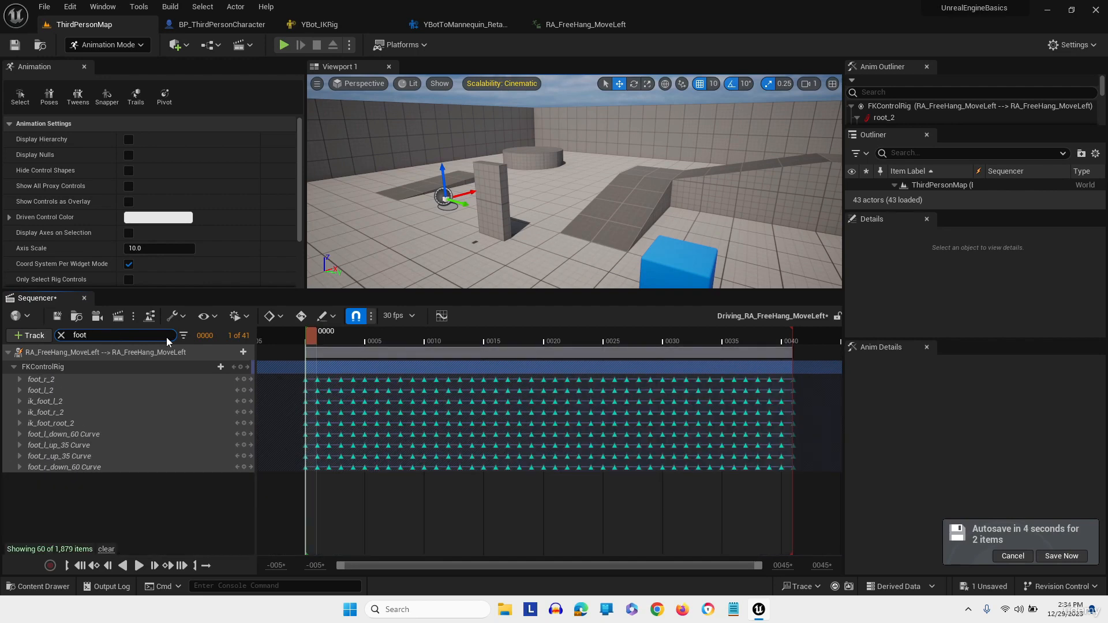
left_click(45, 402)
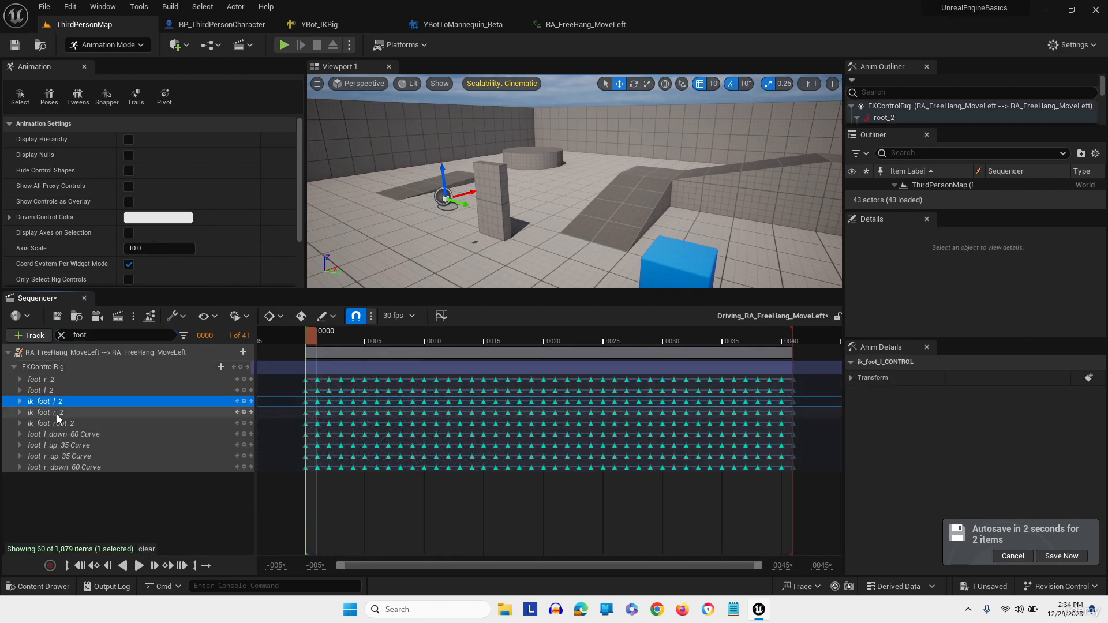
left_click(55, 413, "ctrl")
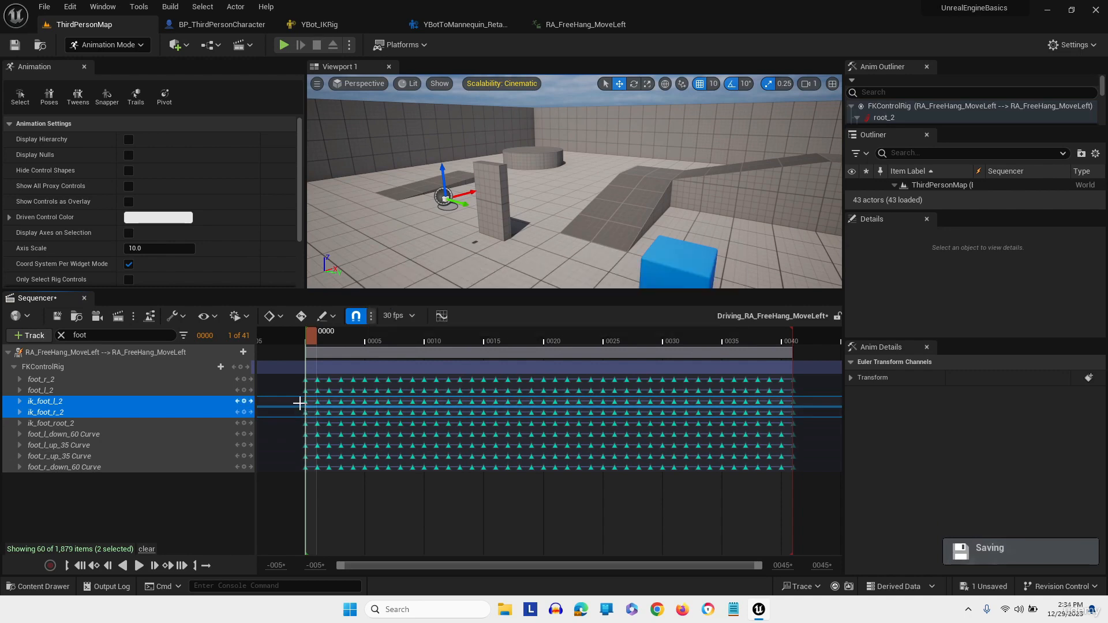
left_click_drag(434, 412, 814, 408)
key("Delete")
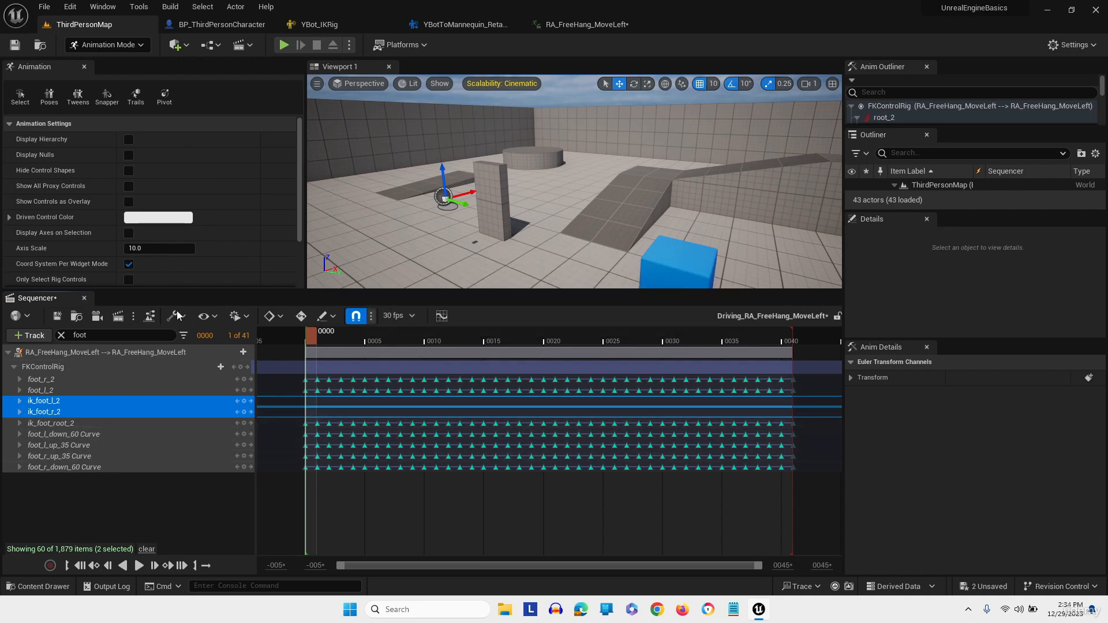
Snap the ik_foot_r control to foot_r over frames 0 to 41 and set its snapped keys' interpolation to Linear
left_click(107, 97)
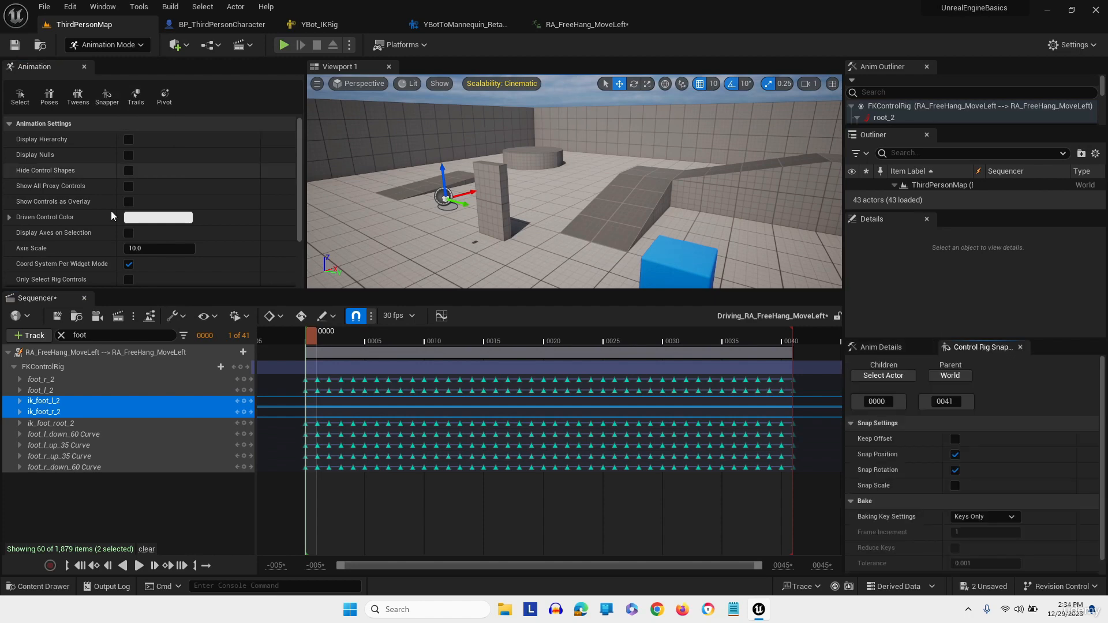
left_click(44, 413)
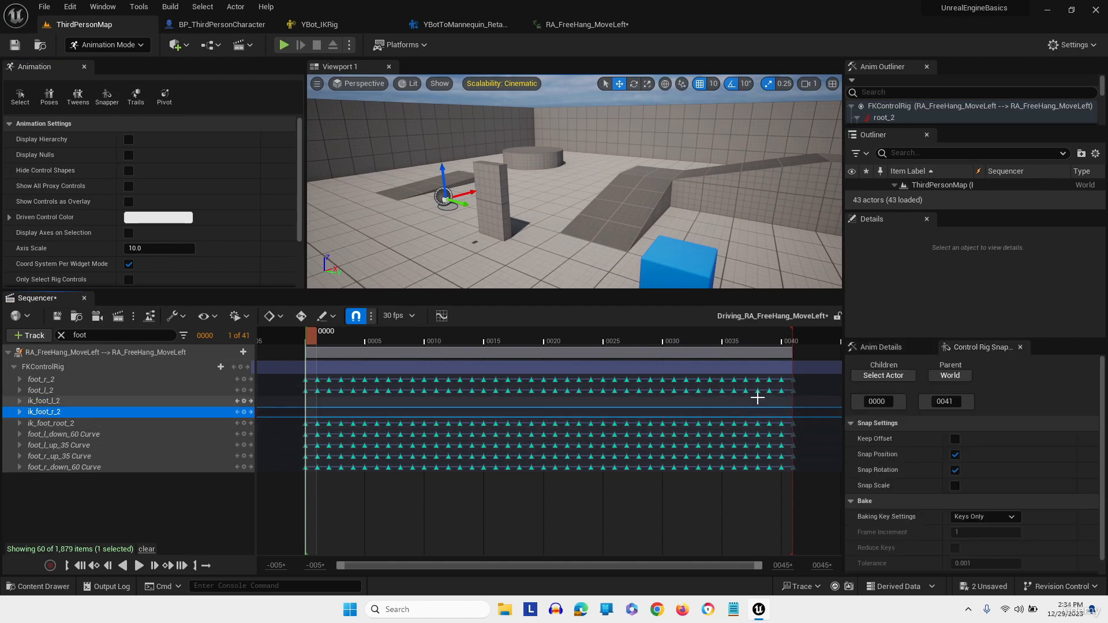
left_click(885, 376)
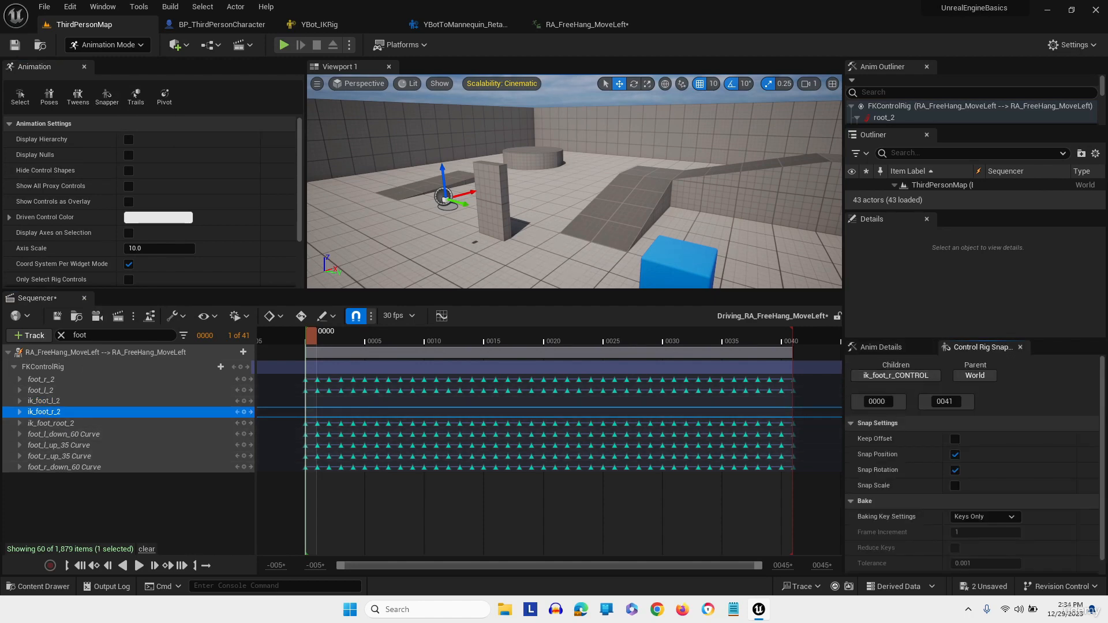
left_click(70, 381)
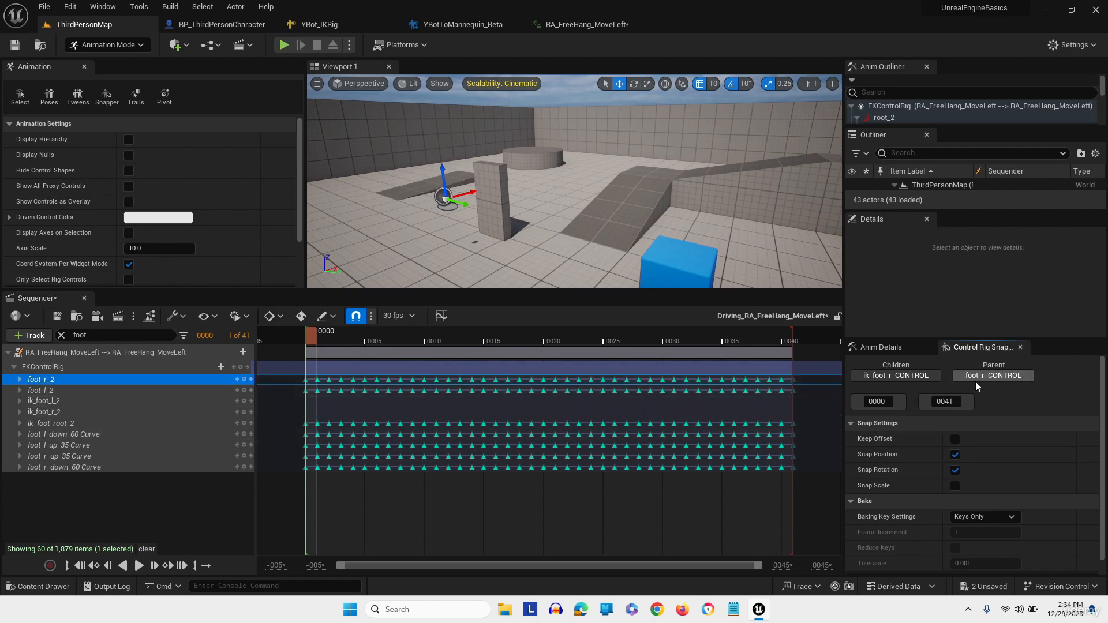
scroll(997, 509, "down", 1)
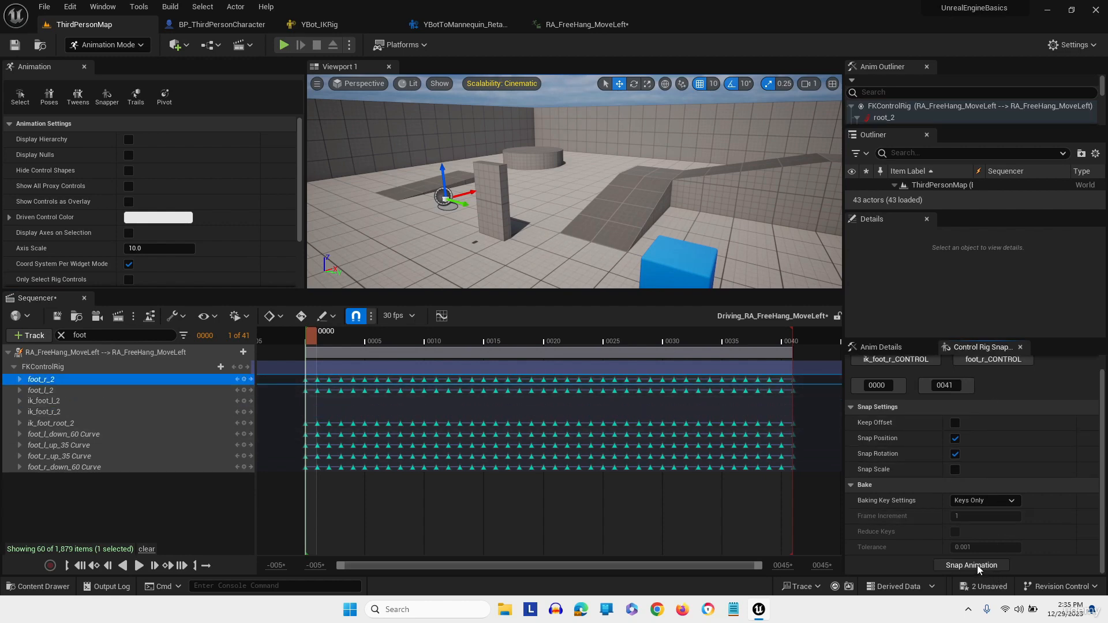
left_click(977, 565)
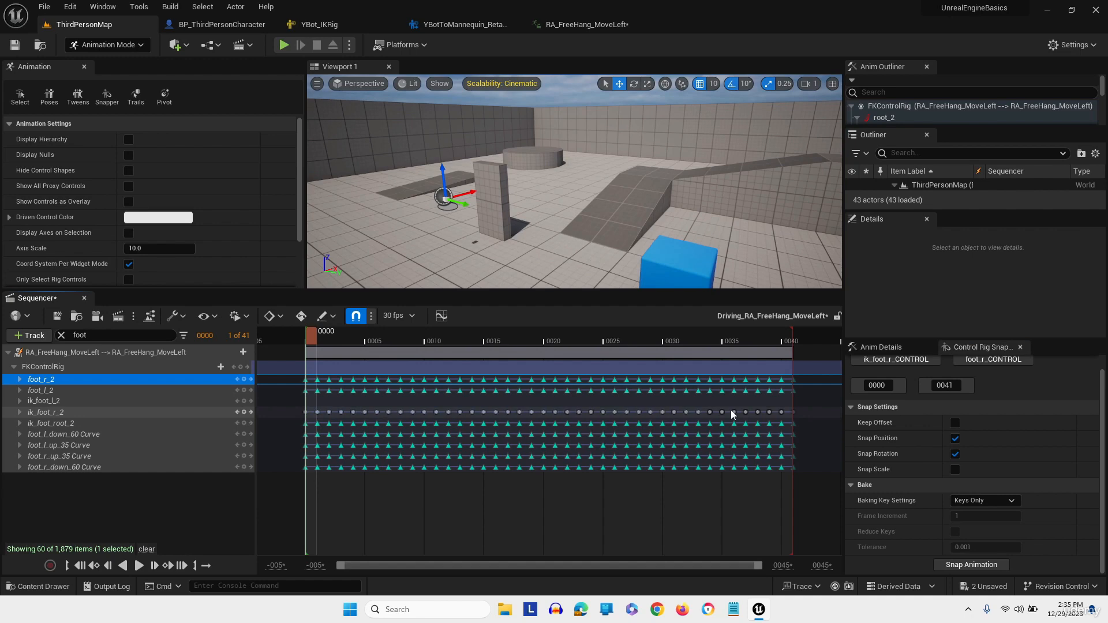
right_click(759, 411)
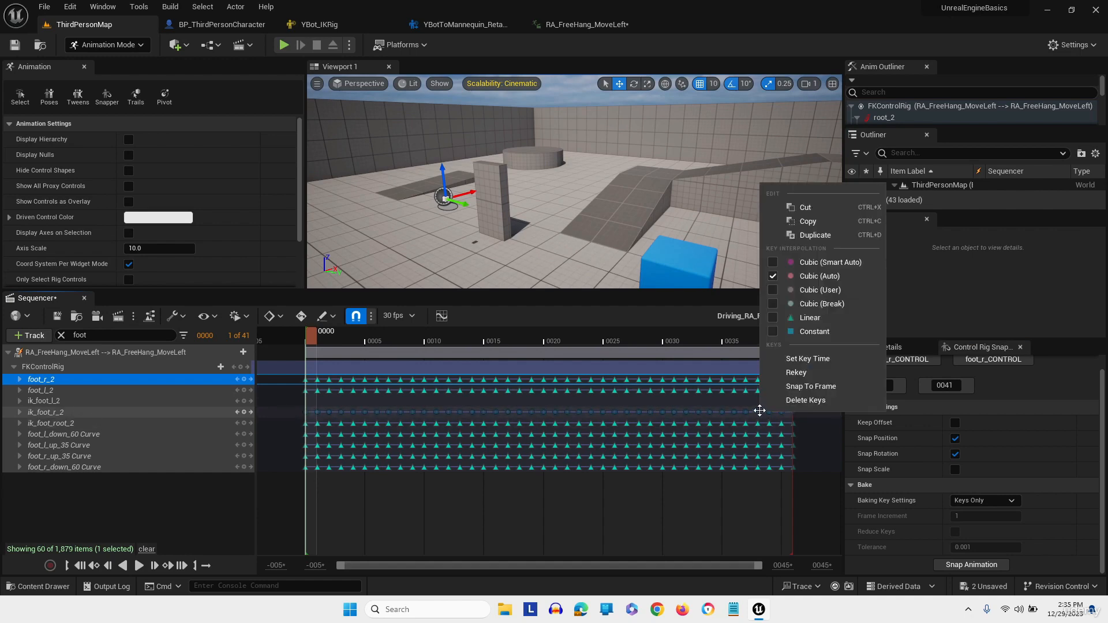
left_click(773, 318)
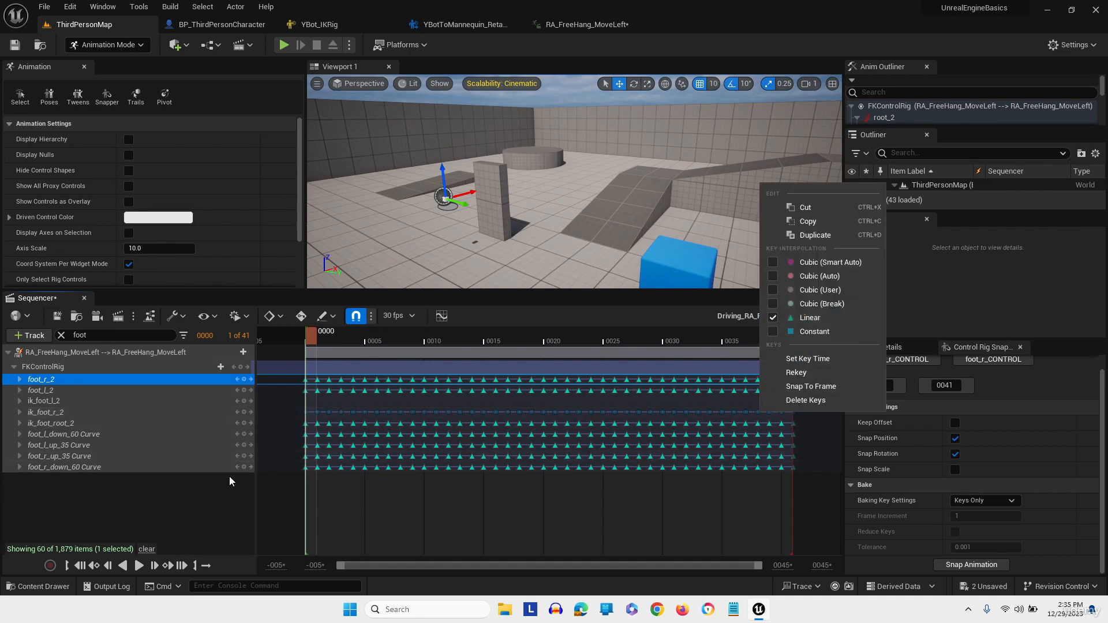
Snap the ik_foot_l control to foot_l over frames 0 to 41 and set its snapped keys' interpolation to Linear
left_click(57, 400)
left_click(896, 364)
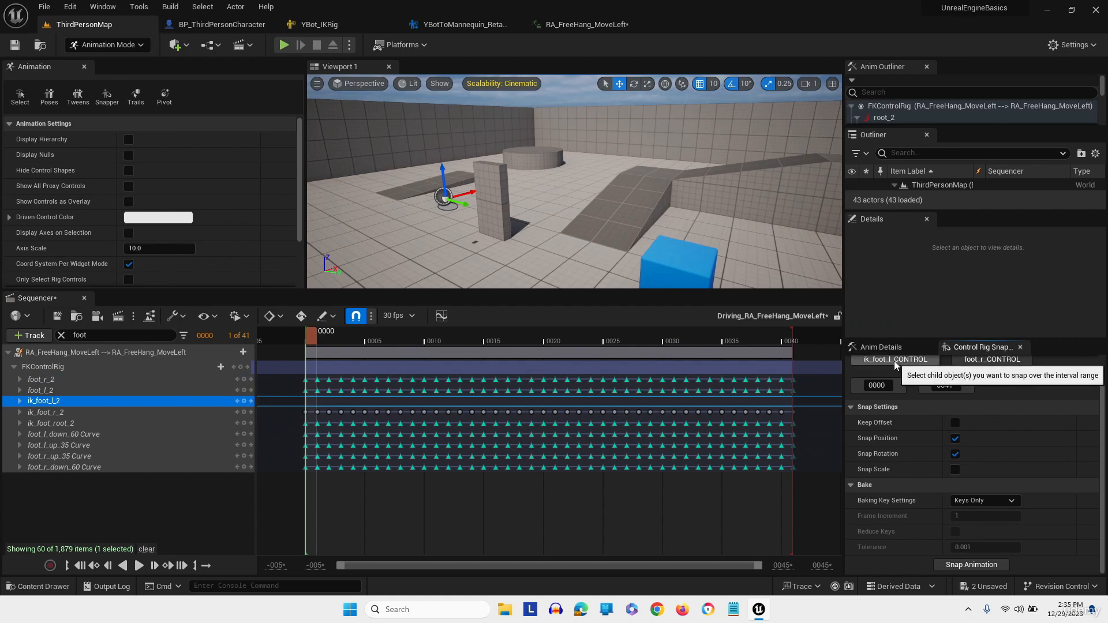
left_click(40, 391)
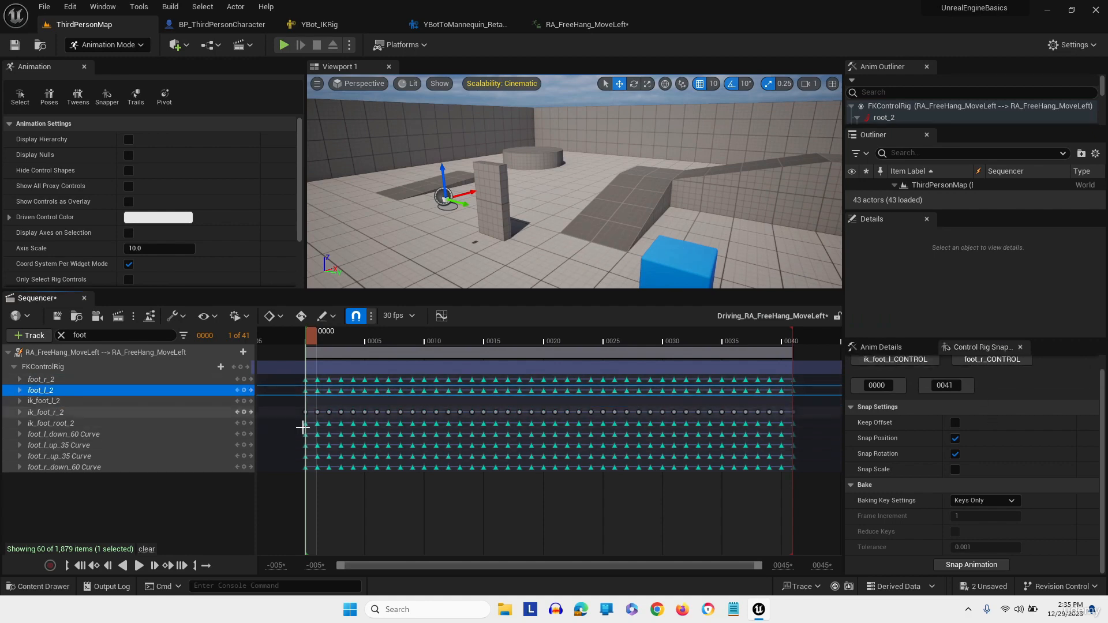
left_click(981, 361)
left_click(971, 566)
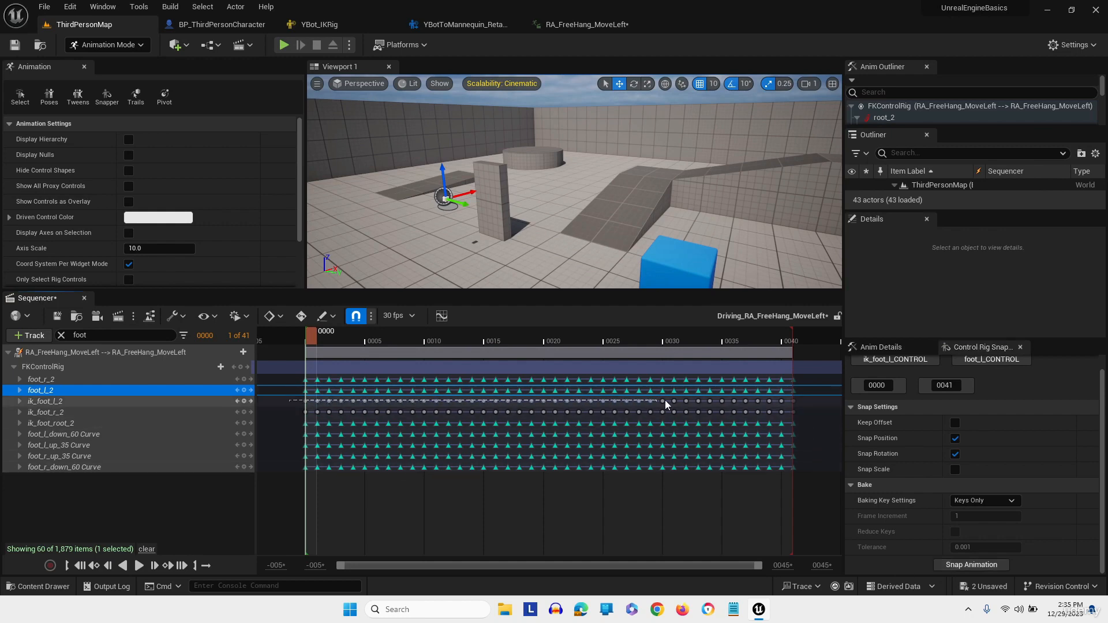
right_click(780, 400)
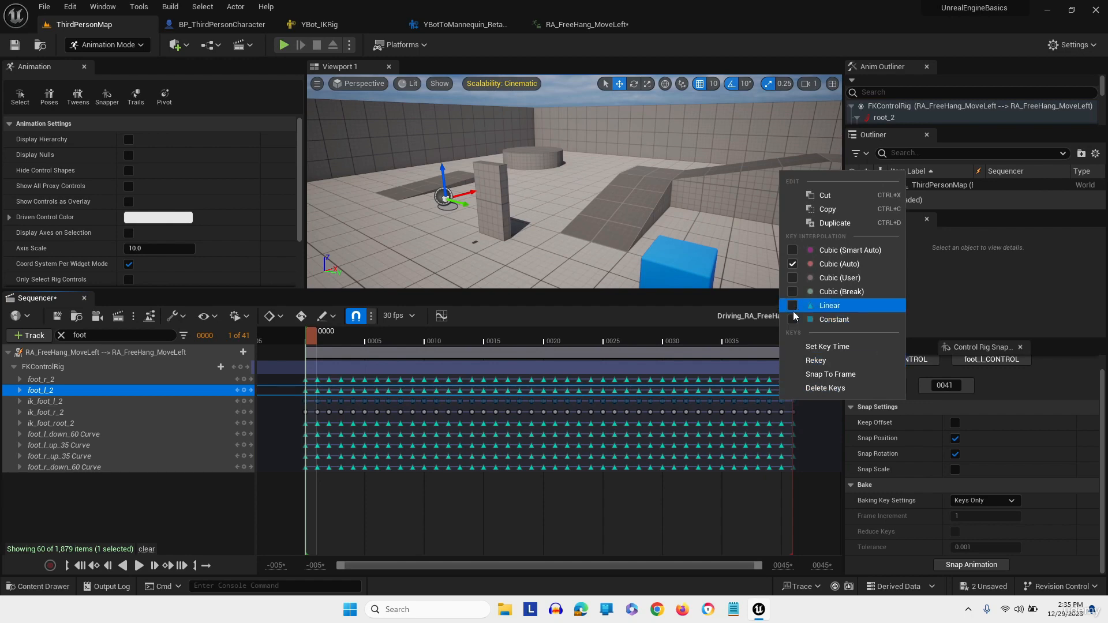
Filter the FKControlRig tracks by "hand" and delete all keys of ik_hand_l_2, ik_hand_r_2 and ik_hand_gun_2
left_click(106, 334)
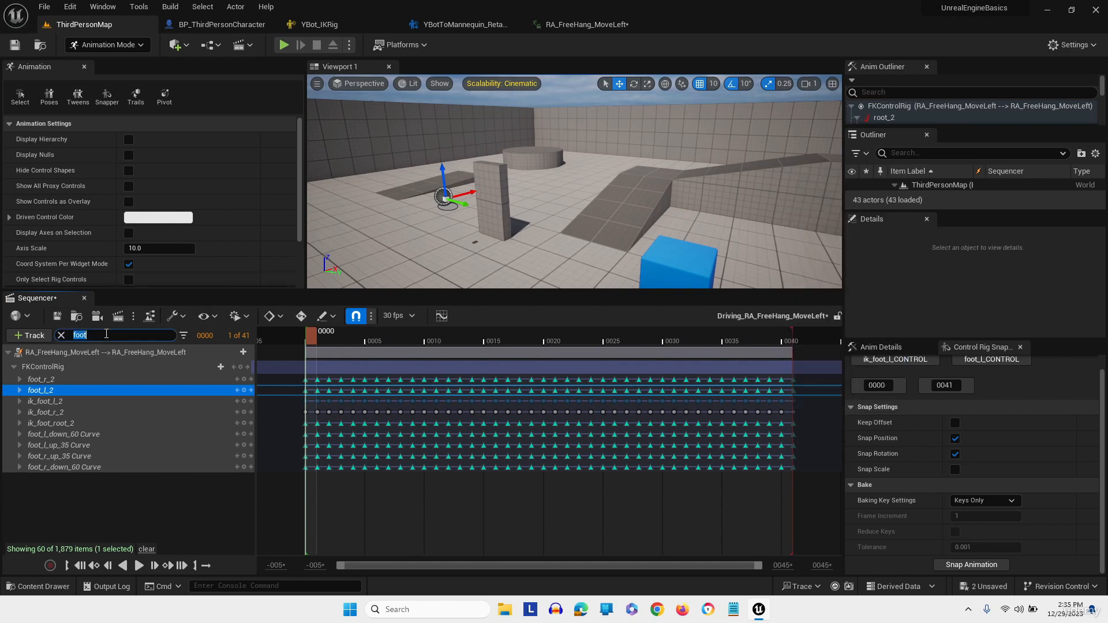
type("hand")
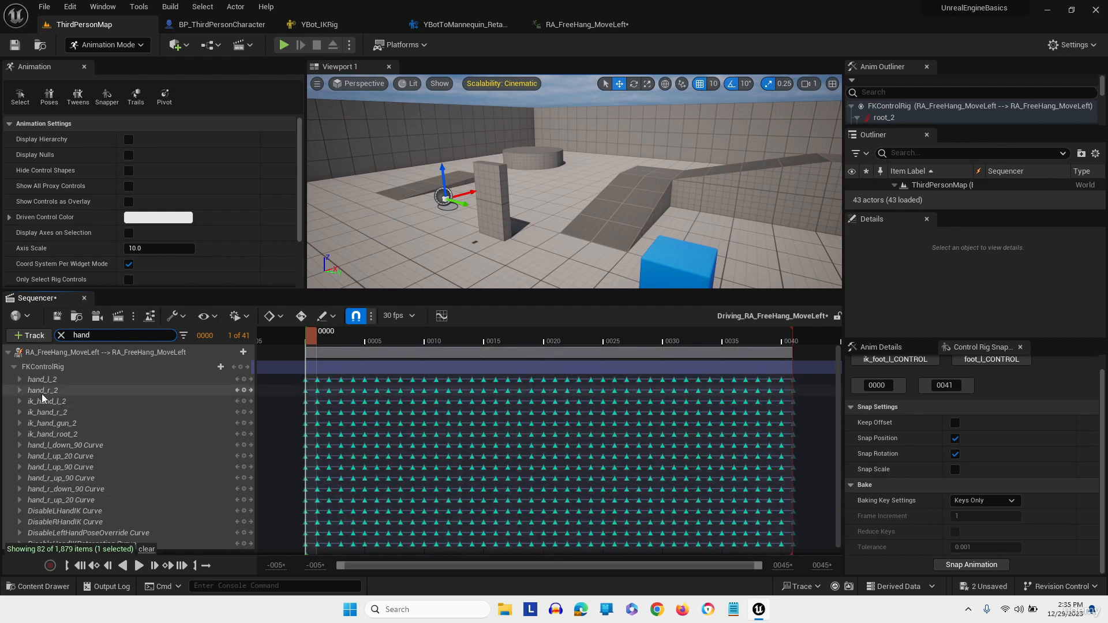
left_click(44, 402)
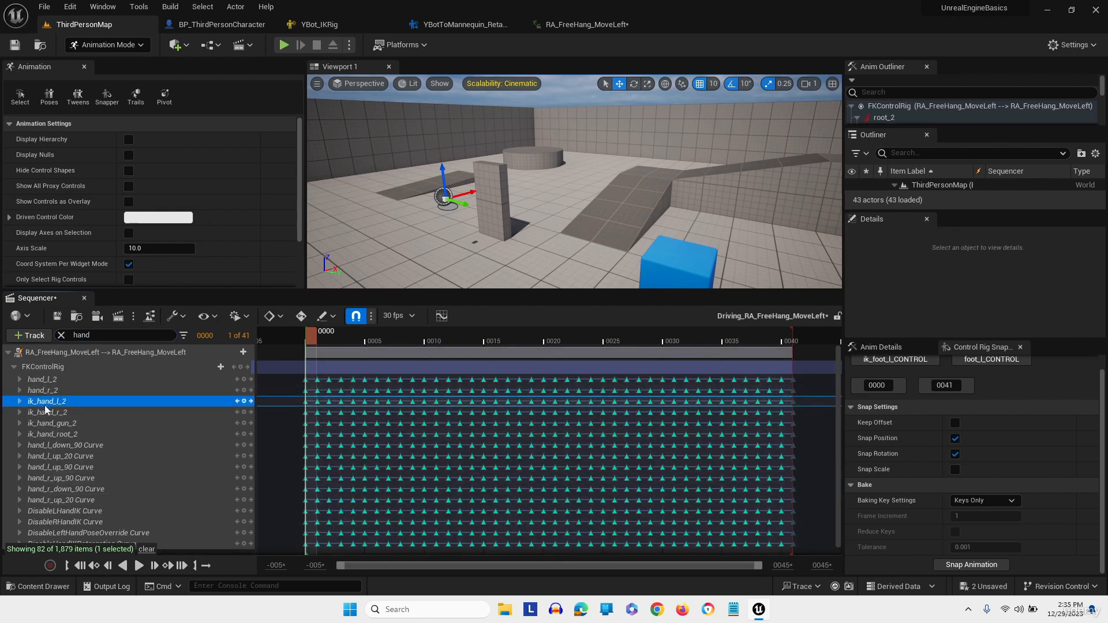
left_click(49, 423, "shift")
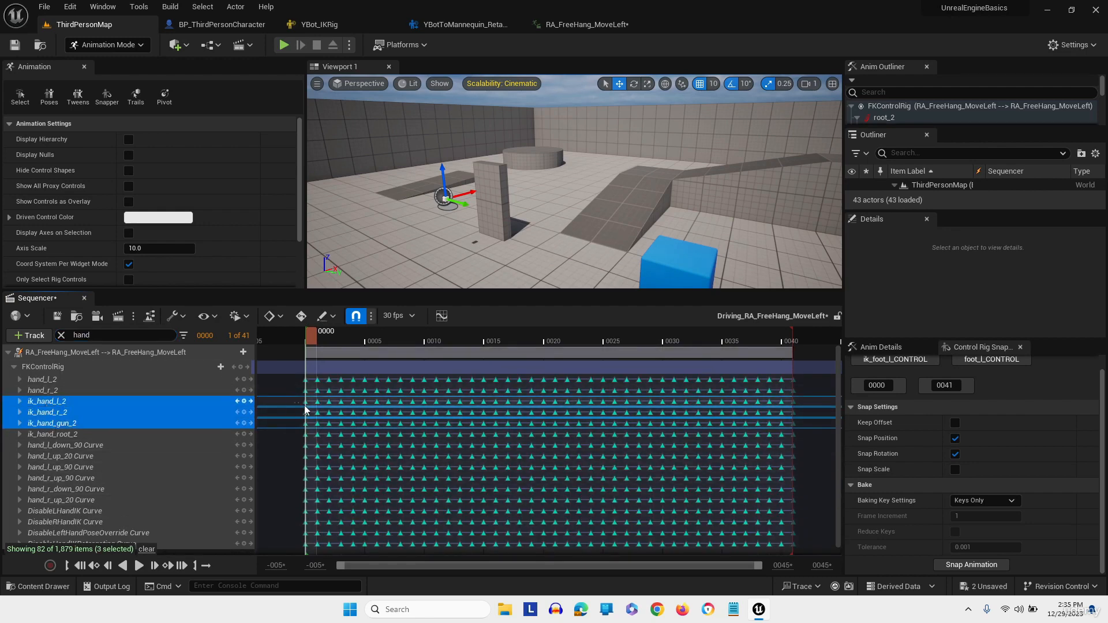
left_click_drag(305, 407, 807, 430)
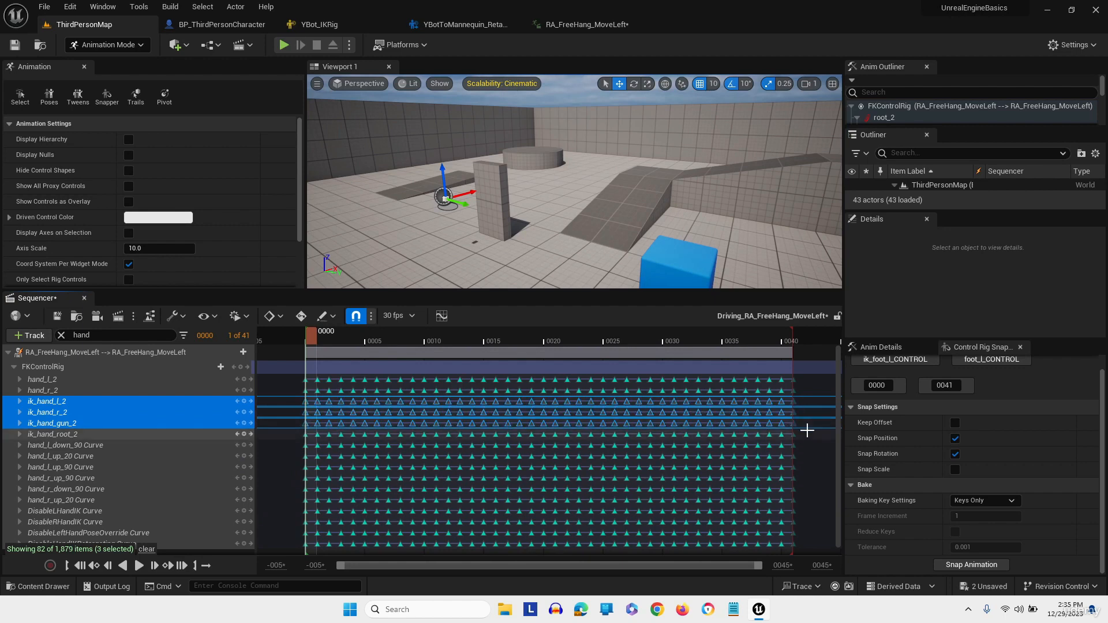
key("Delete")
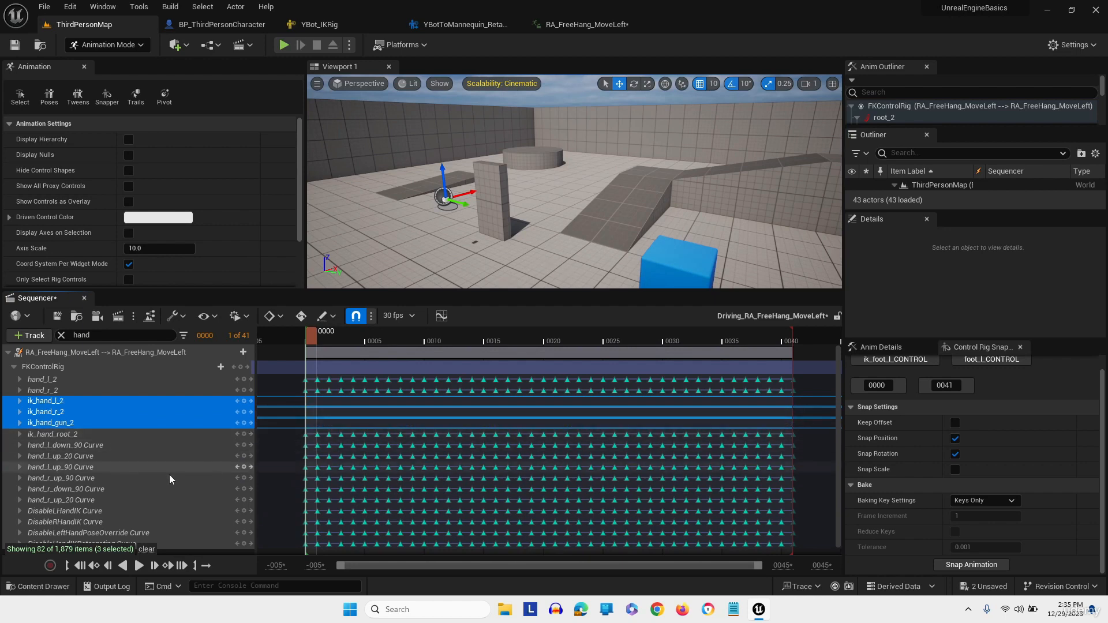
Snap the ik_hand_gun control to hand_r over frames 0 to 41 and set its snapped keys' interpolation to Linear
left_click(38, 424)
left_click(876, 362)
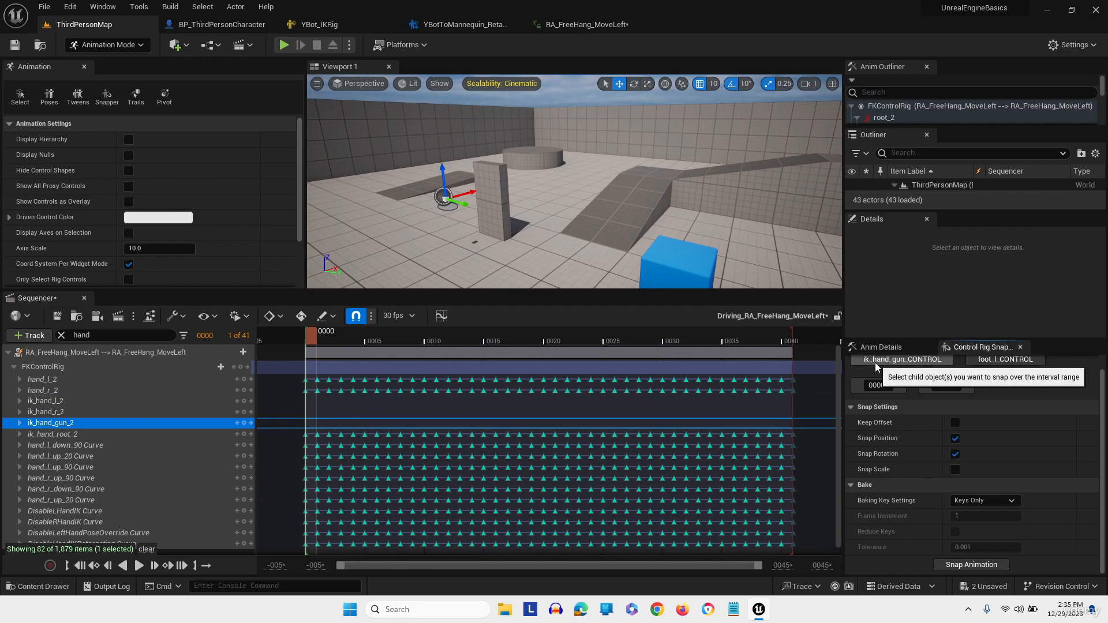
left_click(46, 391)
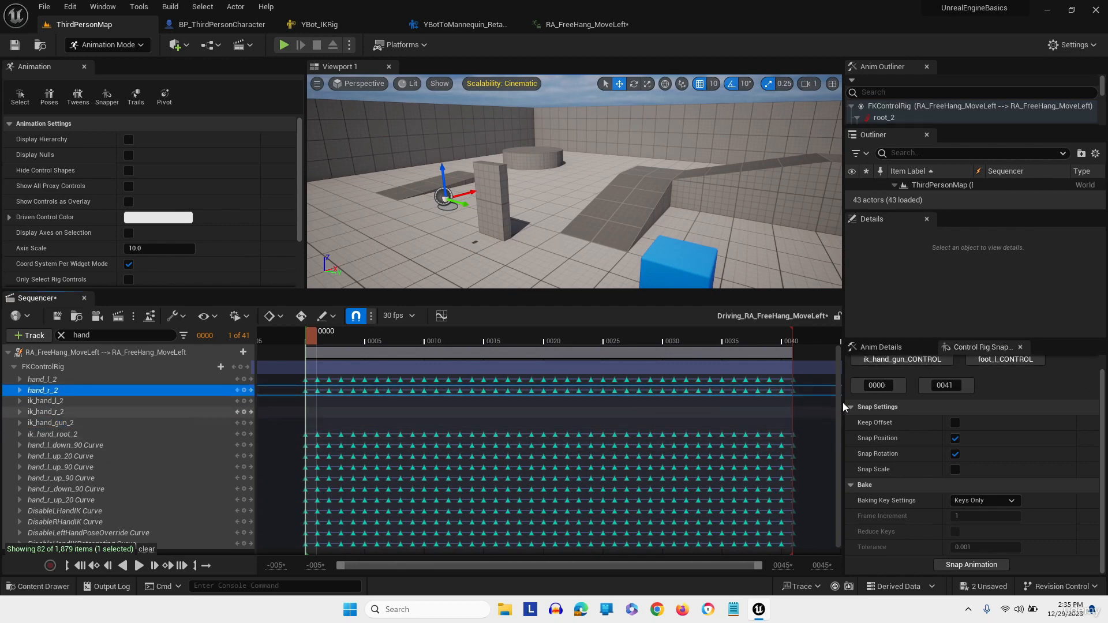
left_click(989, 360)
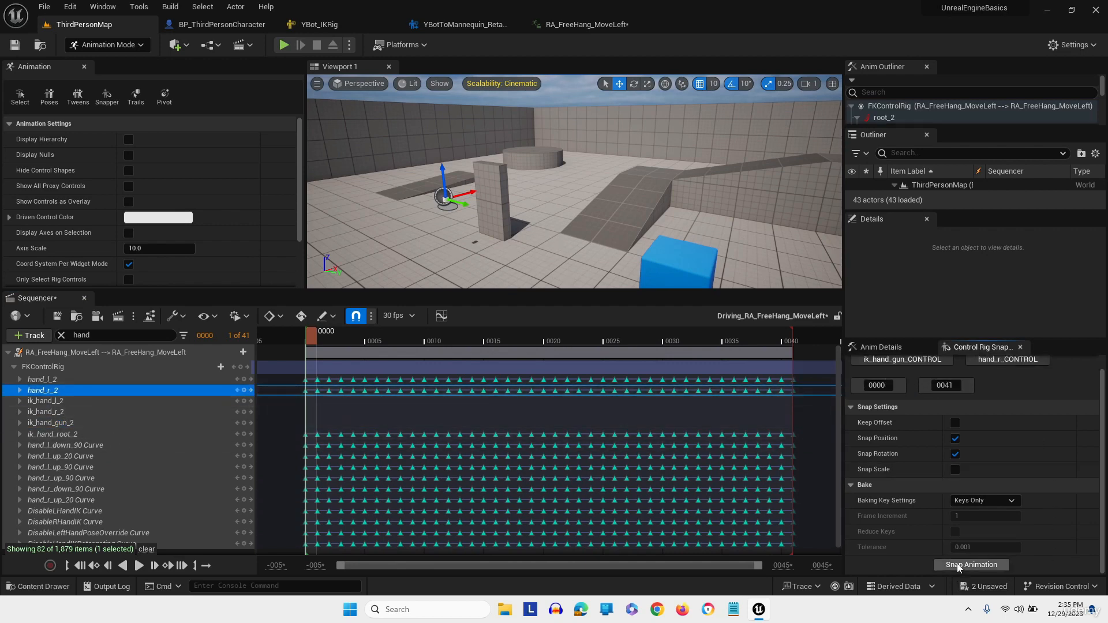
left_click(984, 564)
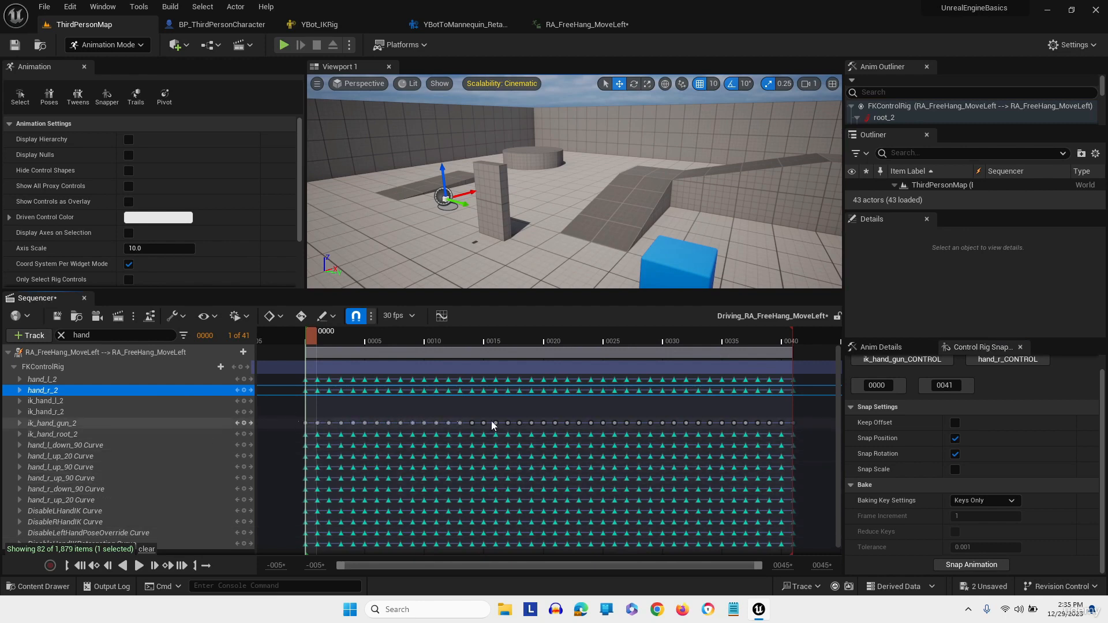
left_click_drag(808, 421, 763, 426)
right_click(768, 423)
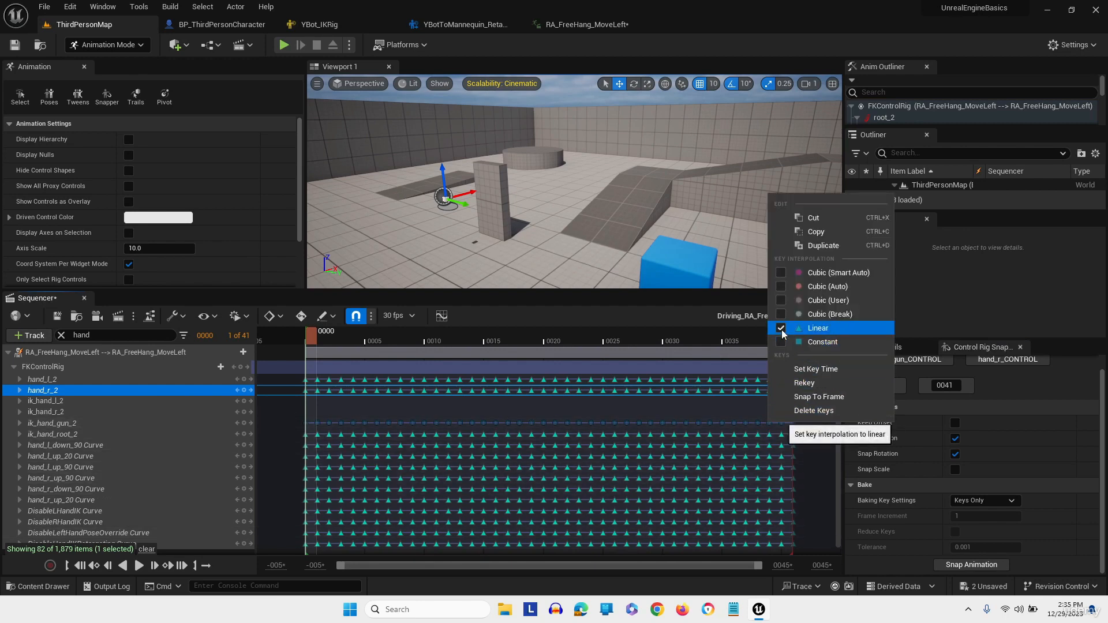
Snap the ik_hand_r control to hand_r over frames 0 to 41 and set its snapped keys' interpolation to Linear
left_click(63, 414)
left_click(923, 362)
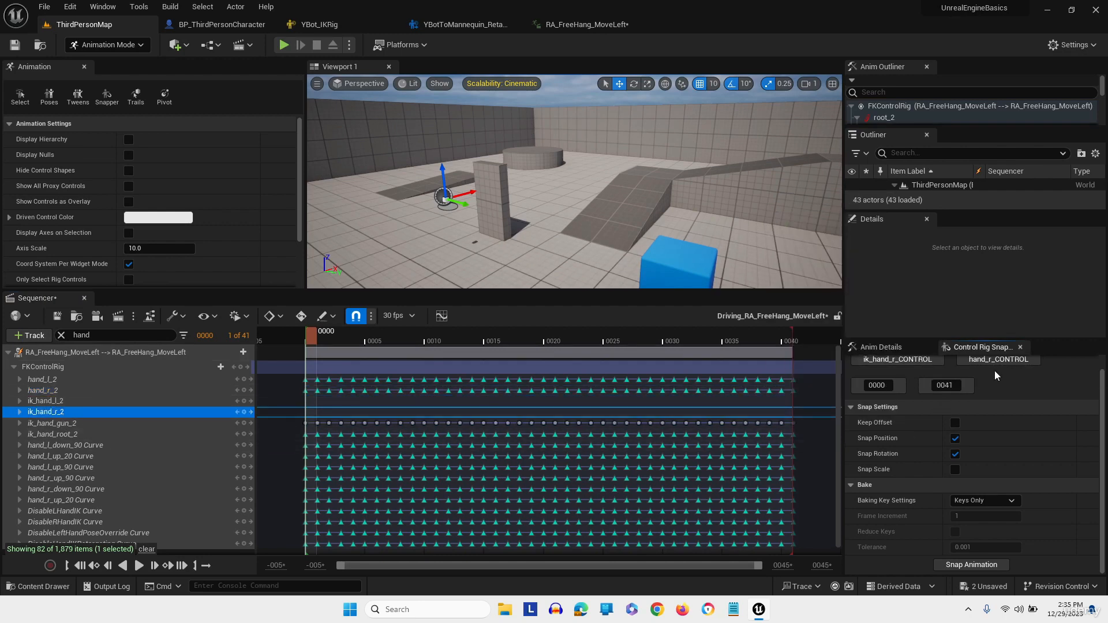
left_click(961, 568)
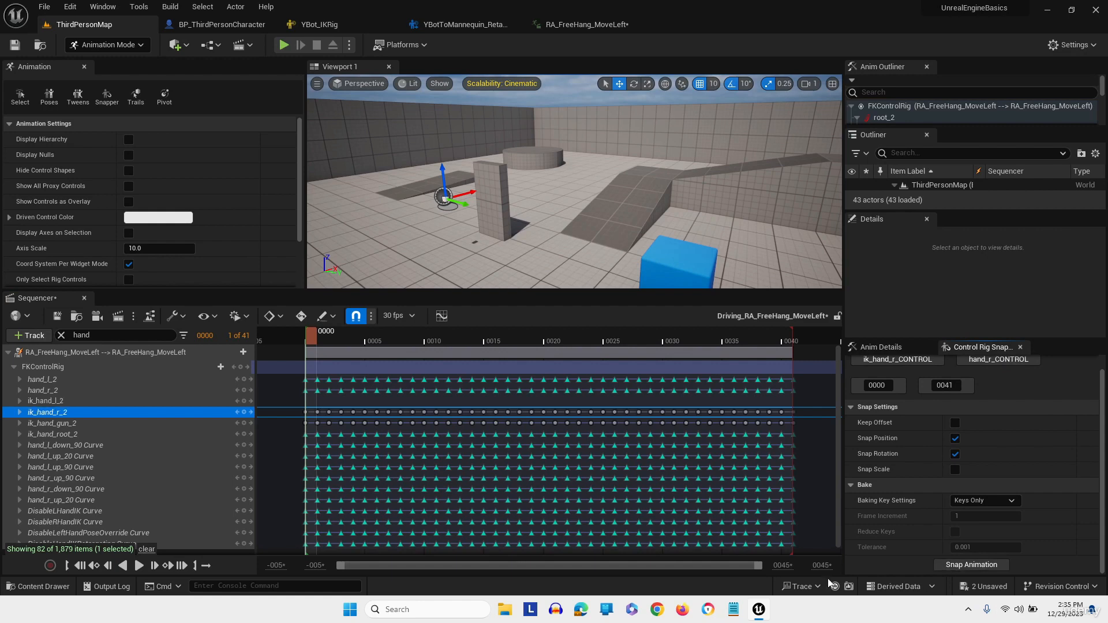
left_click_drag(296, 409, 467, 416)
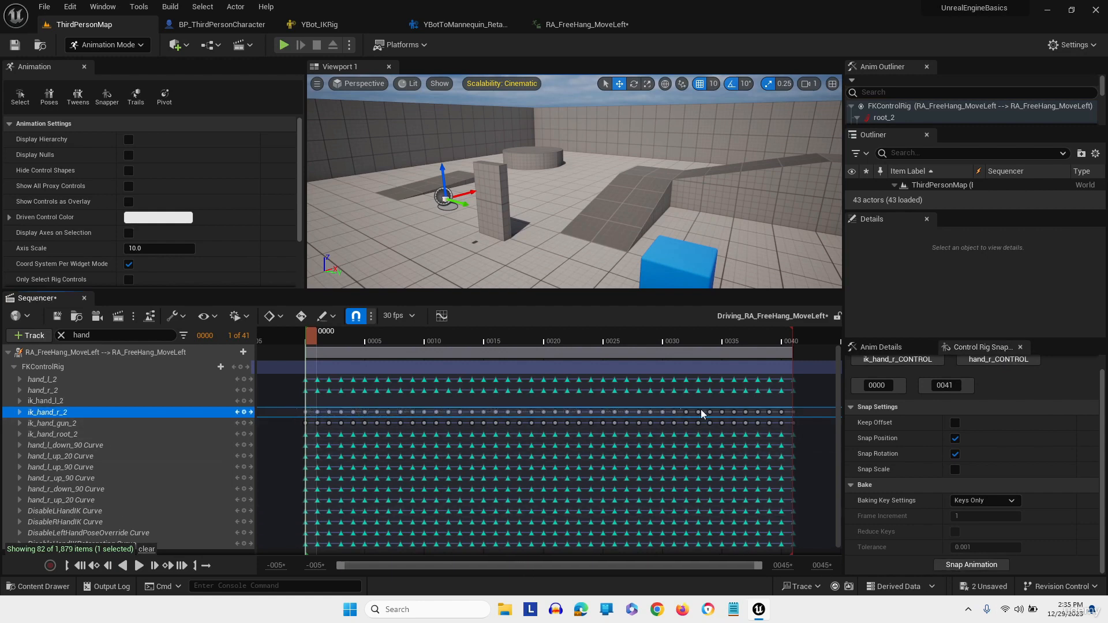
left_click_drag(792, 409, 802, 414)
right_click(771, 412)
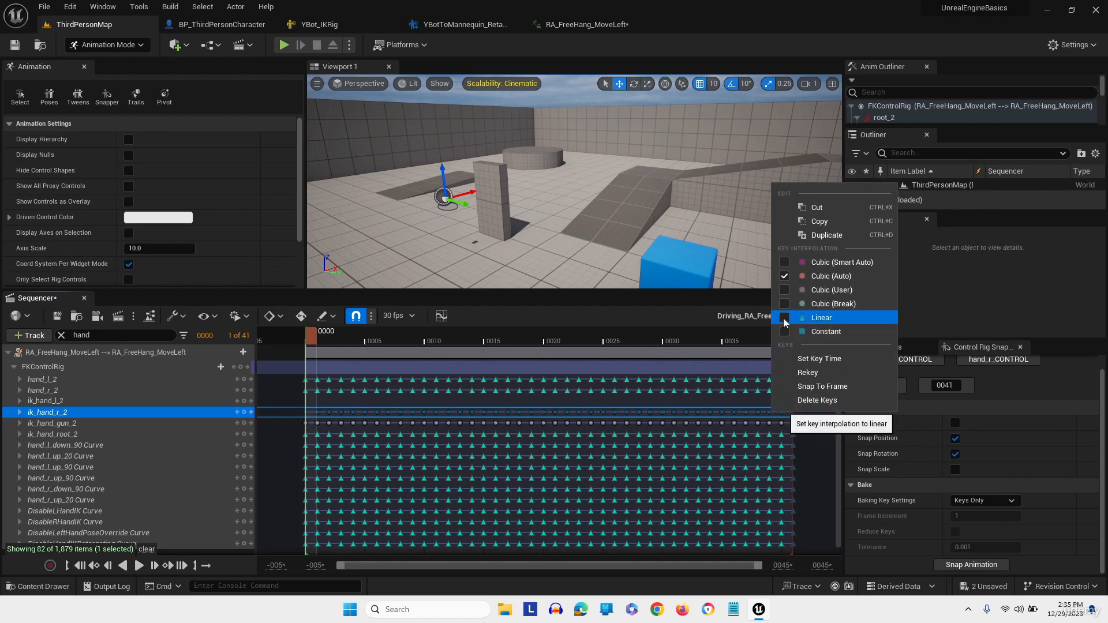
Snap the ik_hand_l control to hand_l over frames 0 to 41 and set its snapped keys' interpolation to Linear
left_click(67, 403)
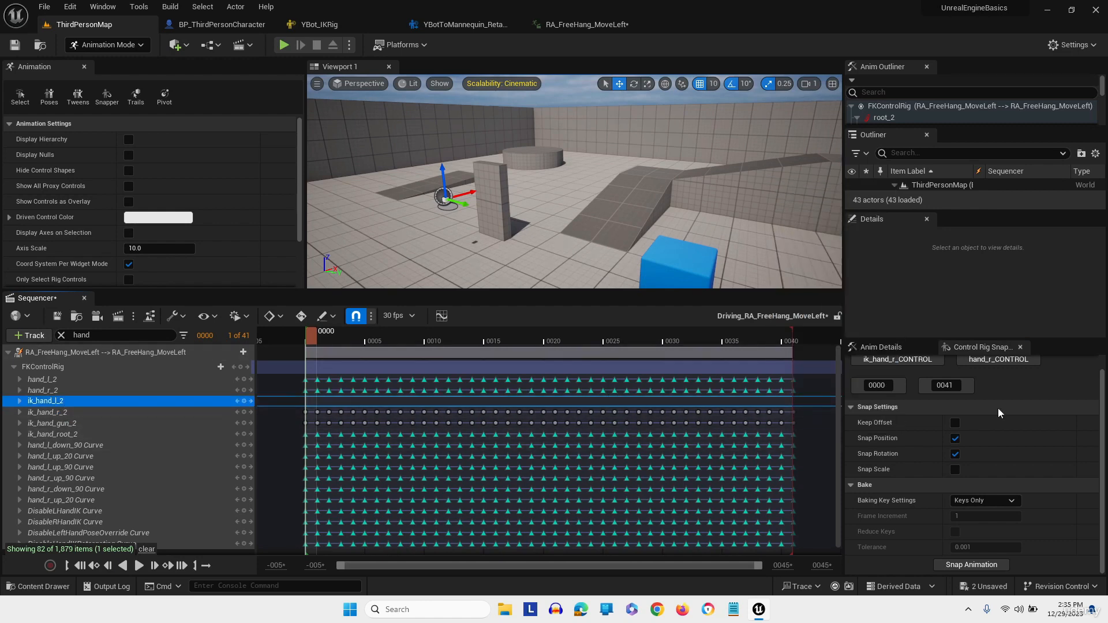
left_click(912, 364)
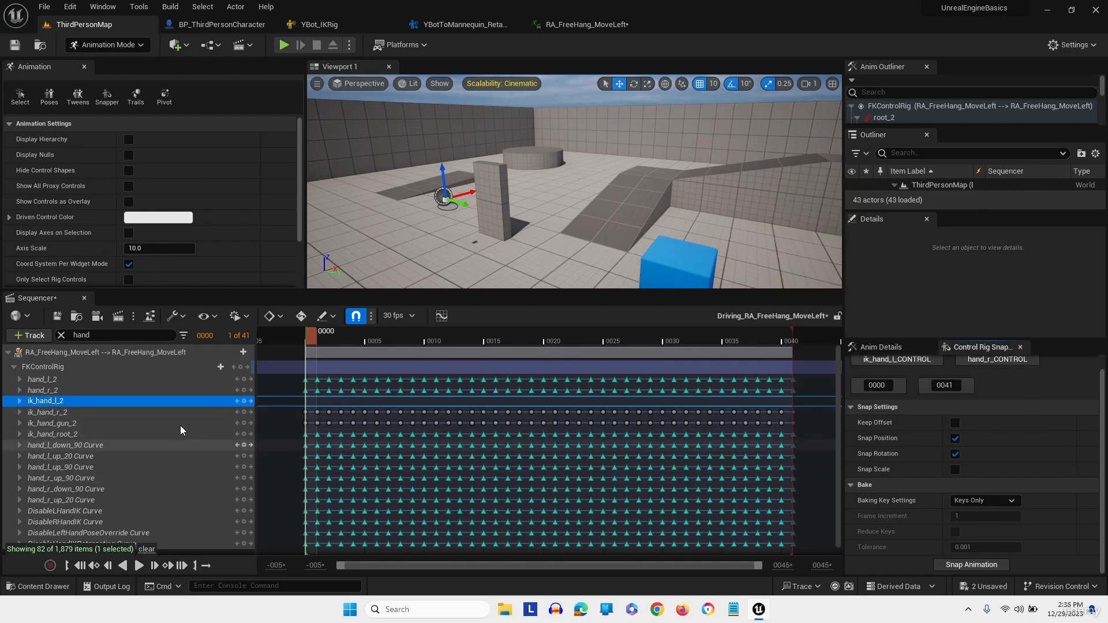
left_click(69, 381)
left_click(997, 359)
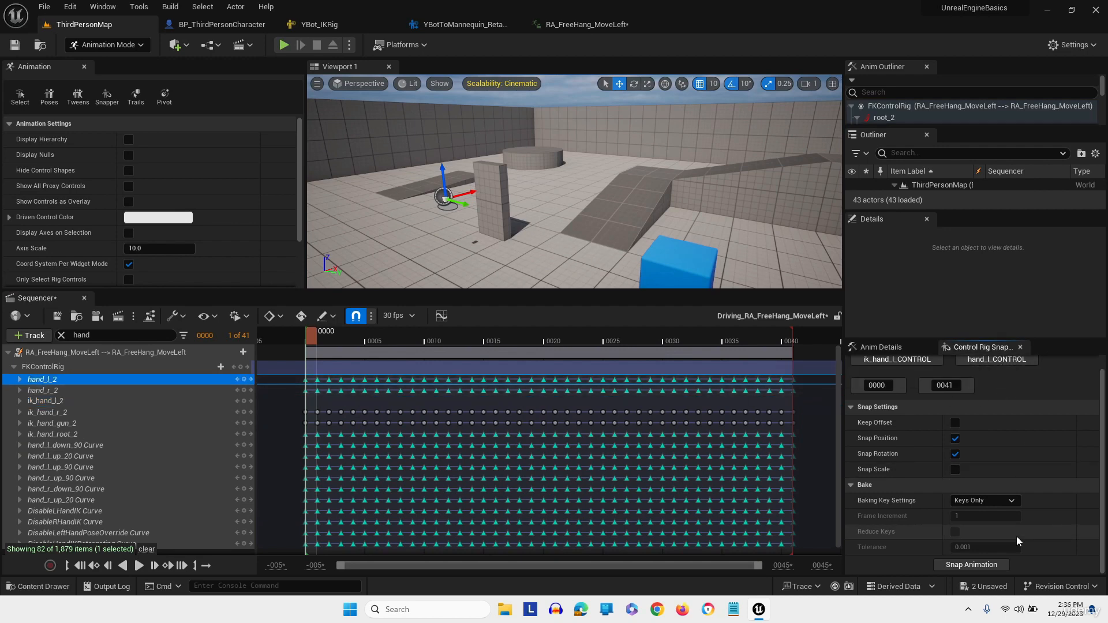
left_click(972, 565)
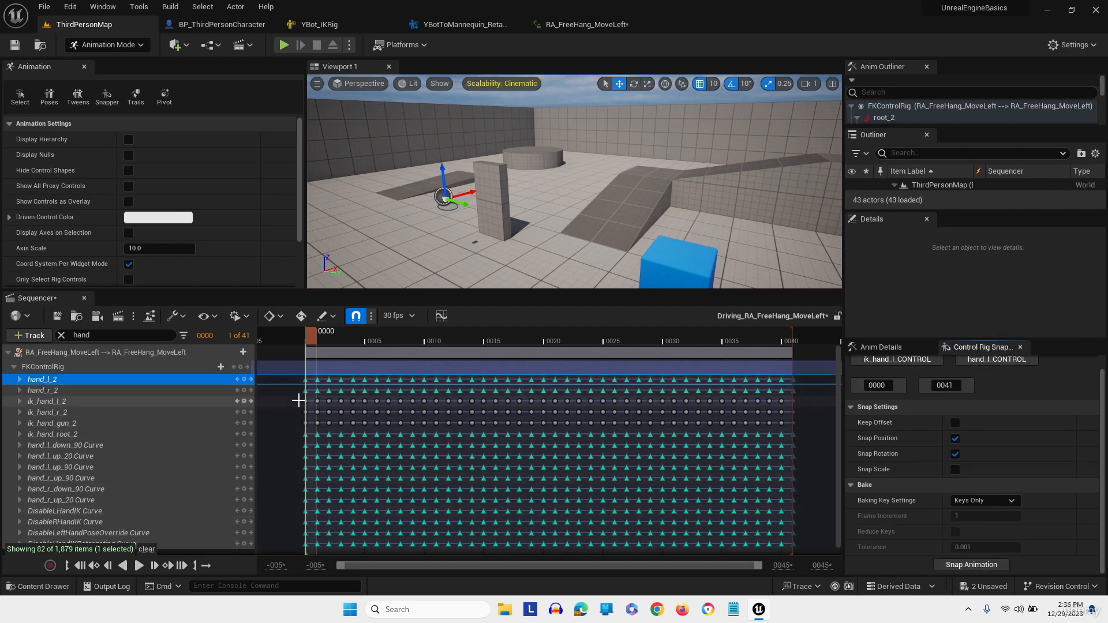
left_click_drag(297, 396, 365, 409)
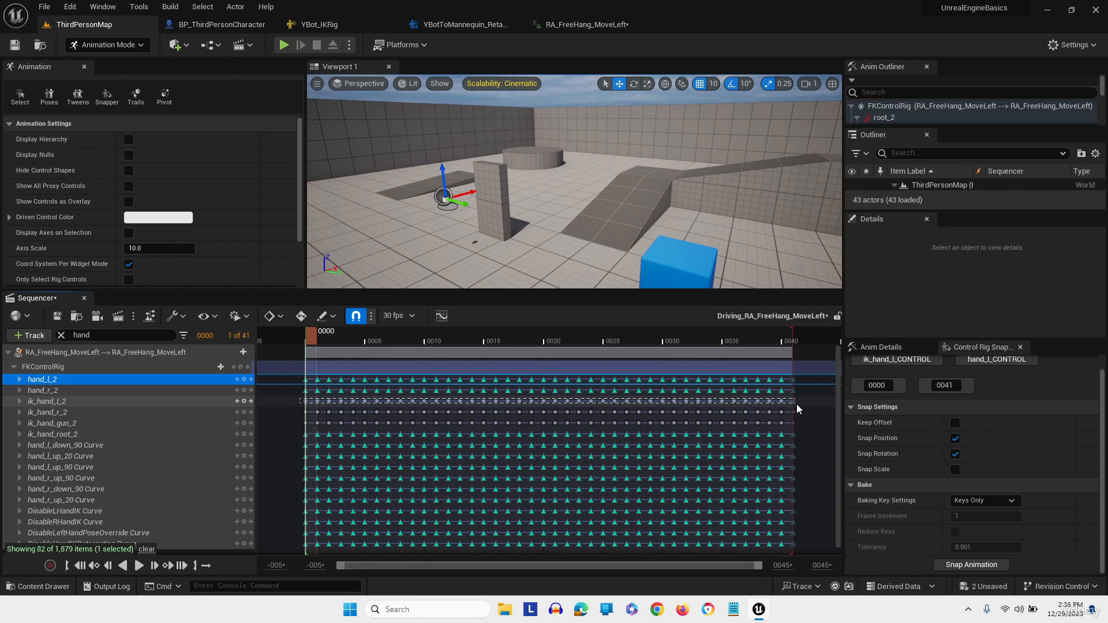
left_click_drag(797, 406, 798, 406)
right_click(773, 401)
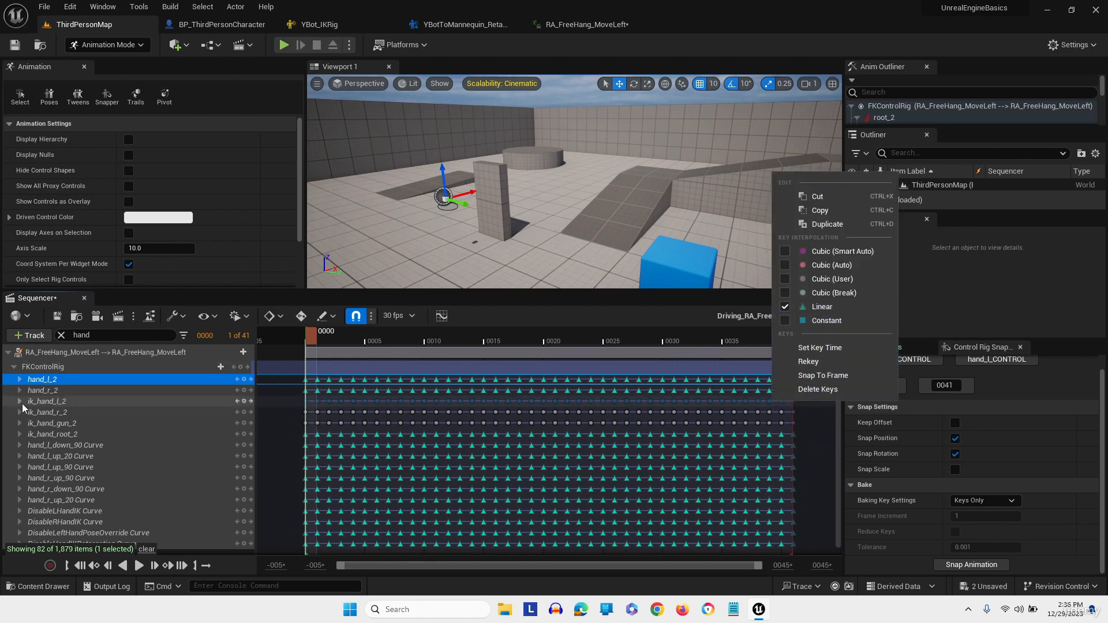
Save the sequence, and remove all curves and Asset User Data elements from the RA_FreeHang_MoveLeft animation, saving it too
left_click(58, 319)
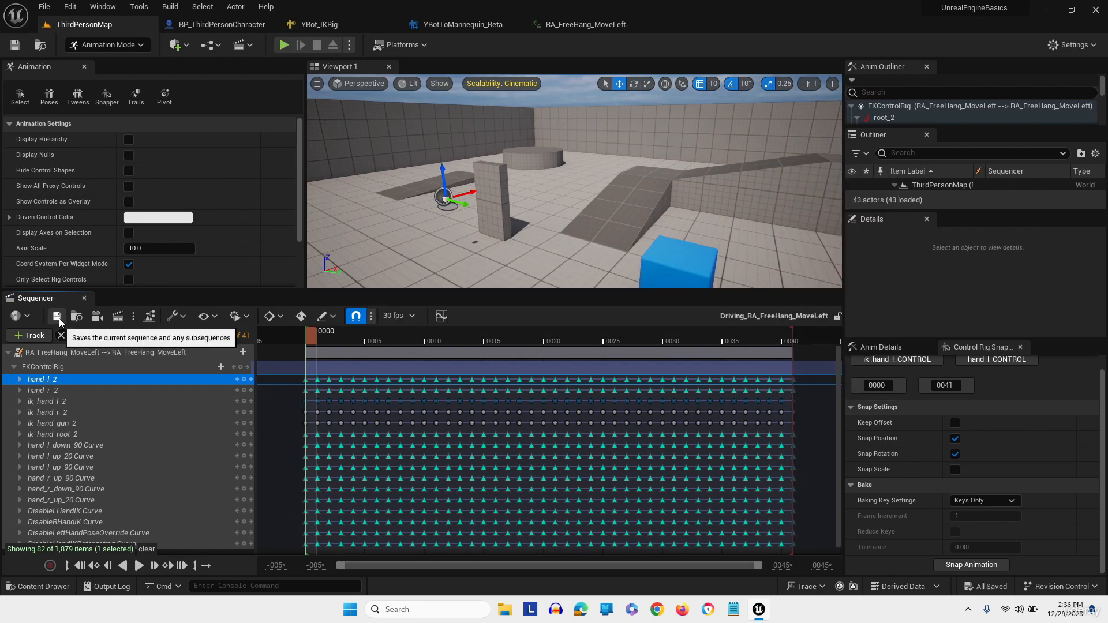
left_click(613, 23)
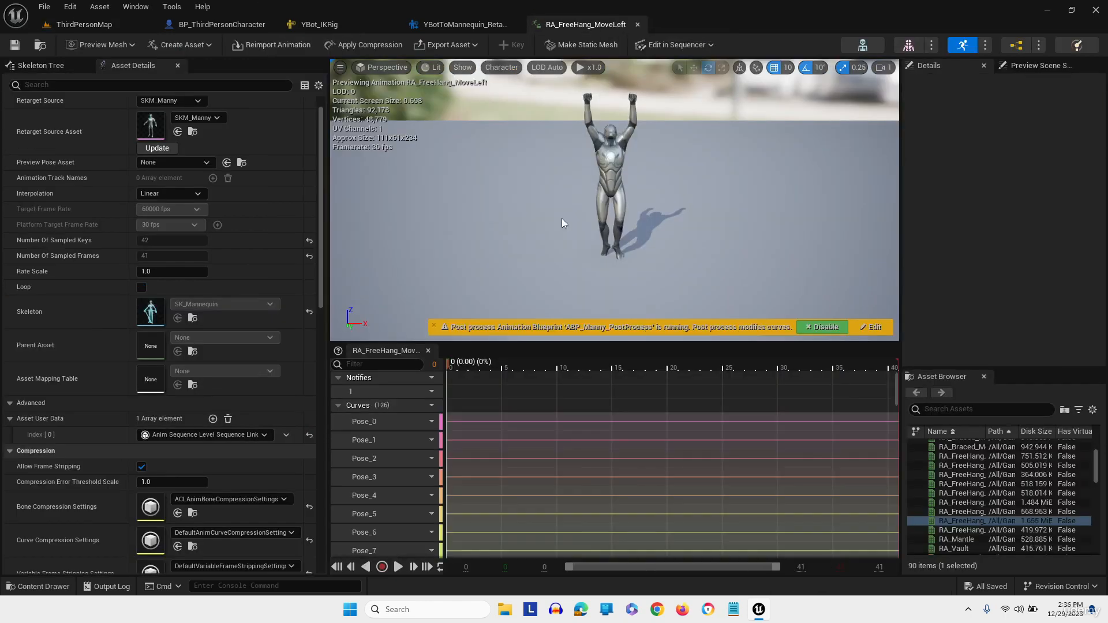
left_click(420, 405)
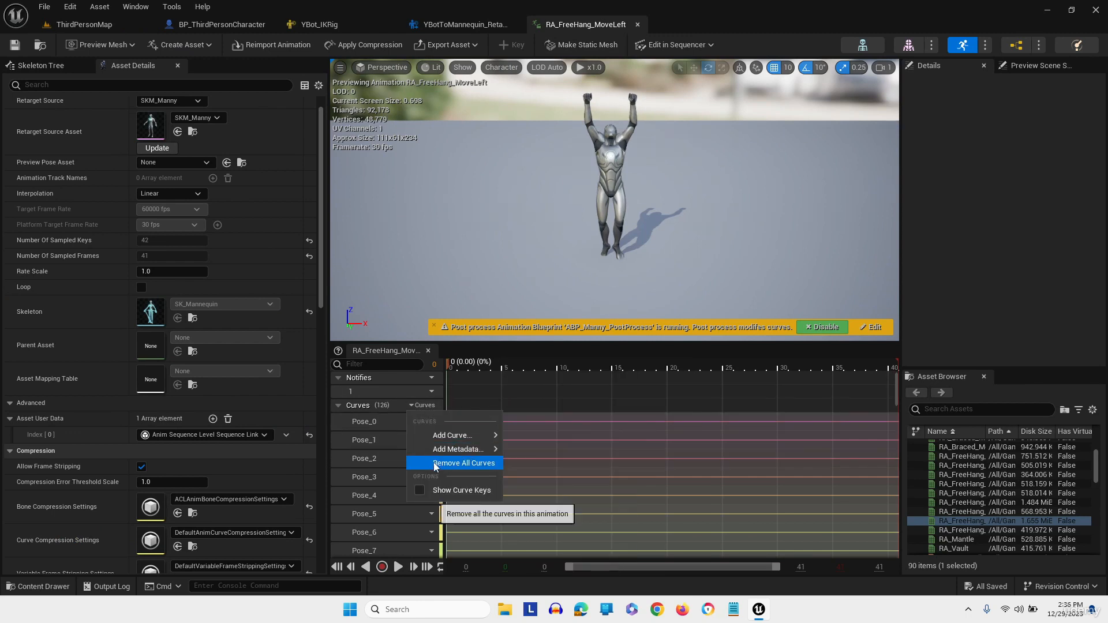
left_click(434, 463)
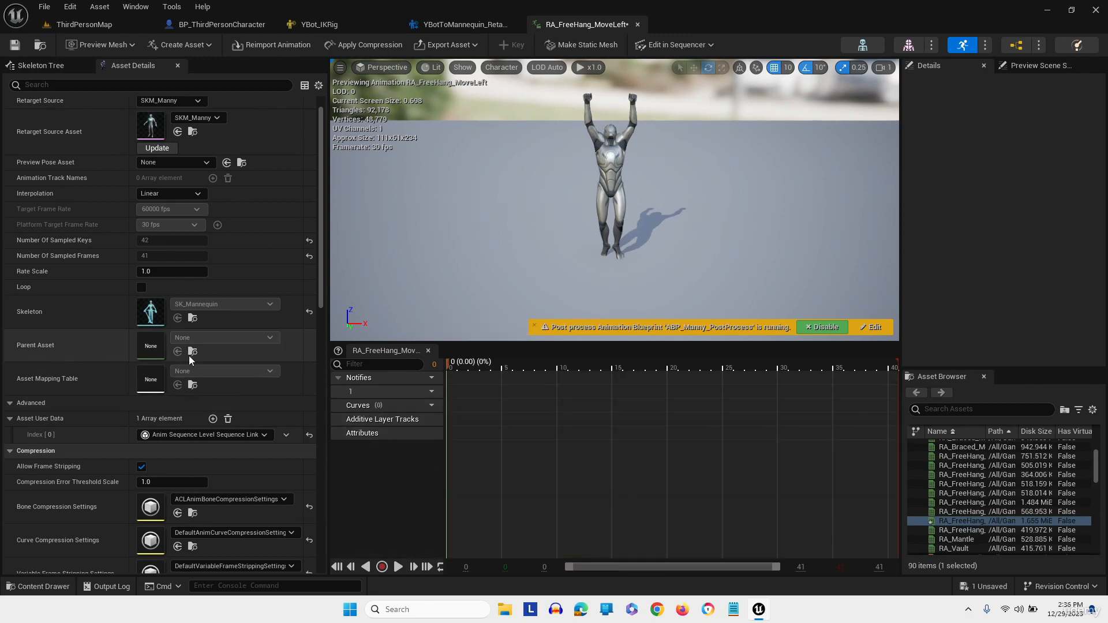
left_click(228, 419)
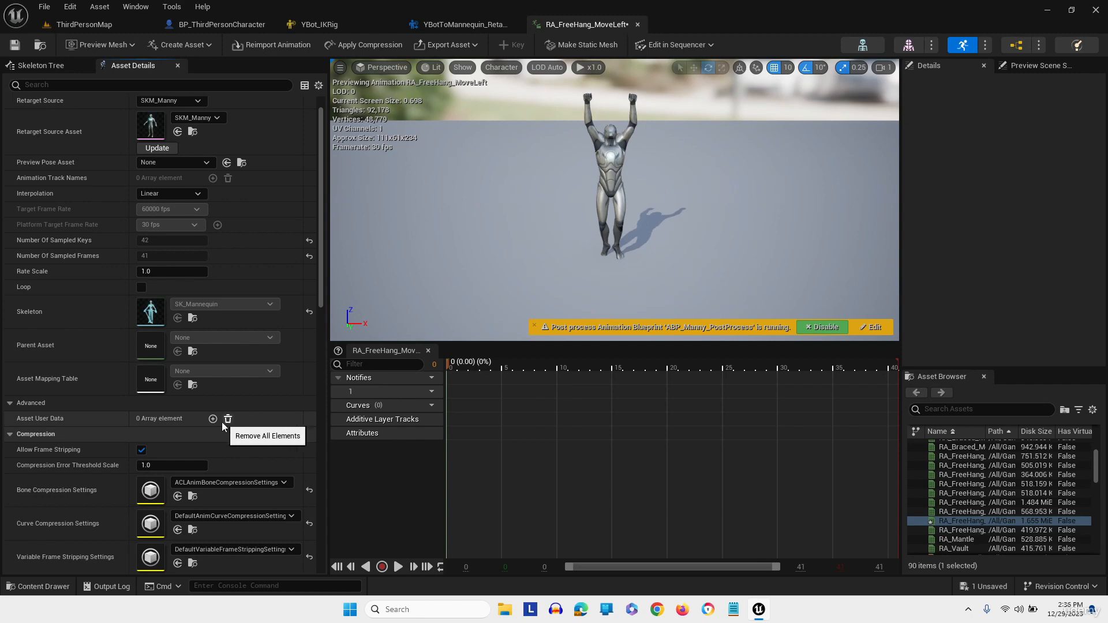
left_click(14, 46)
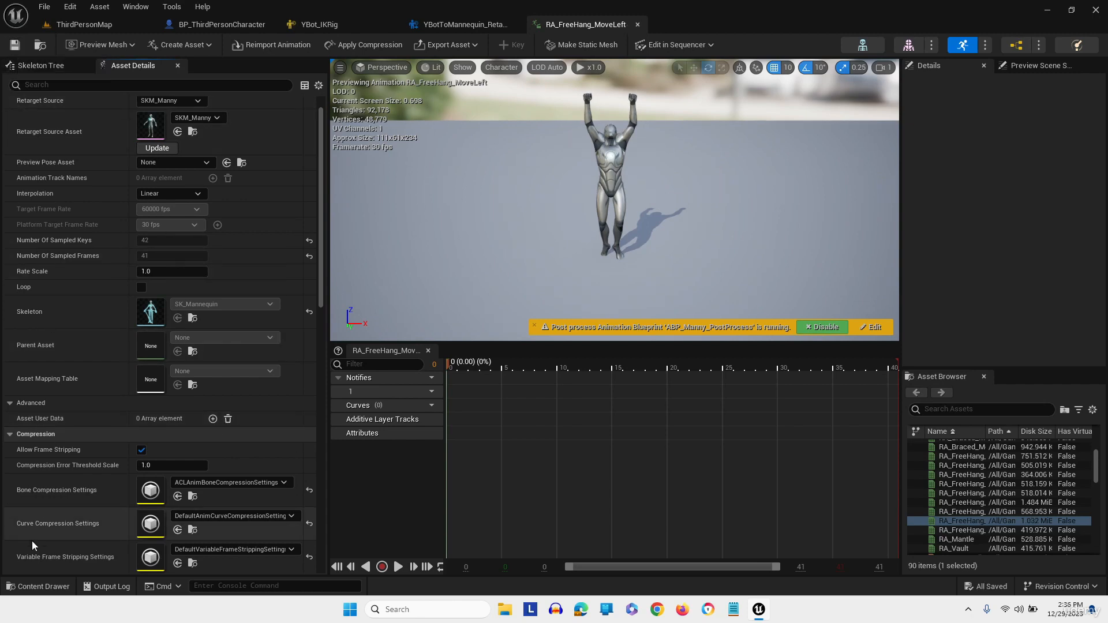
Force delete the RA_FreeHang_MoveLeft folder with its driving level sequence from RetargetedAnimations/FreeHang
left_click(38, 586)
left_click(226, 299)
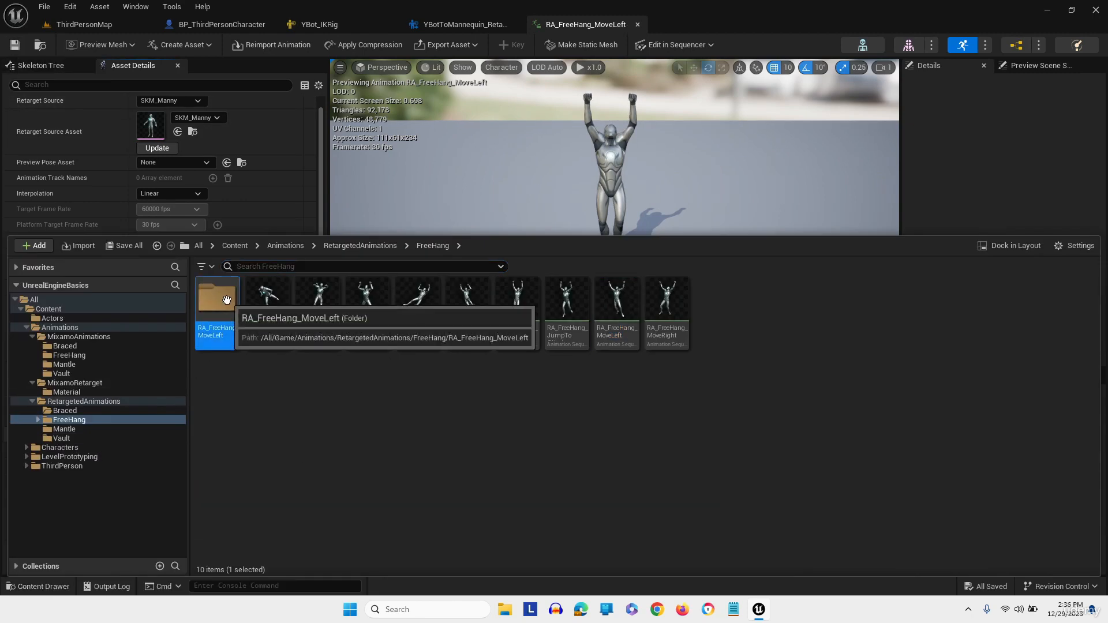
key("Delete")
left_click(282, 331)
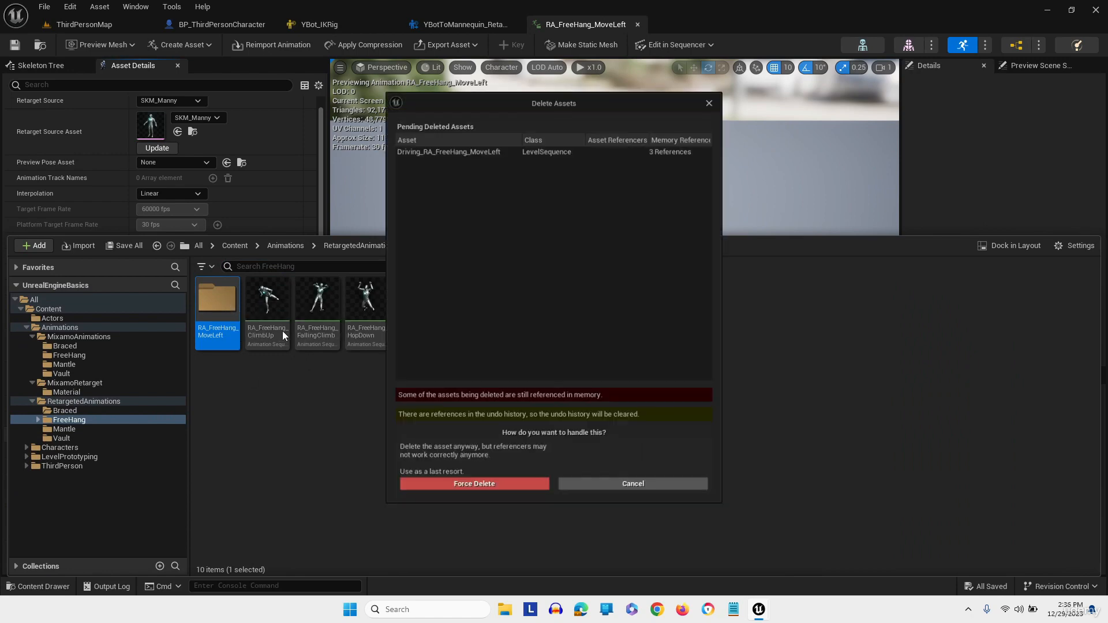
left_click(459, 494)
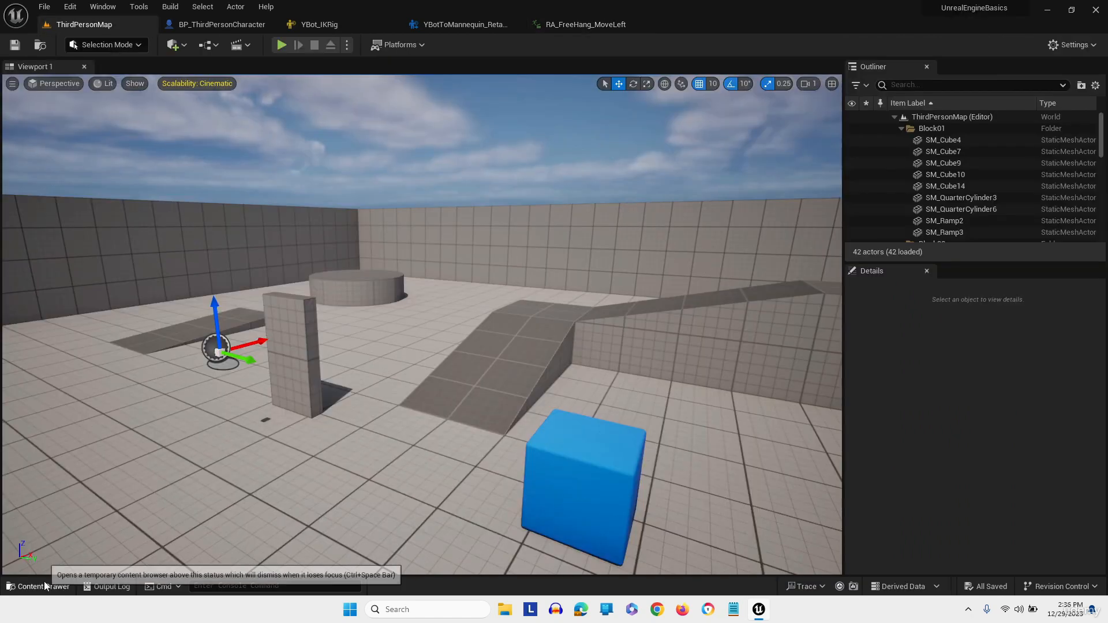
Open the RA_FreeHang_MoveRight animation and bake it to an FK Control Rig in Sequencer without reducing keys
left_click(43, 586)
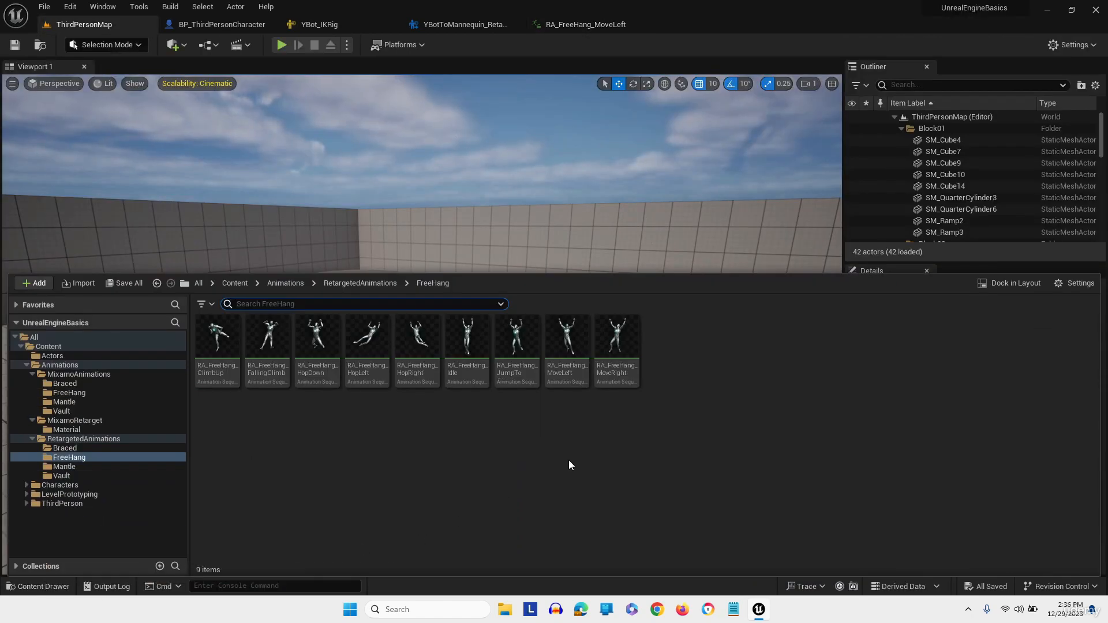
left_click(625, 351)
double_click(625, 351)
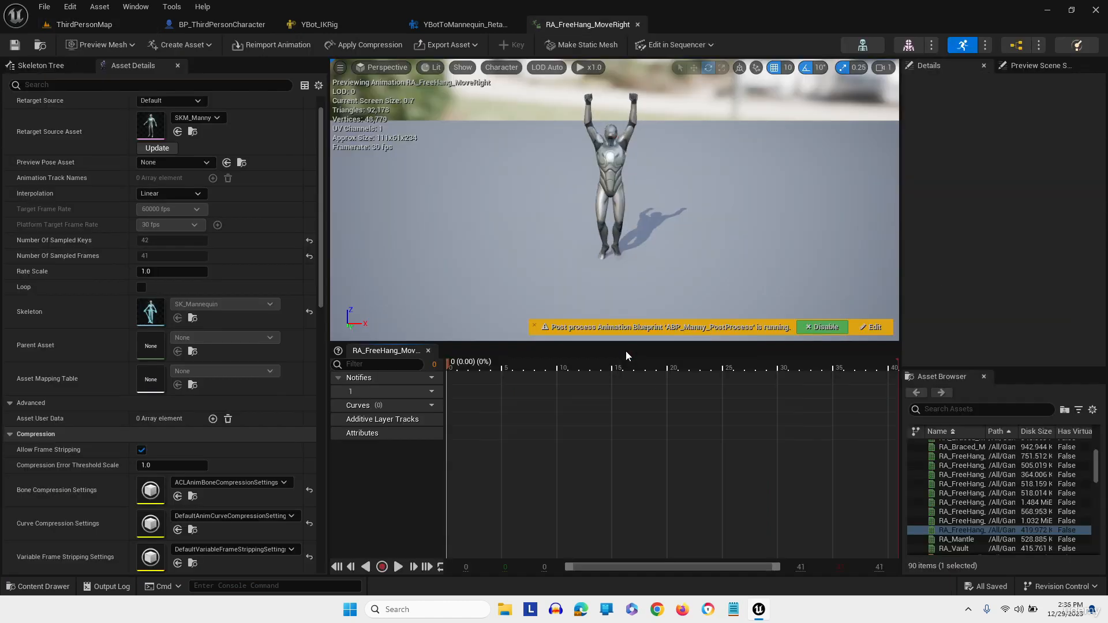
left_click(684, 43)
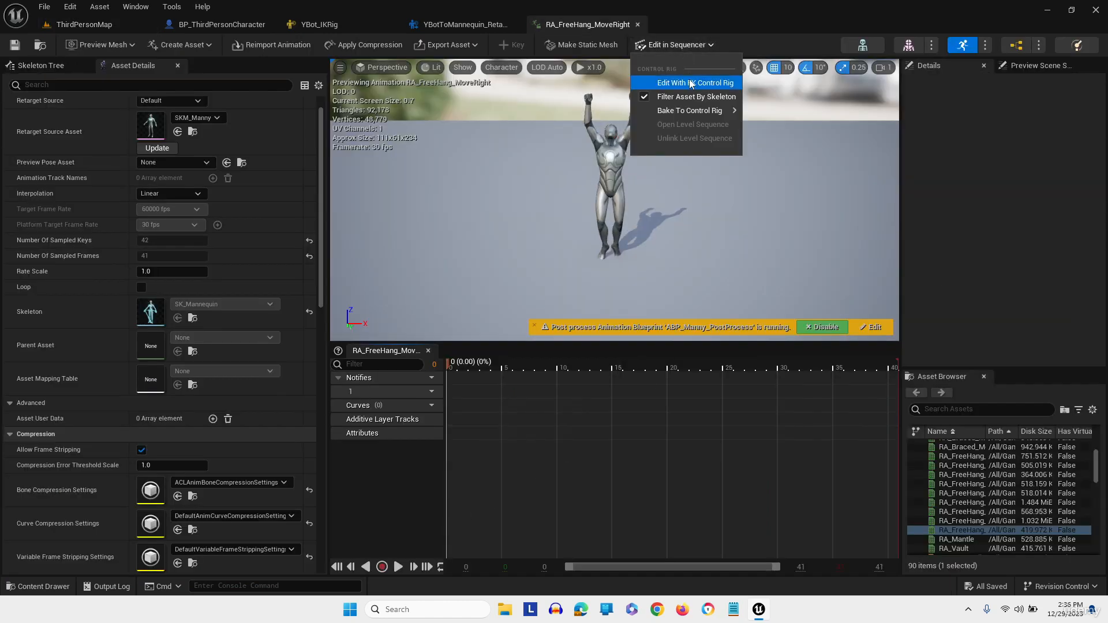
left_click(689, 79)
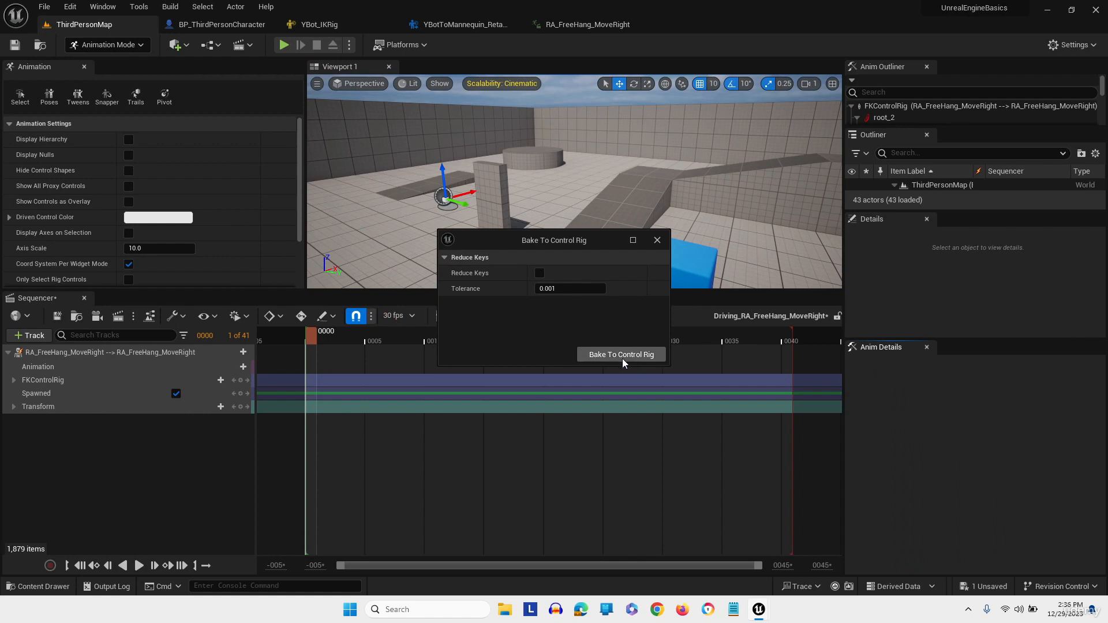
left_click(622, 355)
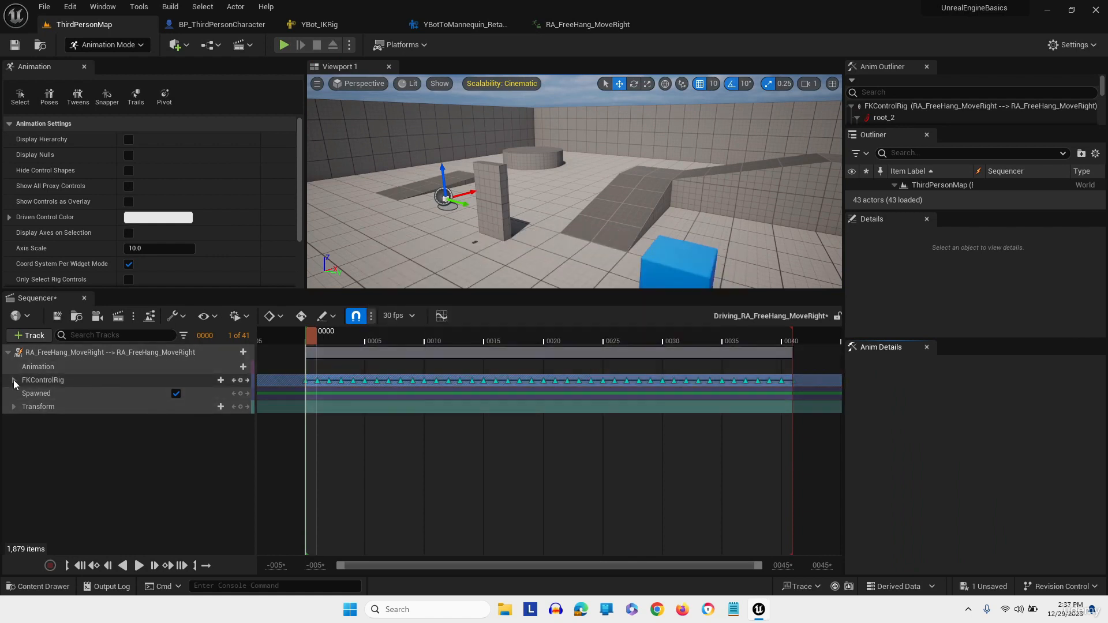
Filter the FKControlRig tracks by "foot" and delete all keys of the ik_foot_l and ik_foot_r controls
left_click(14, 380)
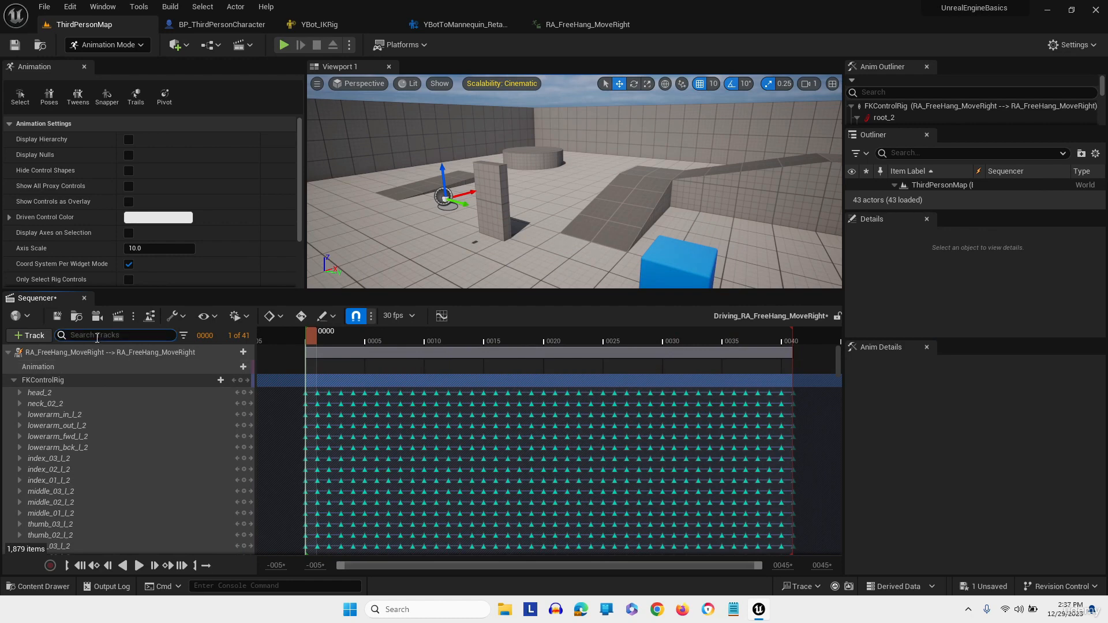
left_click(97, 335)
type("foot")
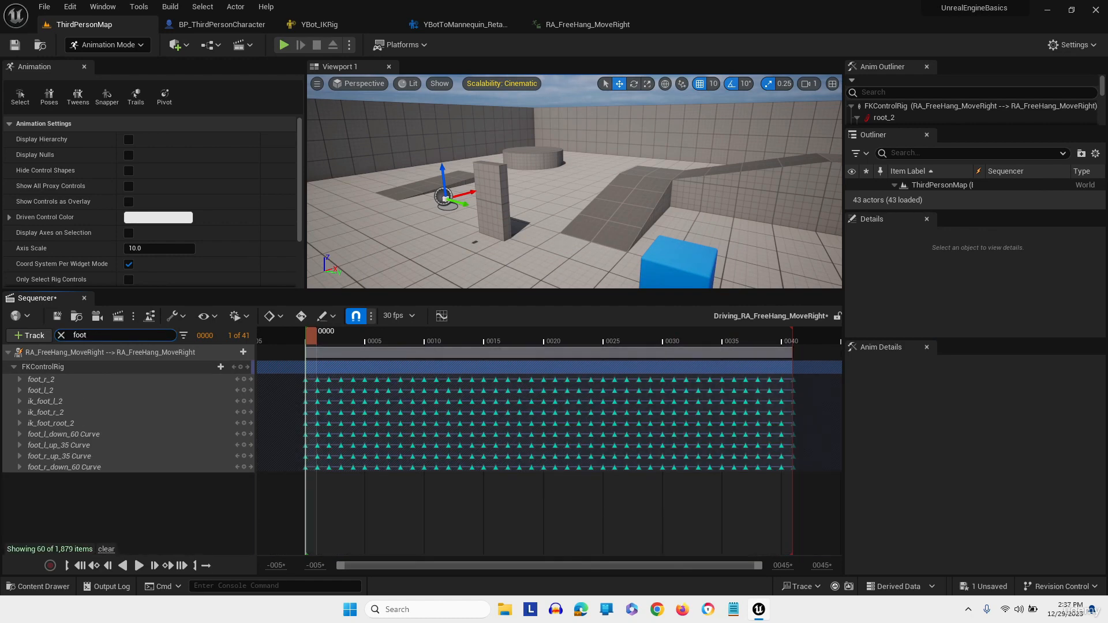
left_click(82, 402)
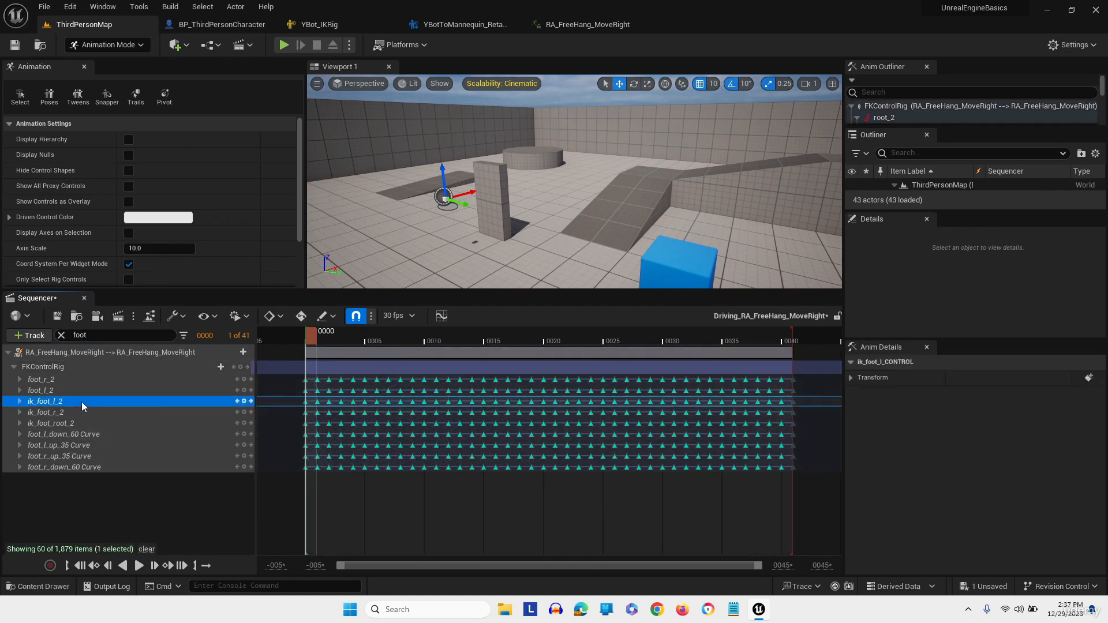
left_click(69, 410, "ctrl")
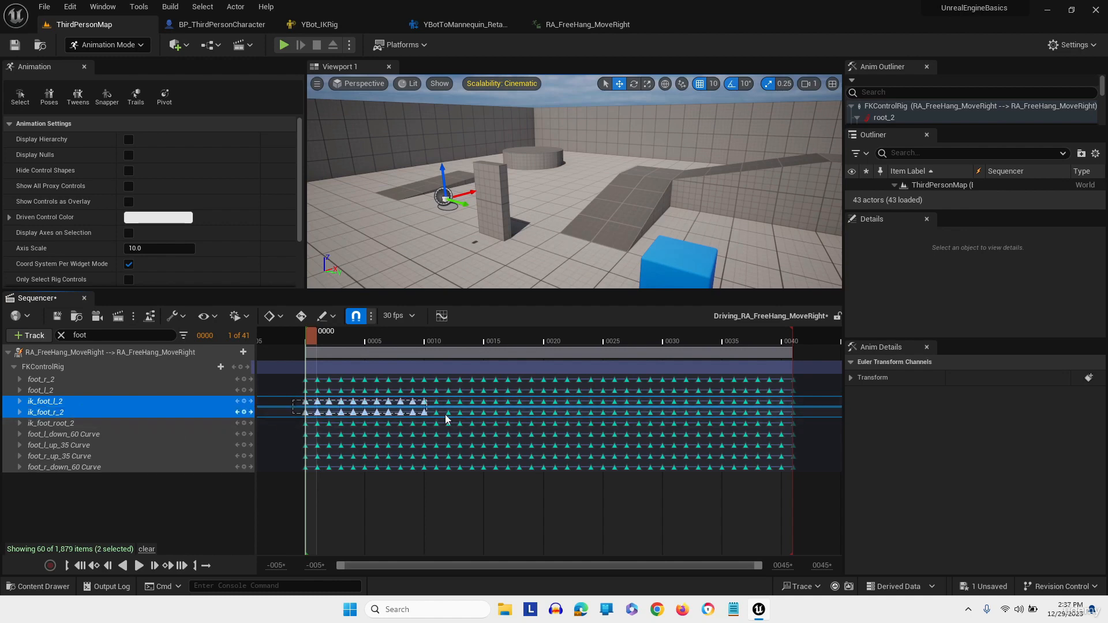
left_click_drag(445, 414, 712, 417)
left_click_drag(811, 418, 811, 421)
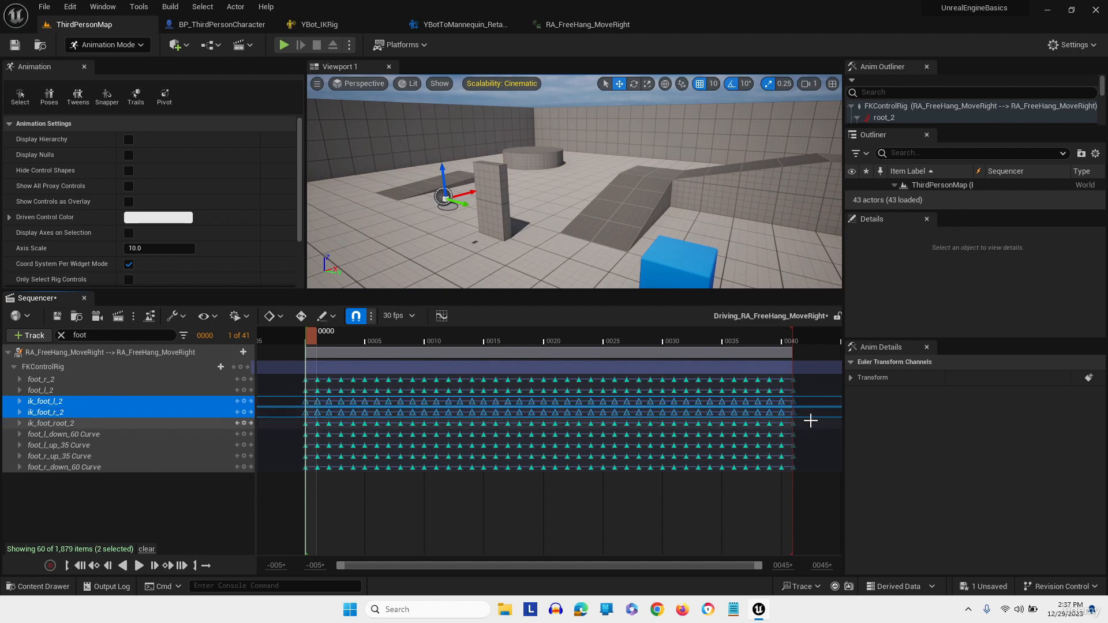
key("Delete")
Snap the ik_foot_r control to foot_r over frames 0 to 41 and set its snapped keys' interpolation to Linear
left_click(107, 98)
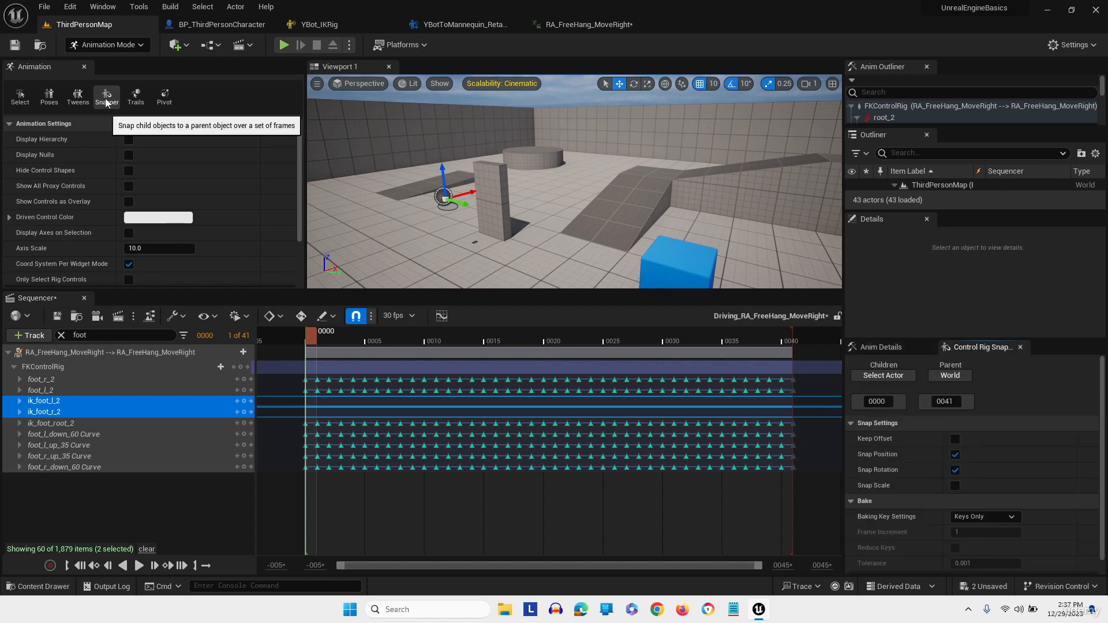
left_click(57, 414)
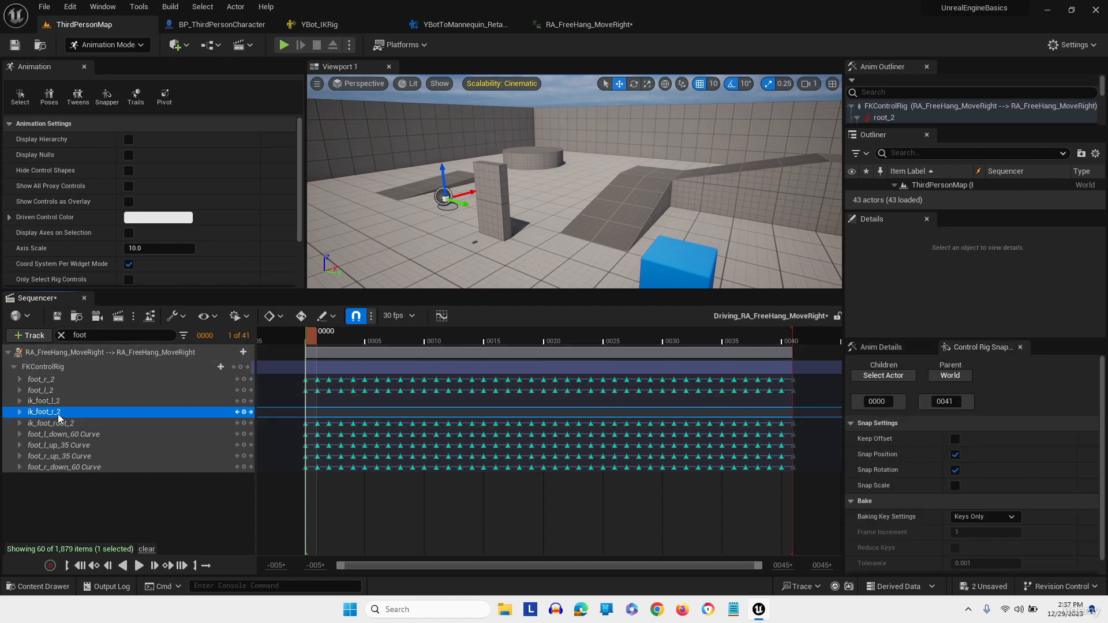
left_click(883, 376)
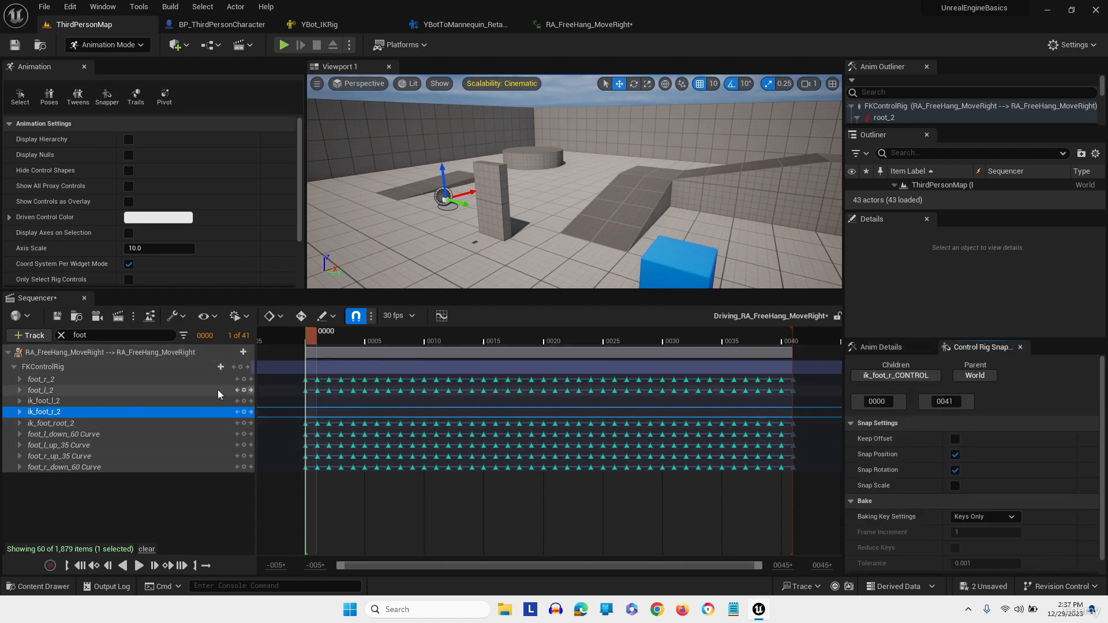
left_click(44, 380)
left_click(960, 376)
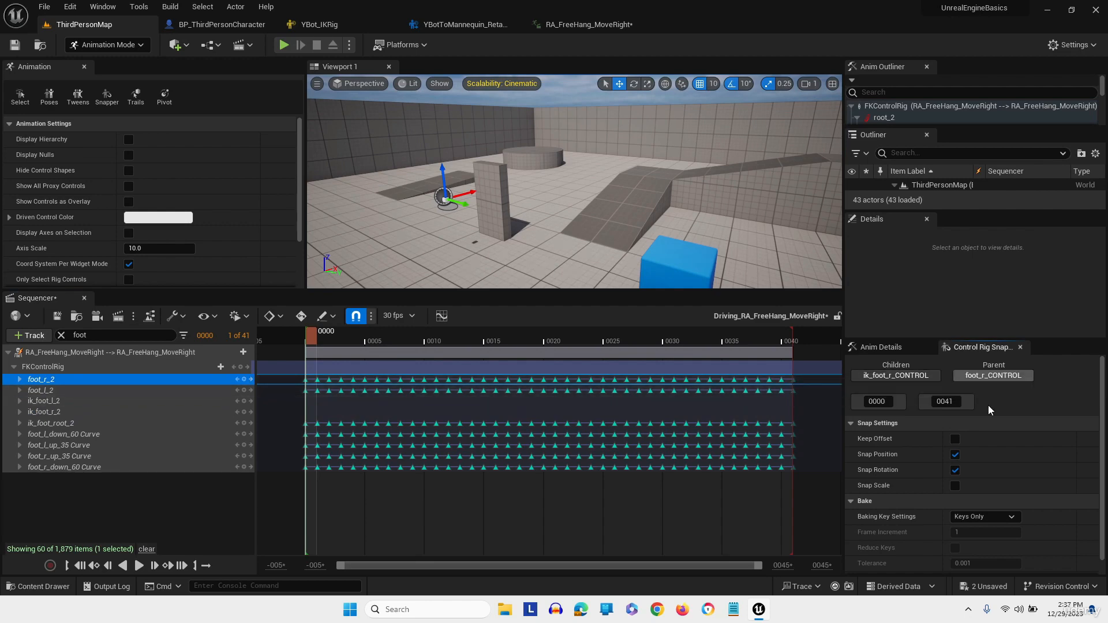
scroll(990, 538, "down", 1)
left_click(988, 565)
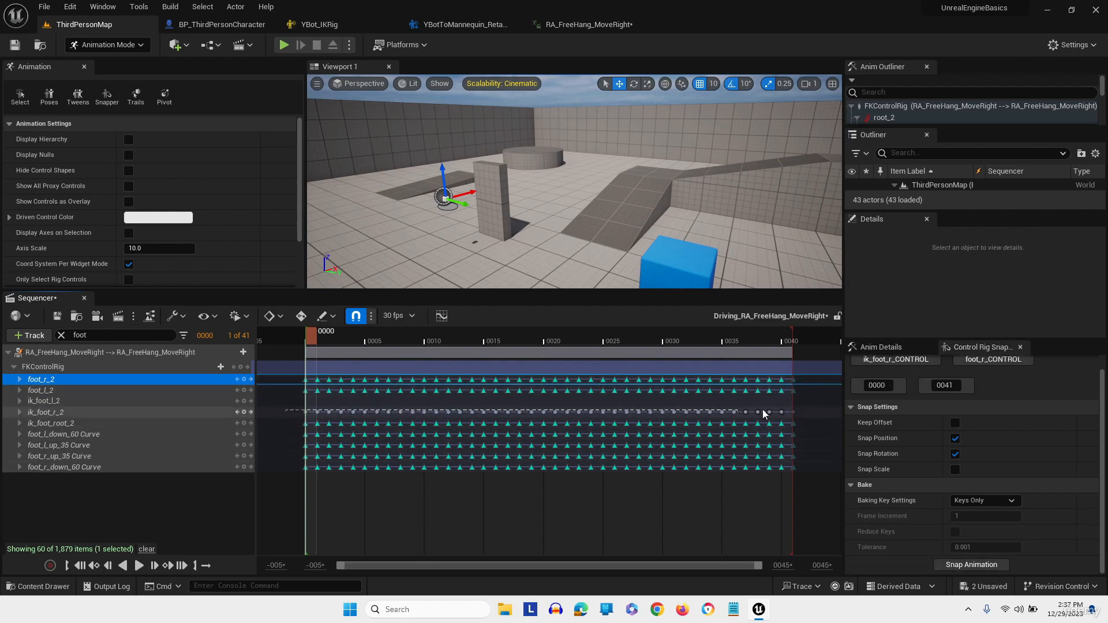
left_click_drag(763, 410, 800, 408)
right_click(785, 411)
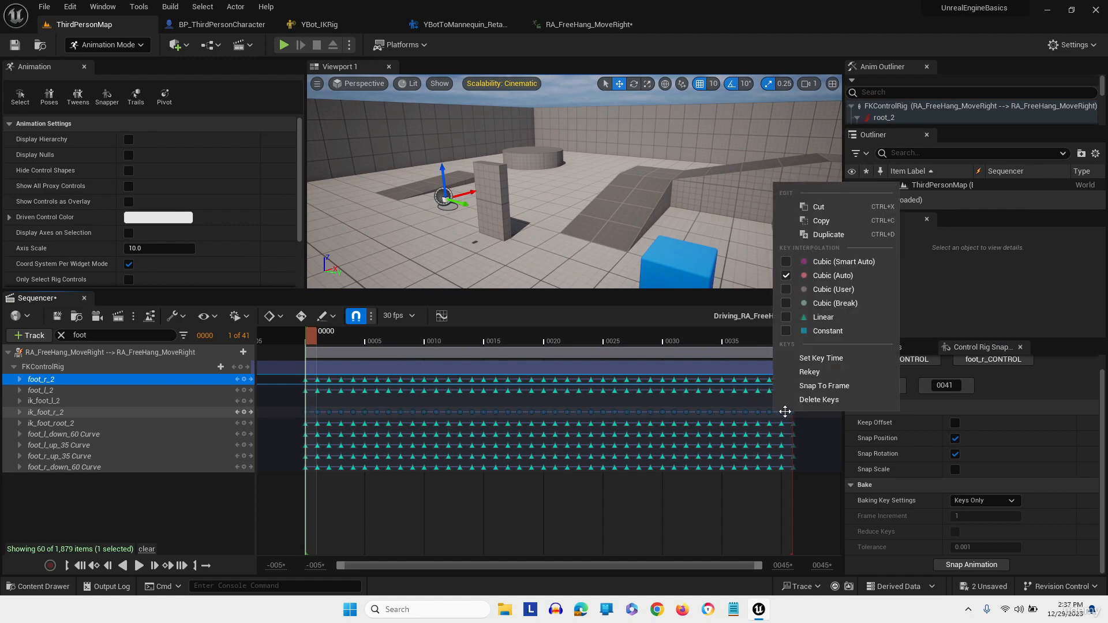
left_click(789, 318)
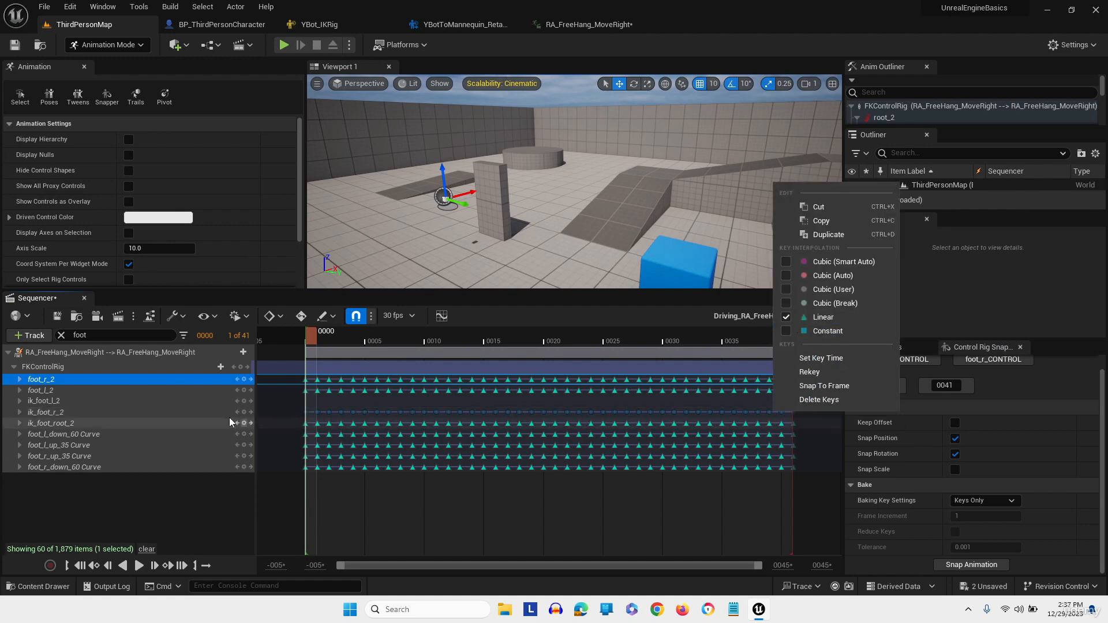
Snap the ik_foot_l control to foot_l over frames 0 to 41 and set its snapped keys' interpolation to Linear
left_click(61, 400)
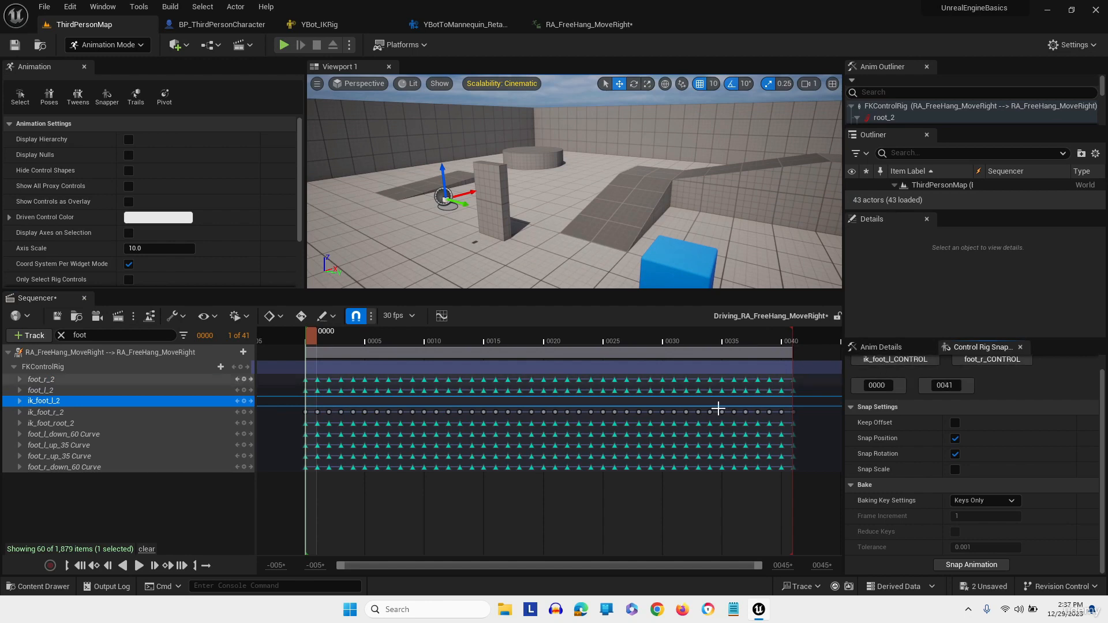
left_click(43, 391)
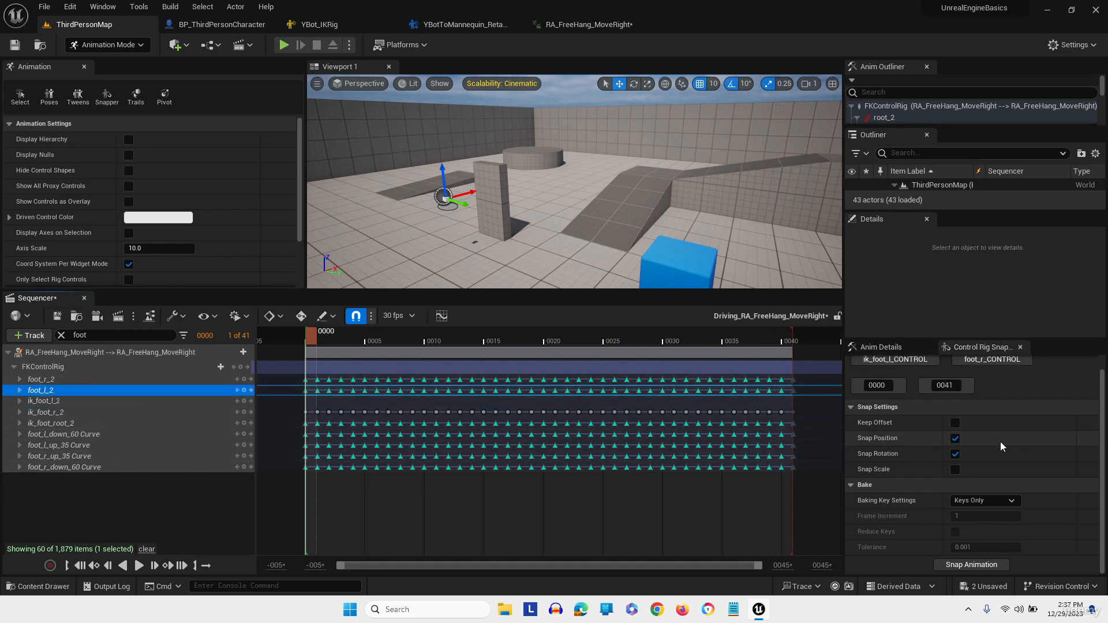
left_click(992, 360)
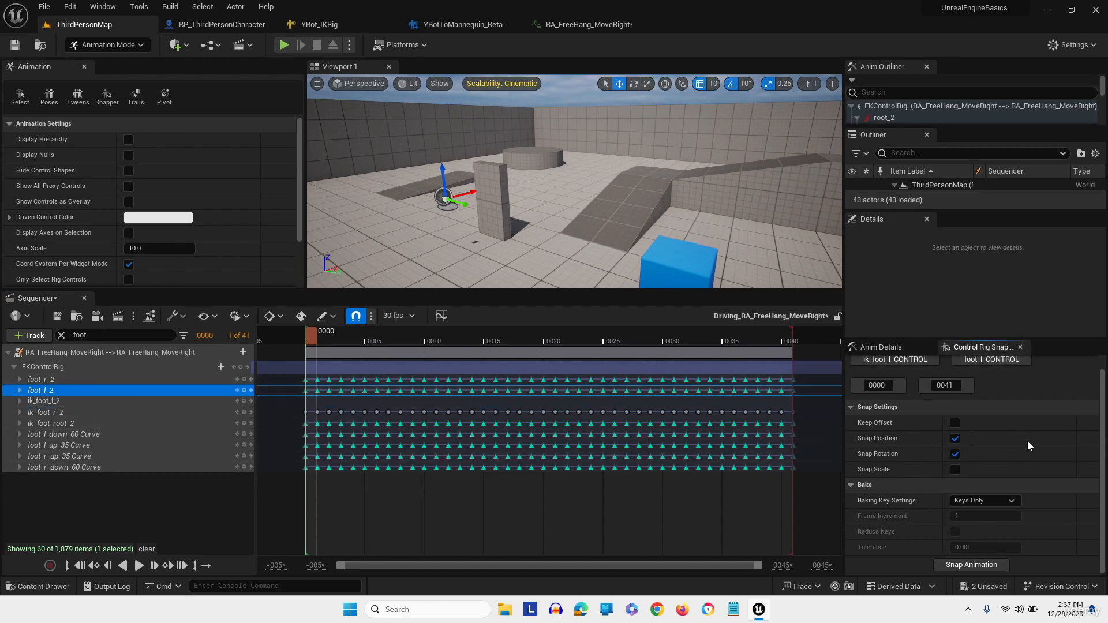
left_click(976, 565)
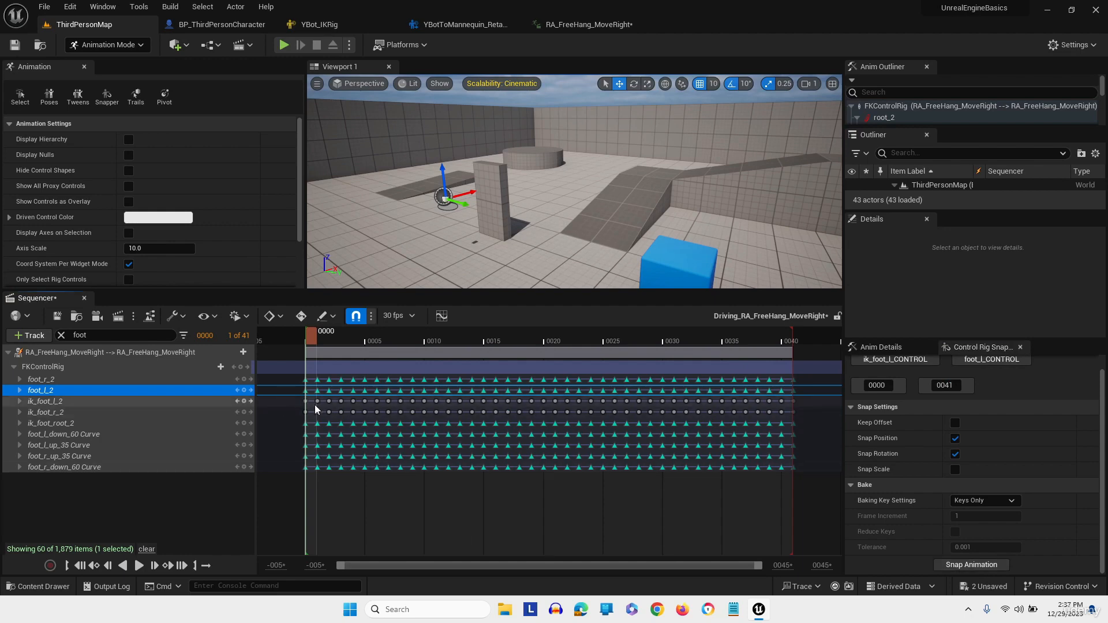
left_click_drag(502, 404, 800, 406)
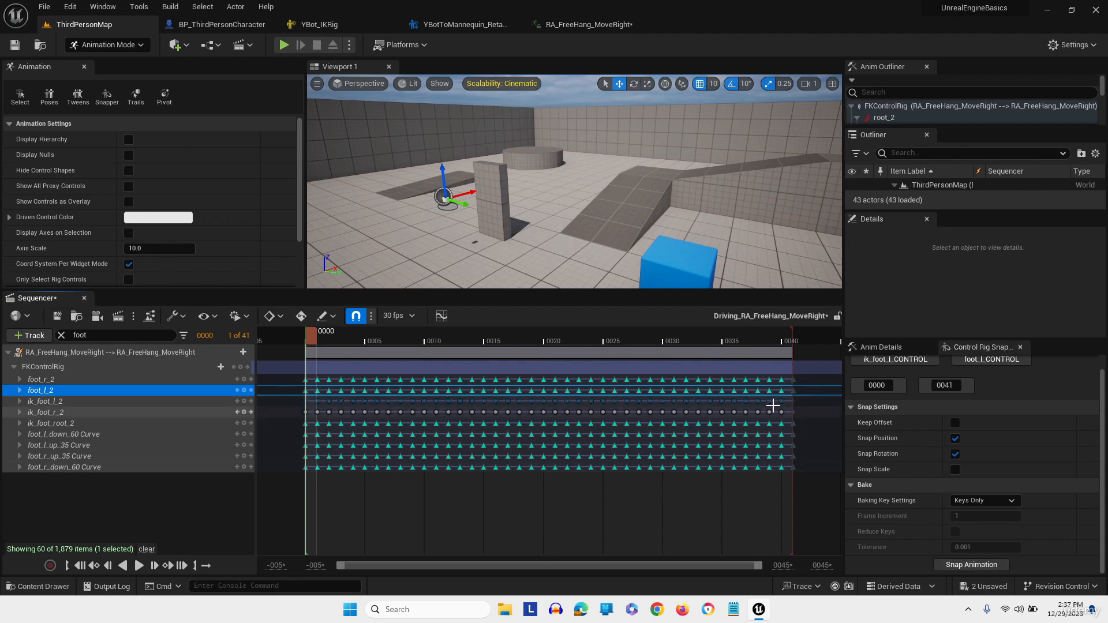
right_click(772, 403)
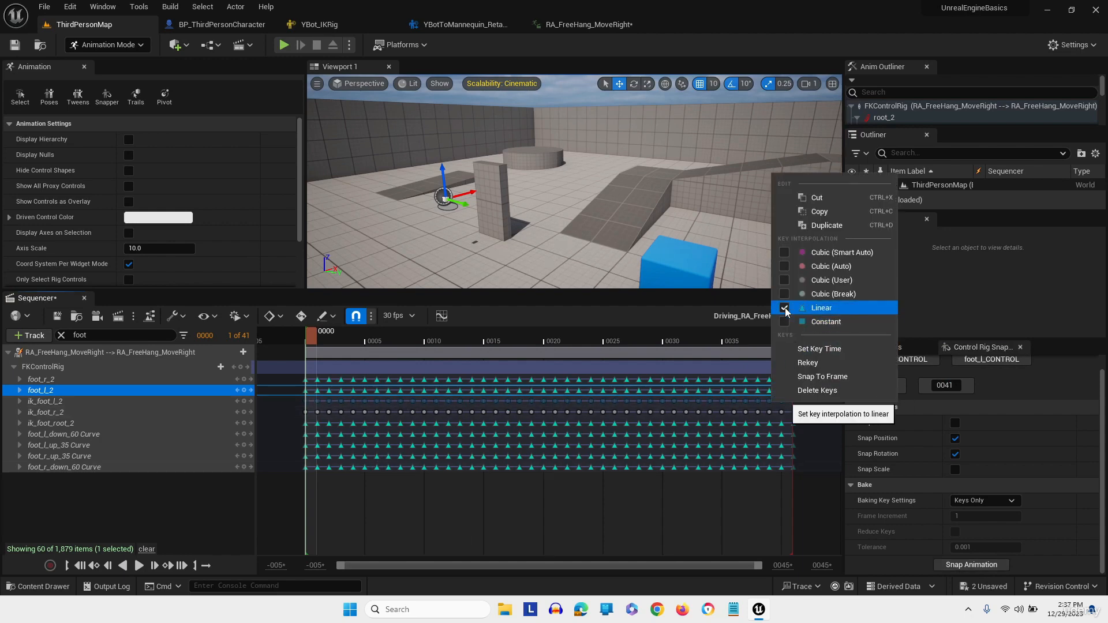
Filter the tracks by "hand" and delete all keys of the ik_hand_l, ik_hand_r and ik_hand_gun controls
left_click(116, 335)
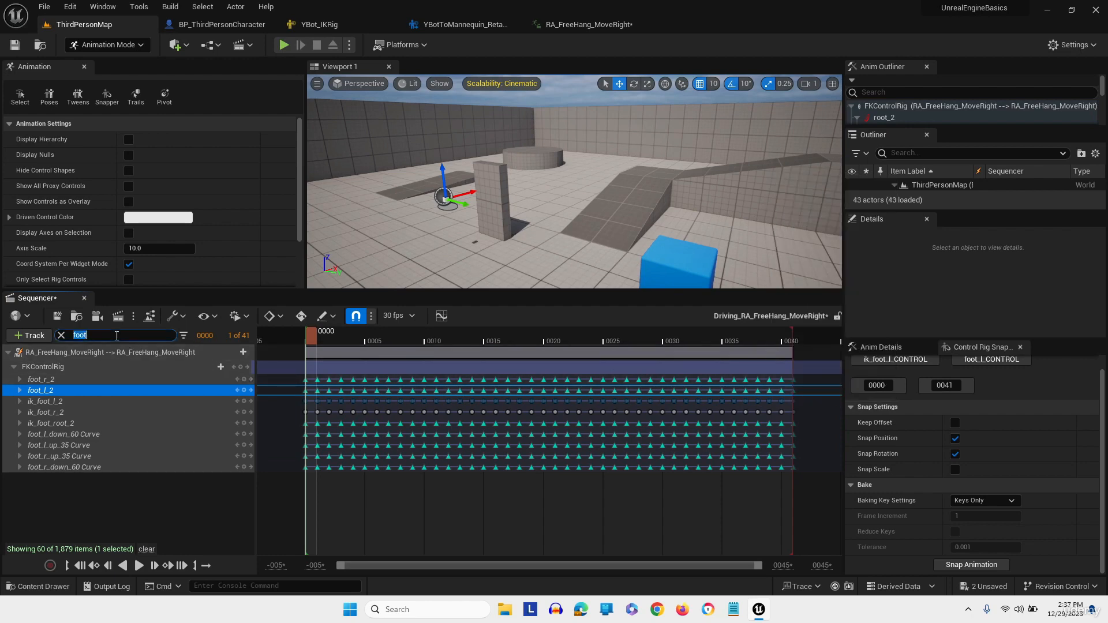
type("hand")
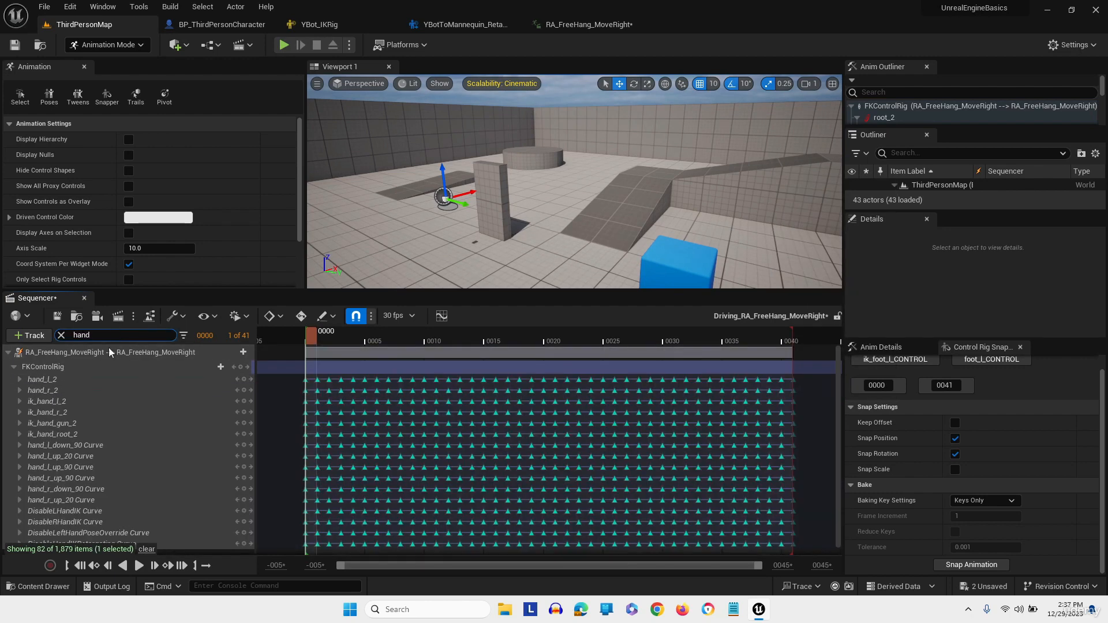
left_click(48, 402)
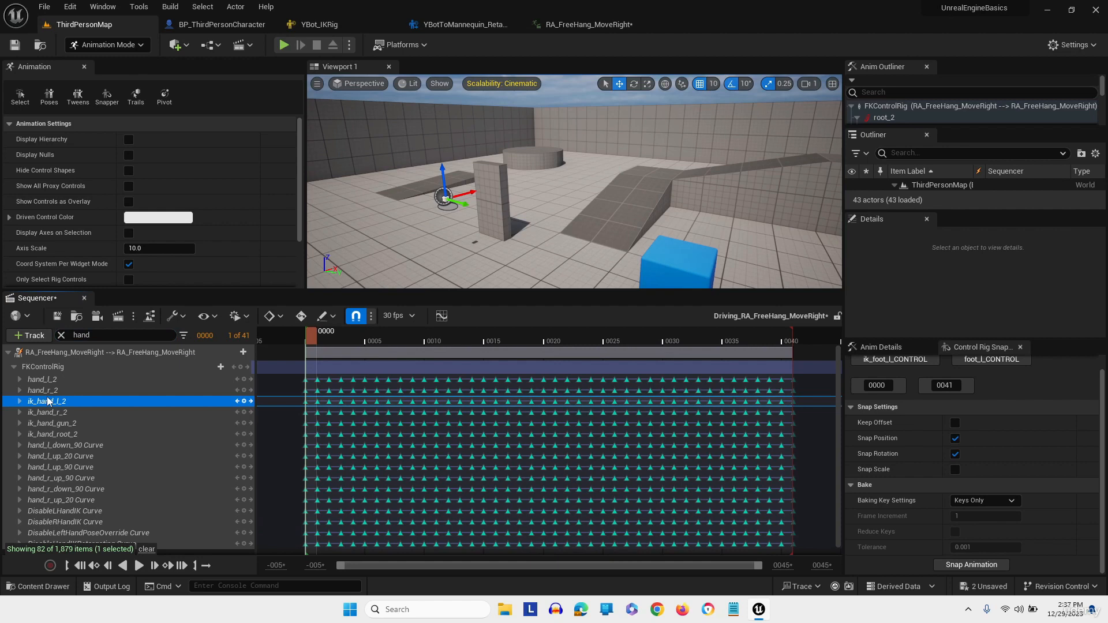
left_click(61, 423, "shift")
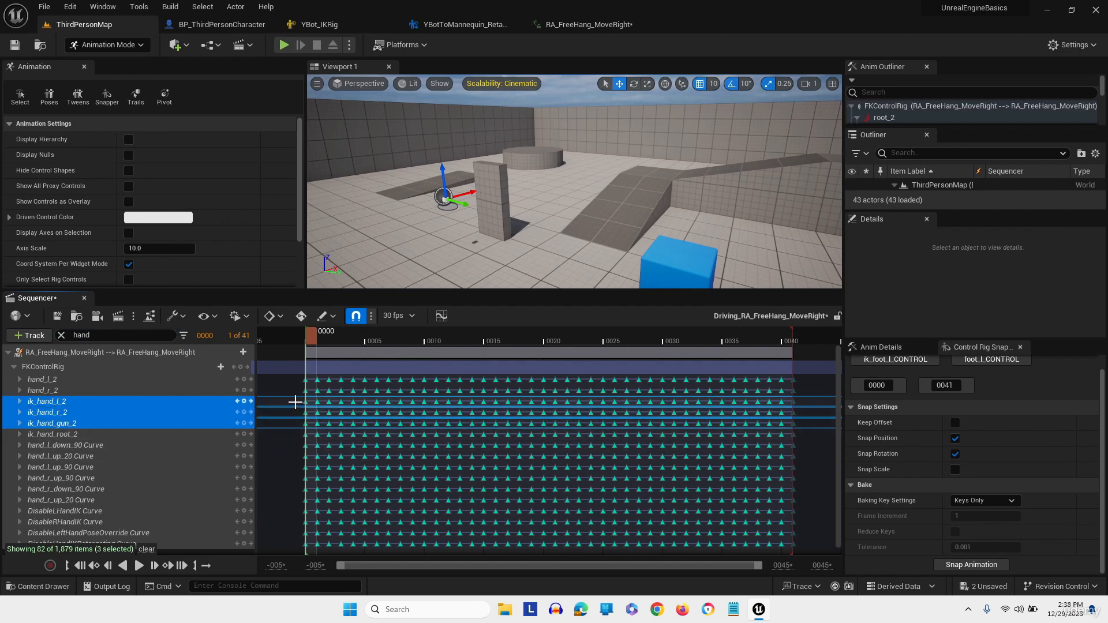
left_click_drag(340, 418, 815, 428)
key("Delete")
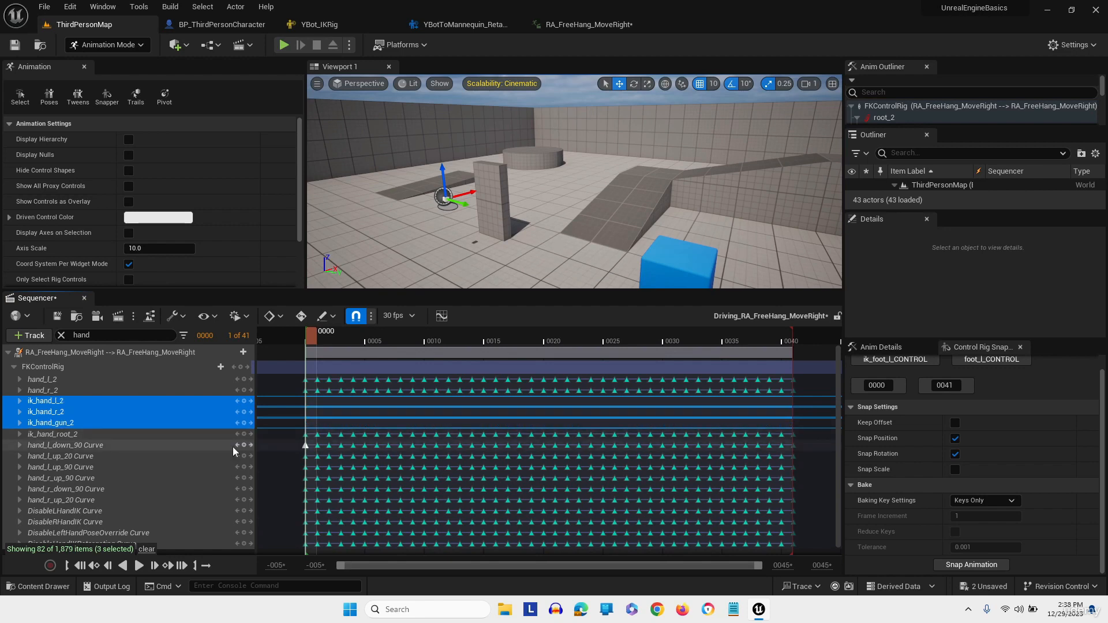
Snap the ik_hand_gun control to hand_r over frames 0 to 41 and set its snapped keys' interpolation to Linear
left_click(55, 423)
left_click(898, 363)
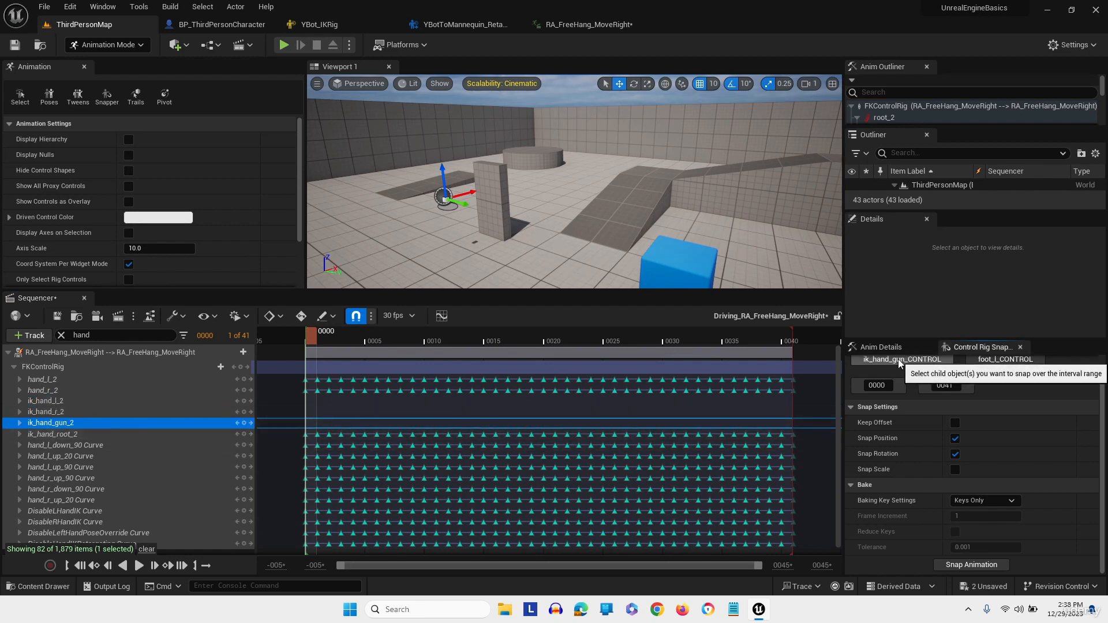
left_click(63, 391)
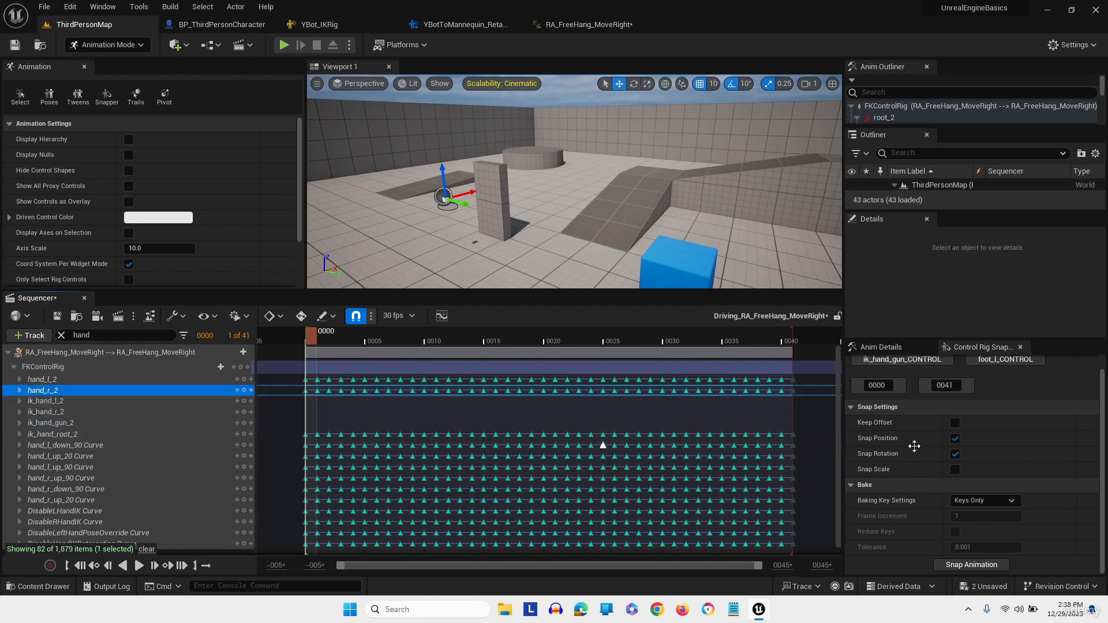
left_click(1010, 363)
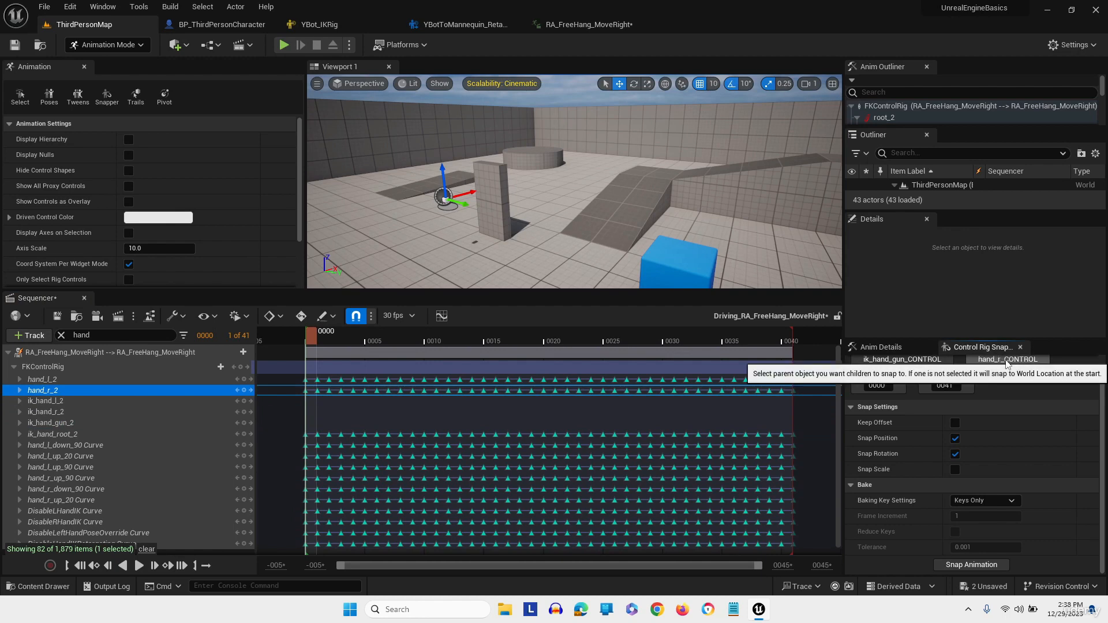
left_click(972, 567)
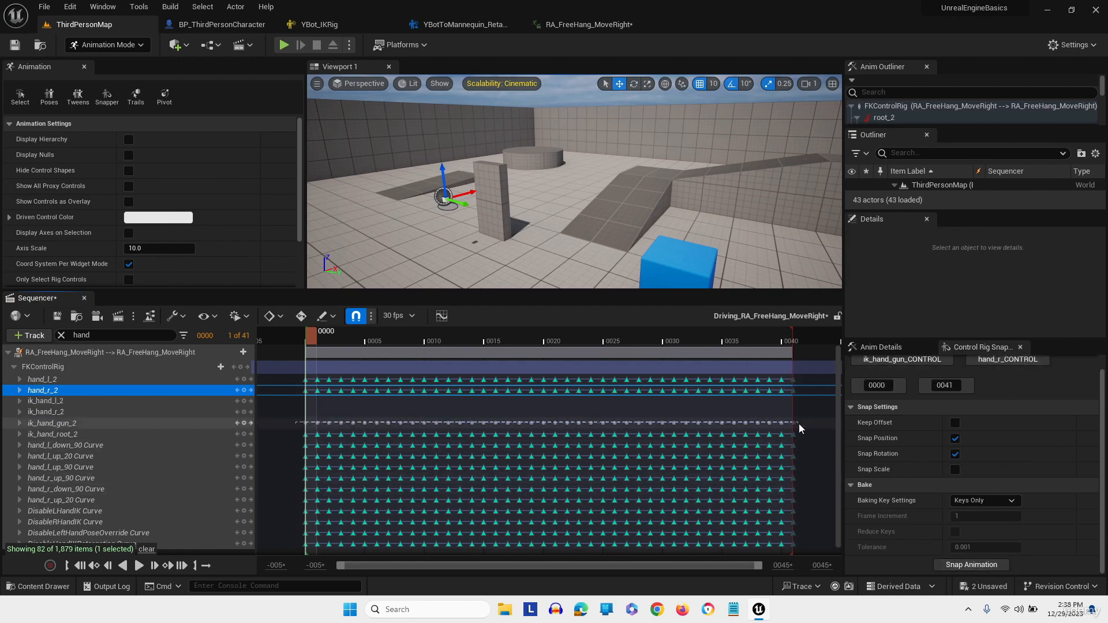
right_click(774, 428)
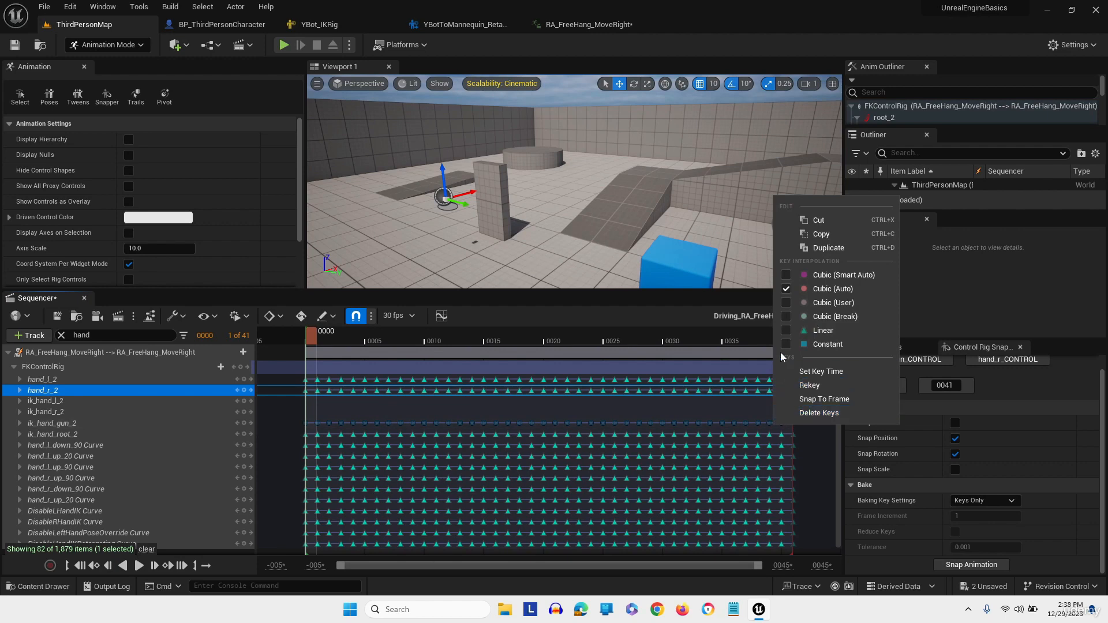
left_click(785, 331)
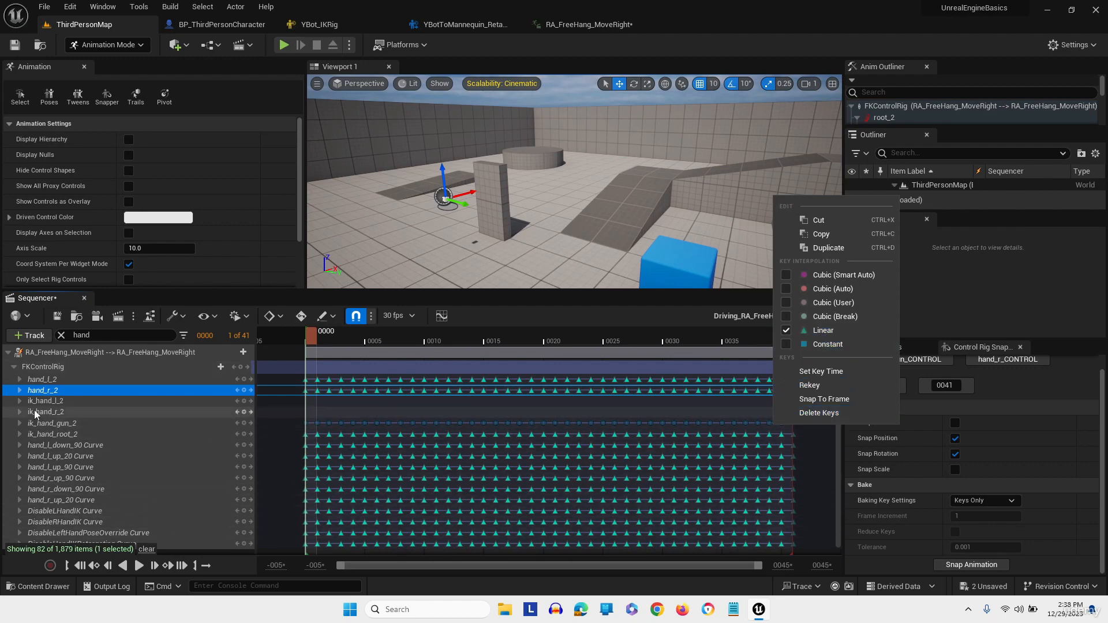
Snap the ik_hand_r control to hand_r over frames 0 to 41 and set its snapped keys' interpolation to Linear
left_click(35, 413)
left_click(897, 360)
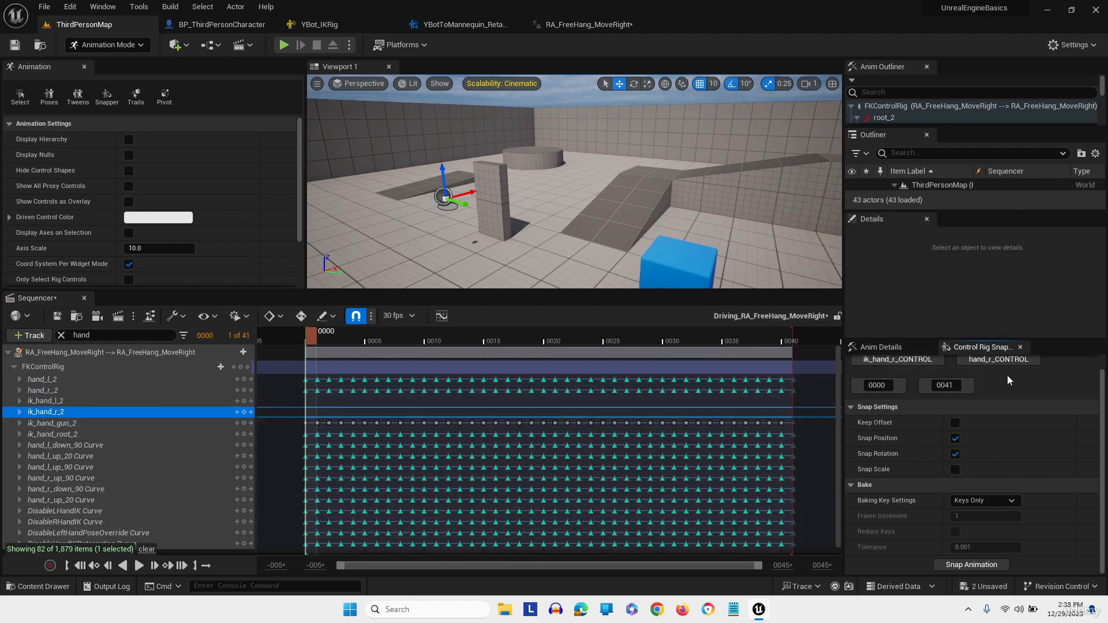
left_click(953, 565)
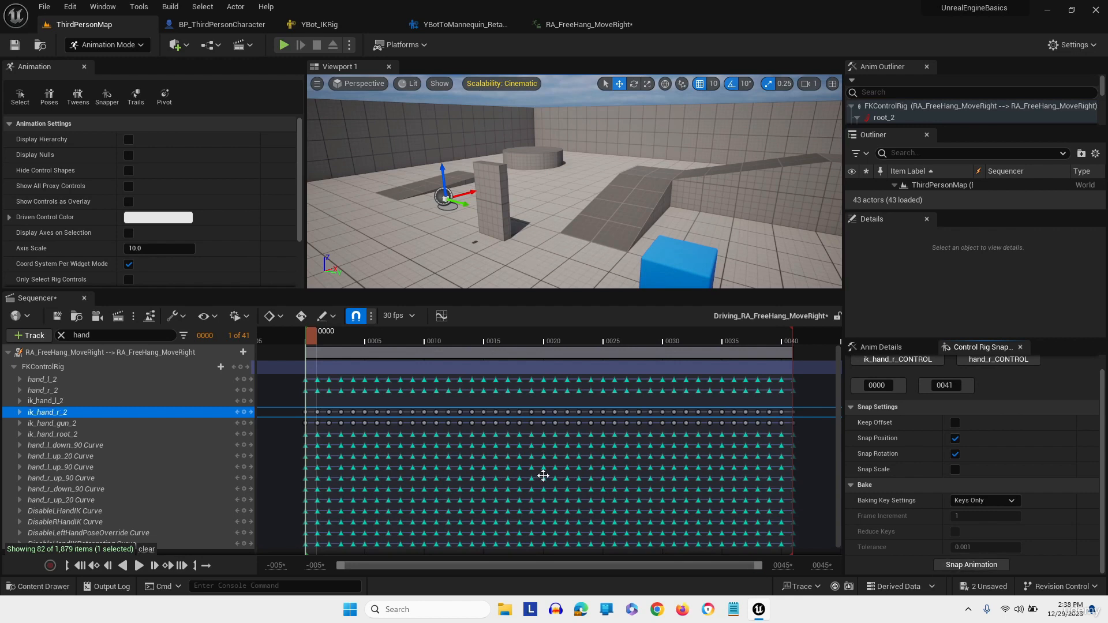
left_click_drag(288, 408, 802, 415)
right_click(773, 412)
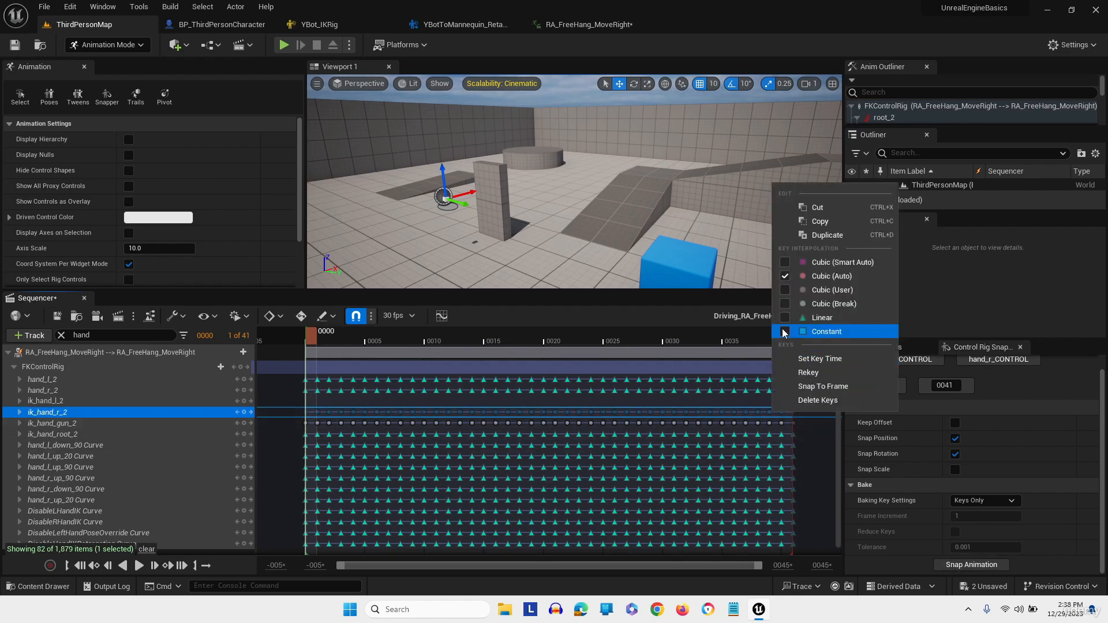
left_click(784, 318)
Snap the ik_hand_l control to hand_l over frames 0 to 41 and set its snapped keys' interpolation to Linear
left_click(42, 404)
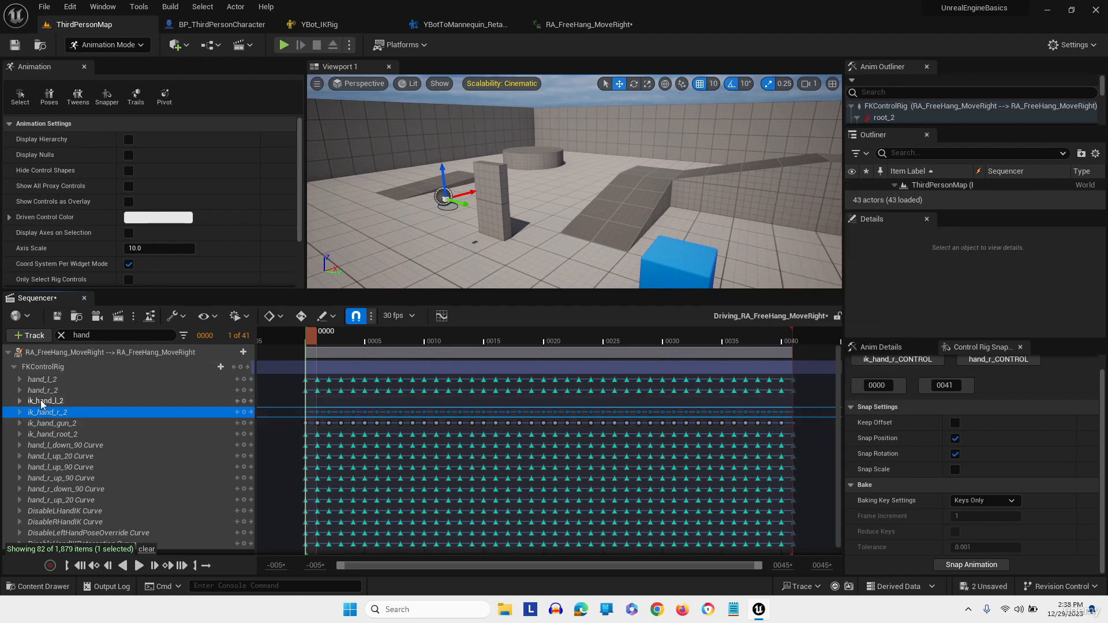
left_click(42, 404)
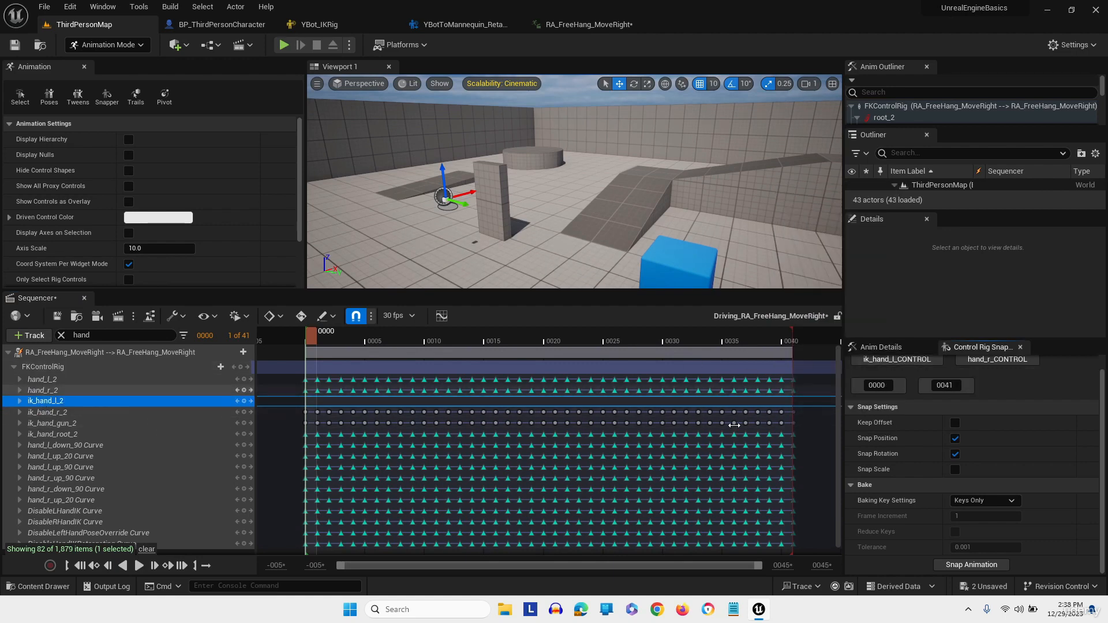
left_click(35, 380)
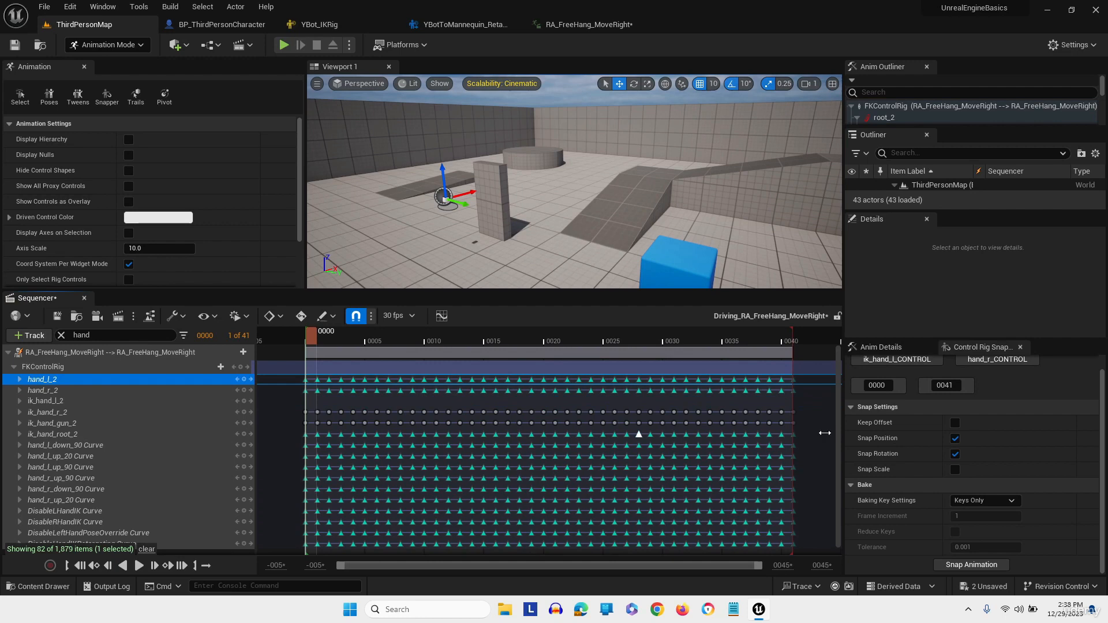
left_click(1000, 362)
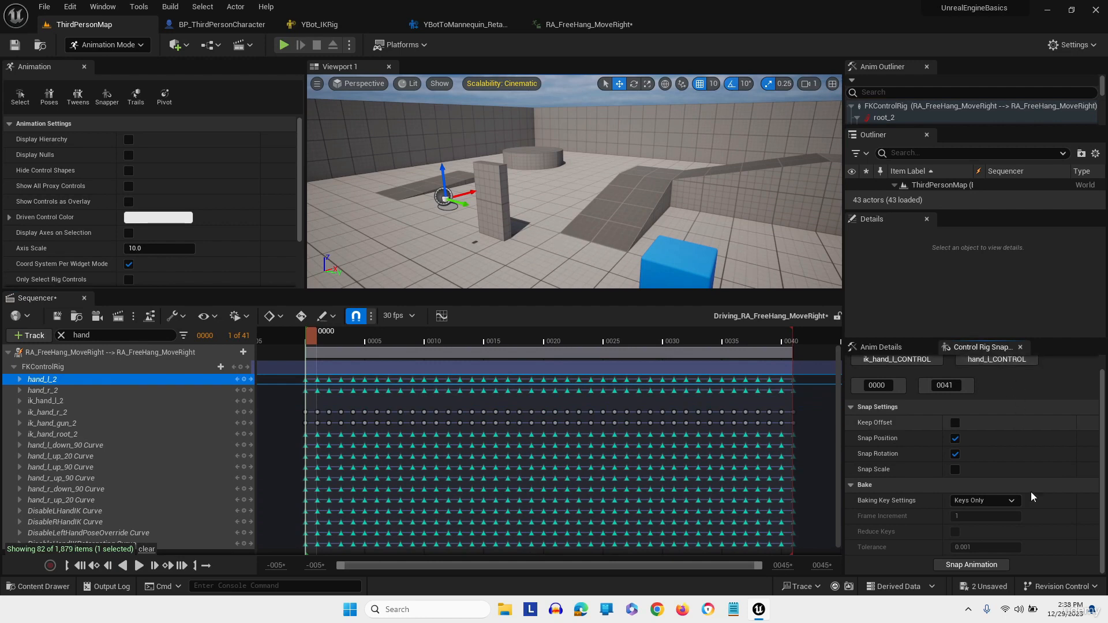
left_click(969, 567)
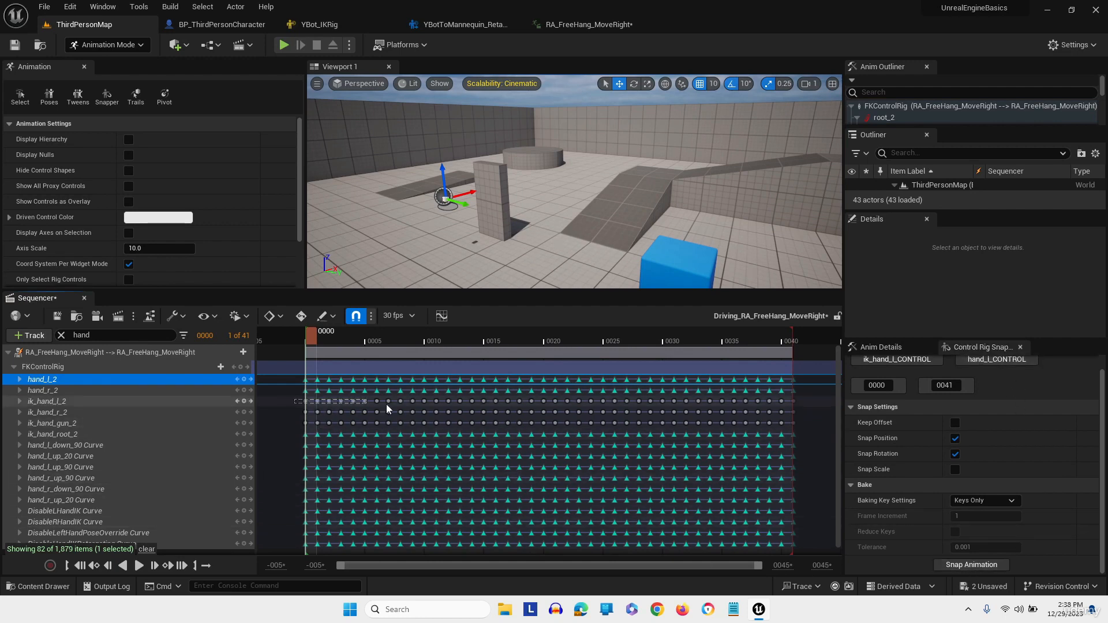
left_click_drag(806, 410, 784, 405)
right_click(771, 401)
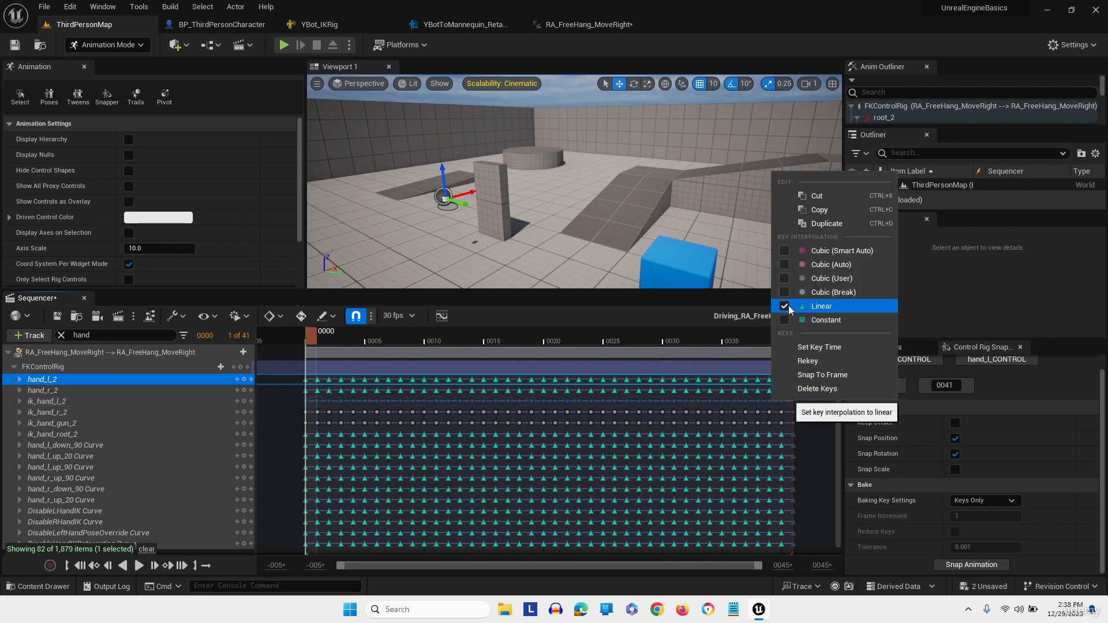
left_click(277, 438)
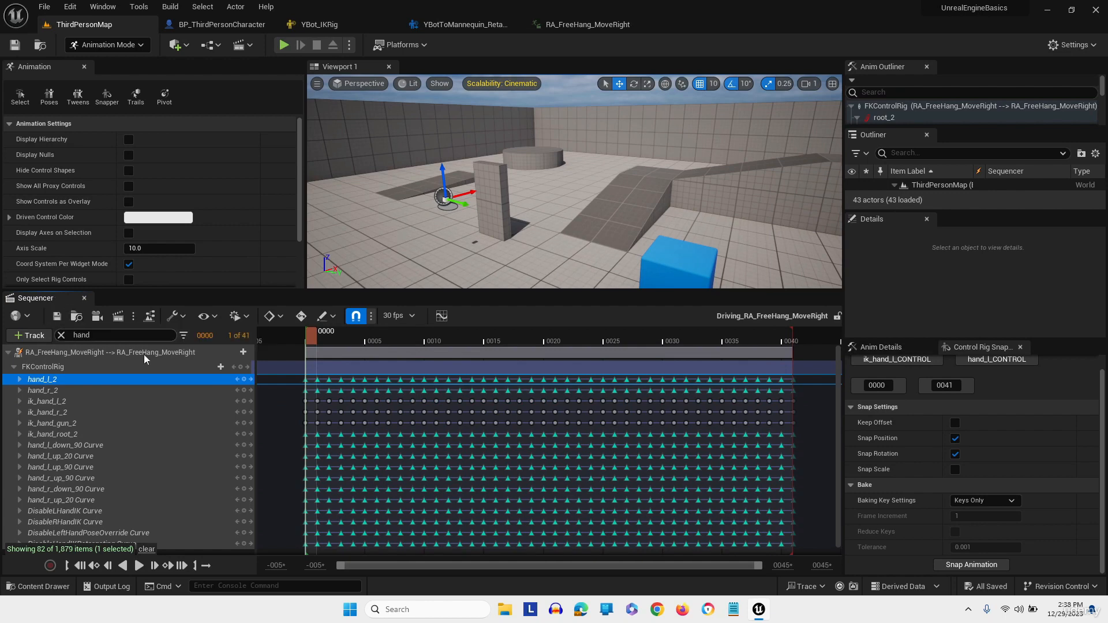
Remove all curves and Asset User Data elements from the RA_FreeHang_MoveRight animation and save it
left_click(594, 24)
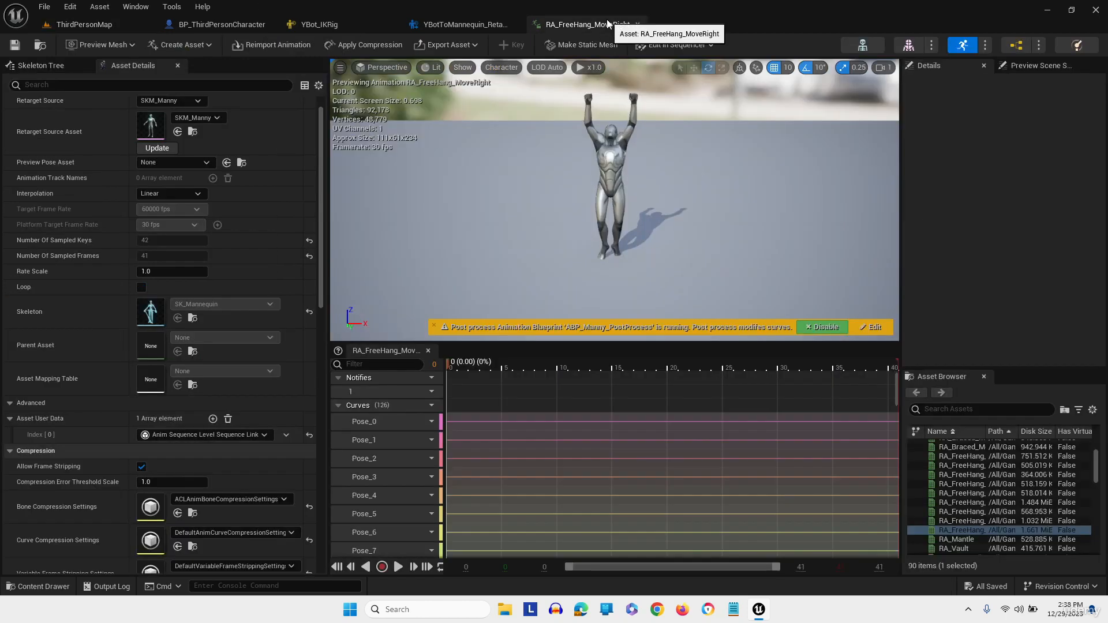
left_click(430, 407)
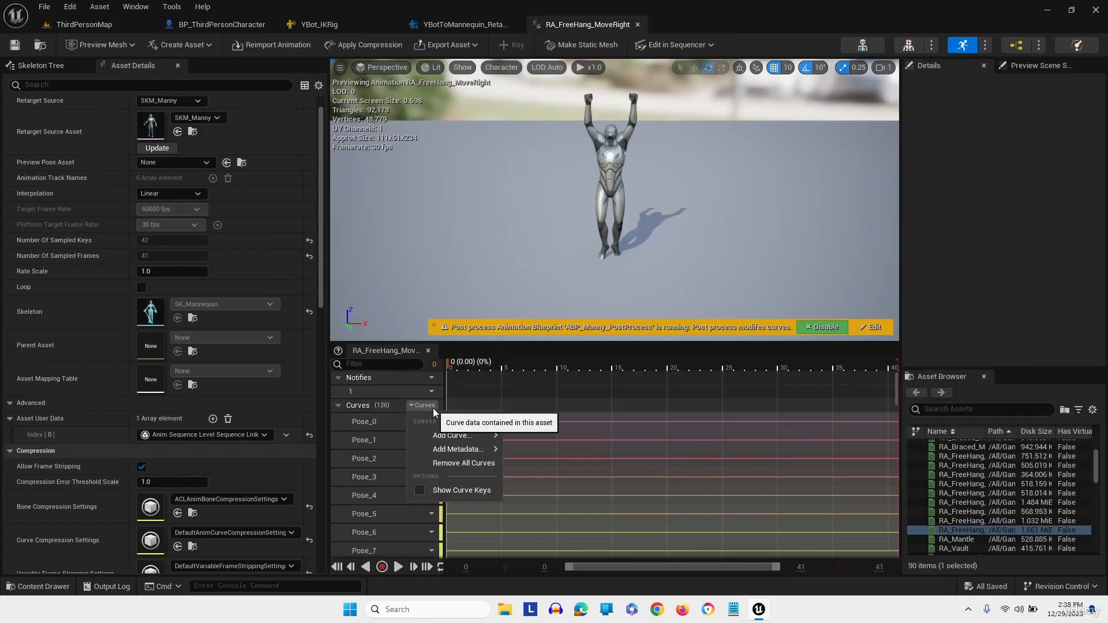
left_click(440, 467)
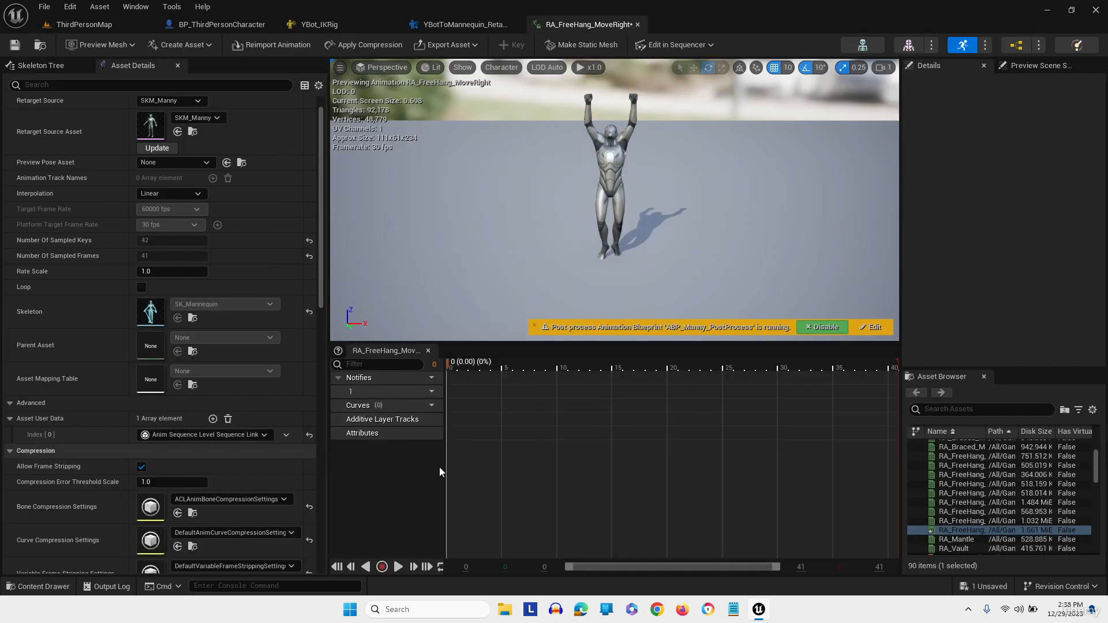
left_click(229, 420)
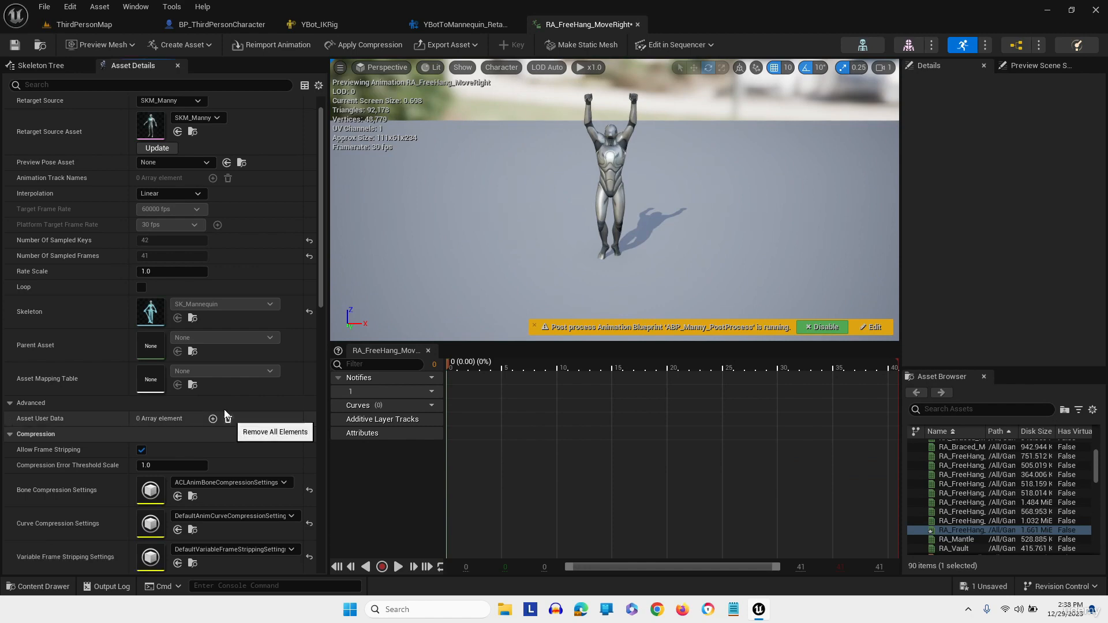
left_click(15, 45)
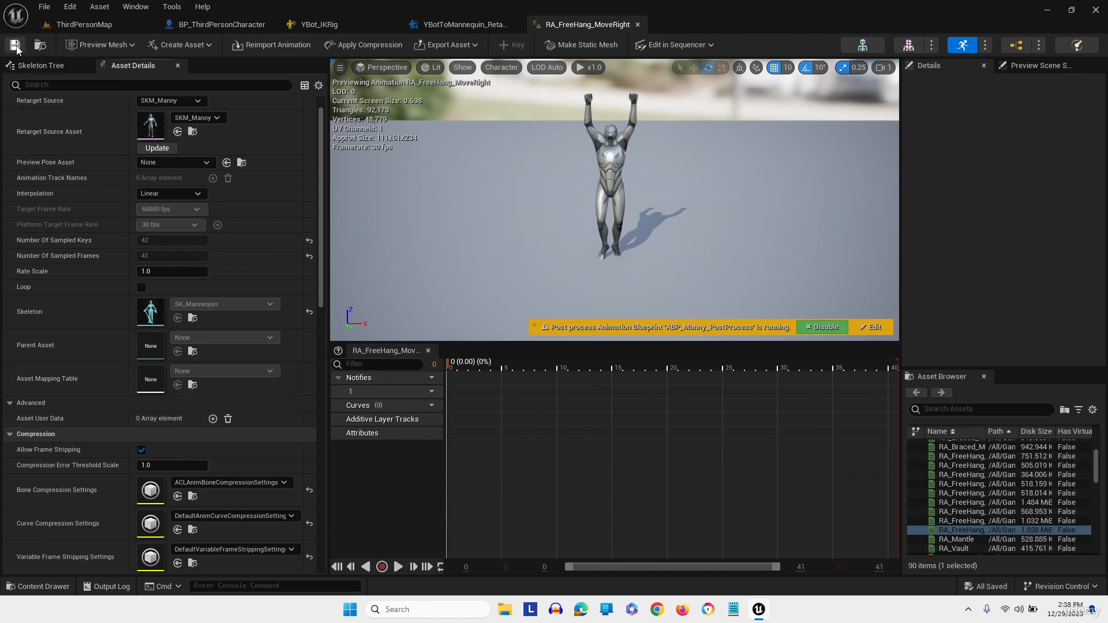
Delete the RA_FreeHang_MoveRight subfolder with its sequence from the RetargetedAnimations/FreeHang folder
left_click(12, 586)
left_click(225, 314)
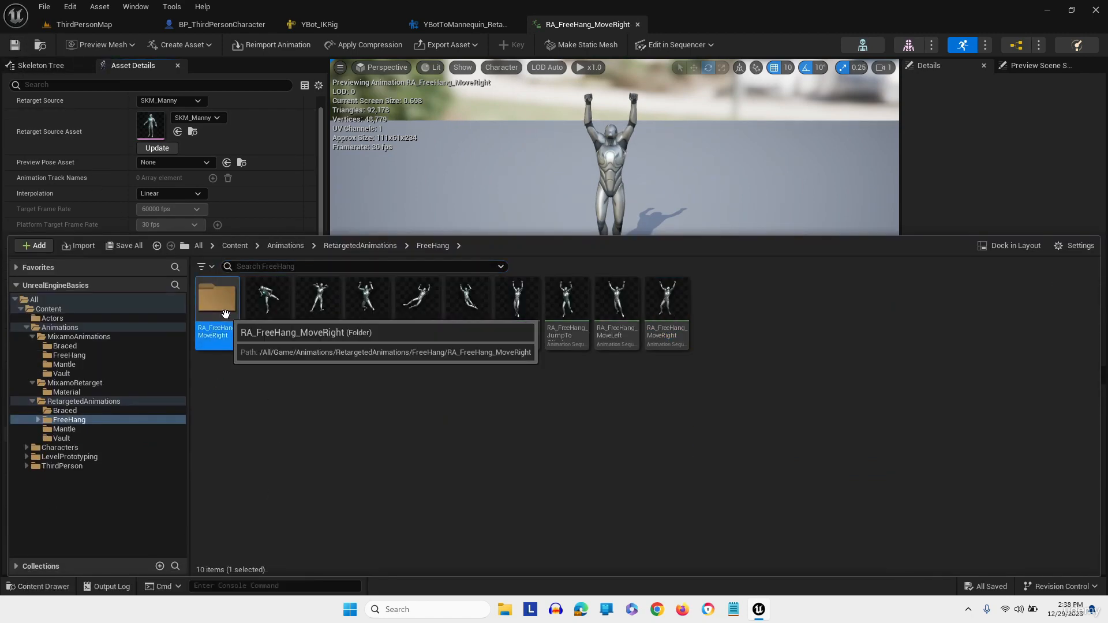
key("Delete")
left_click(276, 341)
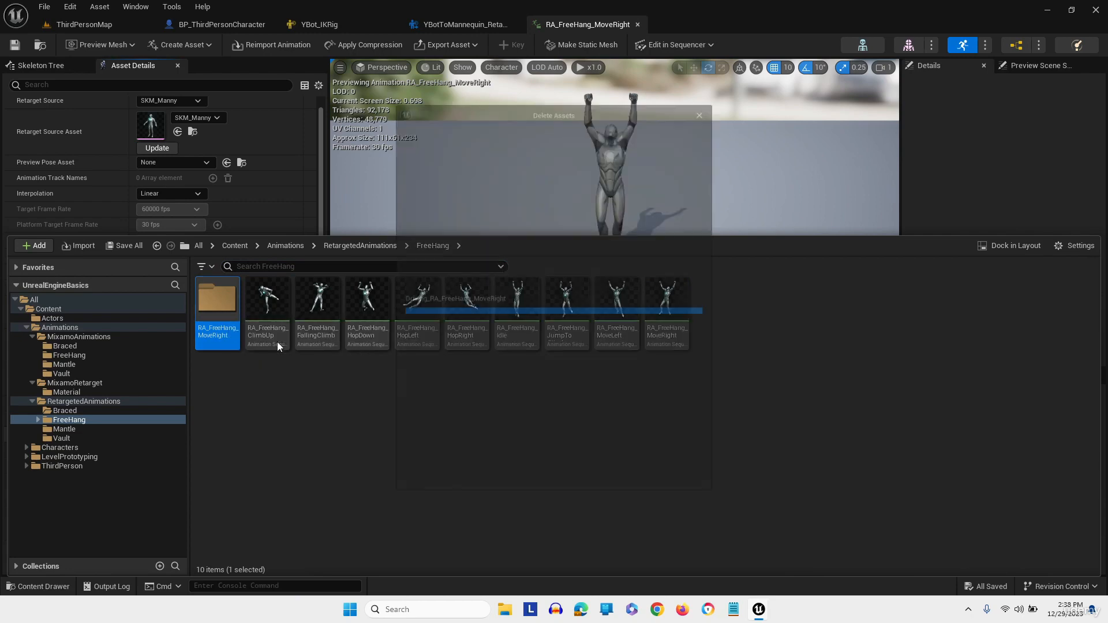
left_click(479, 491)
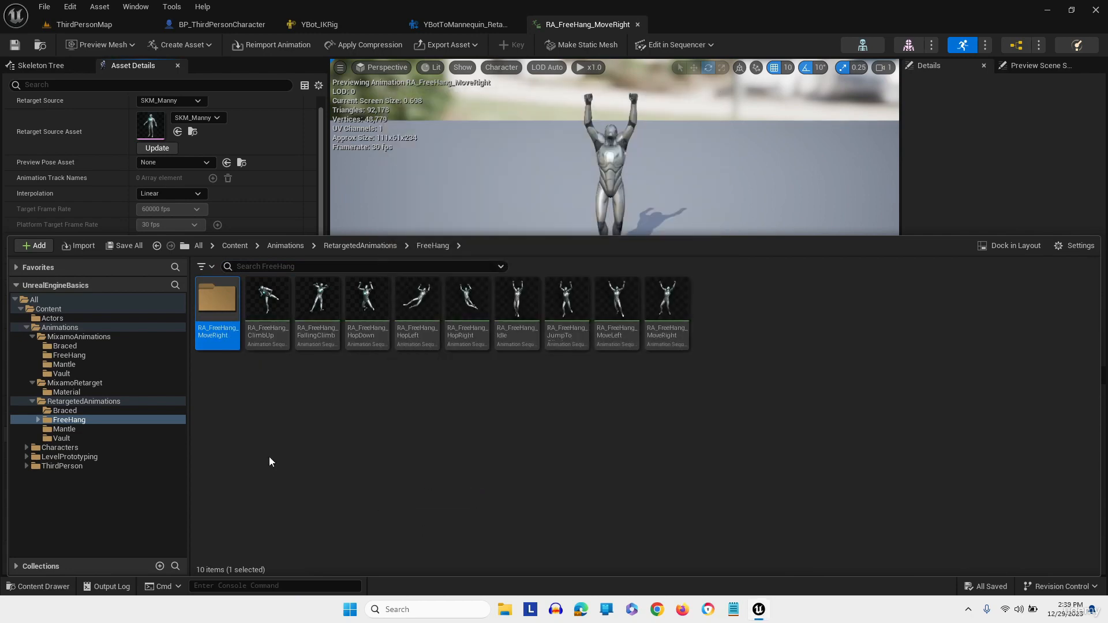